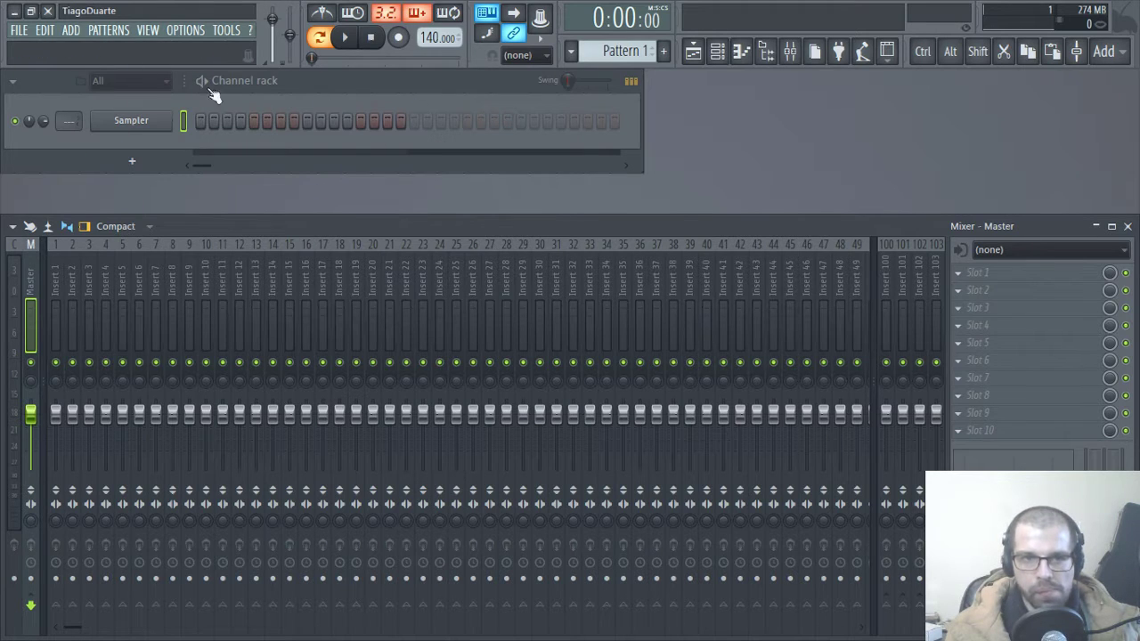
Load the Close Grand preset from the Keyboard instrument packs onto the Sampler channel and close its plugin window
left_click(768, 53)
left_click(22, 79)
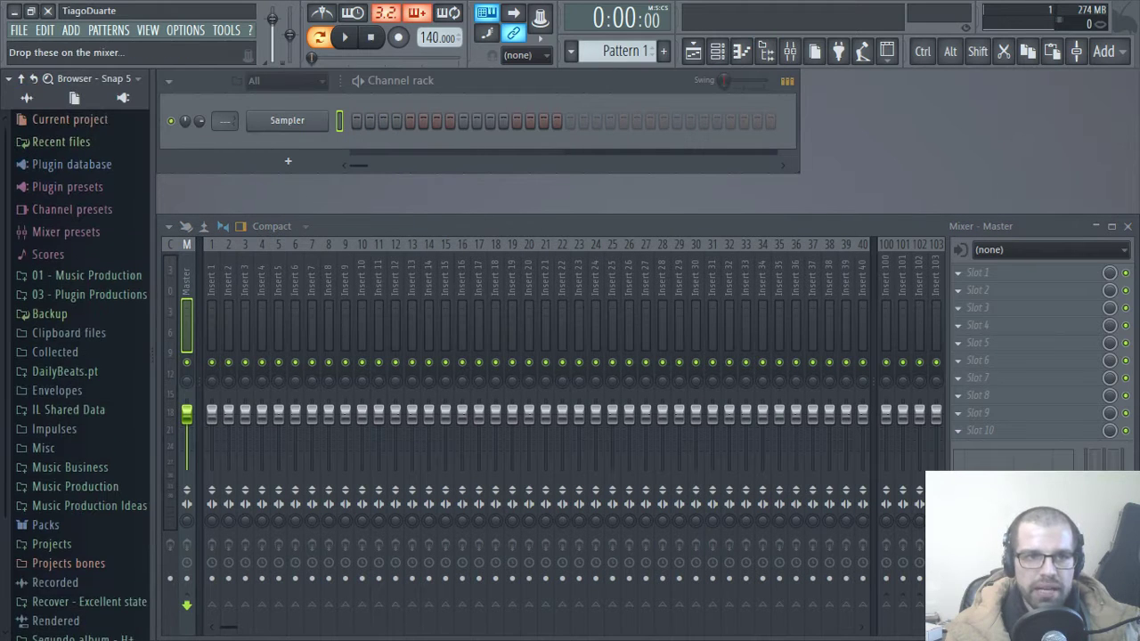
left_click(53, 525)
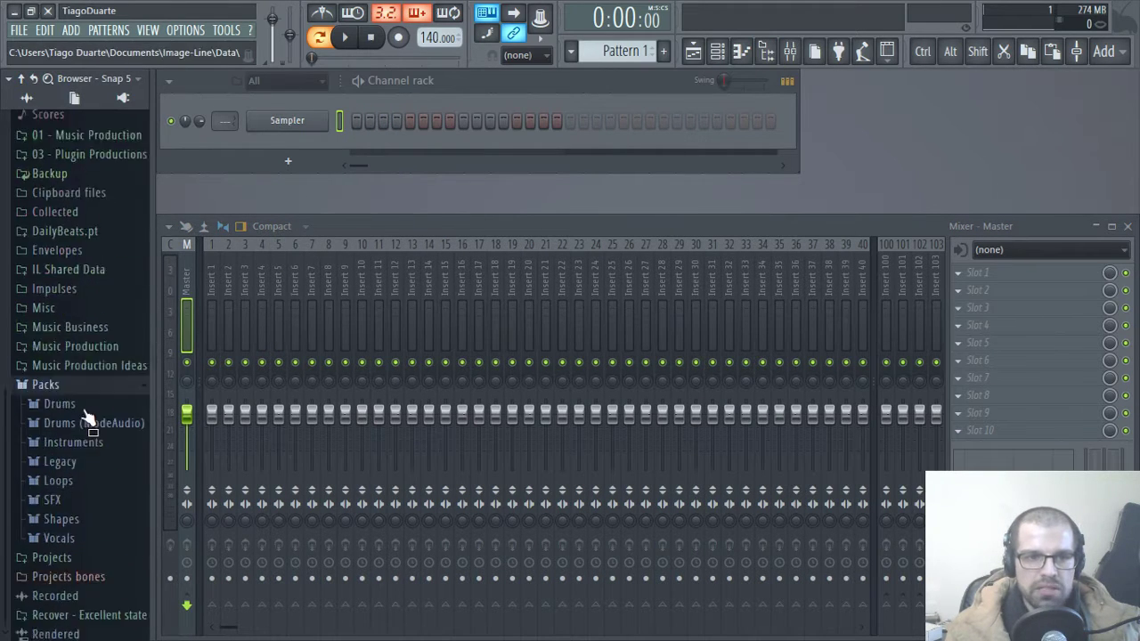
left_click(76, 323)
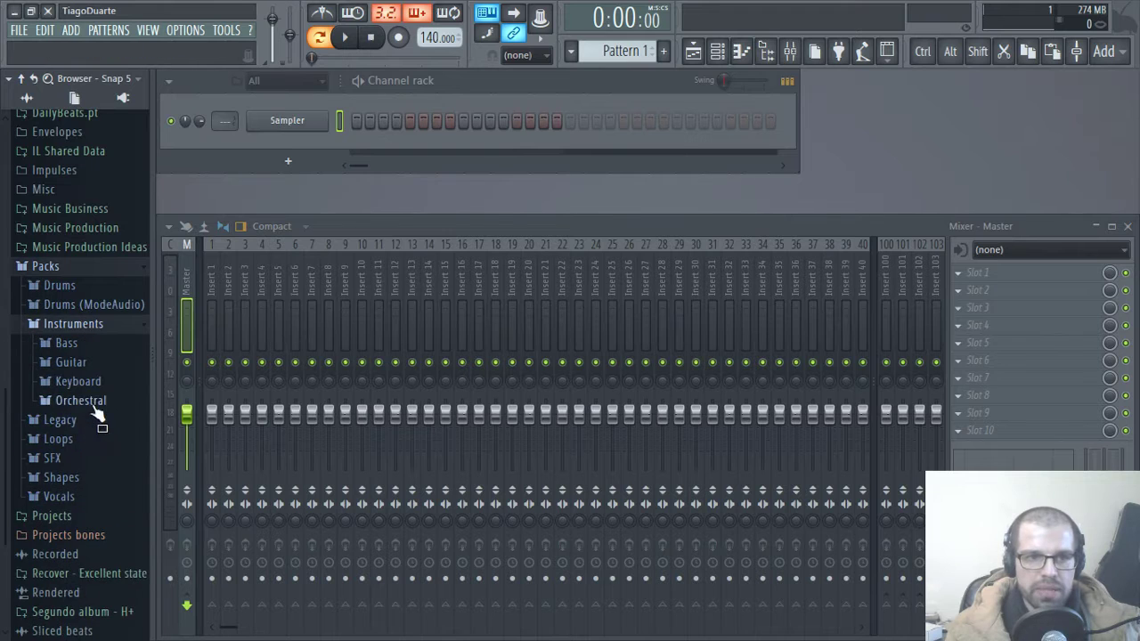
left_click(81, 381)
left_click_drag(89, 400, 287, 123)
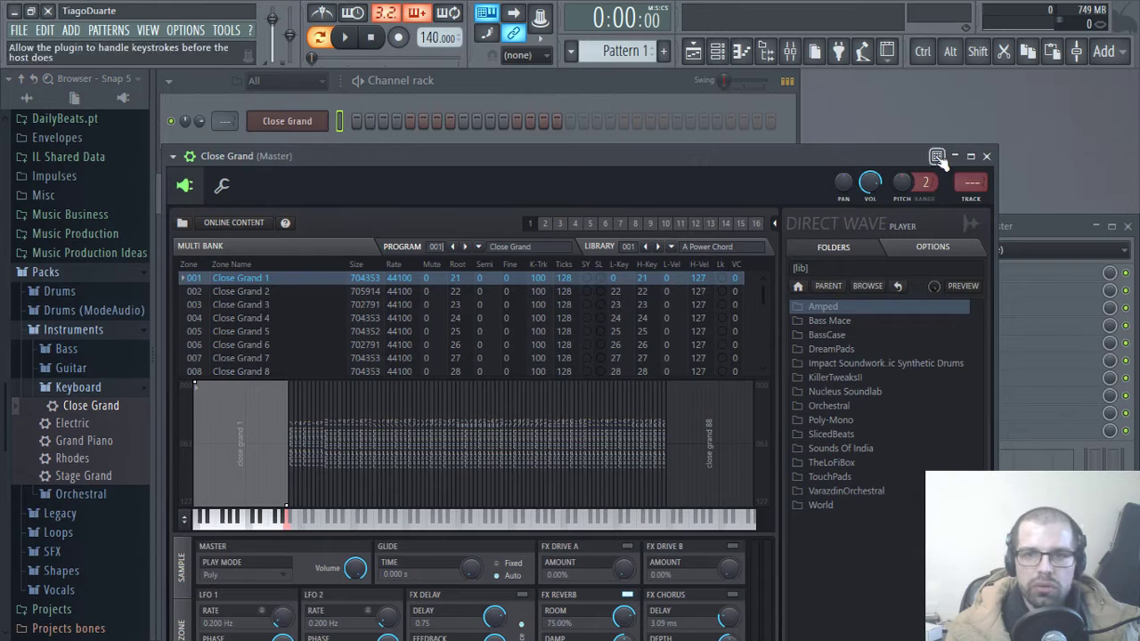
left_click(983, 157)
Open the Close Grand channel's piano roll and hide the browser
right_click(332, 114)
left_click(384, 125)
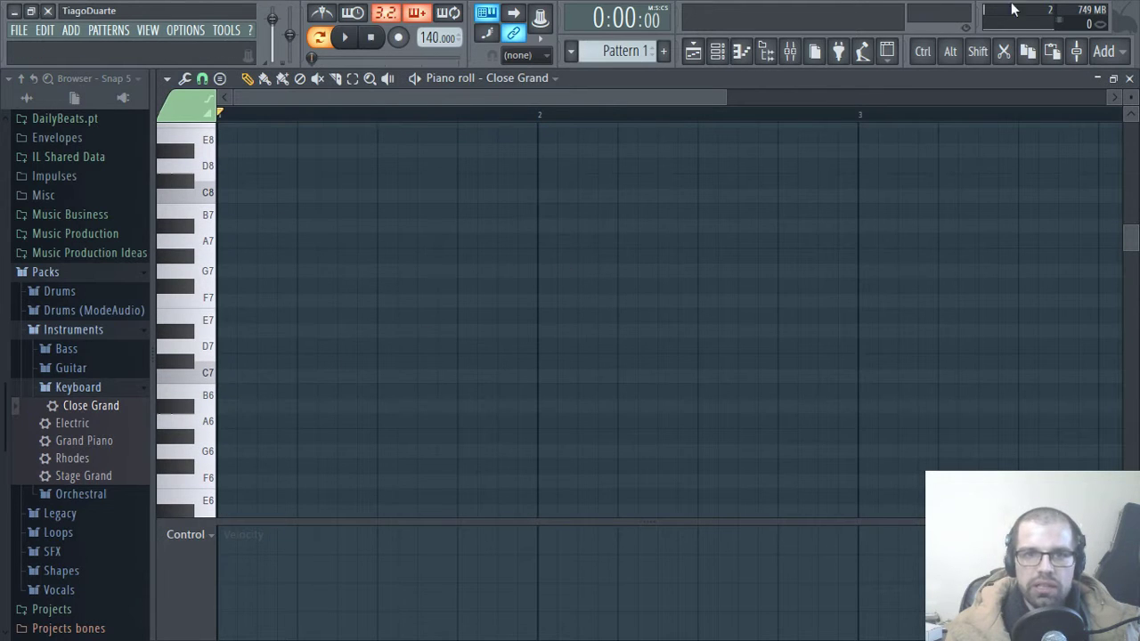
left_click(787, 52)
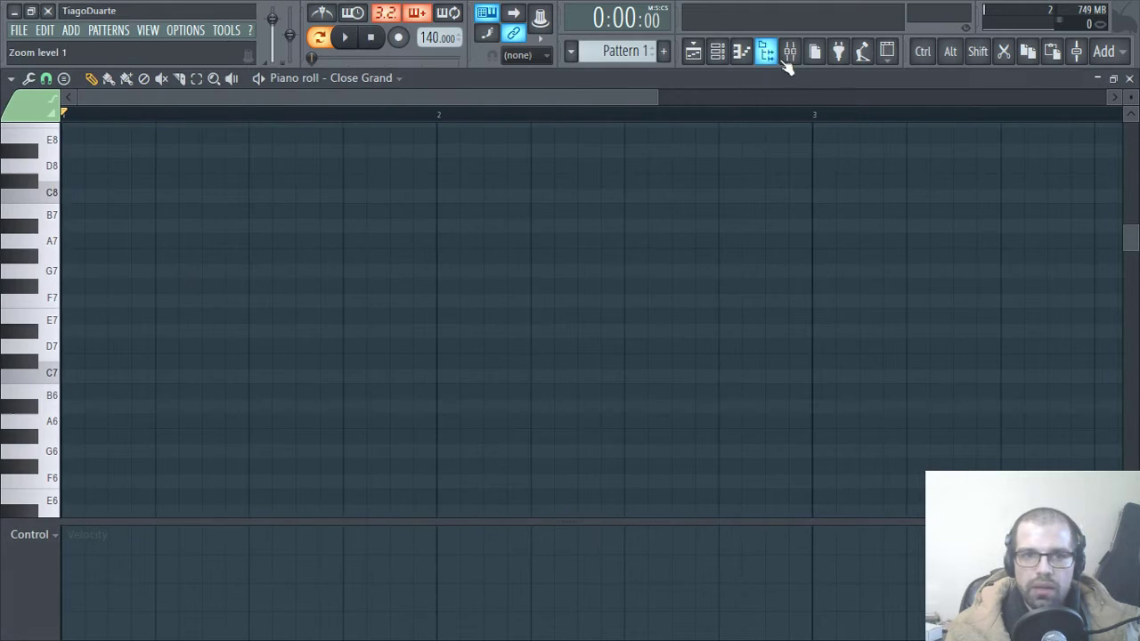
left_click(1130, 78)
right_click(131, 125)
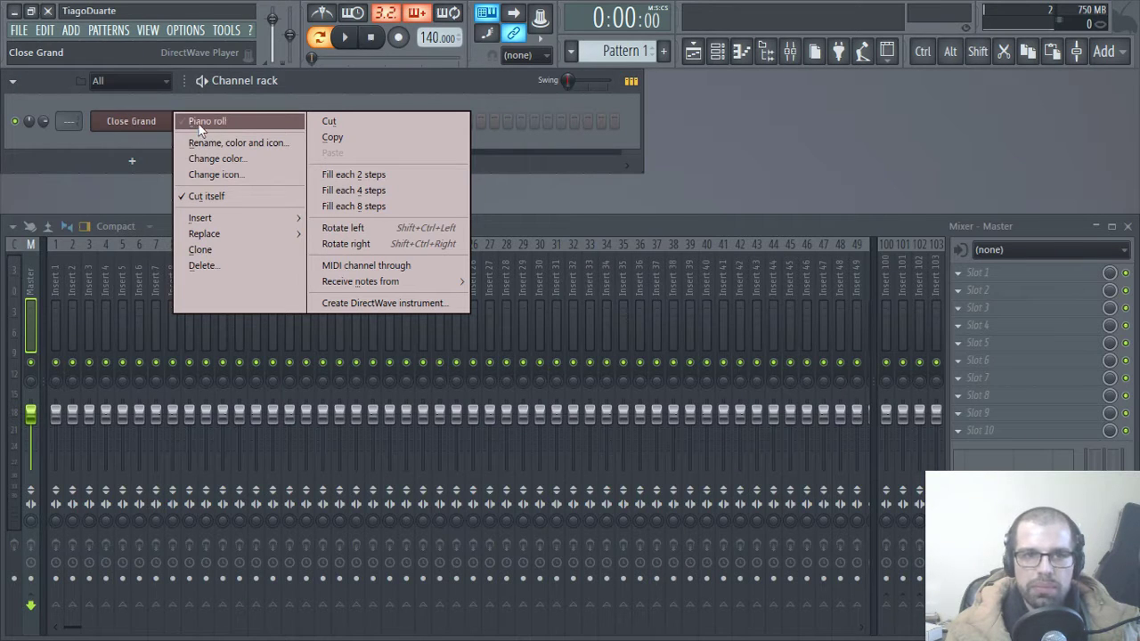
left_click(200, 122)
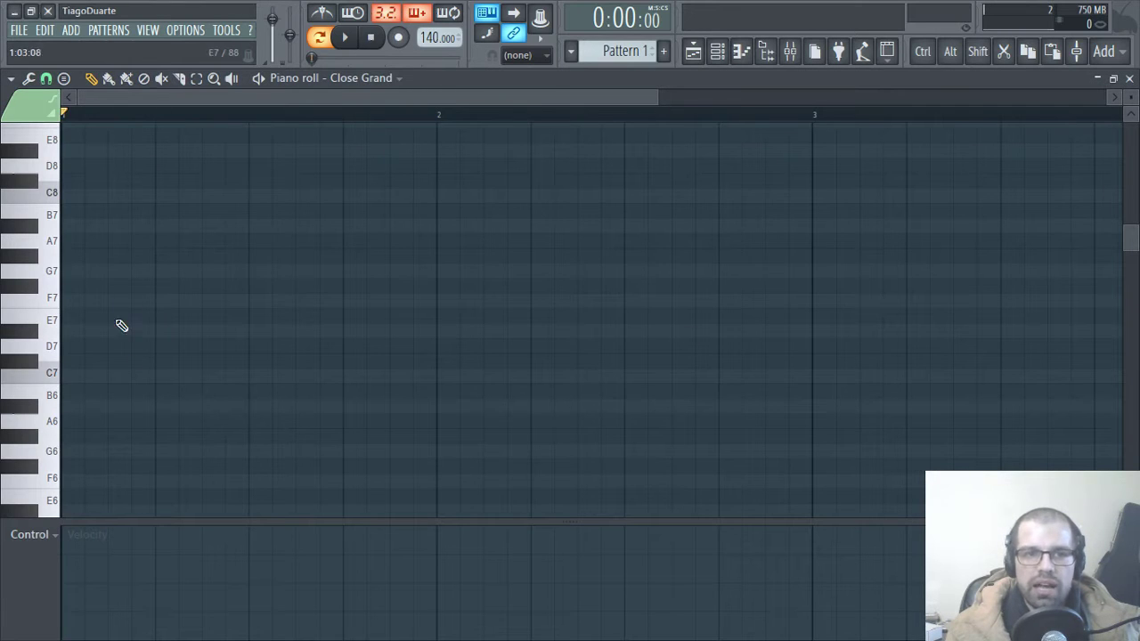
Audition the piano roll keys upward from E5 to C7
scroll(344, 306, "down", 4)
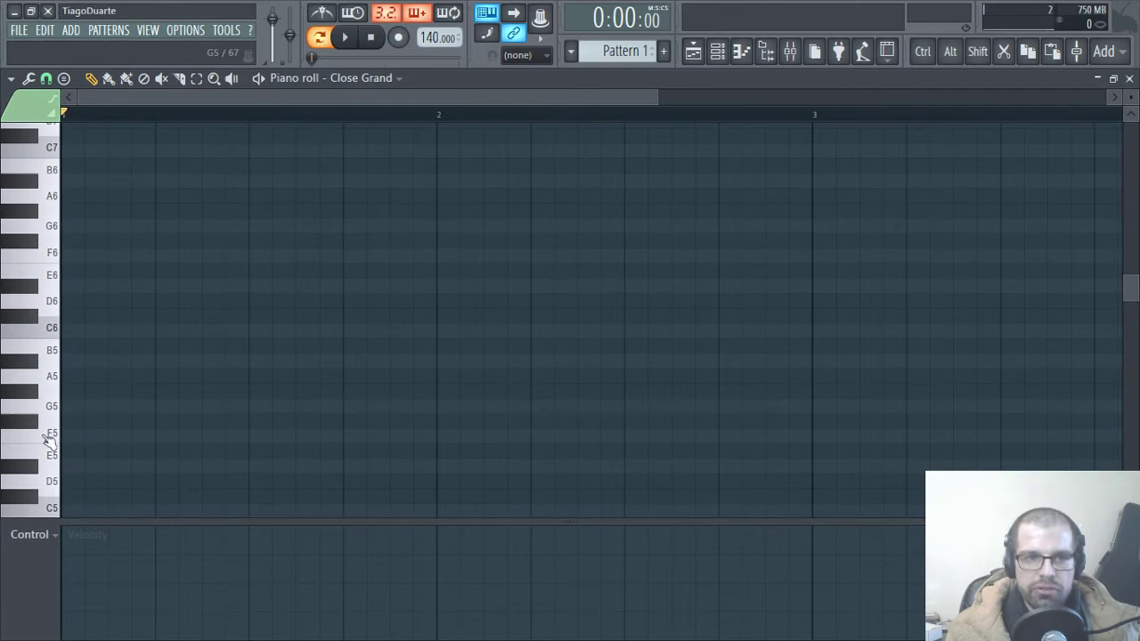
left_click_drag(50, 465, 52, 331)
left_click(60, 227)
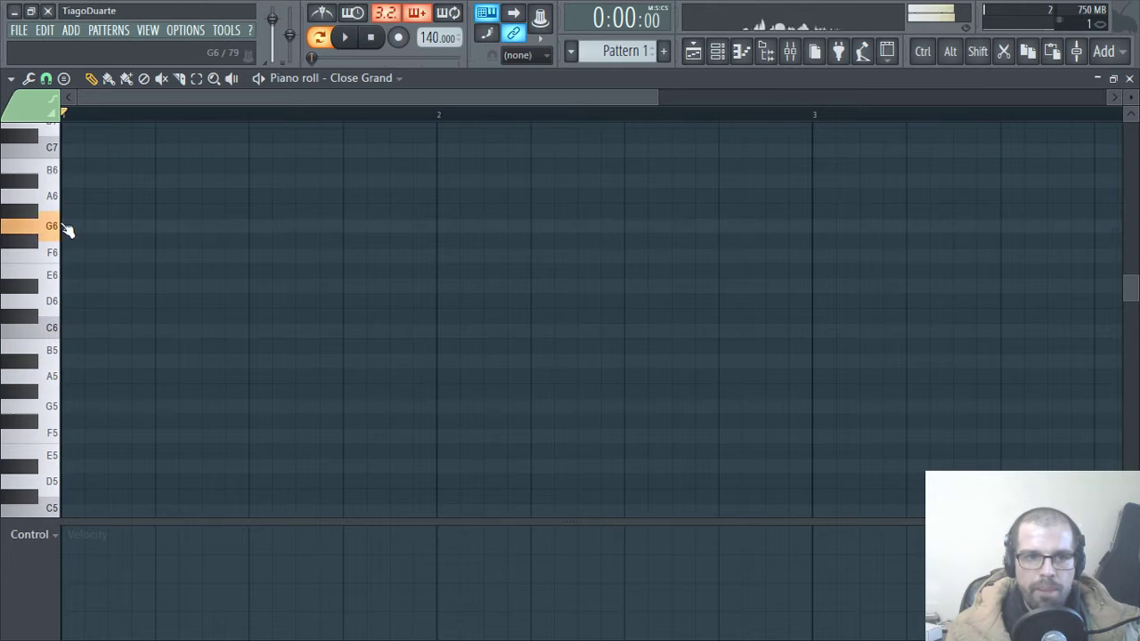
left_click(55, 176)
left_click(65, 140)
left_click(55, 151)
right_click(92, 136)
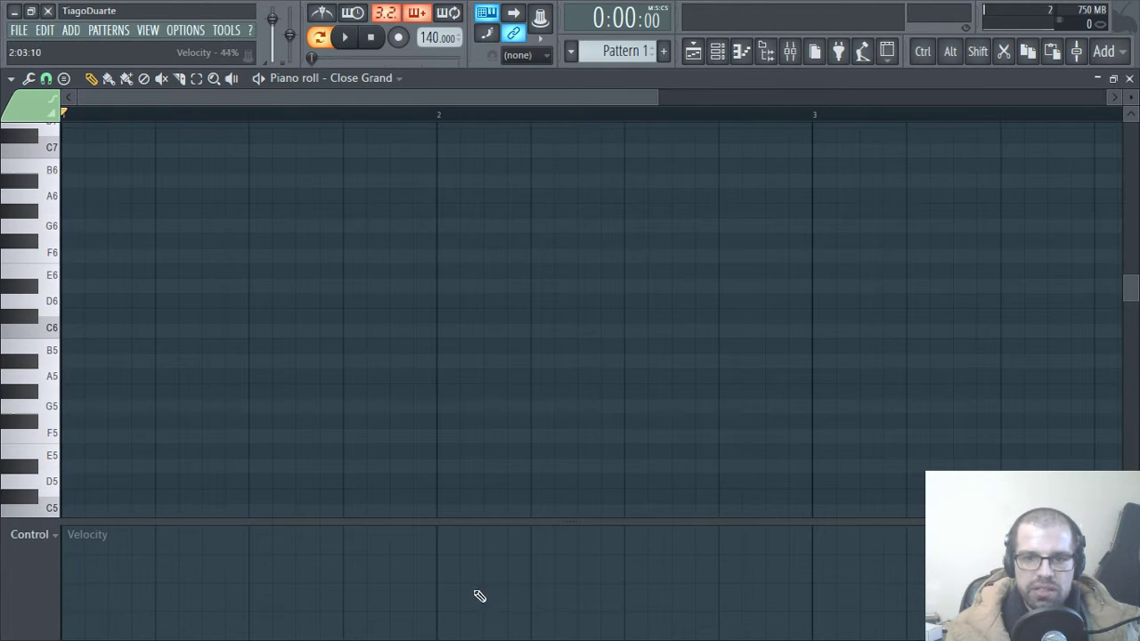
Review the note properties and channel controls available for the piano roll's control lane
left_click(51, 536)
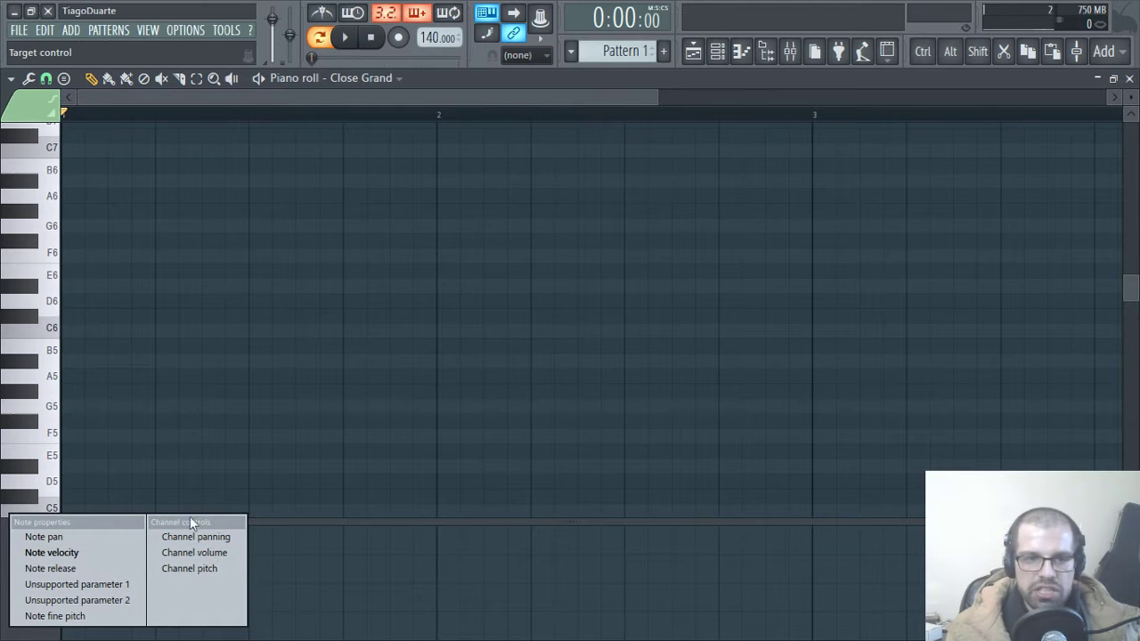
left_click(238, 423)
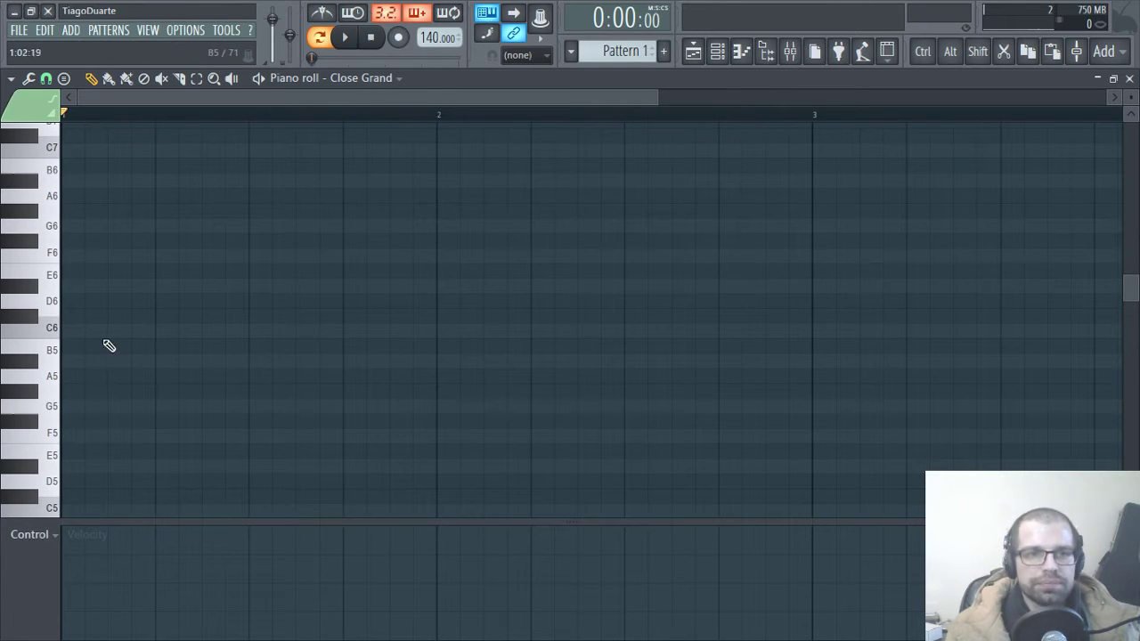
Audition the semitones from C6 up to D#6 and back down to C6
left_click(55, 337)
left_click(35, 317)
left_click(54, 295)
left_click(34, 286)
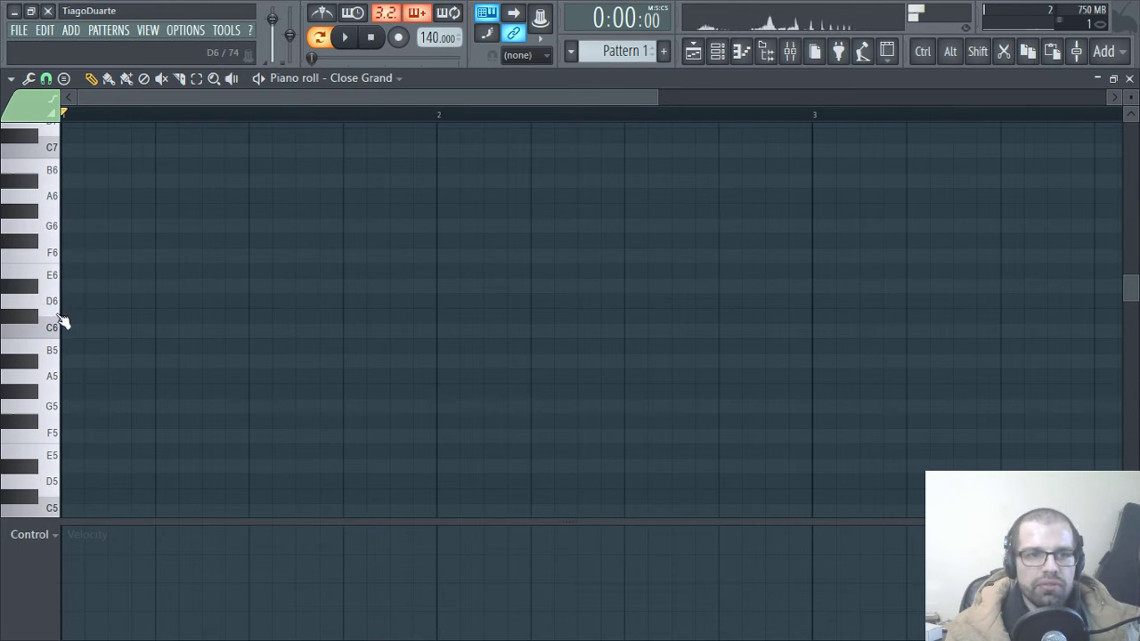
left_click(52, 308)
mouse_move(56, 314)
left_mouse_down()
mouse_move(59, 152)
mouse_move(72, 248)
mouse_move(59, 331)
left_mouse_up()
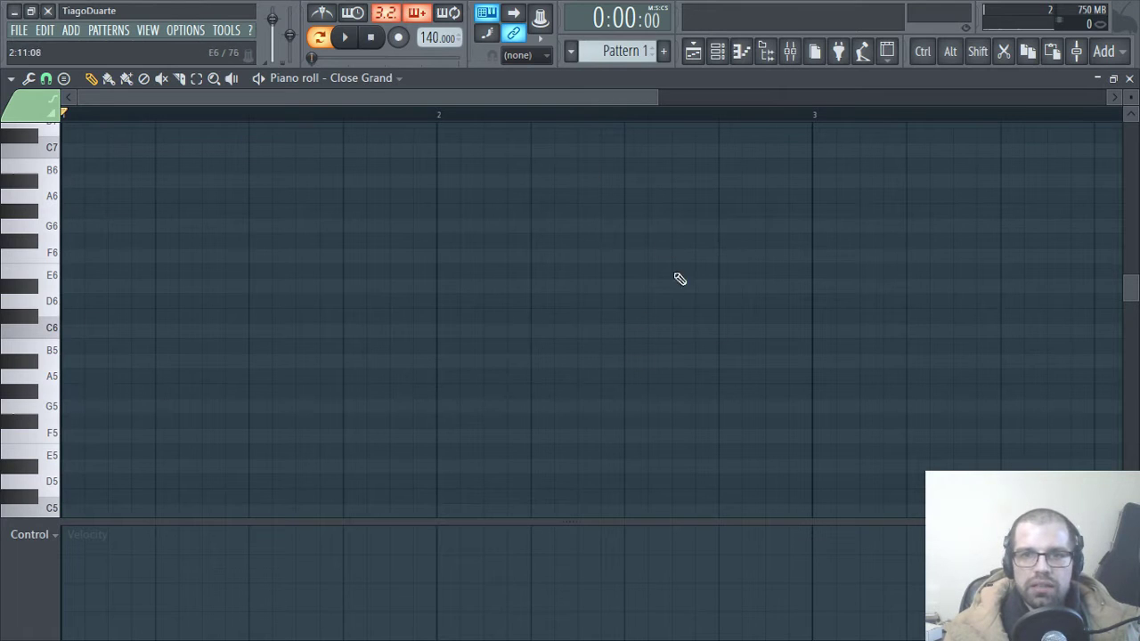
Audition the C6, F6, G6 and A6 keys with more bars of the piano roll in view
scroll(433, 280, "down", 4)
left_click(51, 331)
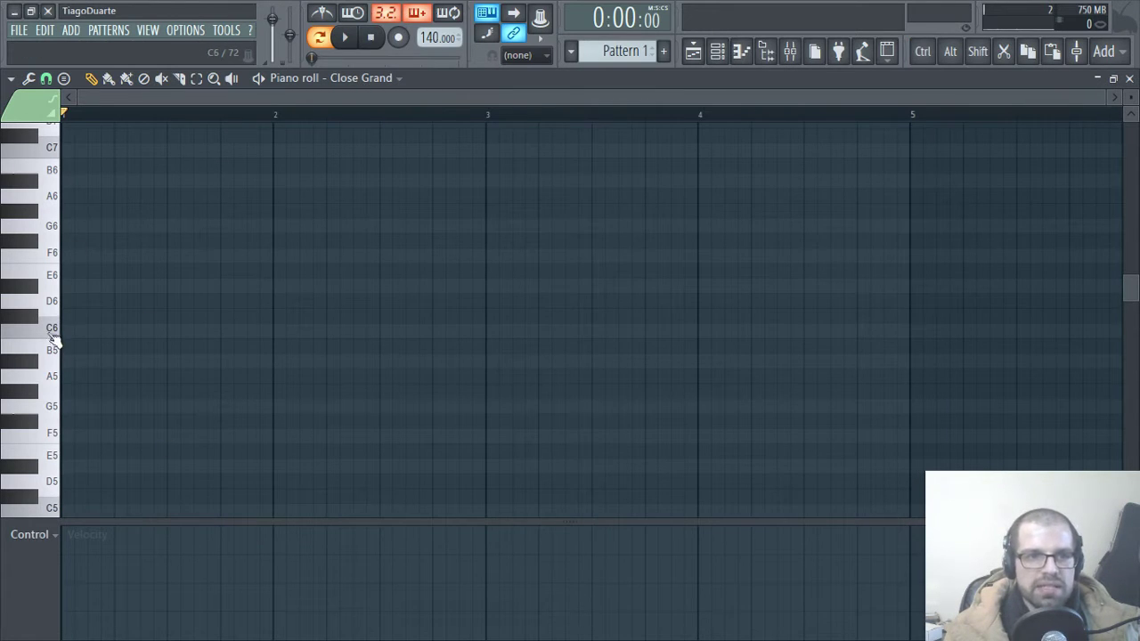
left_click(53, 259)
left_click(46, 225)
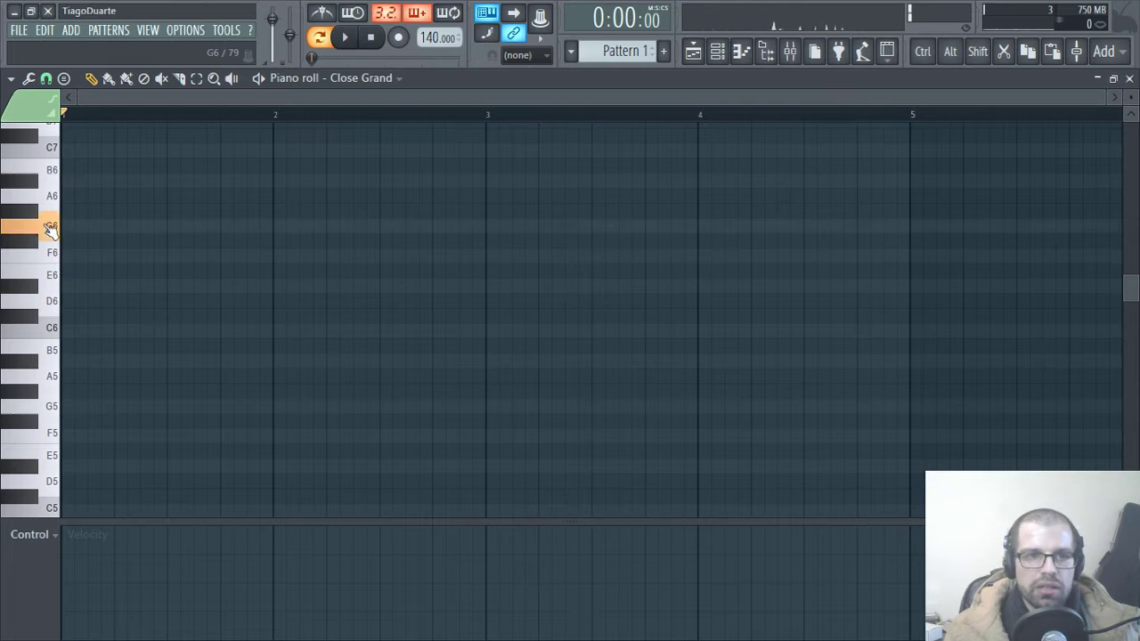
left_click(44, 194)
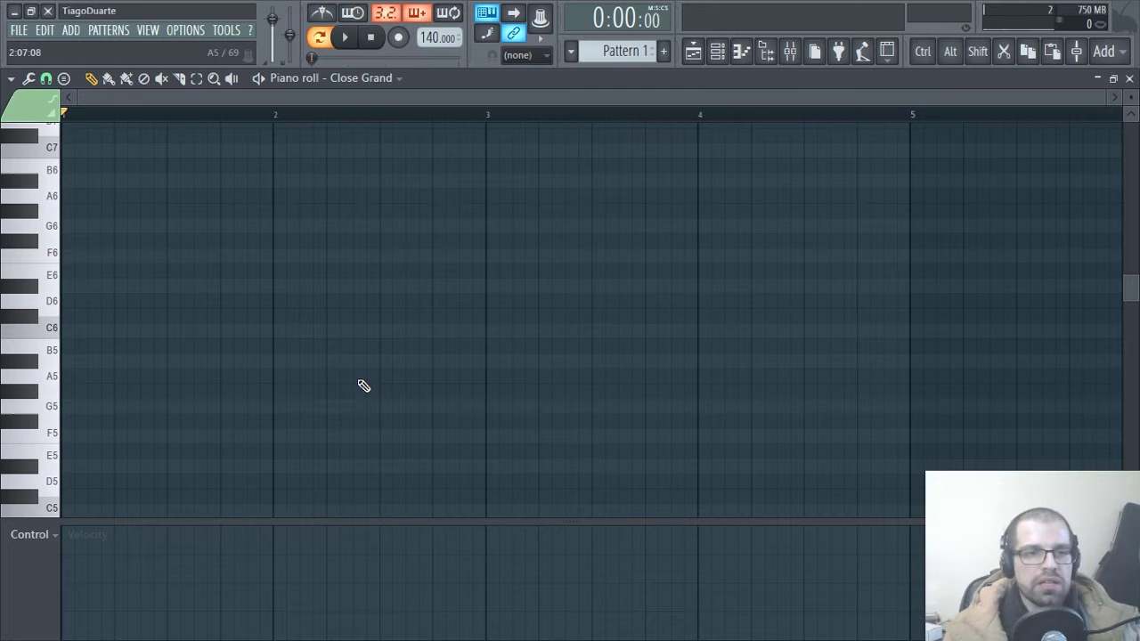
Draw twelve stacked notes at the start of bar 1, one per semitone from C6 to B6
left_click(74, 331)
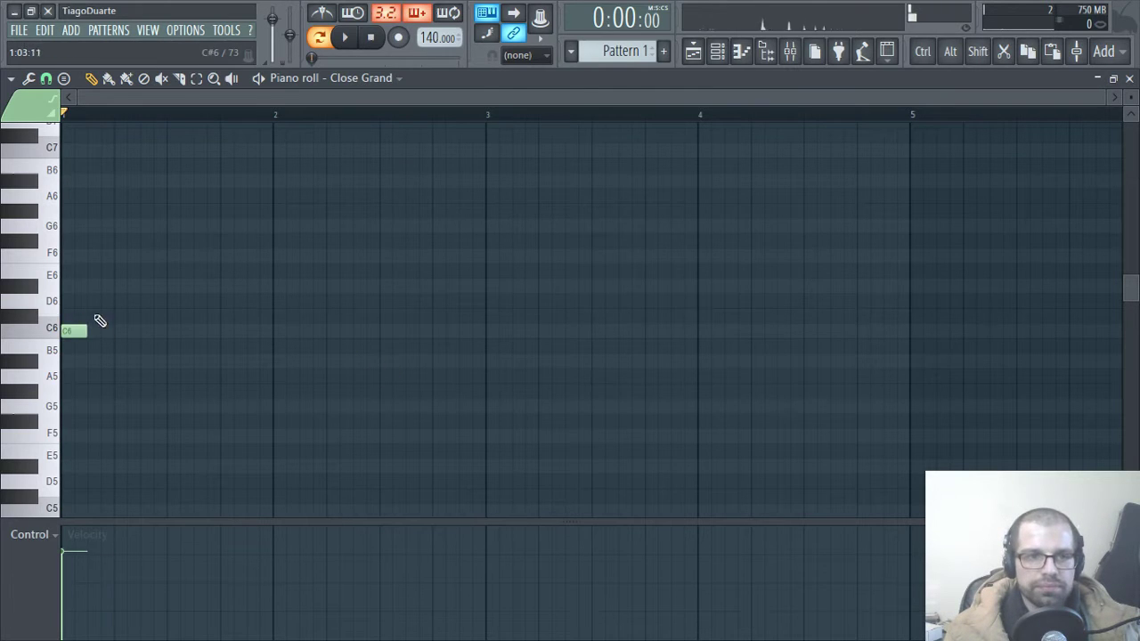
left_click(78, 316)
left_click(80, 302)
left_click(81, 286)
left_click(82, 271)
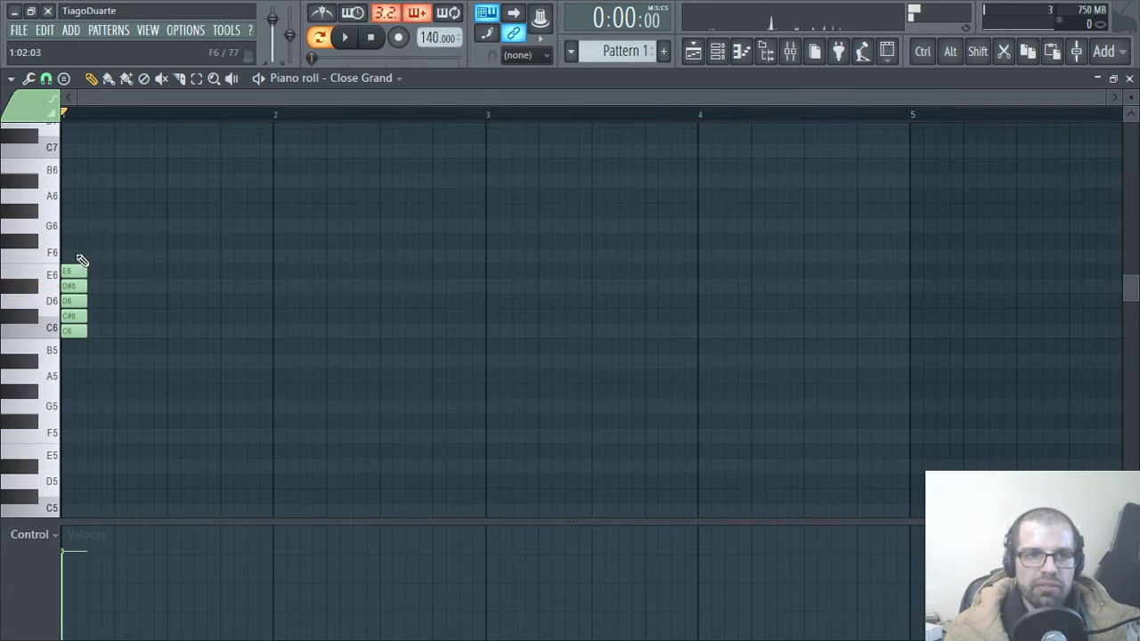
left_click(82, 256)
left_click(83, 241)
left_click(83, 225)
left_click(82, 210)
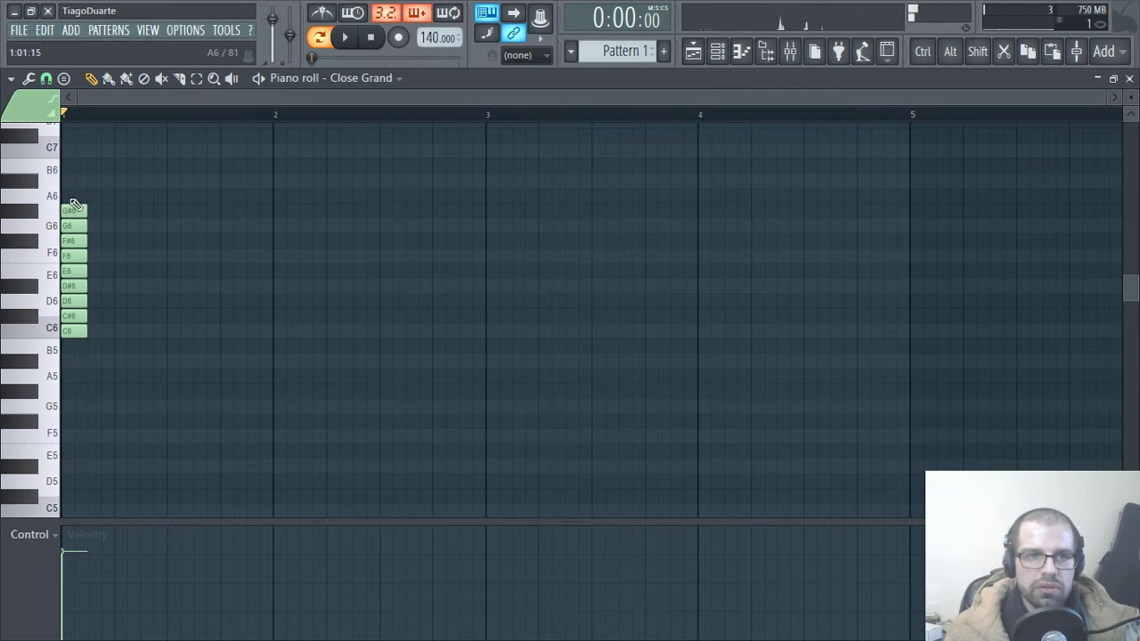
left_click(79, 195)
left_click(71, 180)
left_click(66, 166)
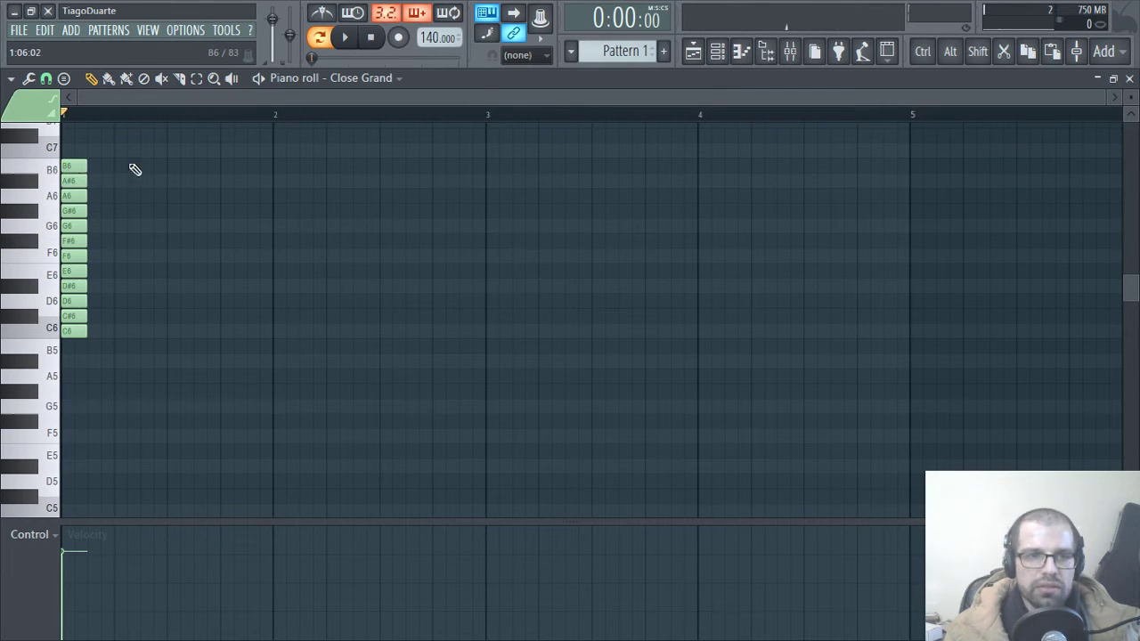
left_click_drag(130, 146, 73, 352)
key("ctrl+d")
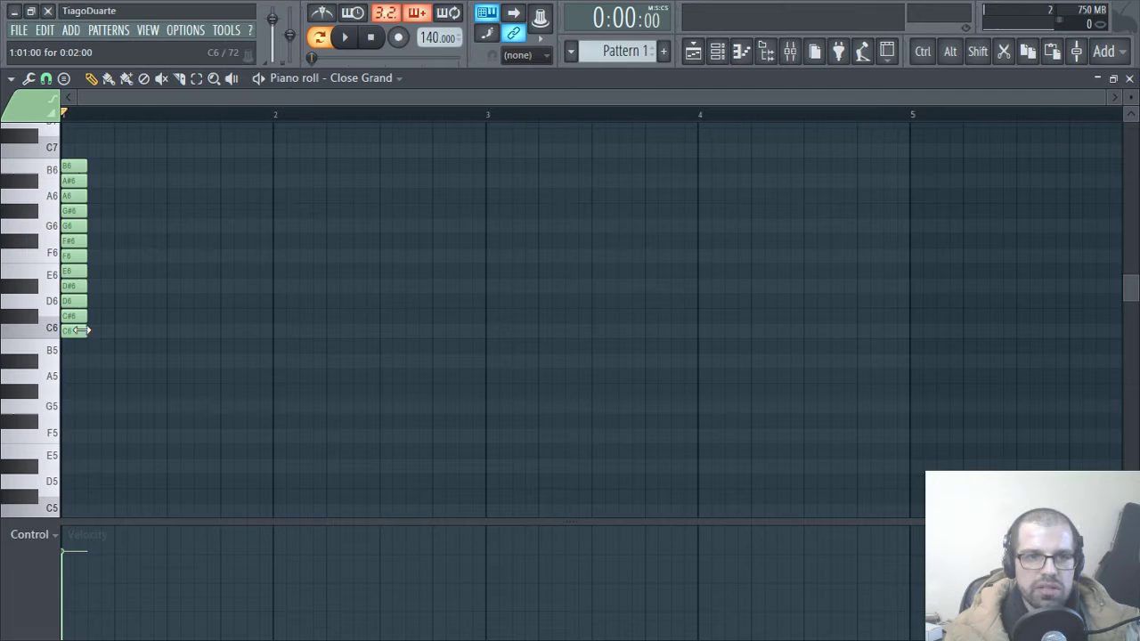
Add a C7 note on top of the note stack and delete it again
left_click(78, 152)
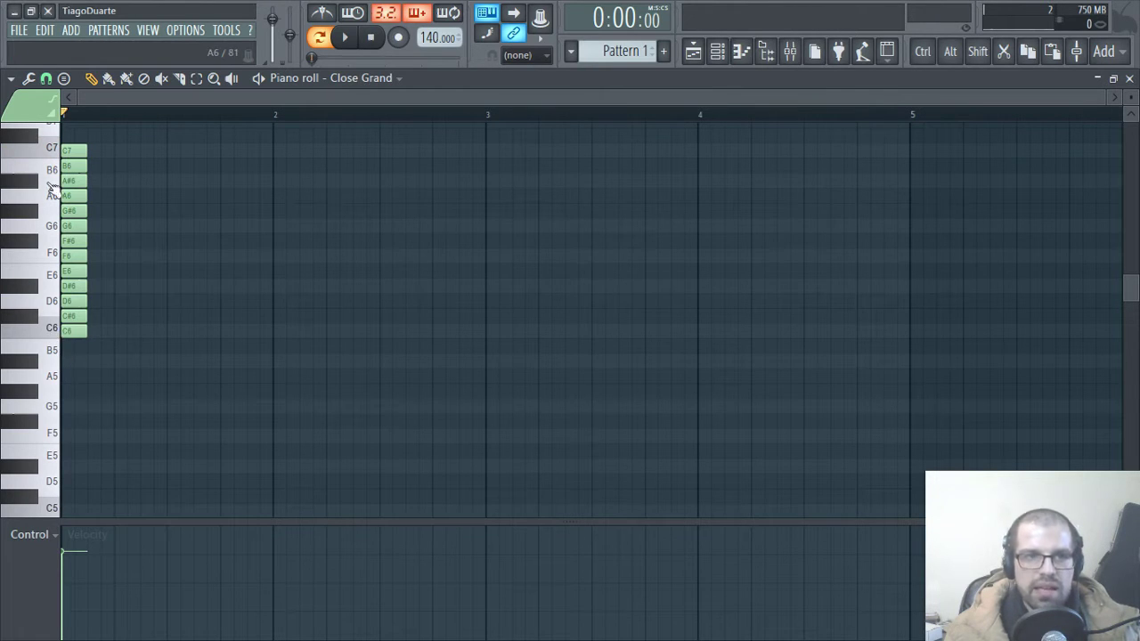
right_click(80, 151)
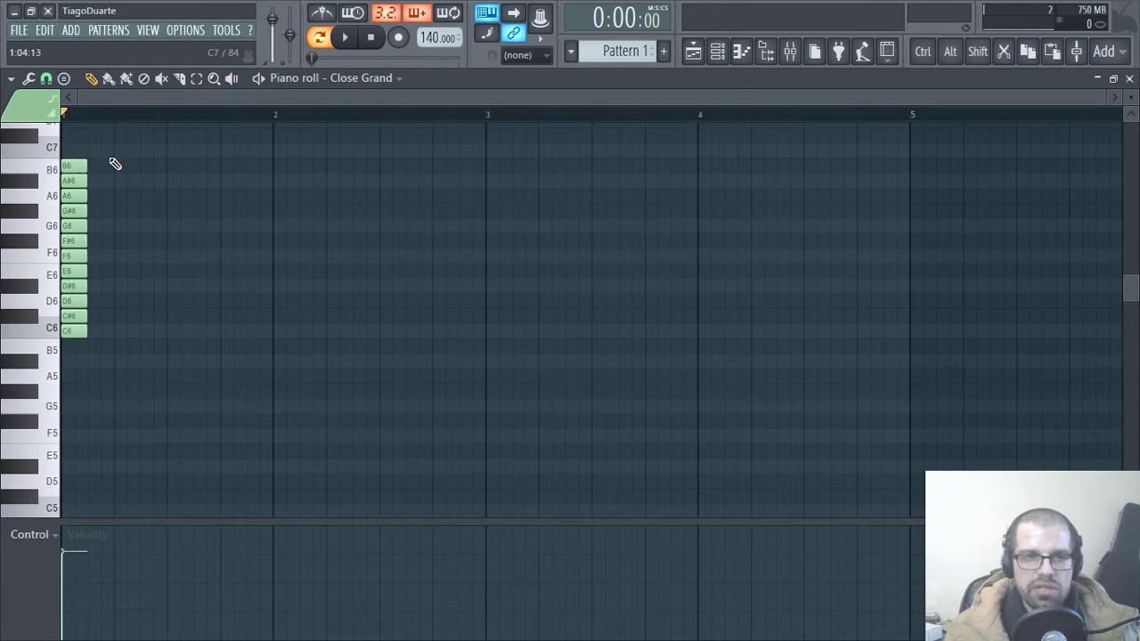
Copy the twelve notes one octave down so the duplicates span C5 to B5
left_click_drag(112, 153, 71, 380)
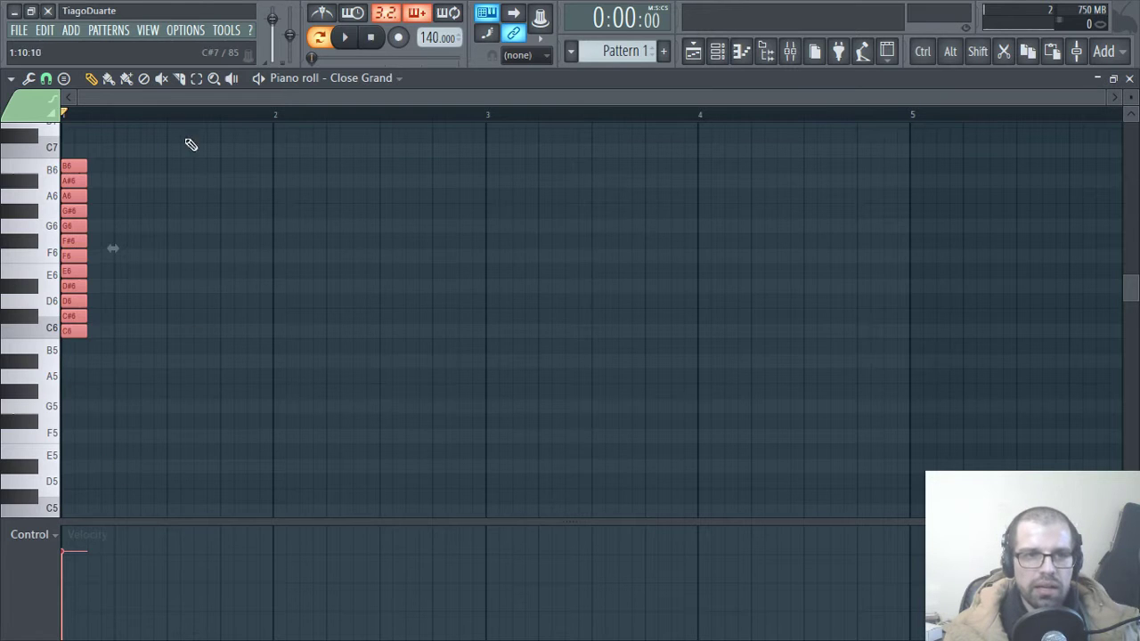
left_click_drag(187, 141, 145, 398)
scroll(79, 335, "down", 3)
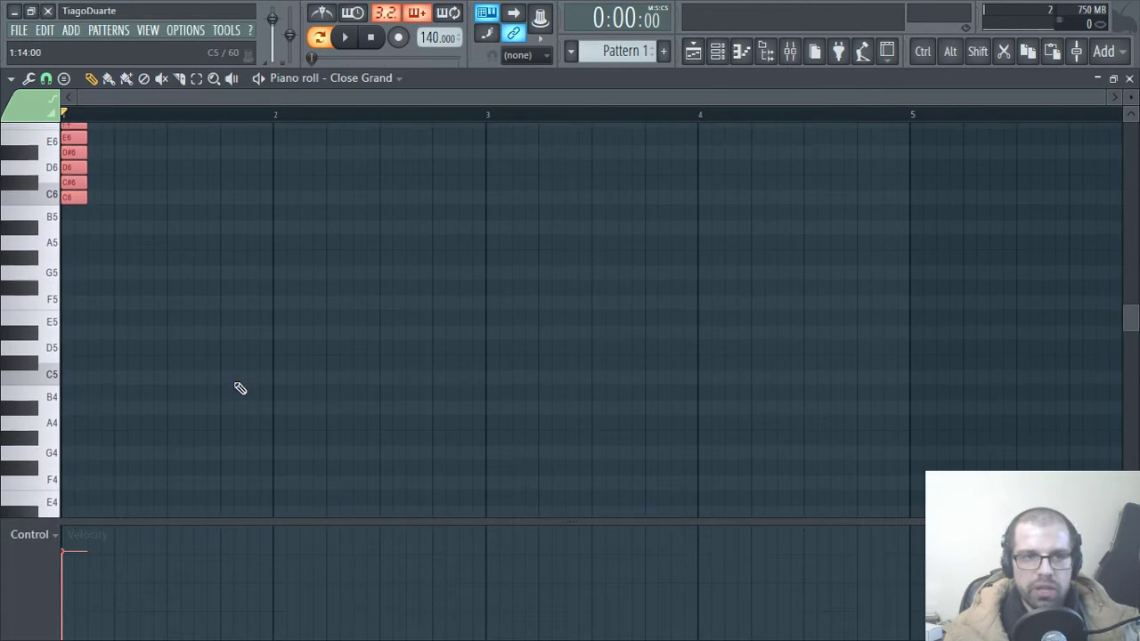
left_click_drag(74, 195, 74, 370)
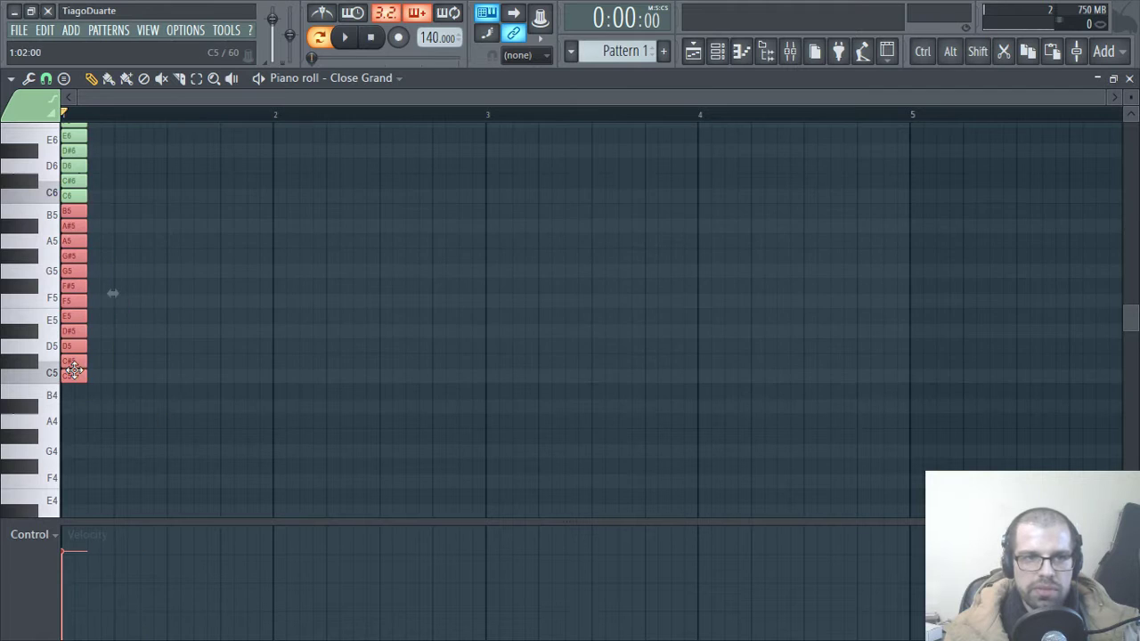
scroll(178, 426, "up", 1)
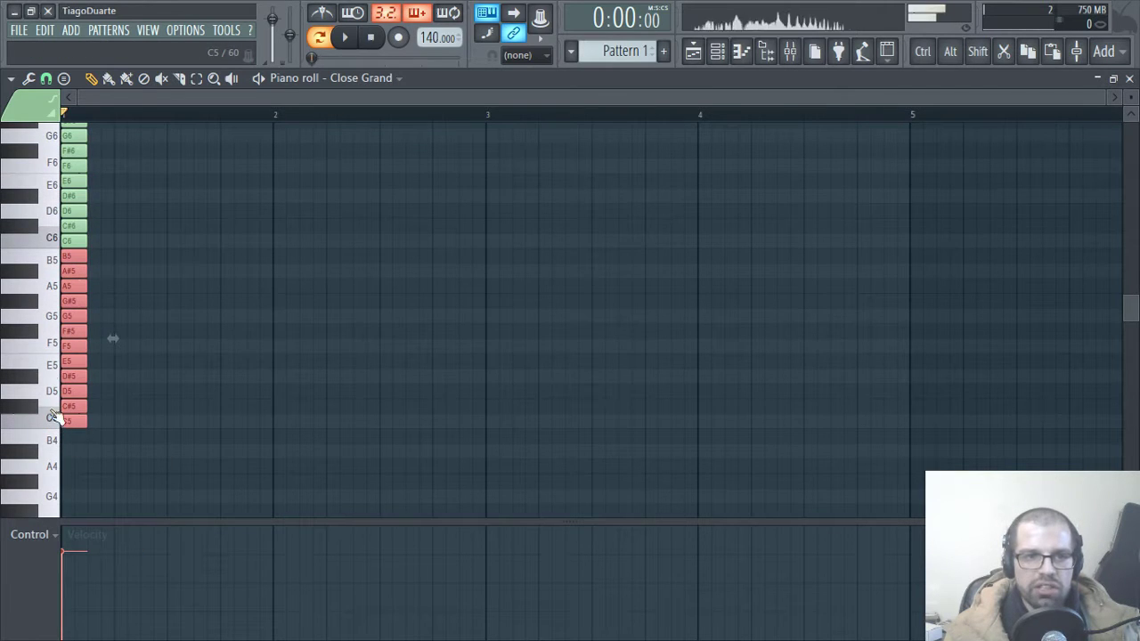
scroll(113, 410, "up", 3)
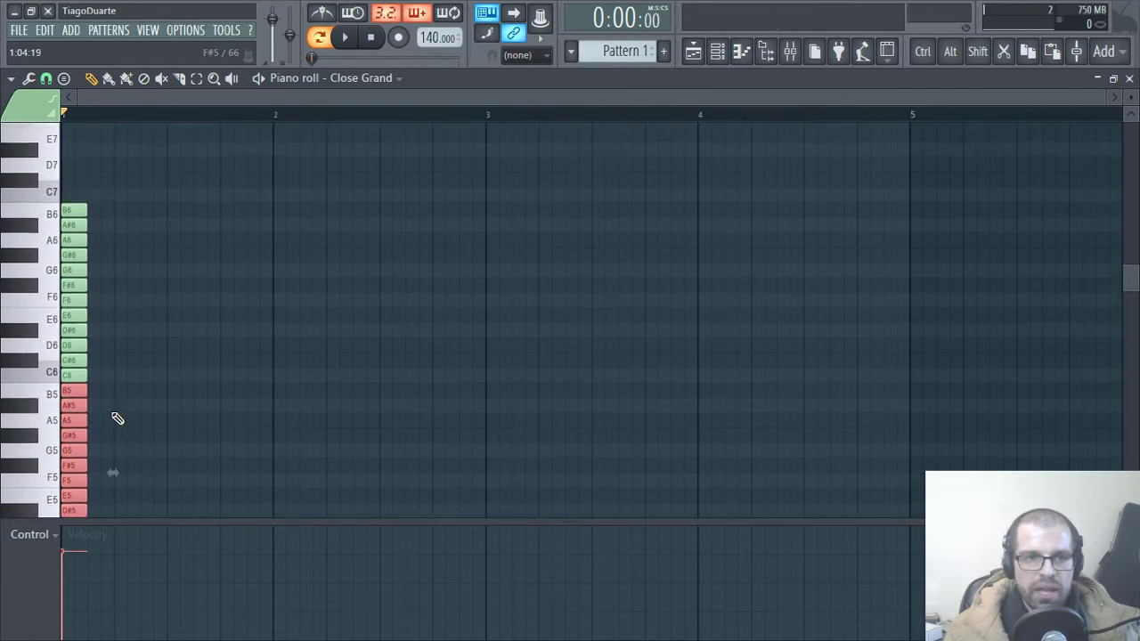
scroll(114, 410, "down", 2)
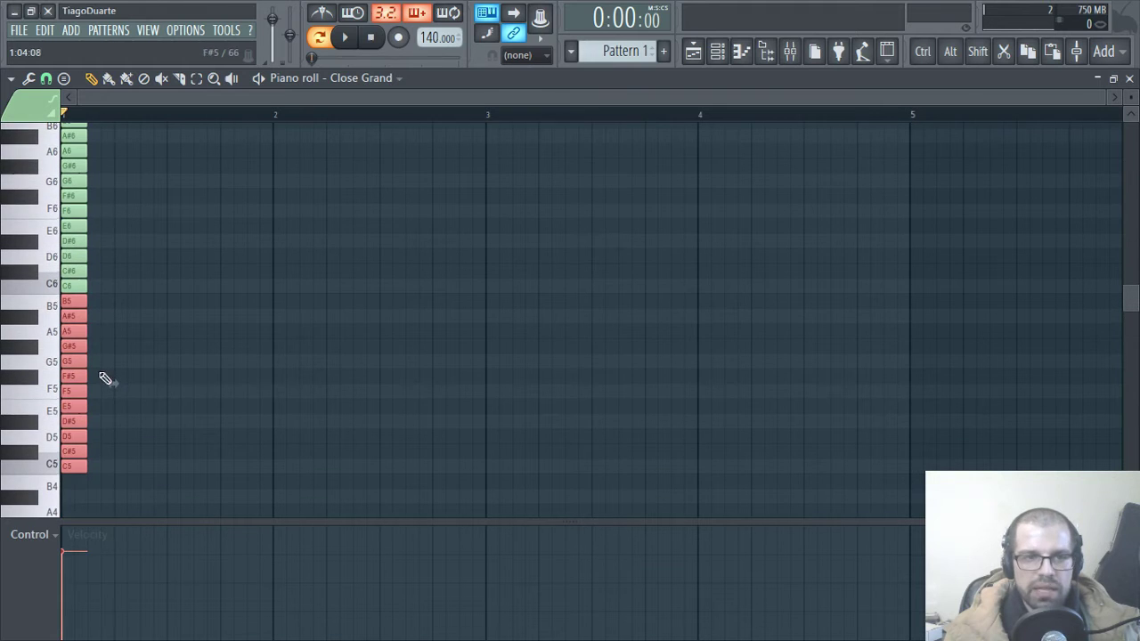
Delete the copied notes from B5 down to C5
right_click(82, 301)
left_click_drag(82, 313, 64, 385)
mouse_move(83, 316)
left_mouse_down()
mouse_move(64, 458)
mouse_move(73, 457)
left_mouse_up()
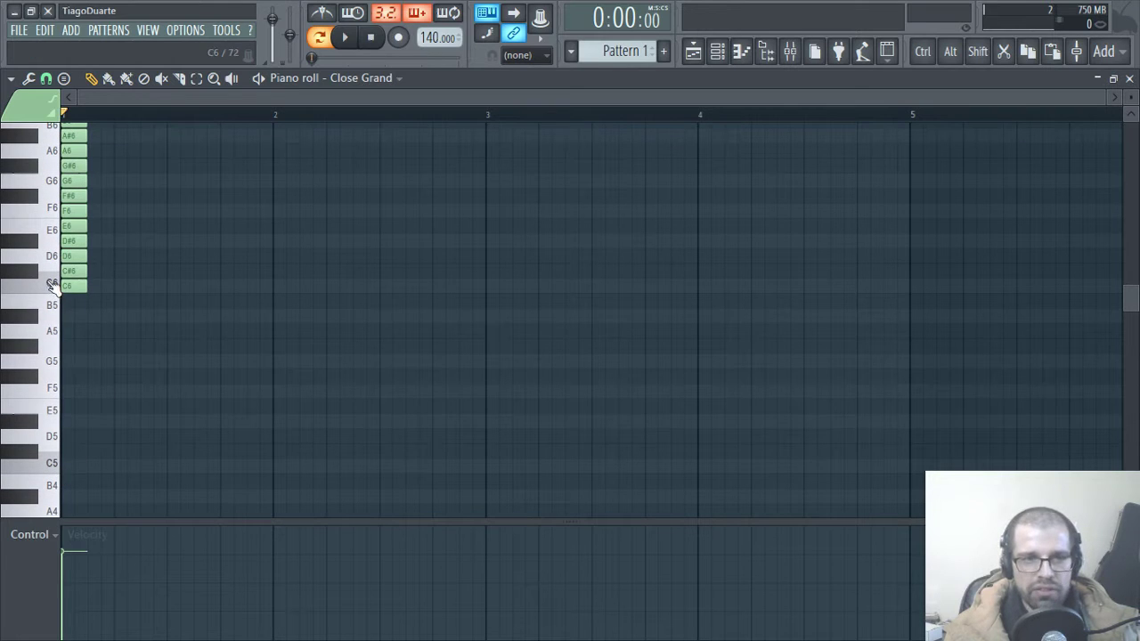
Audition keys in the octave above the note stack
scroll(27, 187, "up", 3)
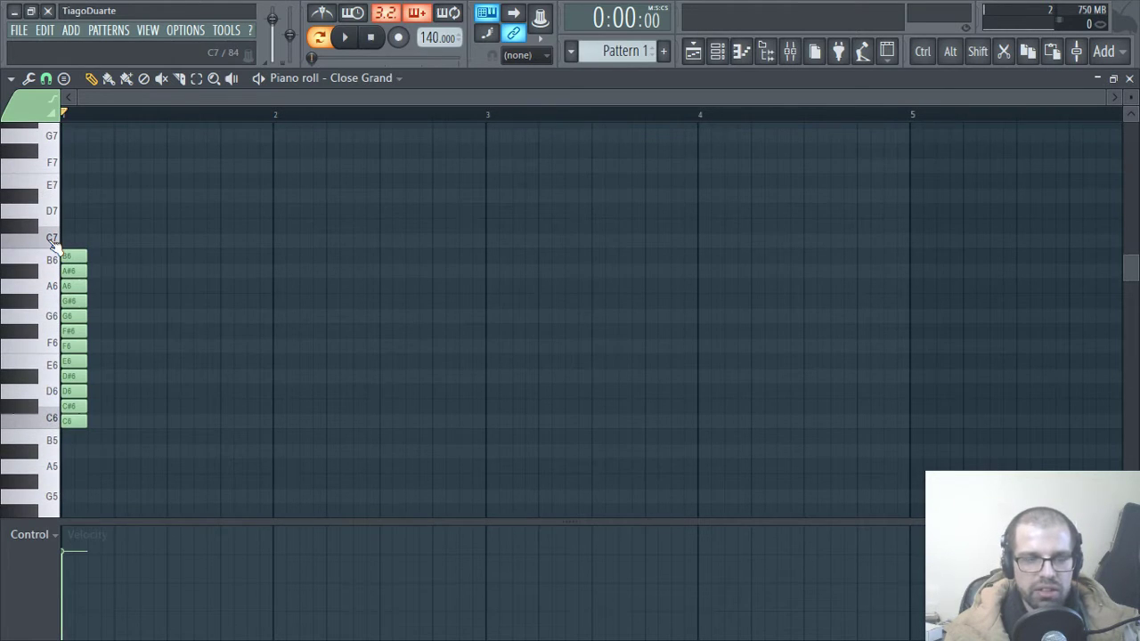
scroll(52, 240, "up", 2)
left_click(51, 223)
left_click(52, 163)
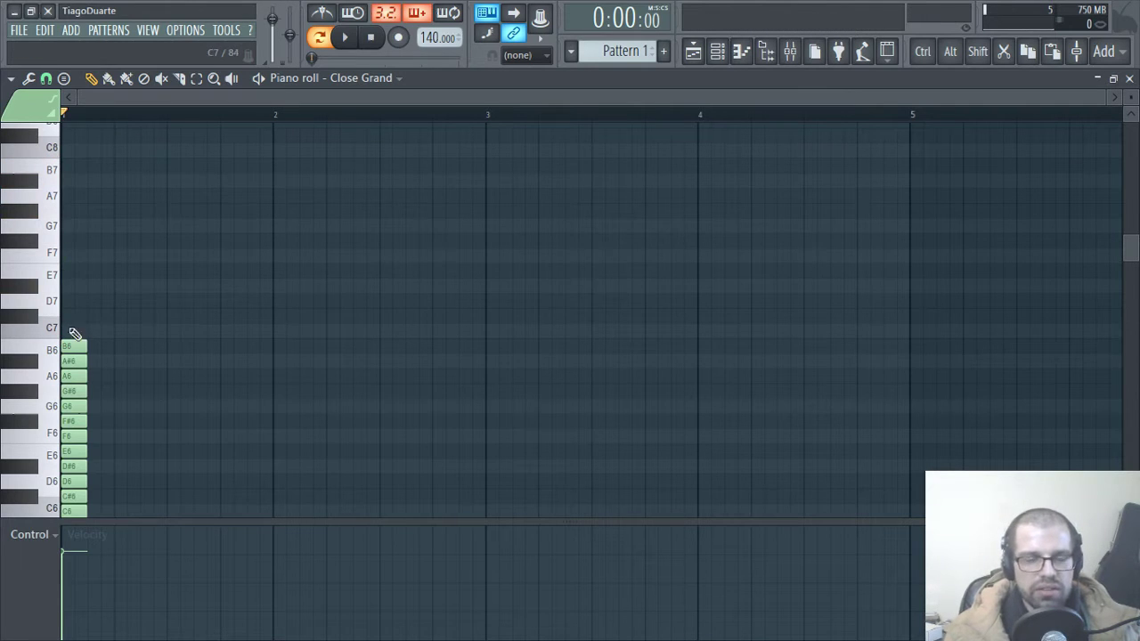
Select the twelve-note stack from C6 to B6 and deselect it, then add a D6 note beside it and delete that note again
scroll(72, 330, "down", 3)
left_click_drag(154, 174, 66, 381)
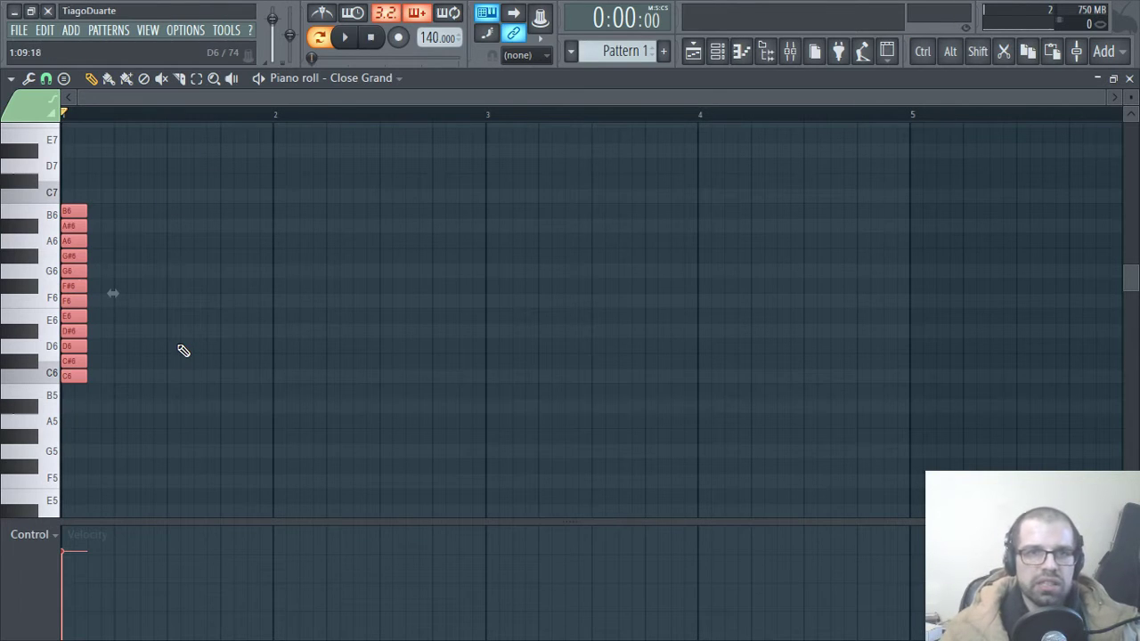
left_click(222, 357)
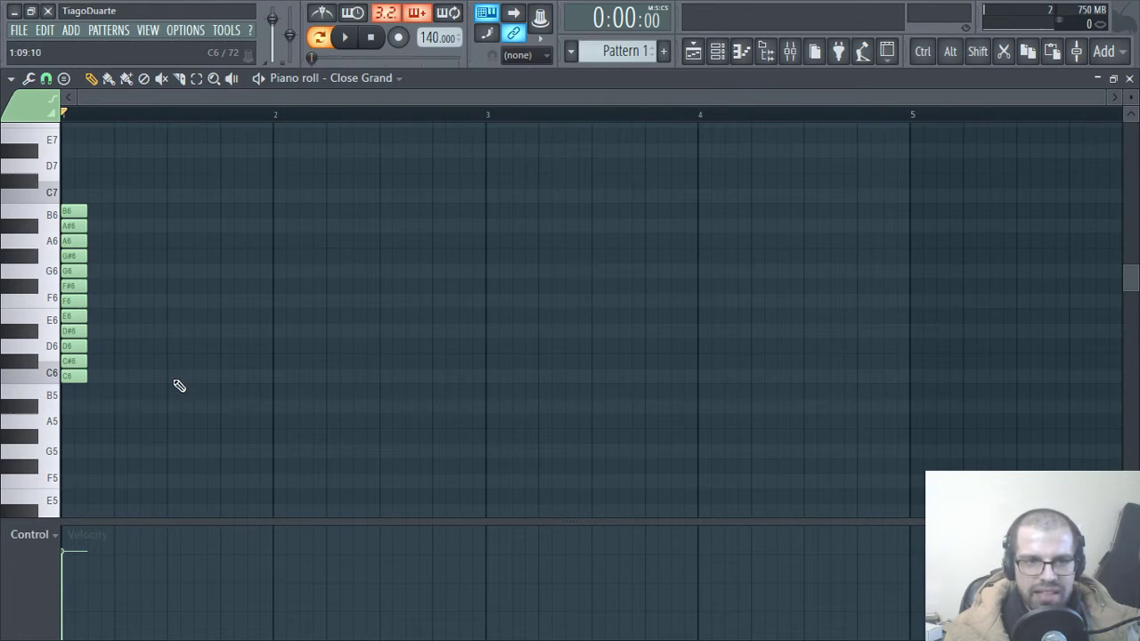
left_click_drag(171, 380, 182, 348)
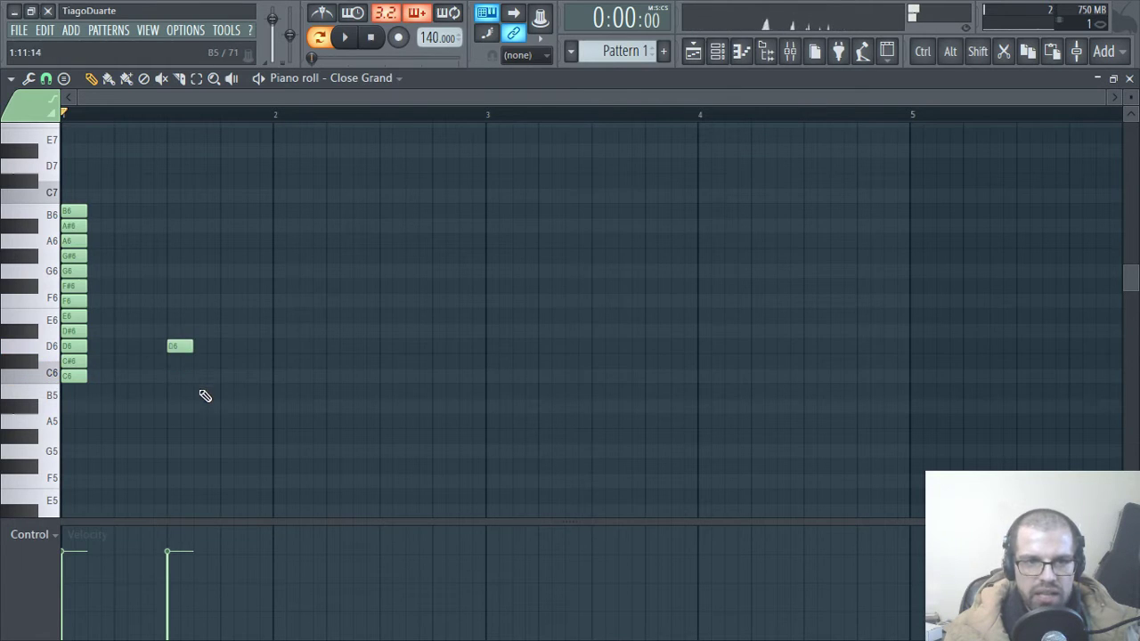
right_click(180, 348)
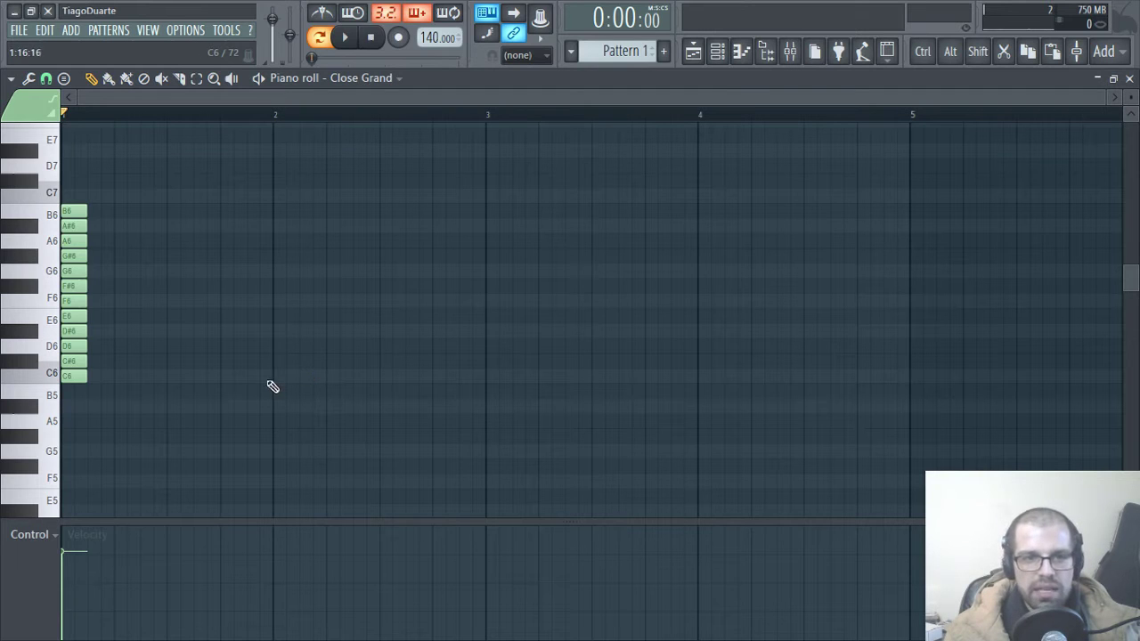
Place rising C6, D#6, F6, G6 and A#6 notes one after another from late in bar 1 into bar 2
left_click(228, 376)
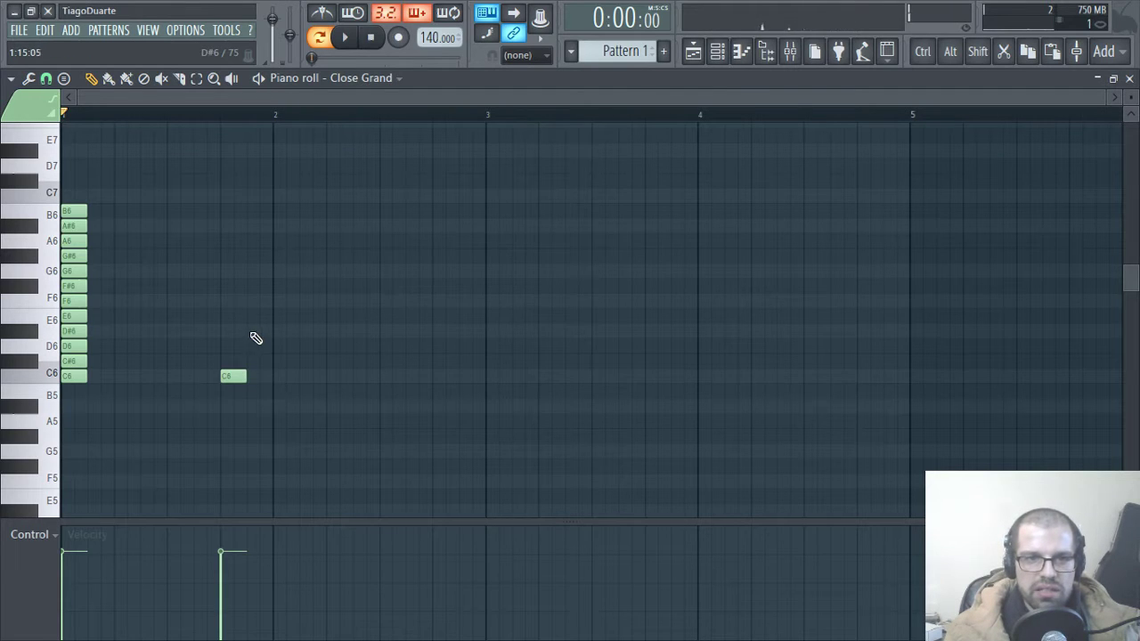
left_click(254, 332)
left_click(276, 301)
left_click(308, 270)
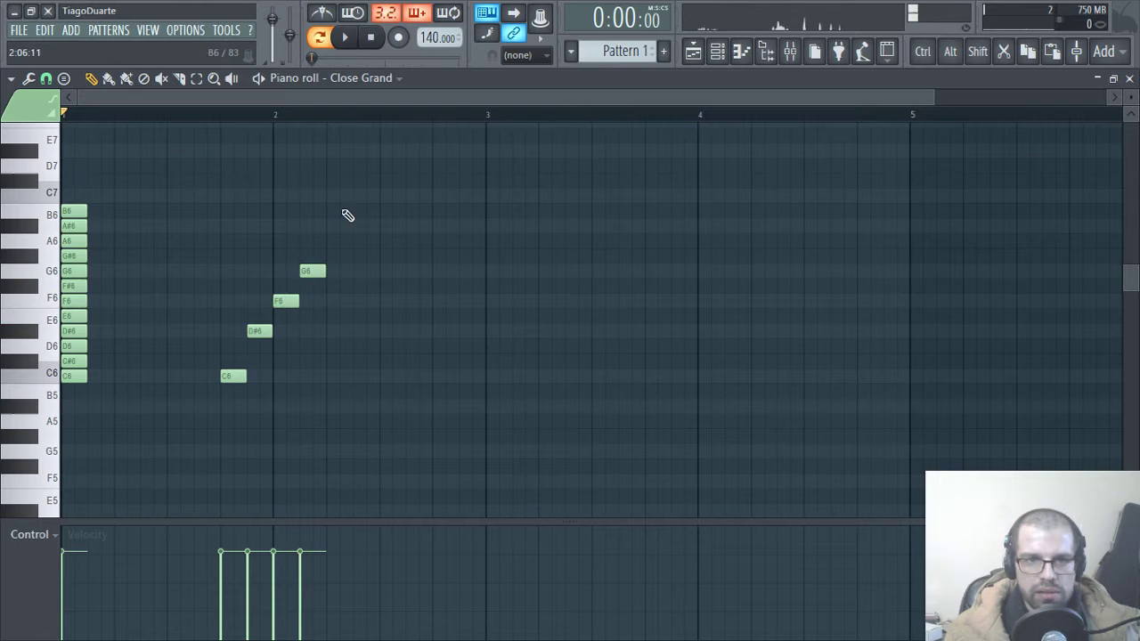
left_click(337, 225)
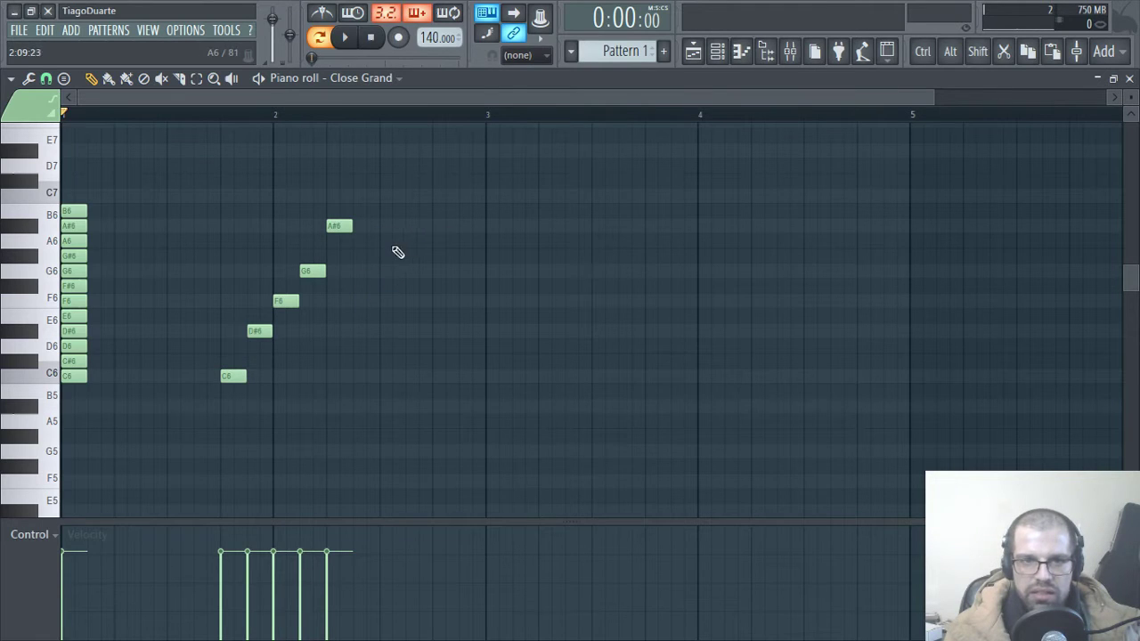
Preview the sound of the five rising notes
right_click(228, 406, "alt")
right_click(263, 404, "alt")
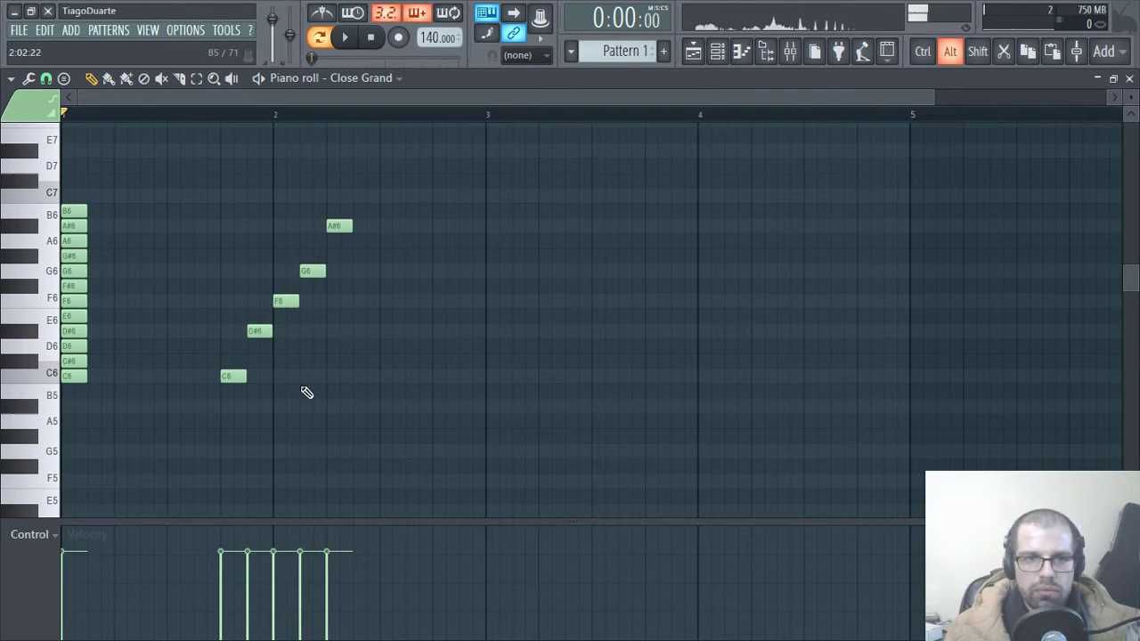
right_click(317, 388, "alt")
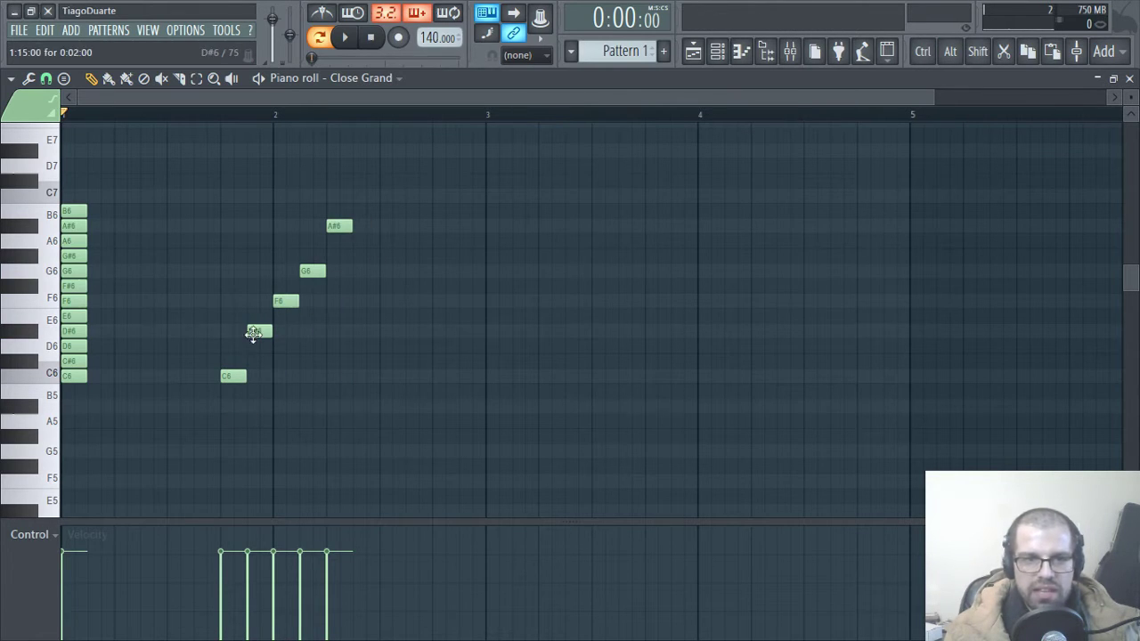
Stack the D#6, F6, G6 and A#6 notes directly above the C6 note so all five start together late in bar 1
left_click_drag(255, 331, 232, 330)
left_click_drag(285, 301, 237, 306)
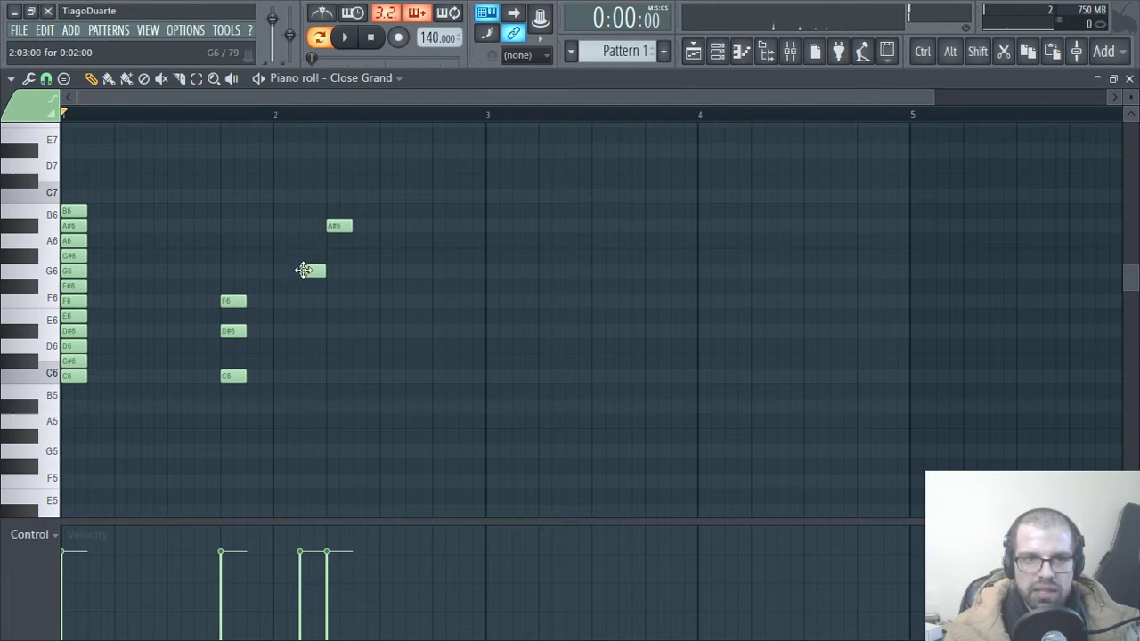
left_click_drag(301, 271, 223, 271)
left_click(232, 225)
left_click_drag(231, 225, 220, 226)
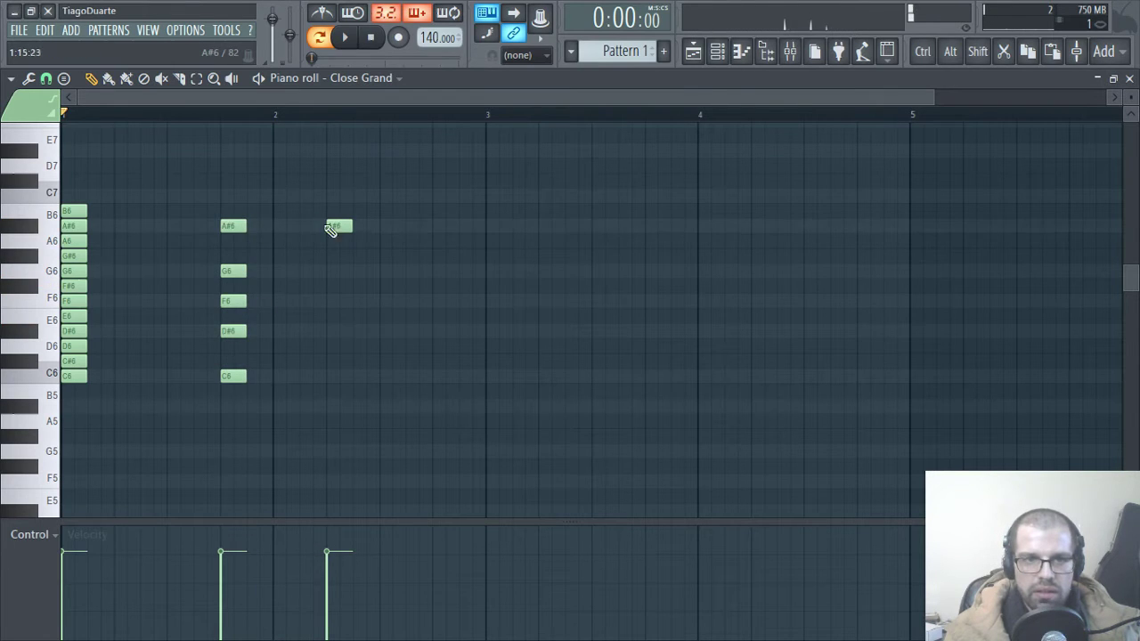
right_click(339, 226)
left_click_drag(289, 212, 215, 456)
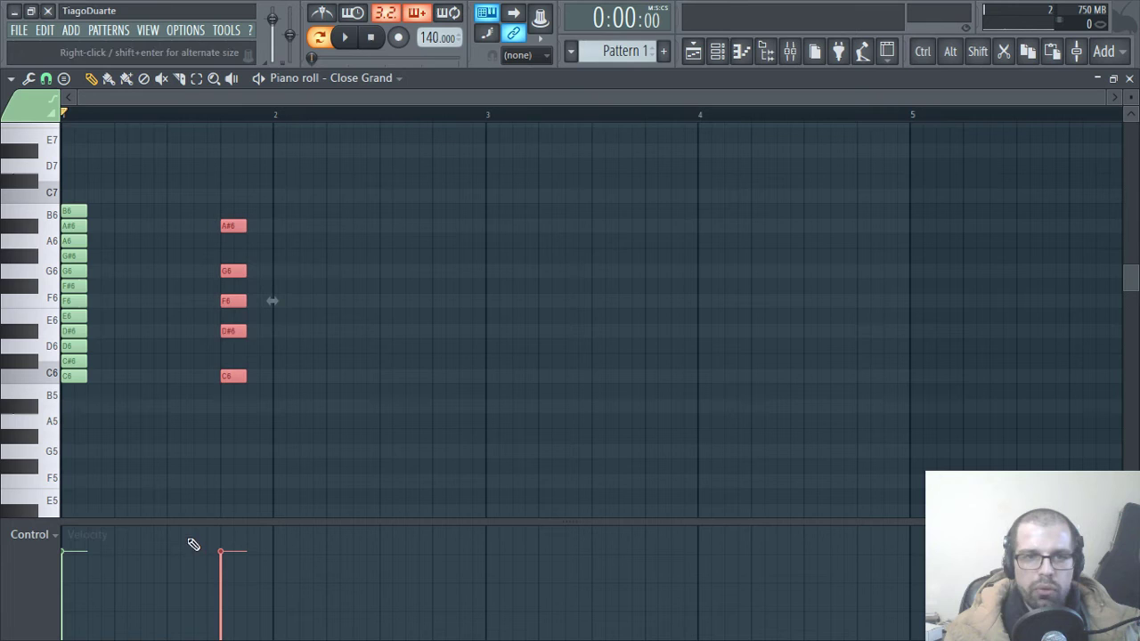
left_click(314, 441)
Write a rising melody through bar 2 into bar 3 with C6, D#6, F6, D#6, F6, G6 and A#6
left_click(278, 377)
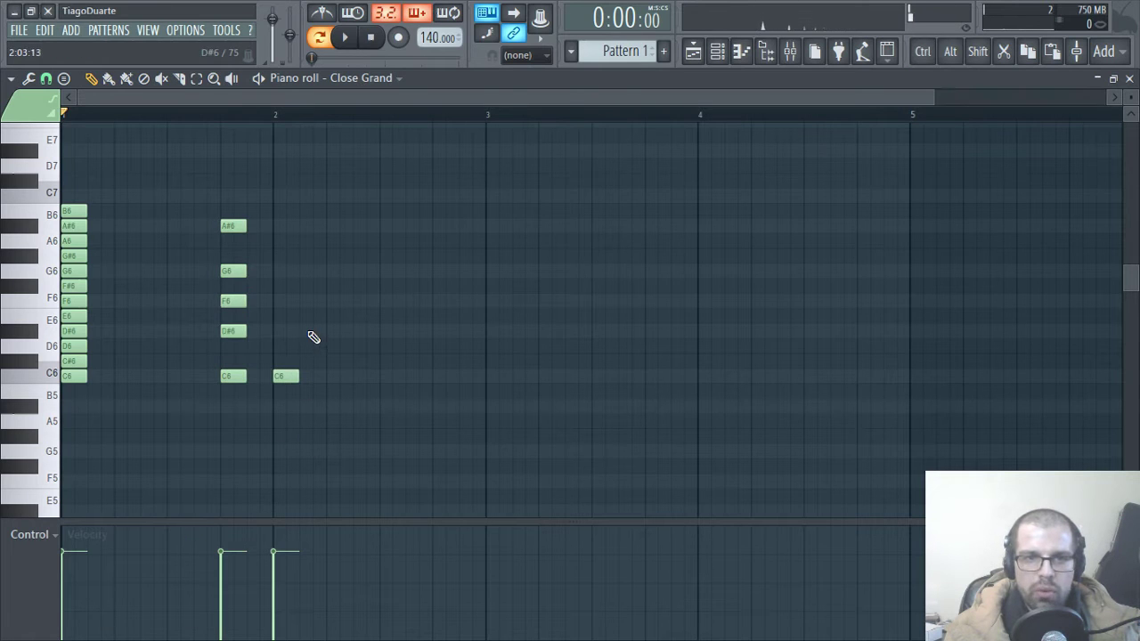
left_click(318, 331)
left_click(355, 301)
left_click(385, 331)
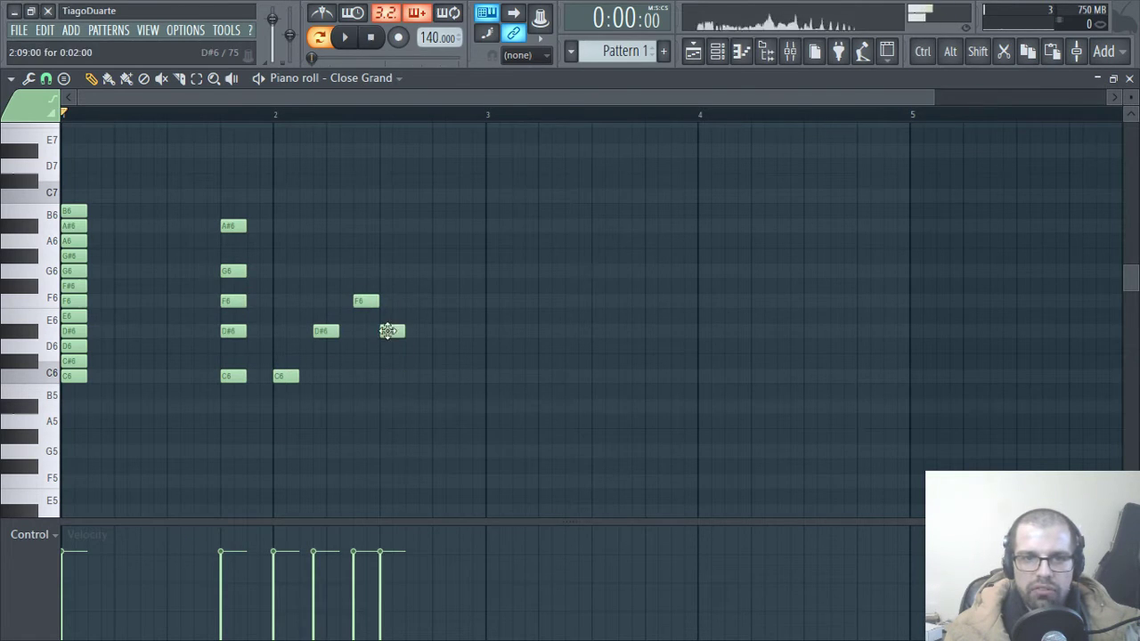
left_click(425, 301)
left_click(463, 255)
left_click_drag(475, 254, 473, 269)
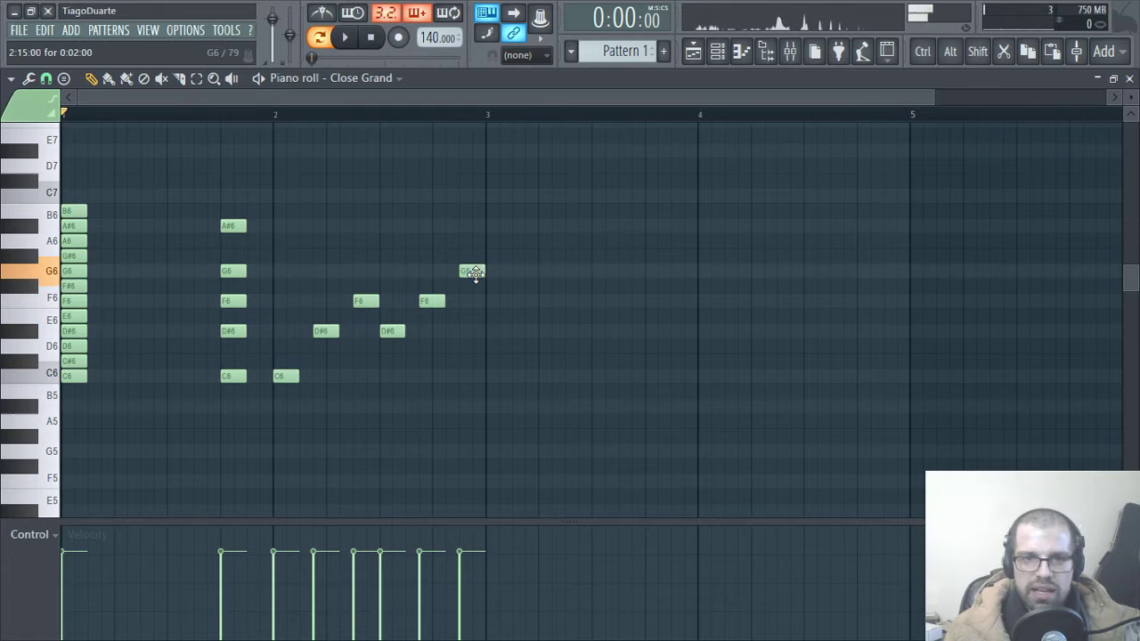
left_click(490, 225)
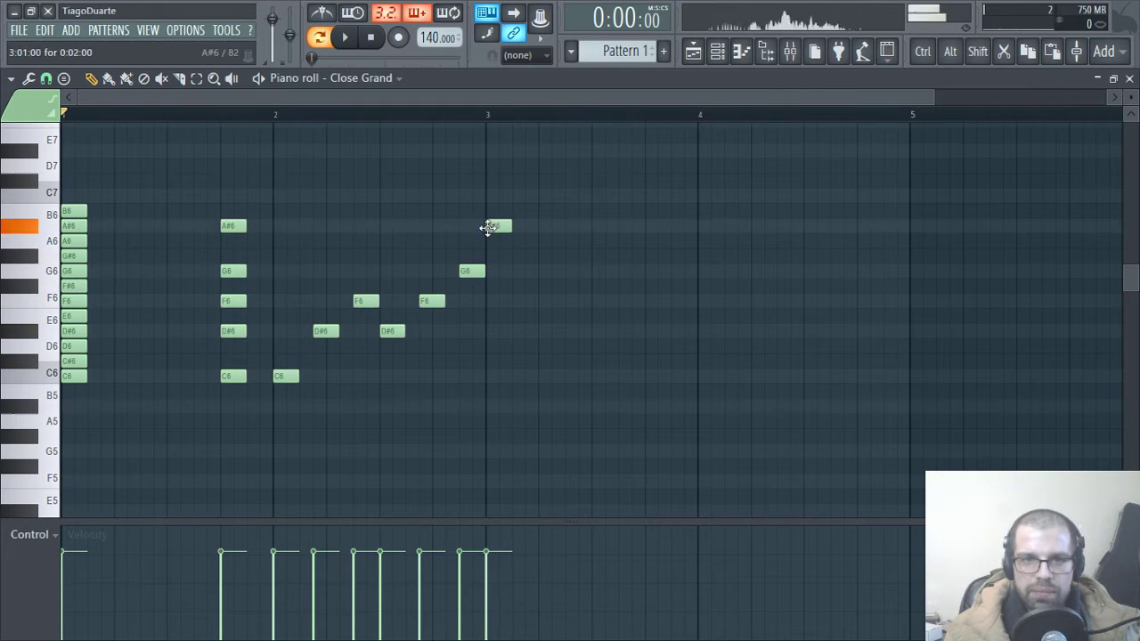
Finish the melody in bar 3 with descending F6, D#6 and C6 notes
left_click(542, 317)
left_click(550, 317)
left_click_drag(549, 317, 524, 302)
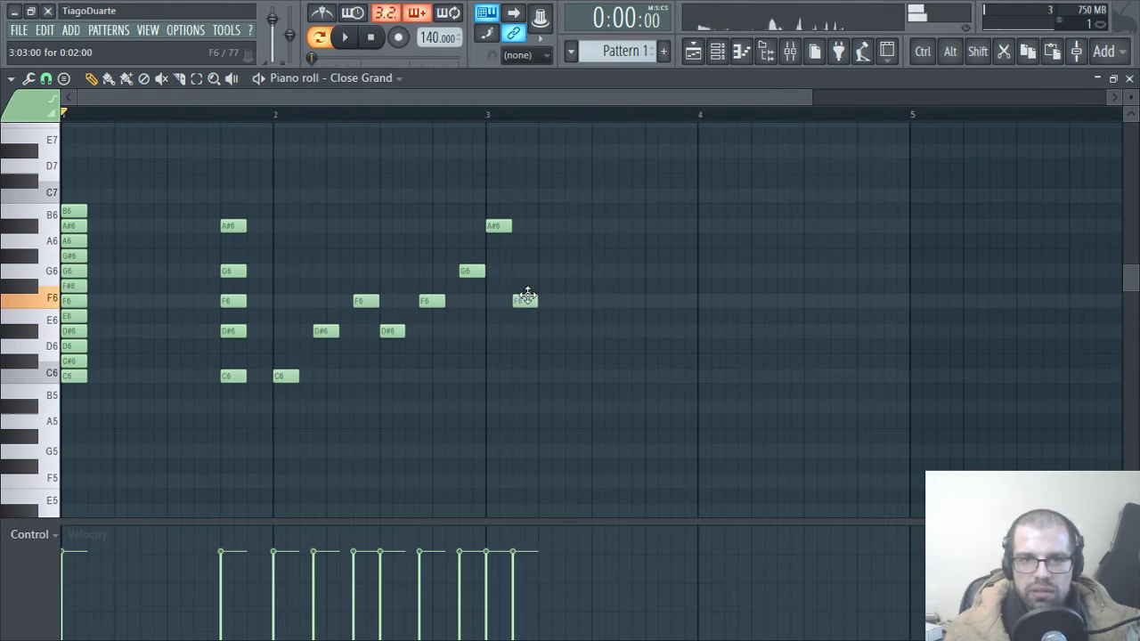
left_click(546, 332)
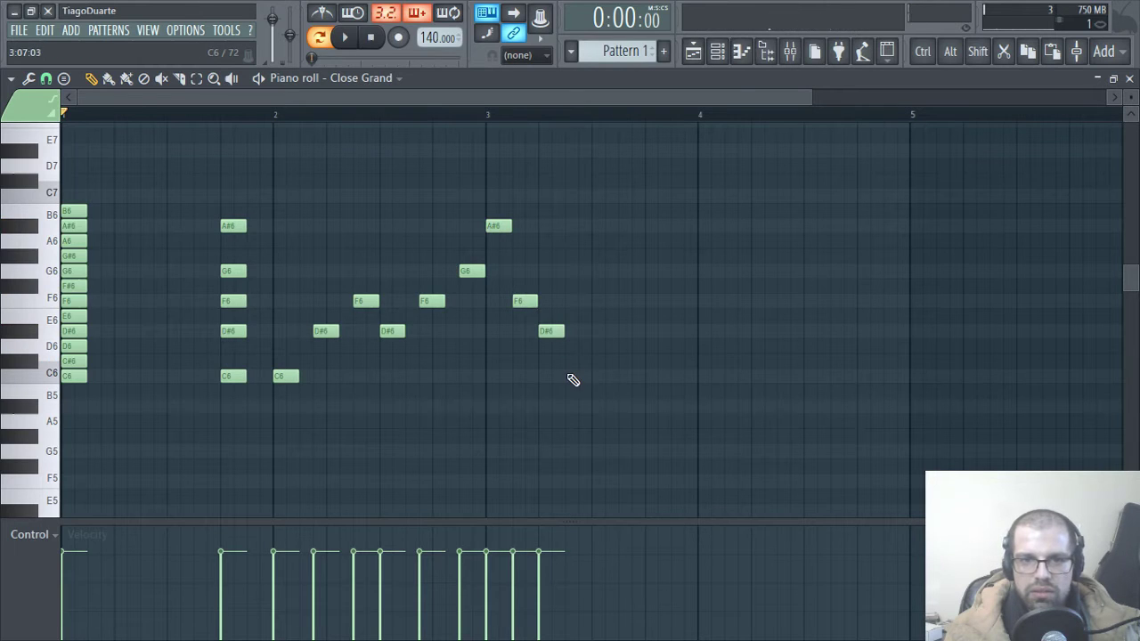
left_click(572, 378)
Mark bars 2 and 3 as the playback range and play the melody, then stop playback
left_click_drag(703, 116, 283, 133)
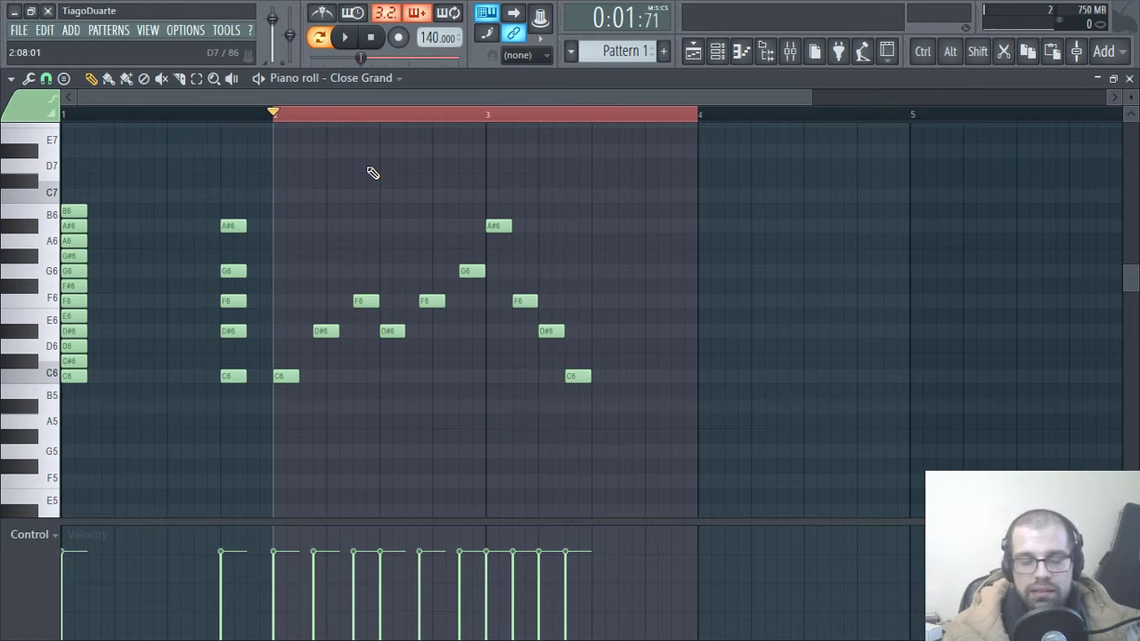
key("space")
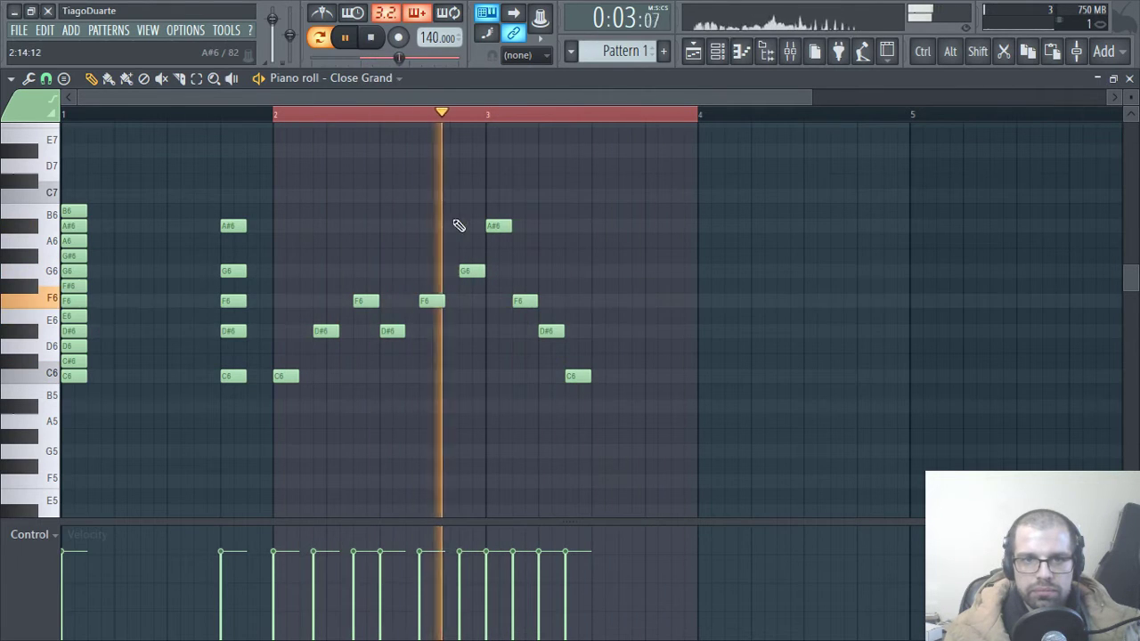
key("space")
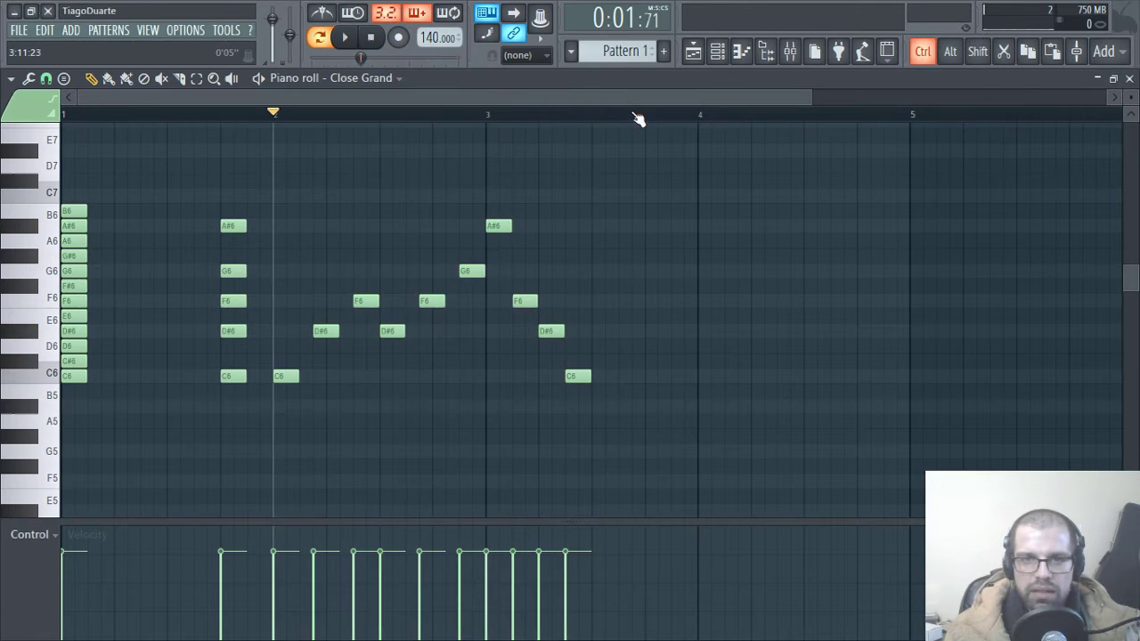
Delete all the melody notes in bars 2 and 3
left_click_drag(643, 190, 298, 417)
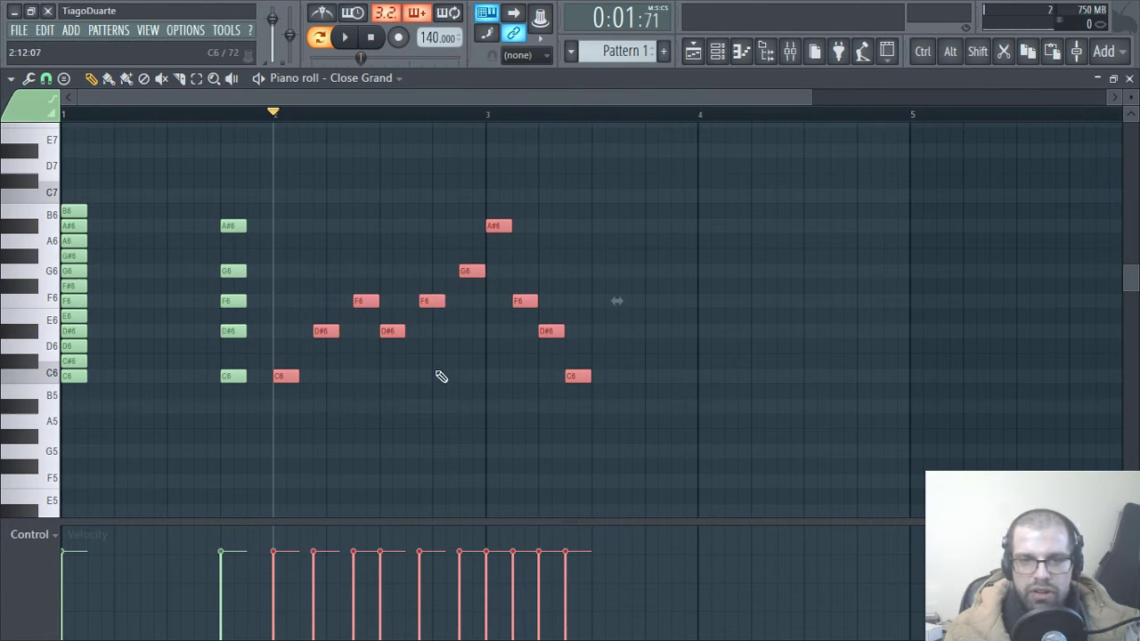
key("Delete")
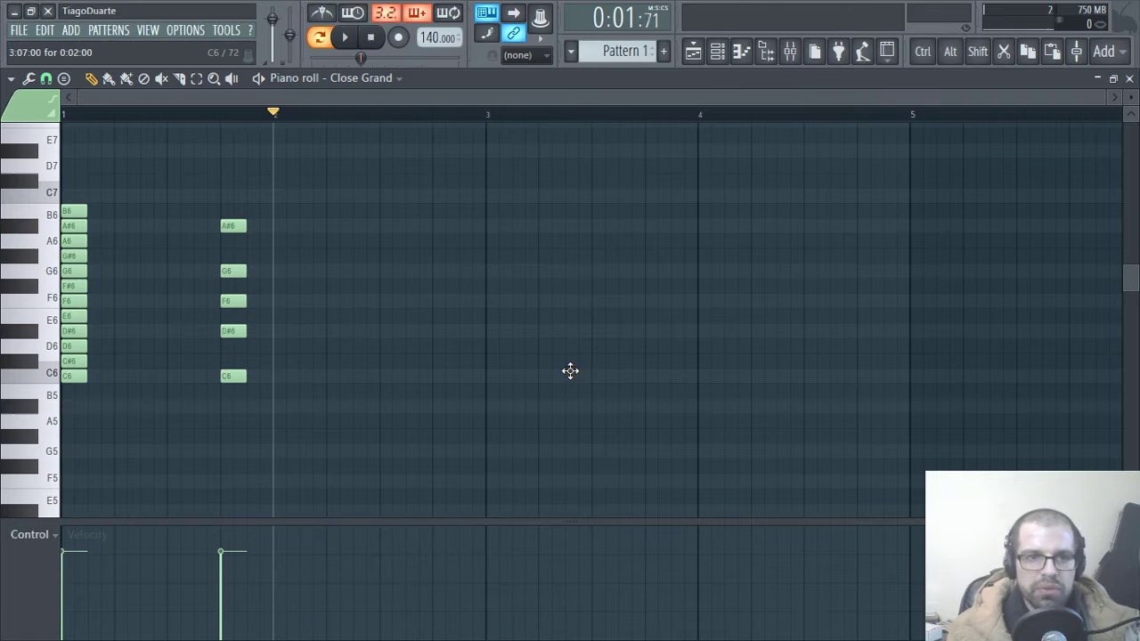
middle_click(359, 338)
mouse_move(456, 382)
left_click(530, 247)
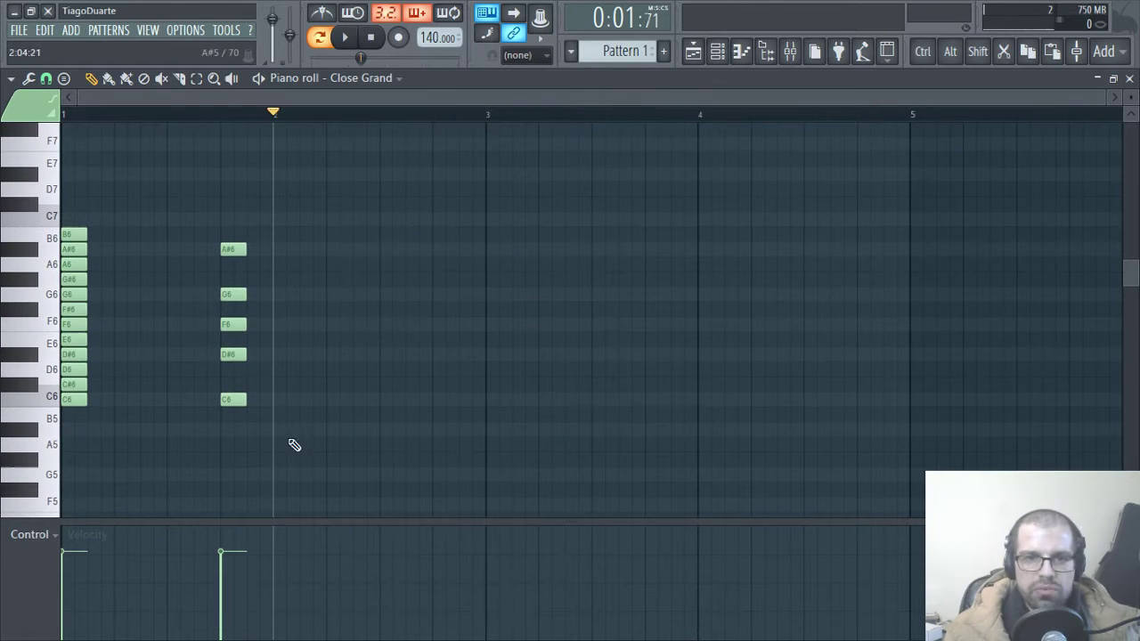
left_click_drag(556, 405, 610, 386)
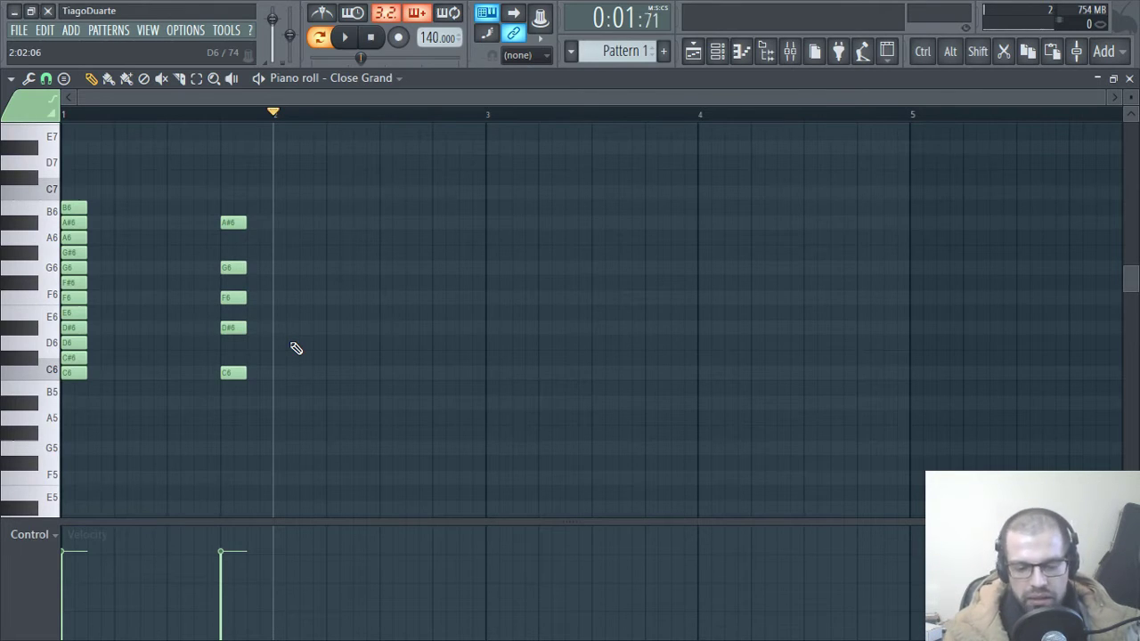
Add B6 and D6 notes to the five-note stack late in bar 1
left_click(227, 208)
left_click(225, 343)
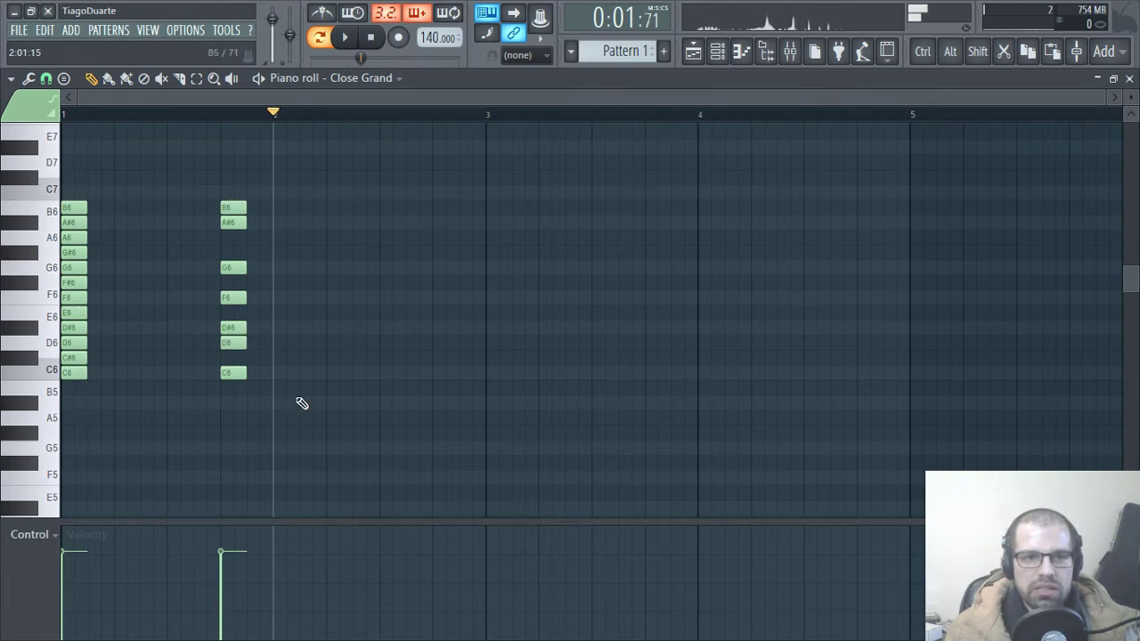
key("alt")
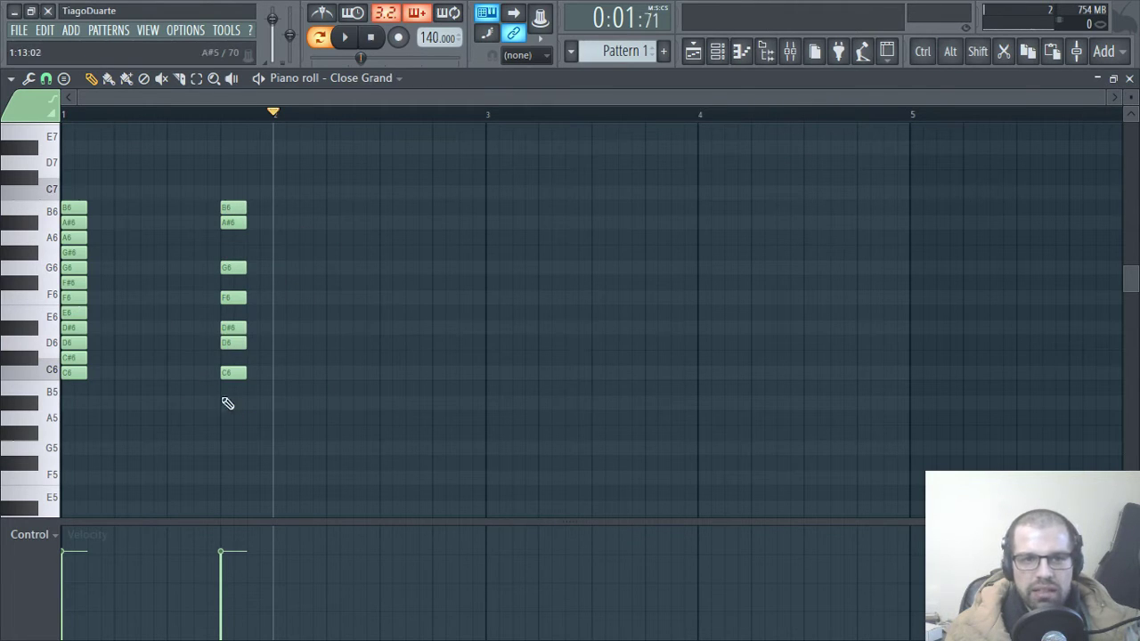
Audition the notes of the second stack one by one, from C6 up to B6
left_click(231, 374)
left_click(227, 343)
left_click(231, 328)
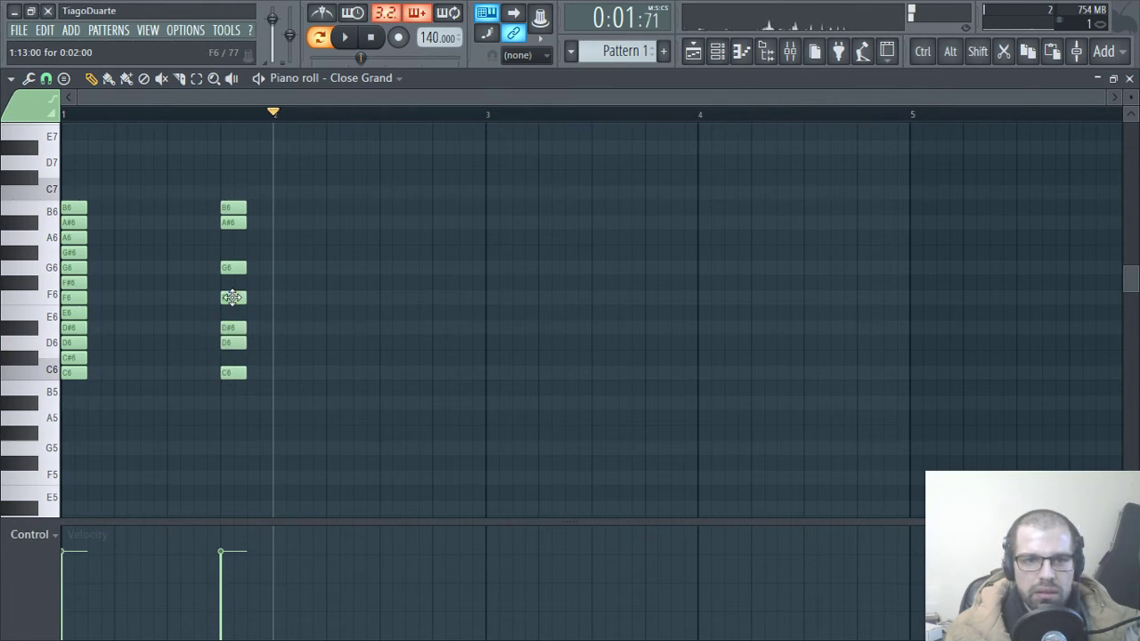
left_click(232, 268)
left_click(231, 222)
left_click(232, 207)
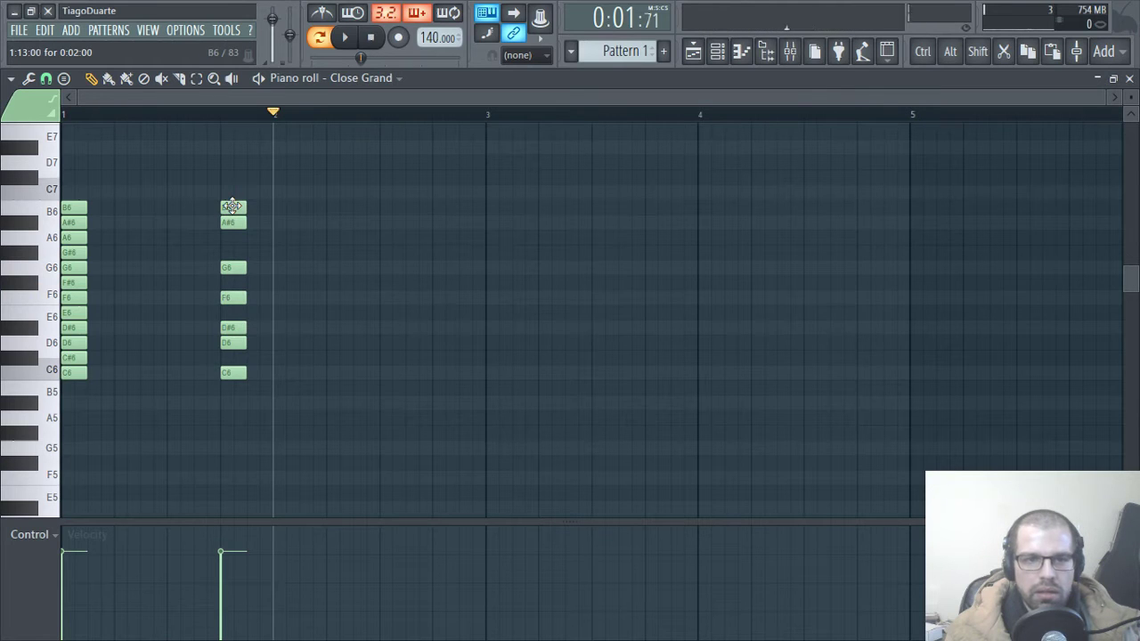
left_click(232, 206)
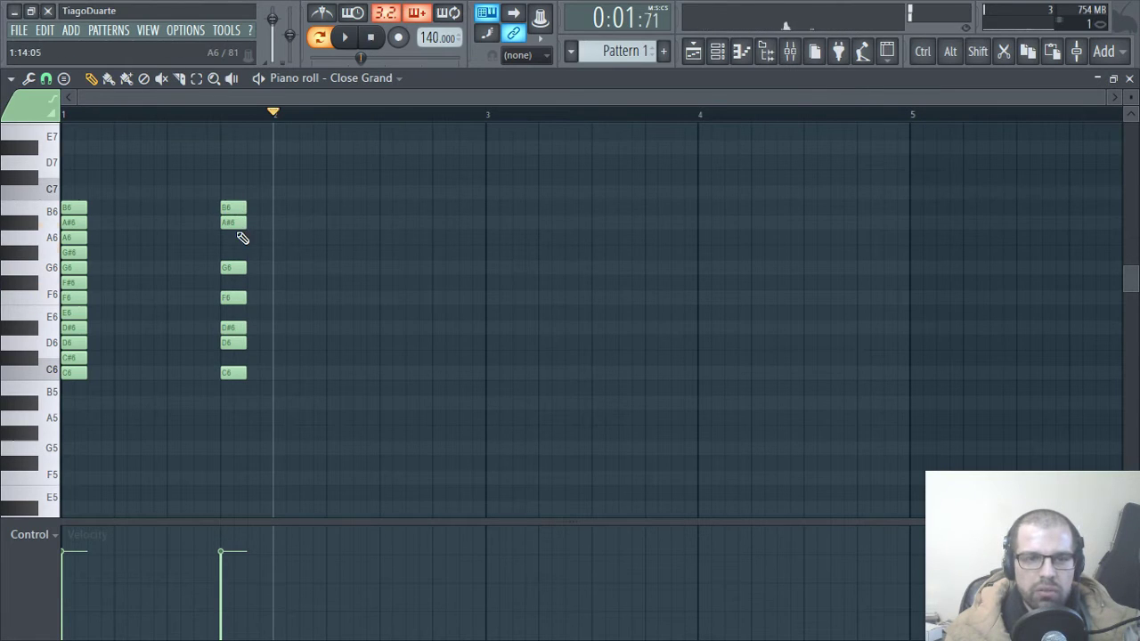
Delete the seven-note stack late in bar 1 and return the playback position to the start of bar 1
left_click_drag(326, 171, 245, 415, "ctrl")
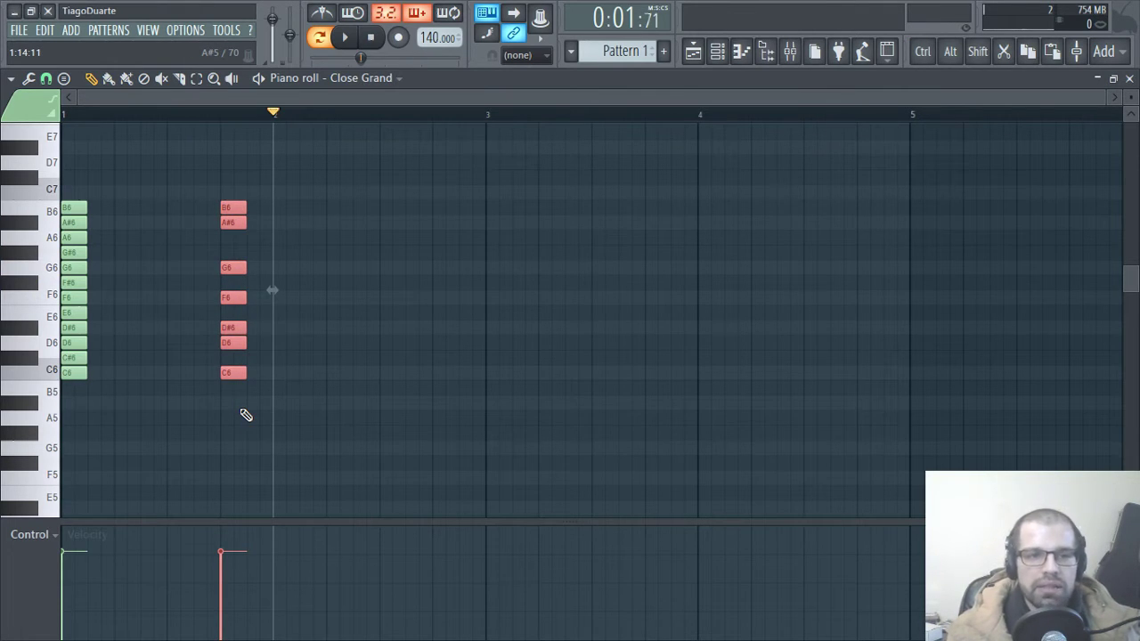
key("Delete")
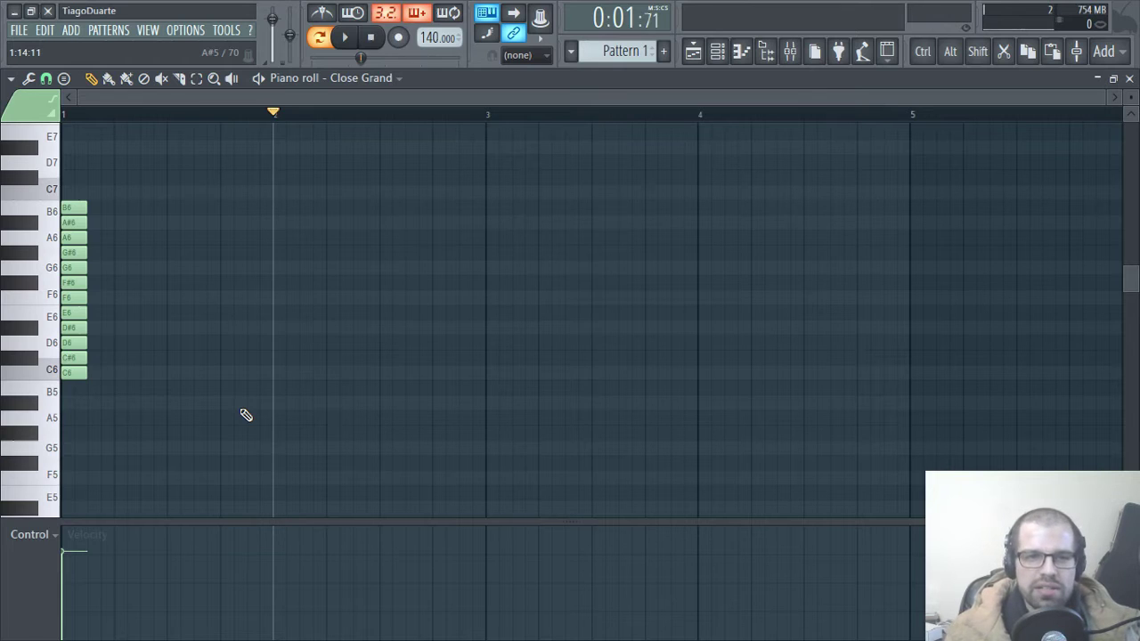
left_click_drag(275, 114, 63, 114)
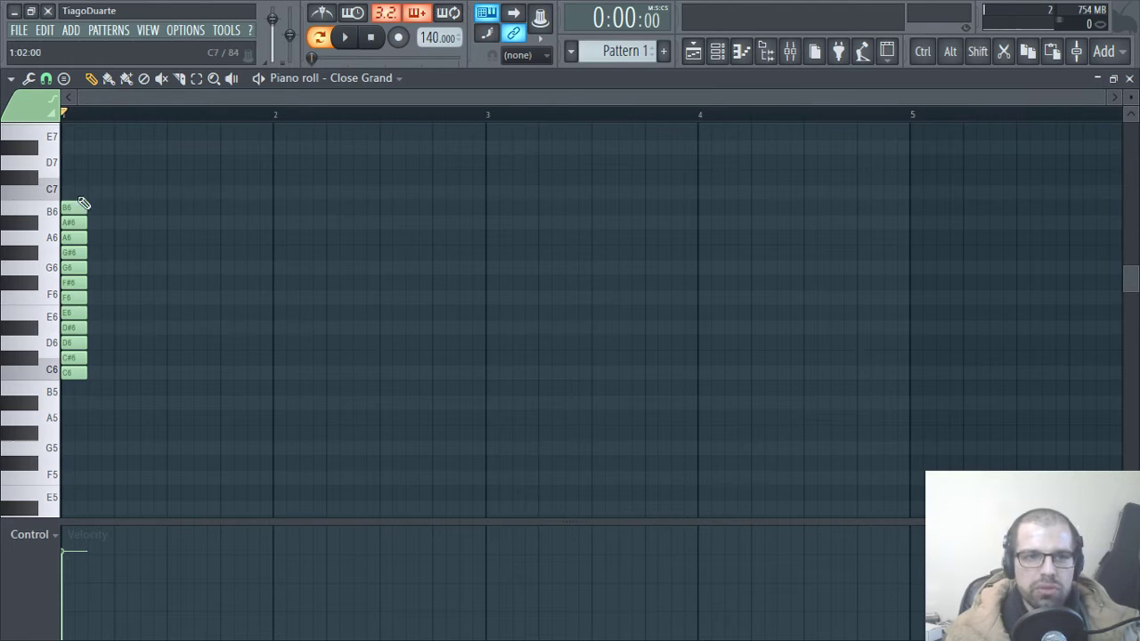
Replace the twelve-note chromatic stack at the start of bar 1 with C6, D#6, F6, G6 and A#6 notes
mouse_move(69, 187)
left_mouse_down()
mouse_move(70, 347)
mouse_move(64, 217)
left_mouse_up()
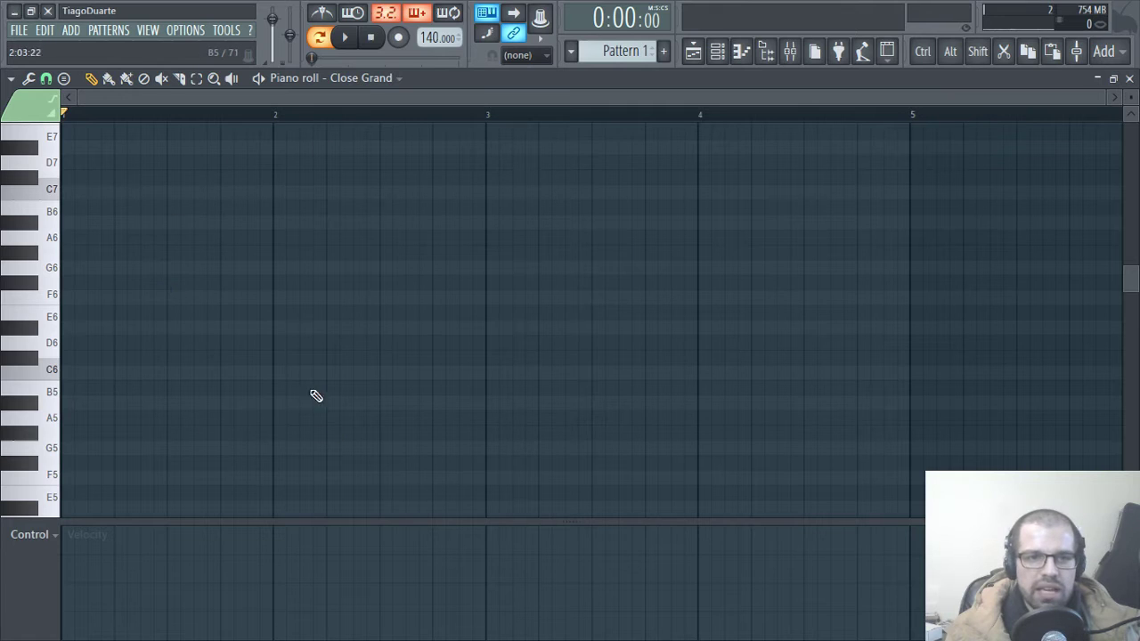
left_click(82, 373)
left_click(59, 329)
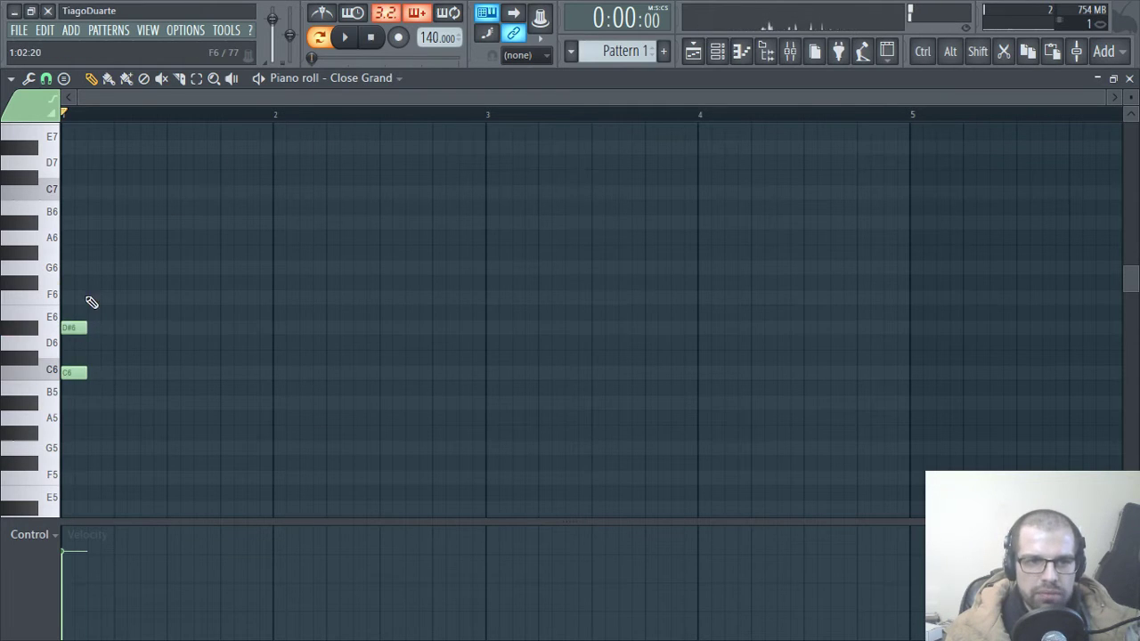
left_click(66, 297)
left_click(64, 267)
left_click(55, 222)
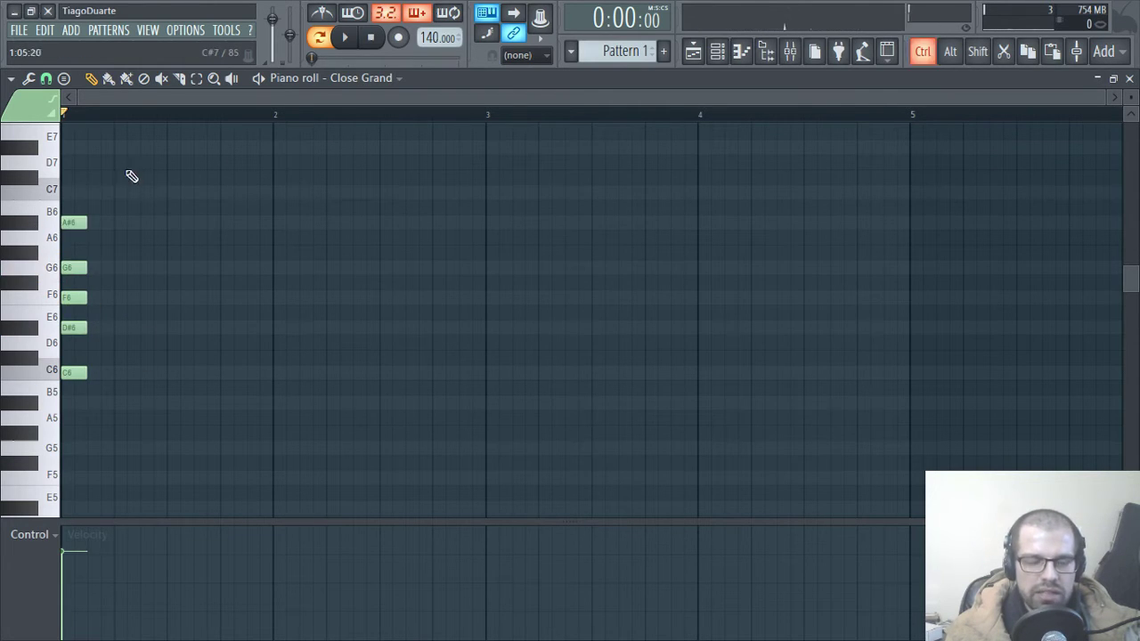
left_click_drag(123, 156, 81, 410)
right_click(207, 427)
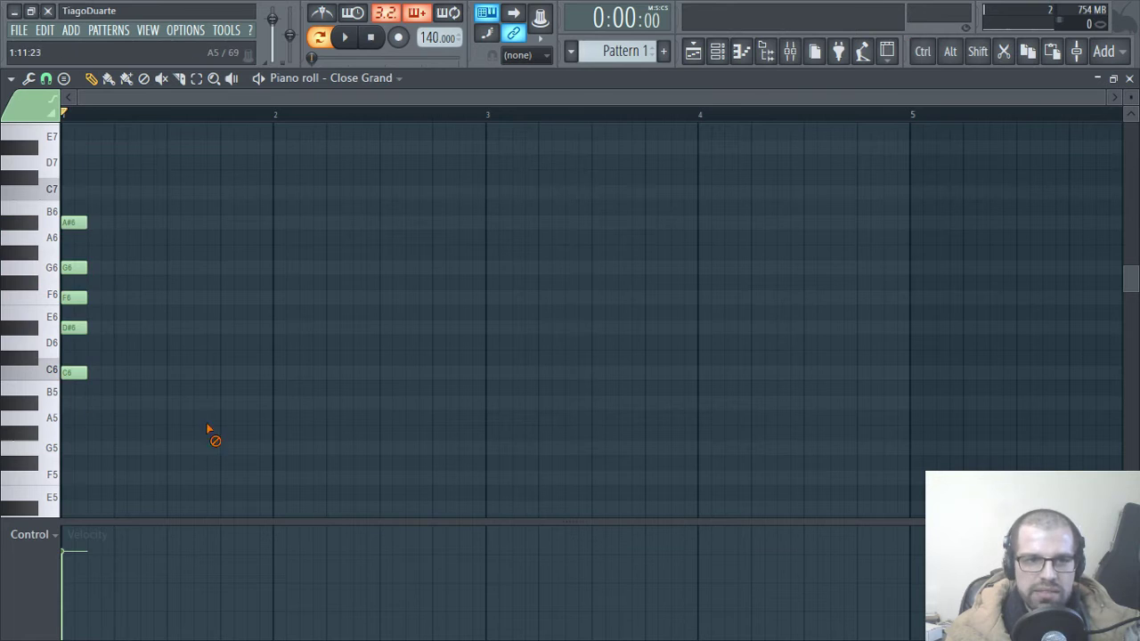
Set the piano roll's scale highlighting to Minor Melodic, keeping C as the root note
left_click(11, 79)
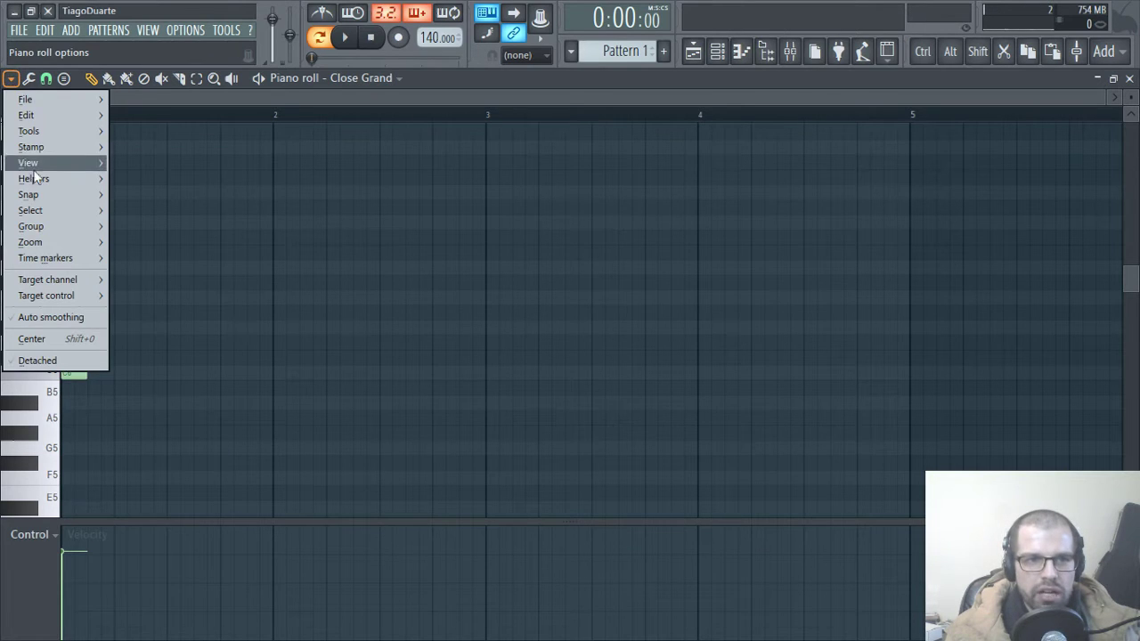
mouse_move(37, 179)
mouse_move(144, 198)
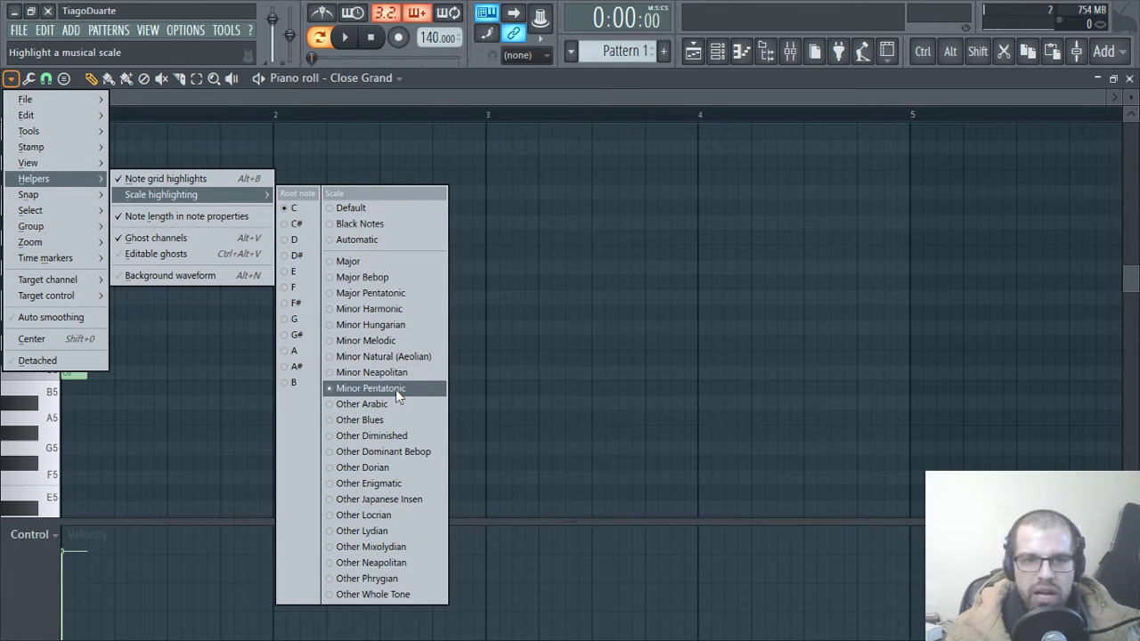
left_click(380, 342)
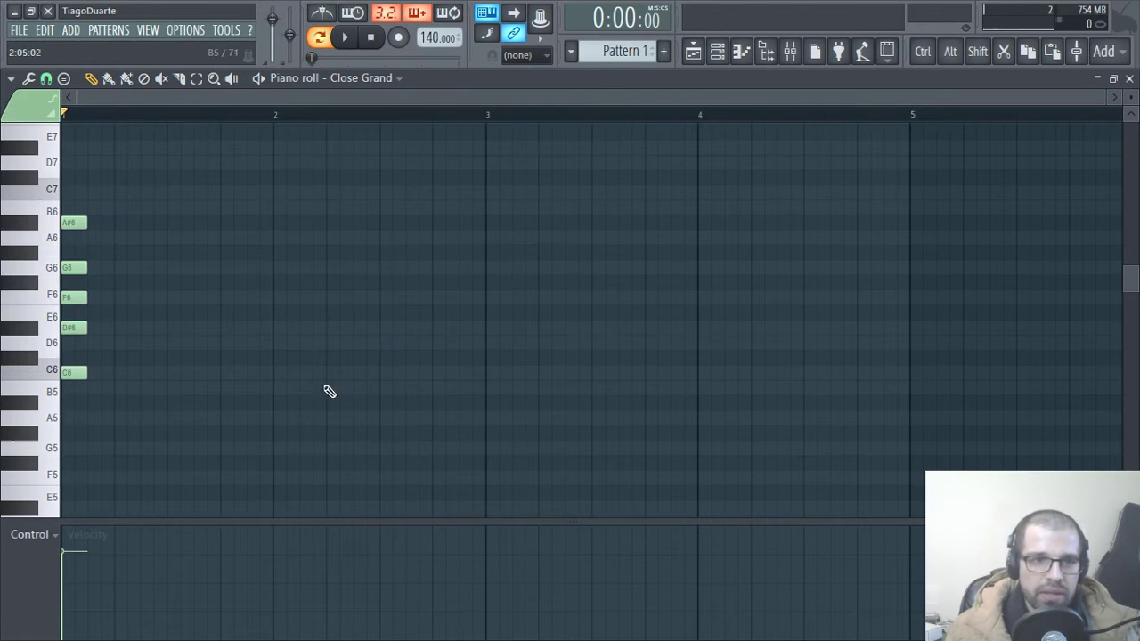
Stack C6, D6, D#6, F6, G6, A6 and B6 notes in the middle of bar 1
left_click(174, 373)
left_click(174, 343)
left_click(174, 328)
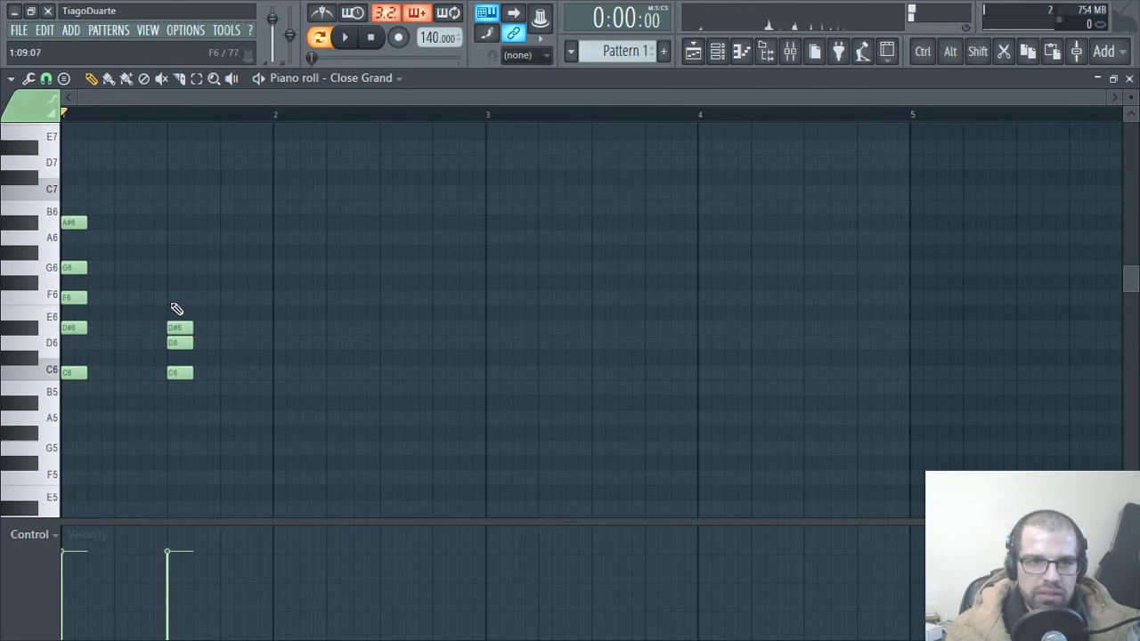
left_click(175, 297)
left_click(173, 267)
left_click(175, 237)
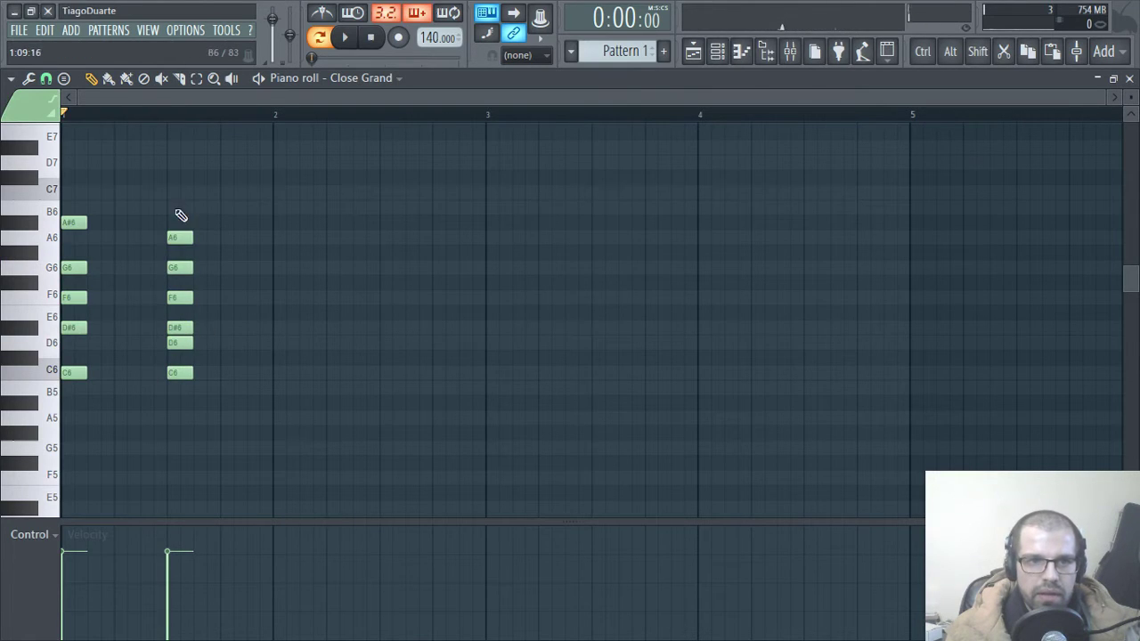
left_click(177, 207)
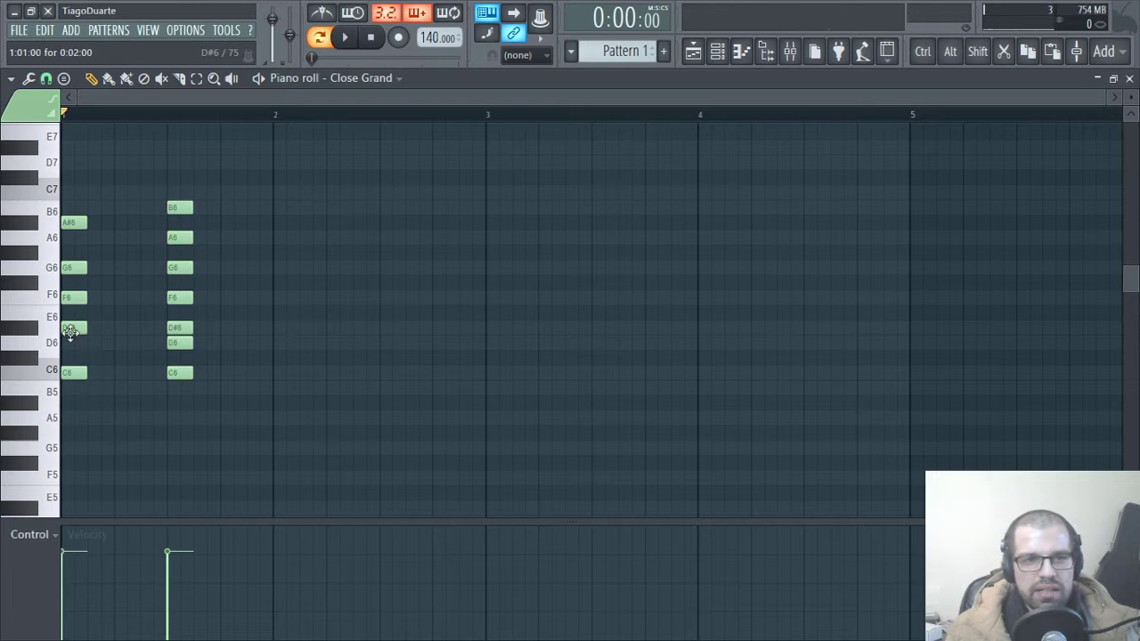
Compare the five-note and seven-note stacks in bar 1 by selecting each of them in turn
left_click_drag(100, 200, 79, 398)
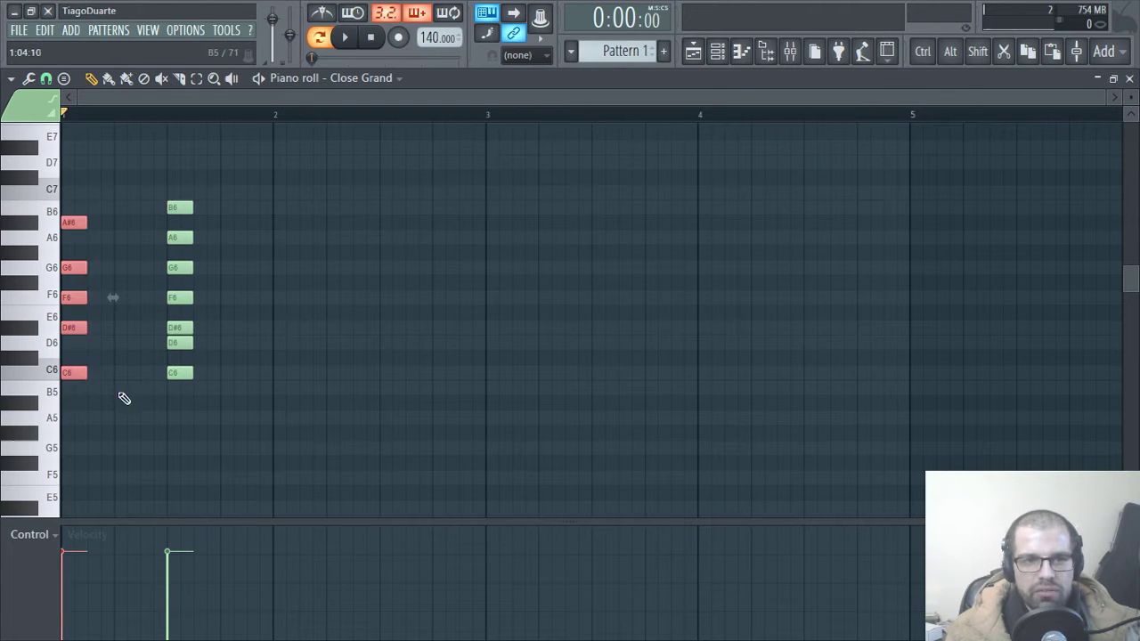
left_click(124, 399, "ctrl")
left_click_drag(196, 158, 183, 453)
left_click_drag(107, 187, 77, 425)
left_click_drag(158, 171, 185, 451)
left_click(267, 449, "ctrl")
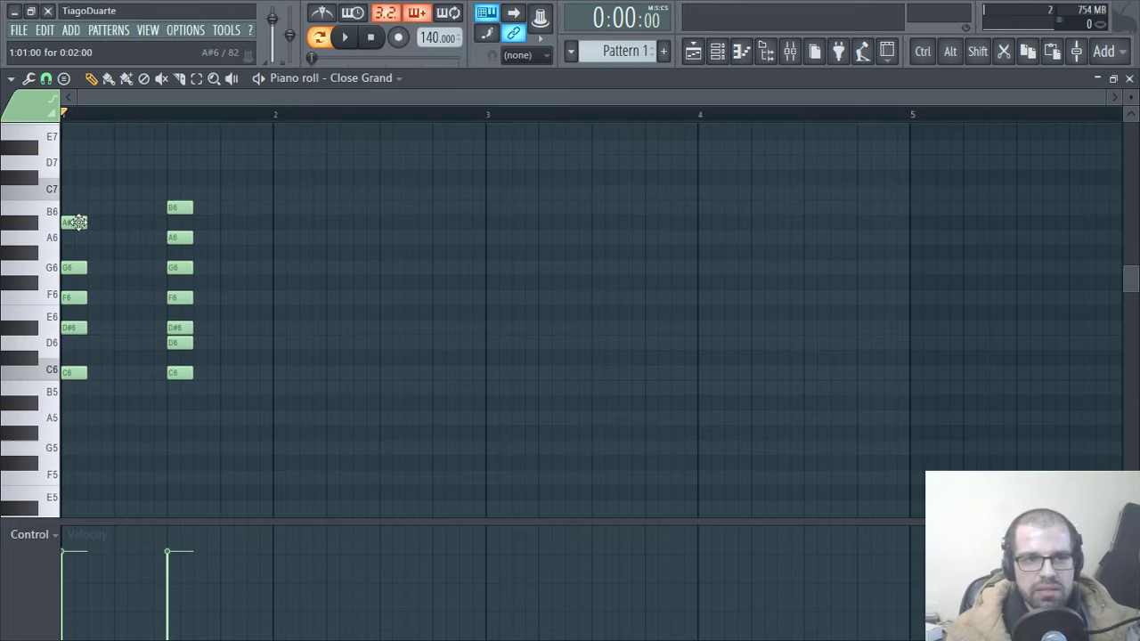
left_click_drag(222, 186, 182, 416)
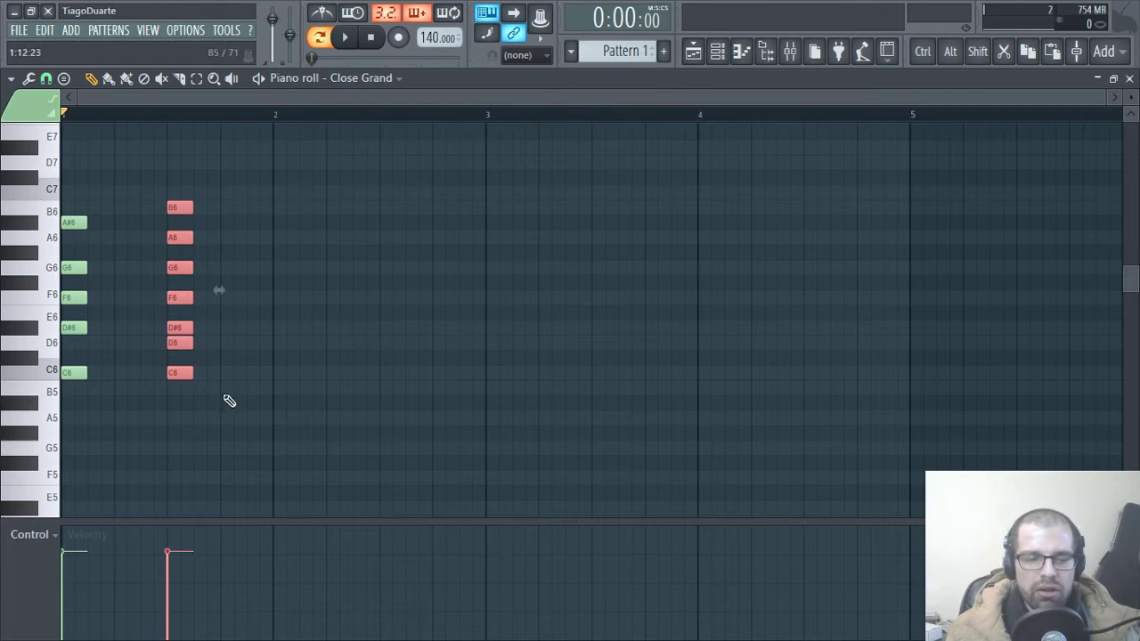
left_click_drag(229, 159, 153, 433)
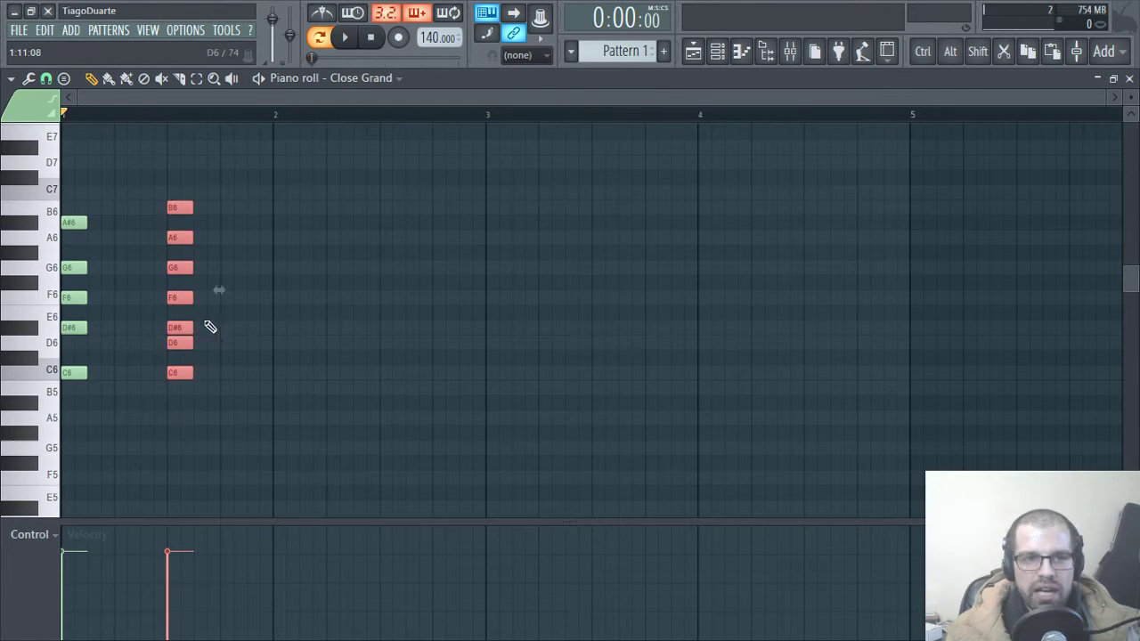
Set the scale highlighting to Minor Pentatonic and delete the seven-note stack in the middle of bar 1
left_click(27, 82)
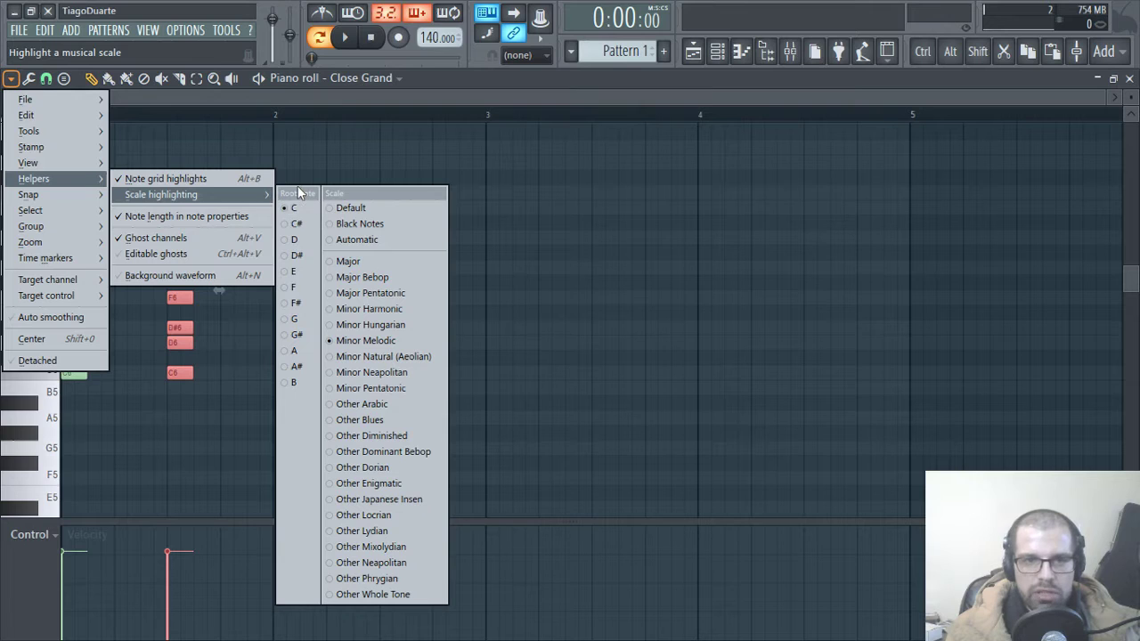
left_click(382, 393)
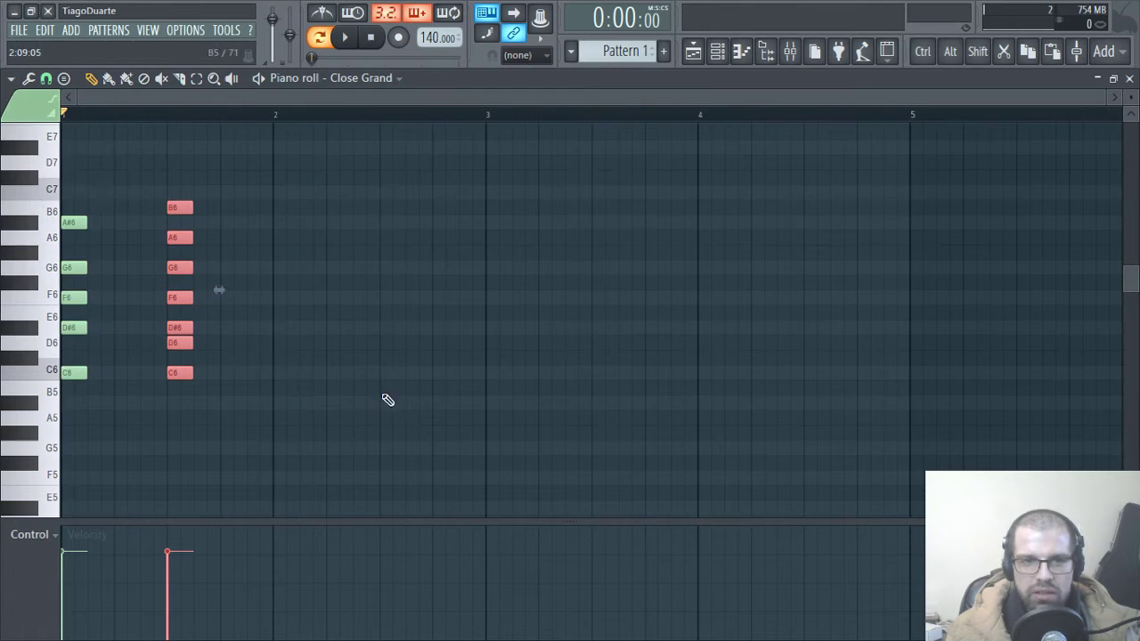
left_click_drag(184, 181, 181, 377)
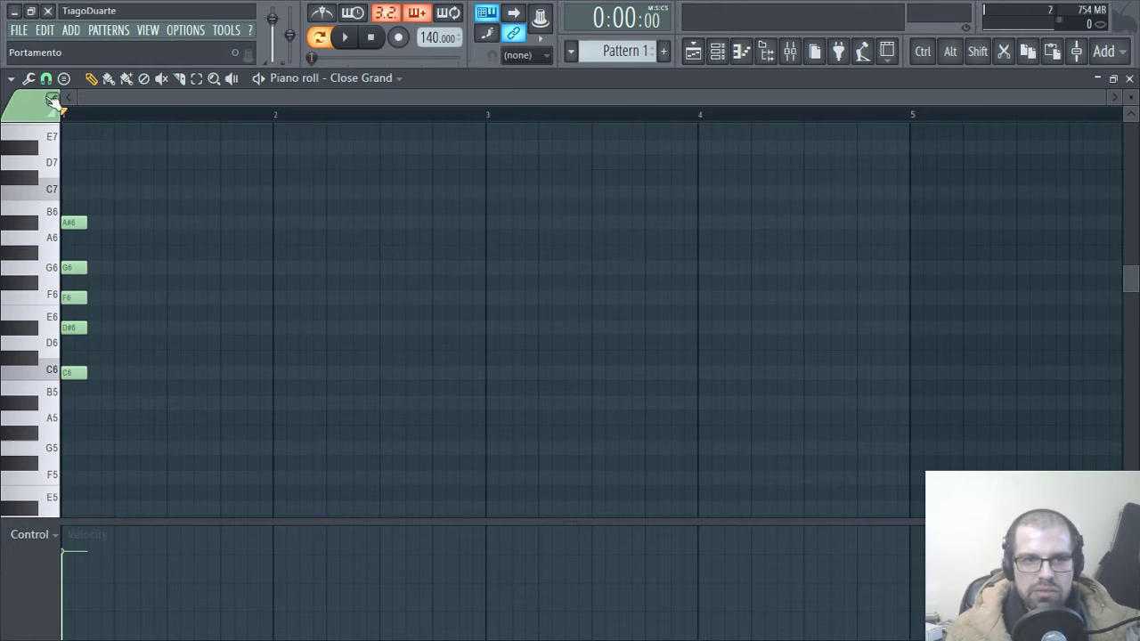
left_click_drag(103, 205, 81, 405)
right_click(105, 332)
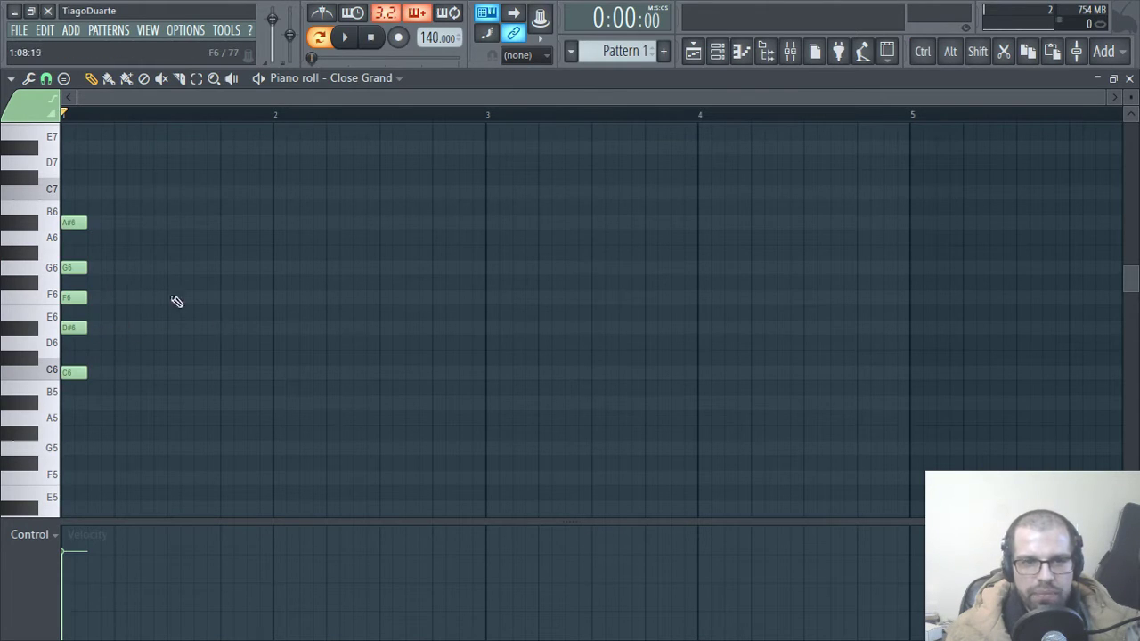
Change the root note of the Minor Pentatonic scale highlighting to D
left_click(11, 78)
mouse_move(145, 198)
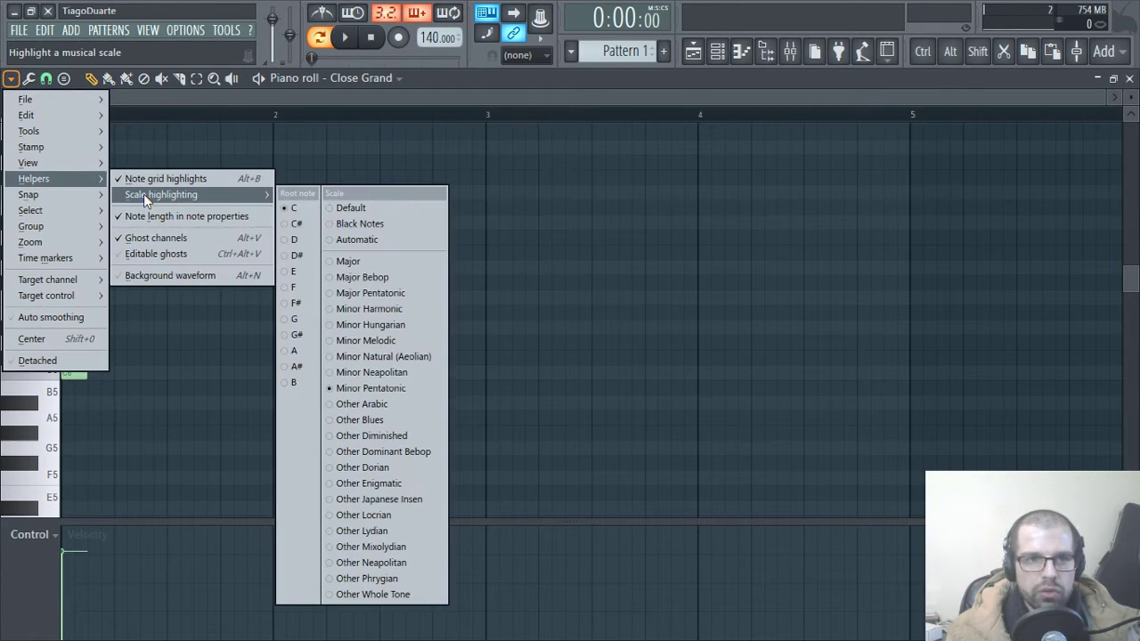
left_click(296, 241)
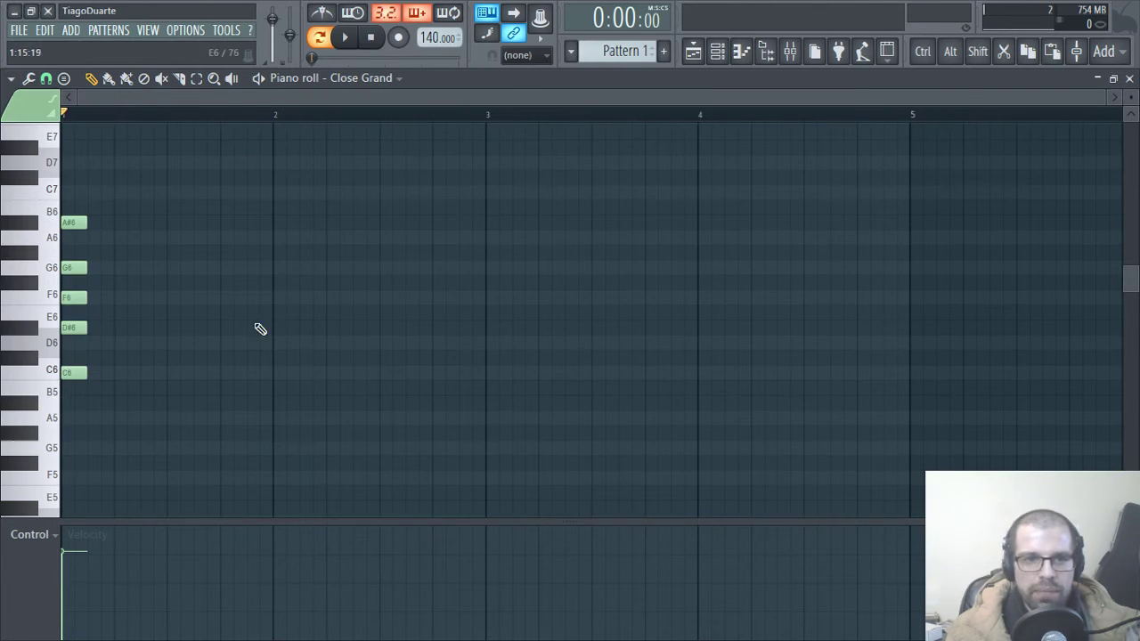
Place D6 and D7 notes at the start of bar 2 to mark the octave, and delete both
scroll(232, 356, "up", 2)
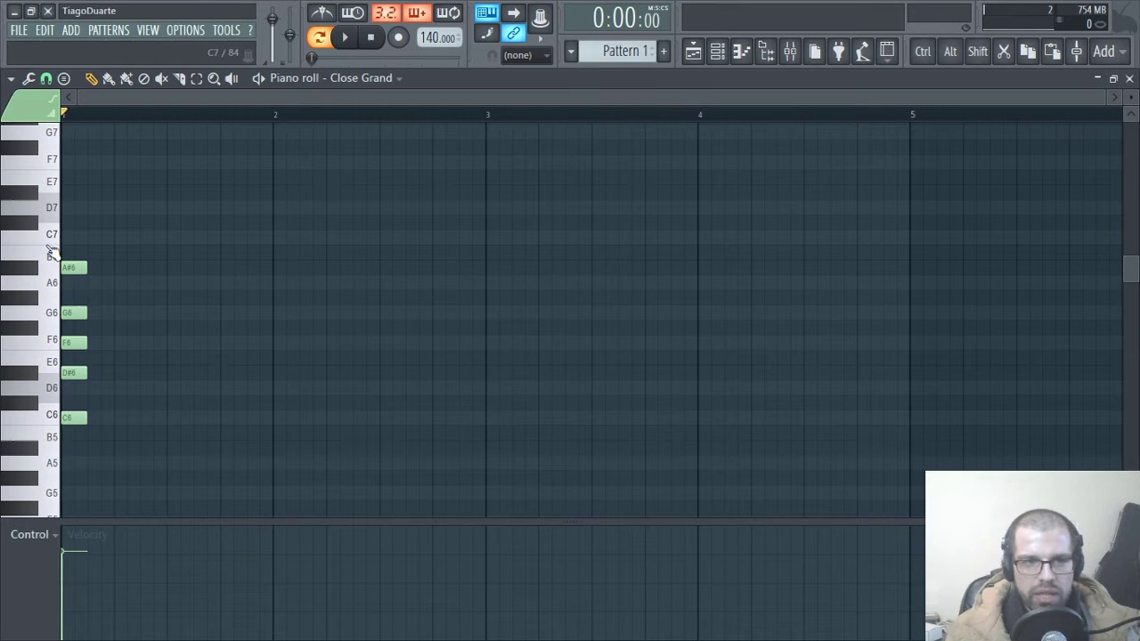
left_click(276, 389)
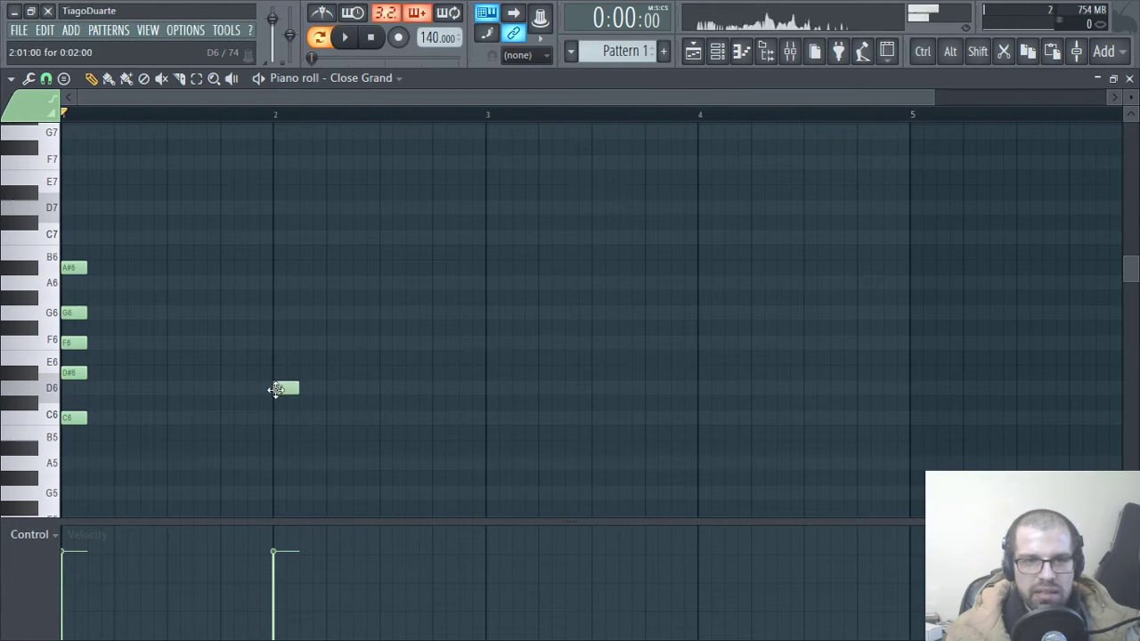
left_click(276, 206)
left_click_drag(312, 170, 255, 458)
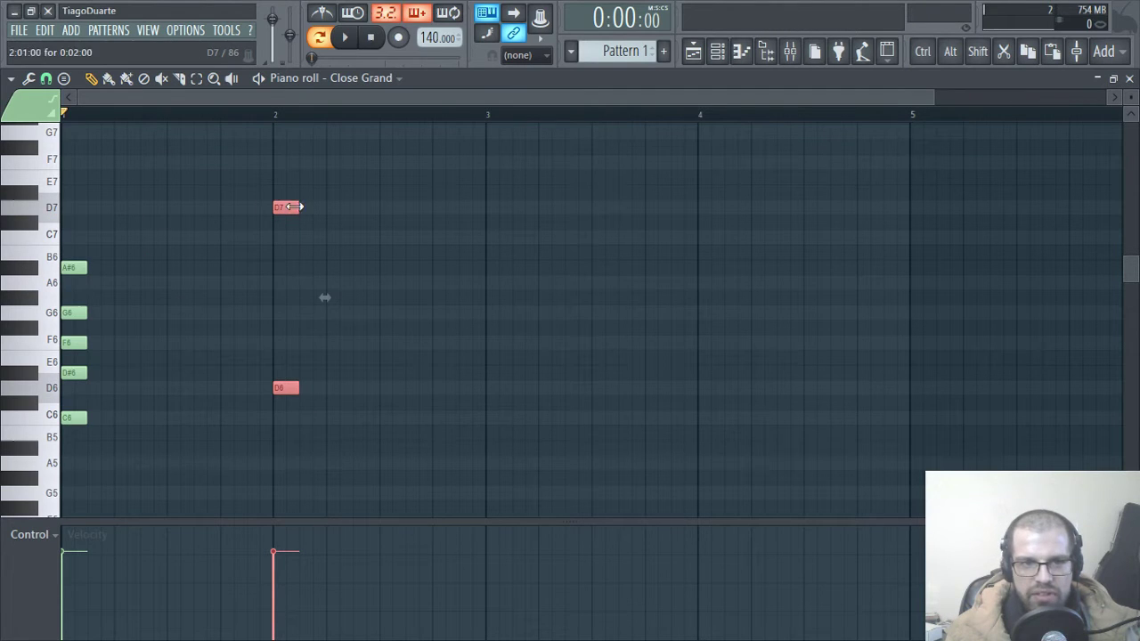
left_click(312, 350, "ctrl")
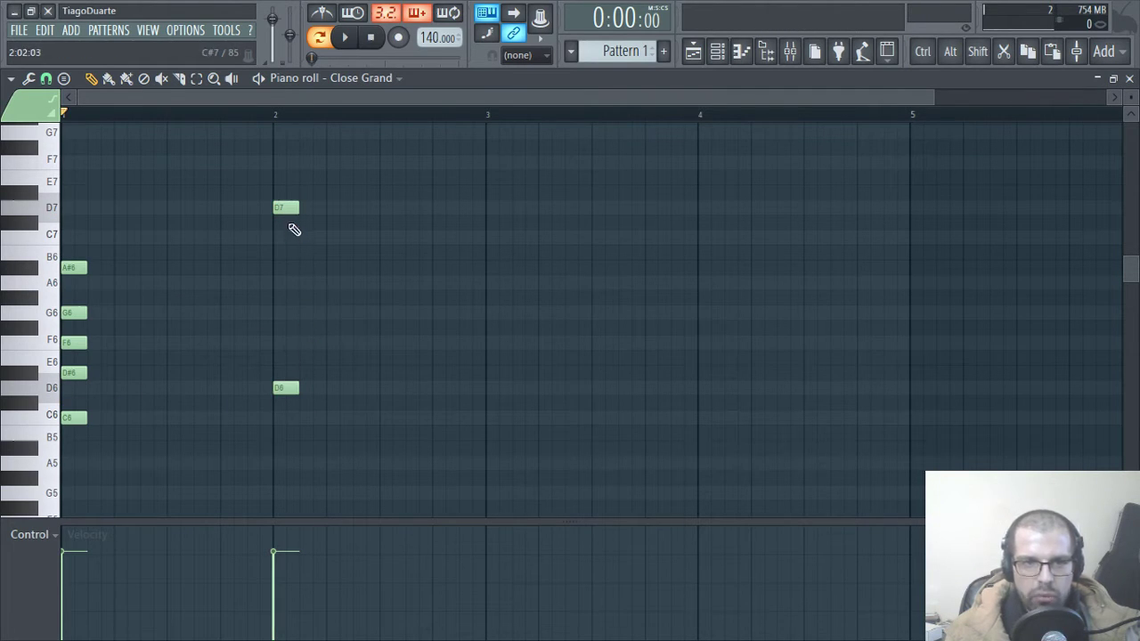
right_click(287, 389)
right_click(293, 207)
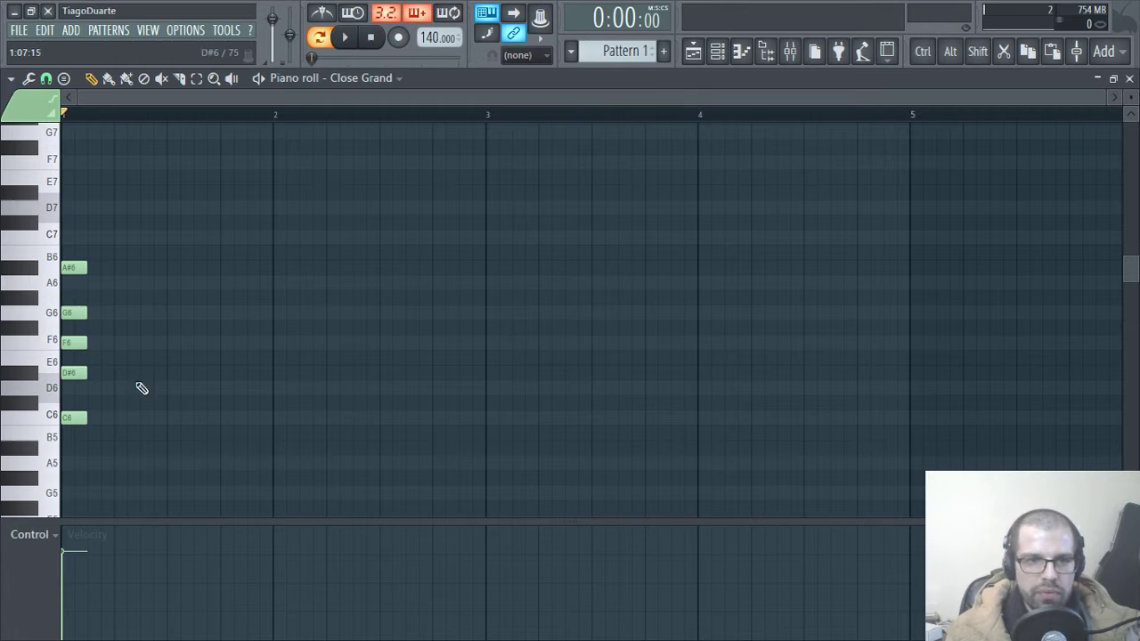
Stack D6, F6, G6, A6 and C7 notes in the middle of bar 1 as the D minor pentatonic scale
left_click_drag(147, 397, 174, 392)
left_click(168, 340)
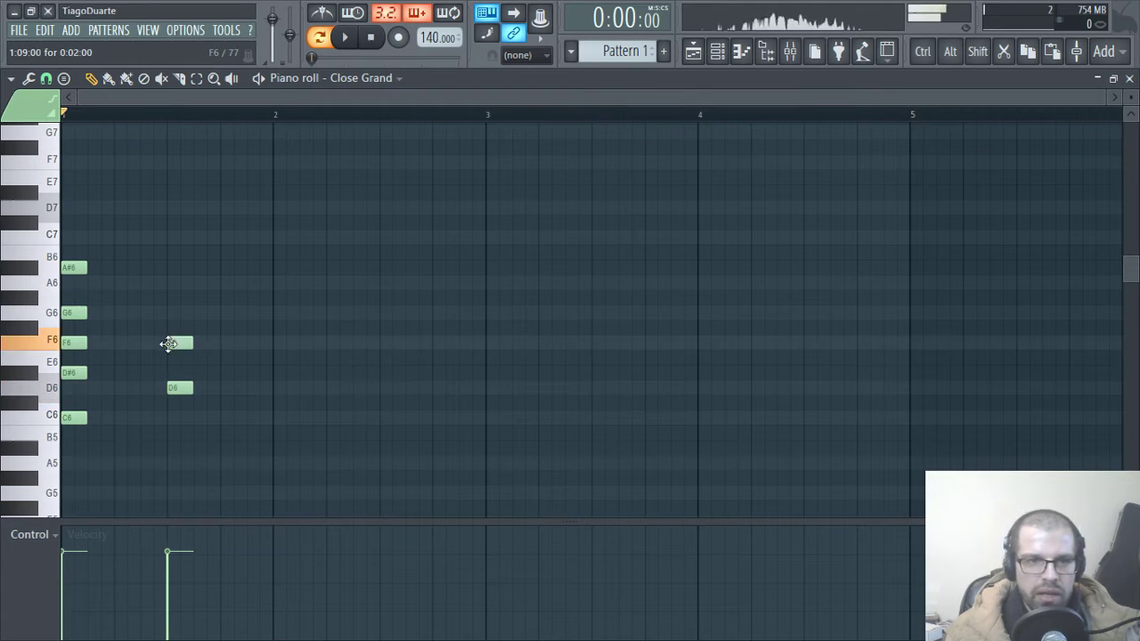
left_click(174, 311)
left_click_drag(175, 312, 176, 282)
left_click(190, 281)
left_click(171, 237)
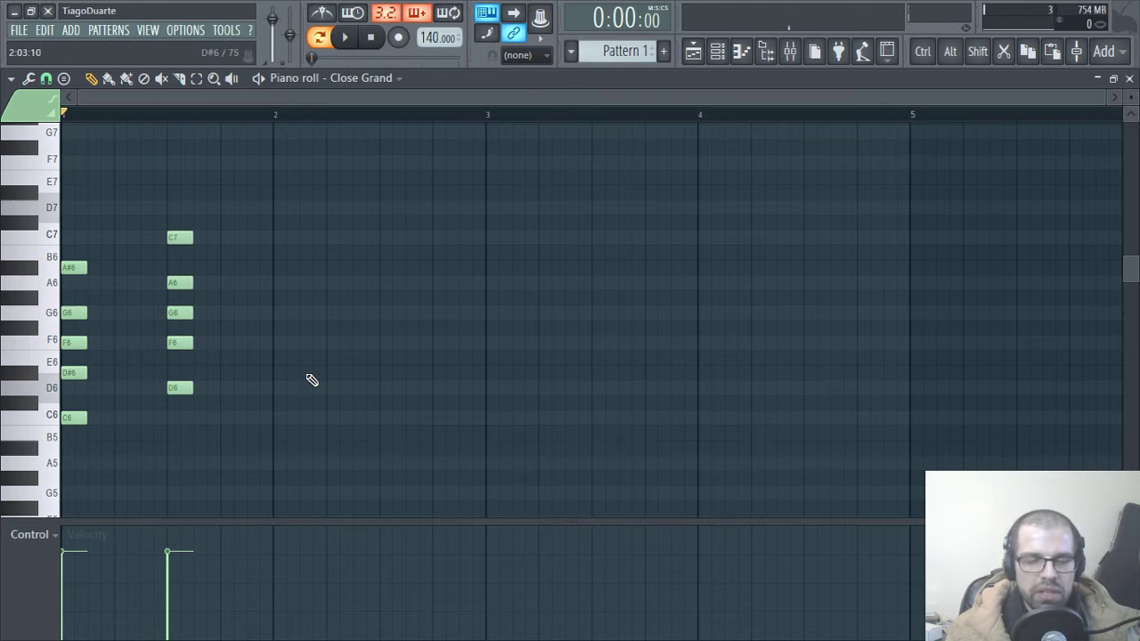
left_click_drag(249, 171, 138, 456, "ctrl")
right_click(274, 467)
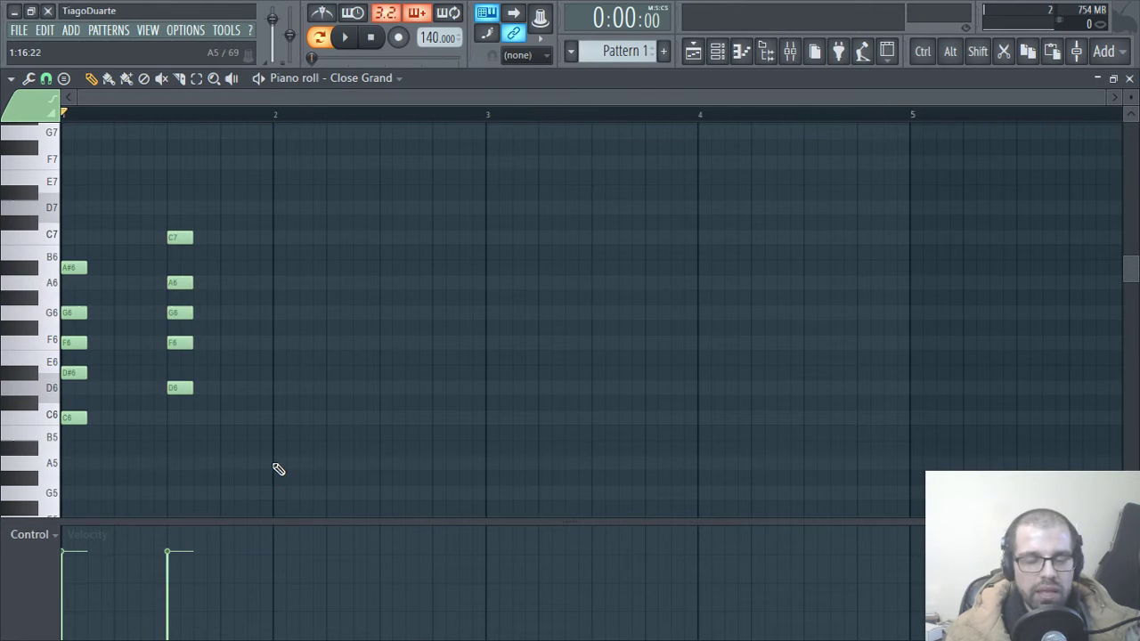
left_click_drag(259, 458, 140, 208, "ctrl")
right_click(301, 425)
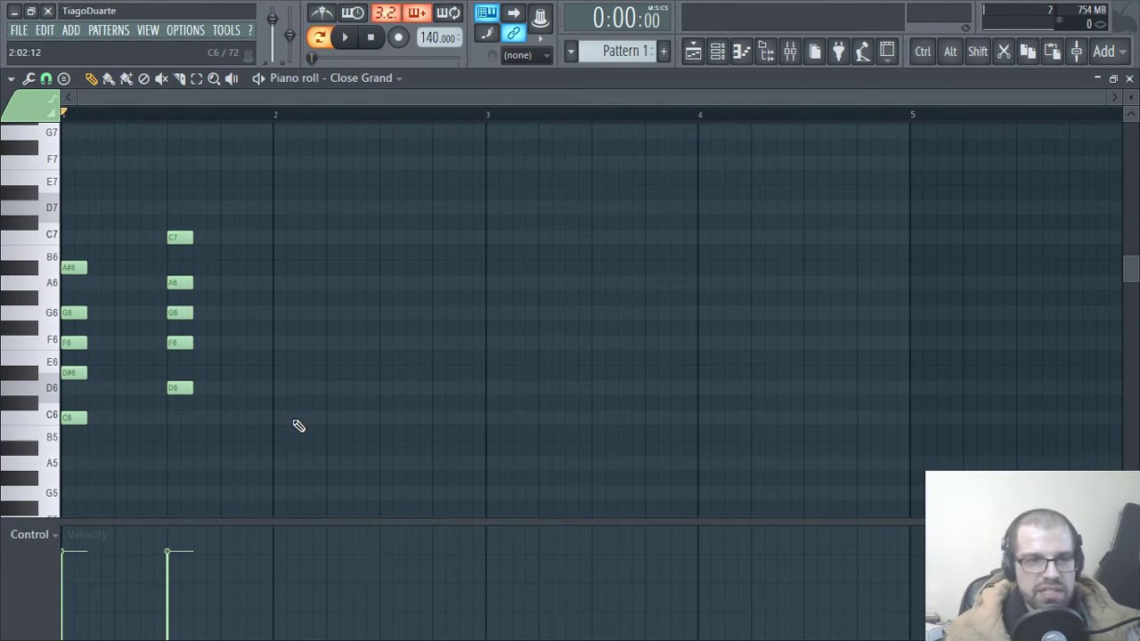
Transpose the D minor pentatonic stack down two semitones and back up two semitones, and deselect it
left_click_drag(239, 454, 178, 207, "ctrl")
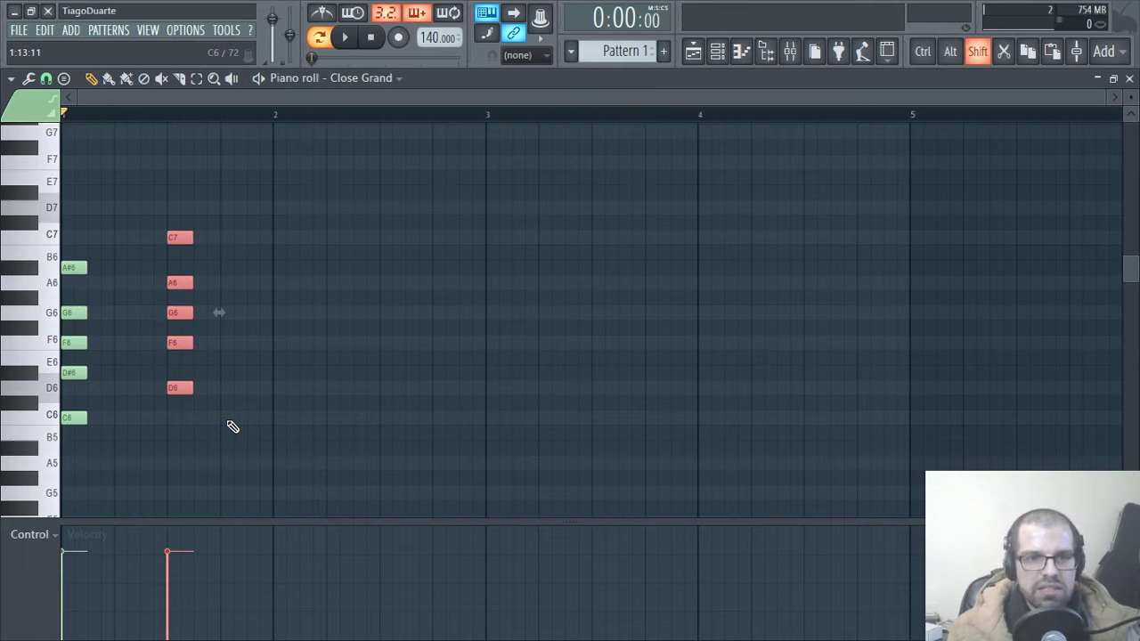
key("Down")
key("Down")
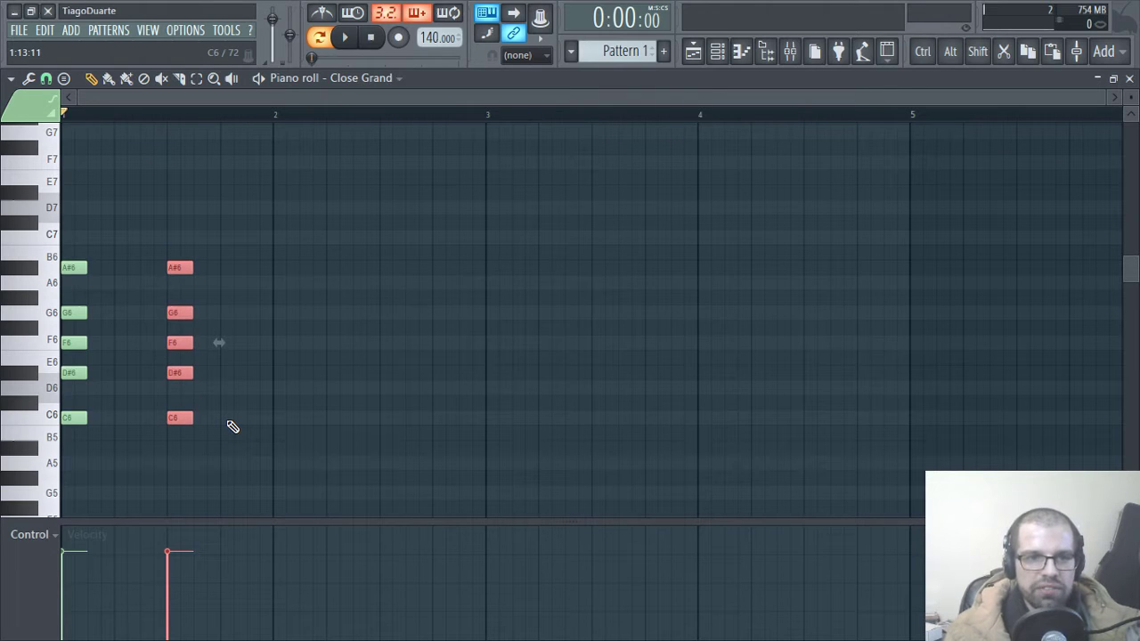
key("Up")
key("Up")
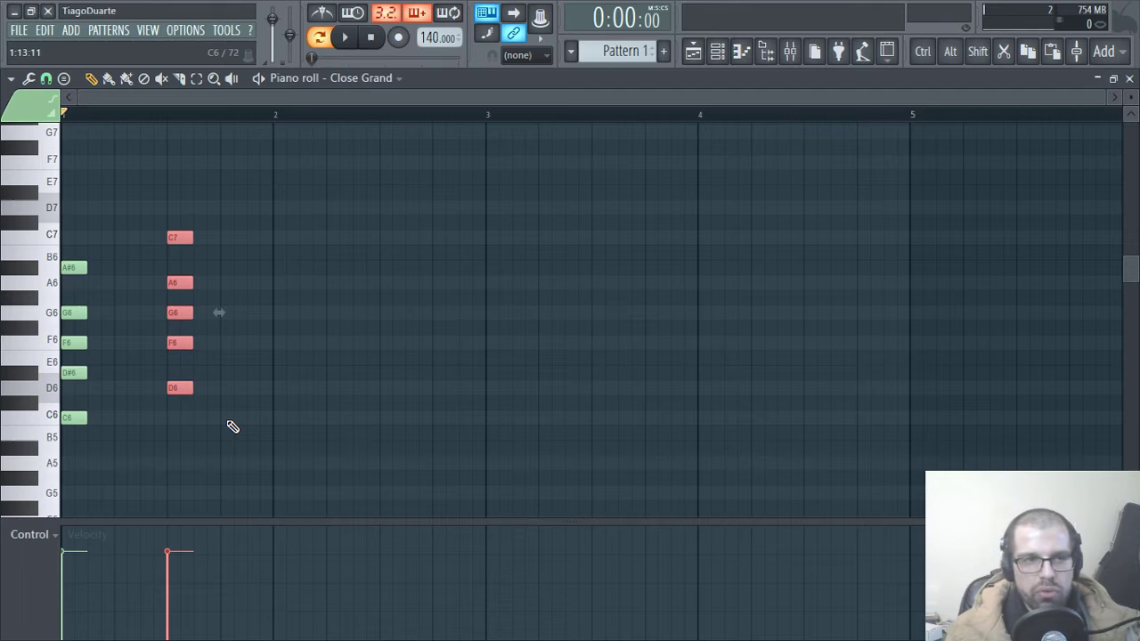
left_click(197, 434)
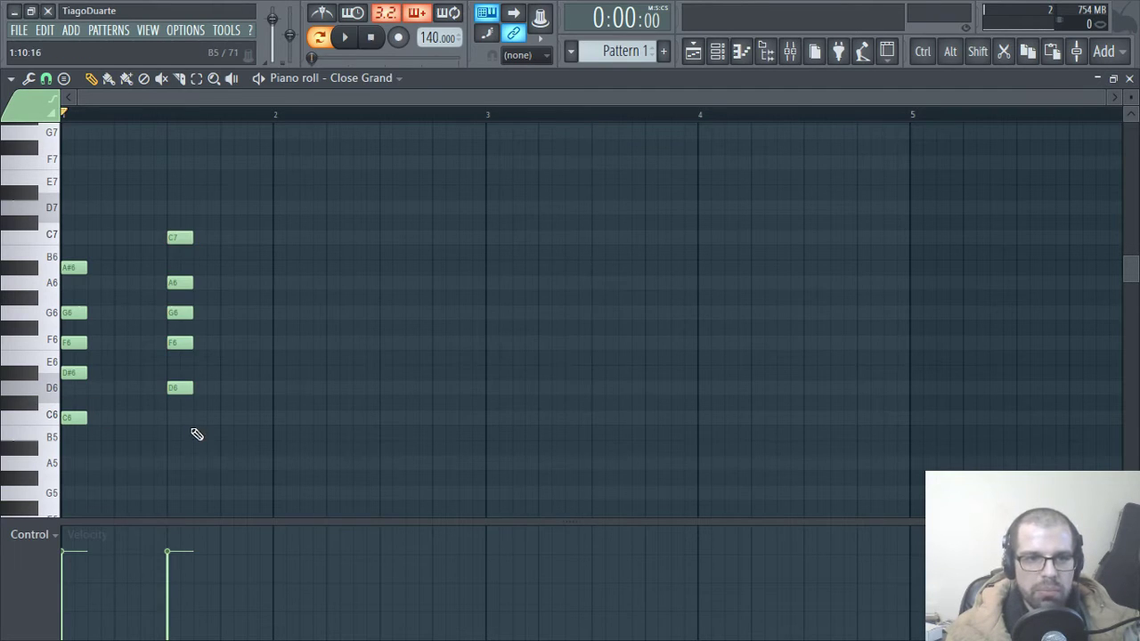
Audition the C6, C#6 and D6 keys on the piano roll's keyboard
left_click(50, 416)
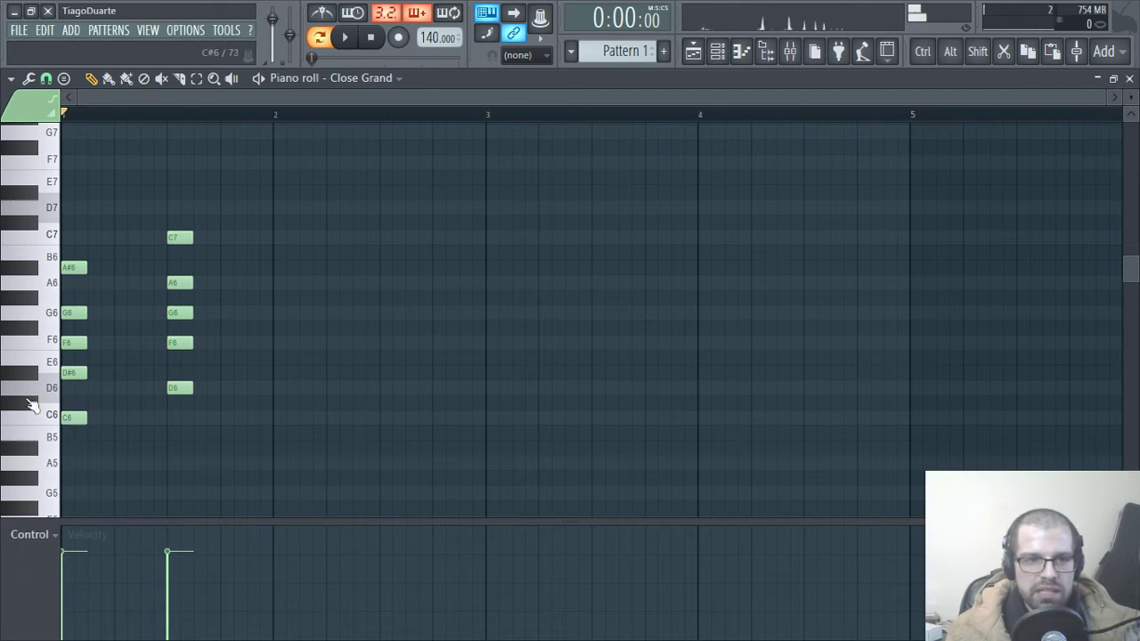
left_click(33, 407)
left_click(53, 393)
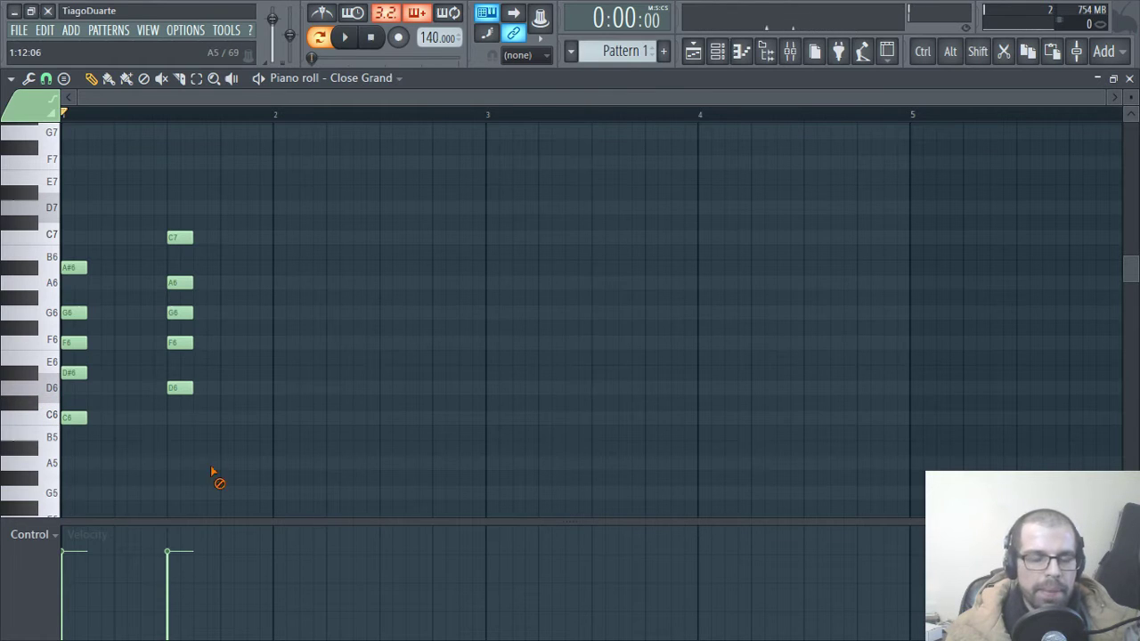
Audition the C minor pentatonic stack at the start of bar 1 and the D minor pentatonic stack in mid-bar alternately
key("alt")
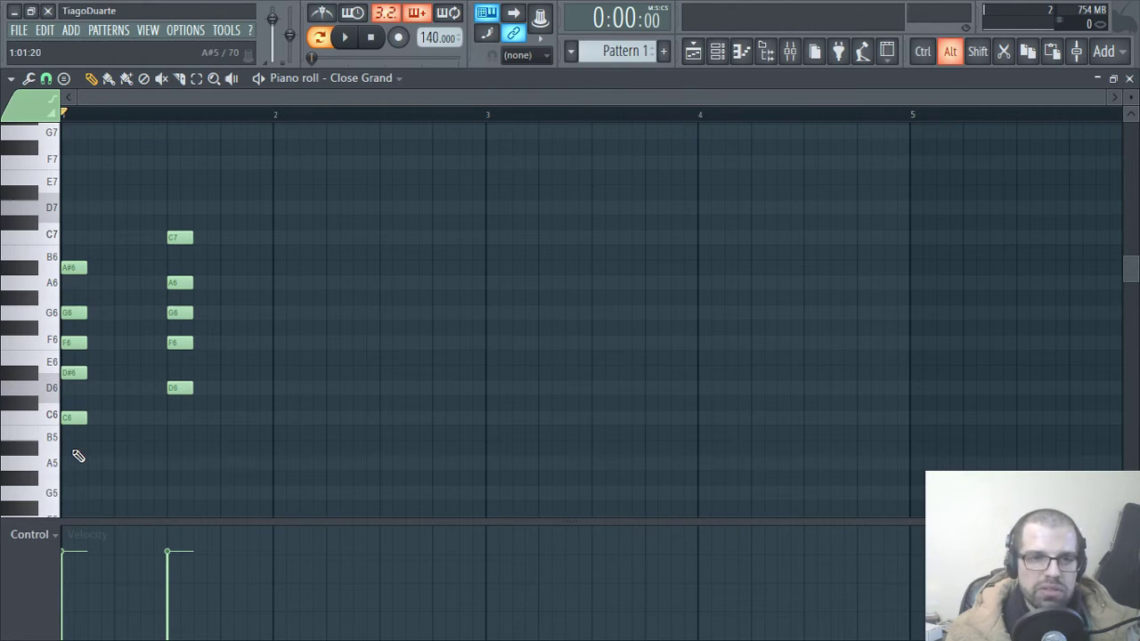
right_click(74, 452, "alt")
right_click(179, 434, "alt")
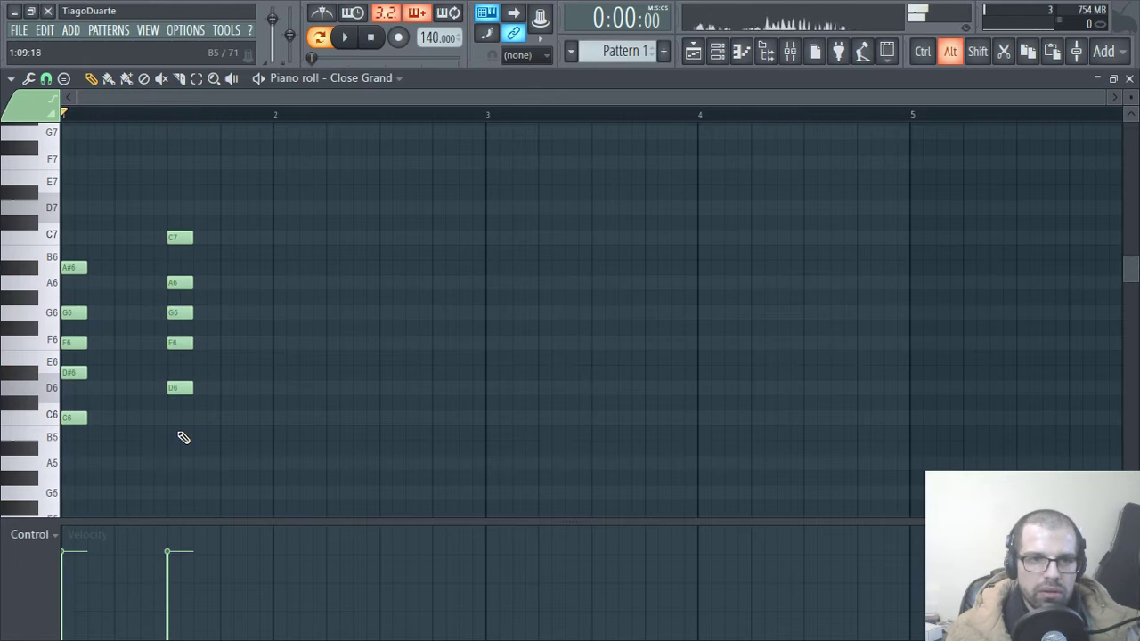
right_click(182, 437, "alt")
right_click(178, 435, "alt")
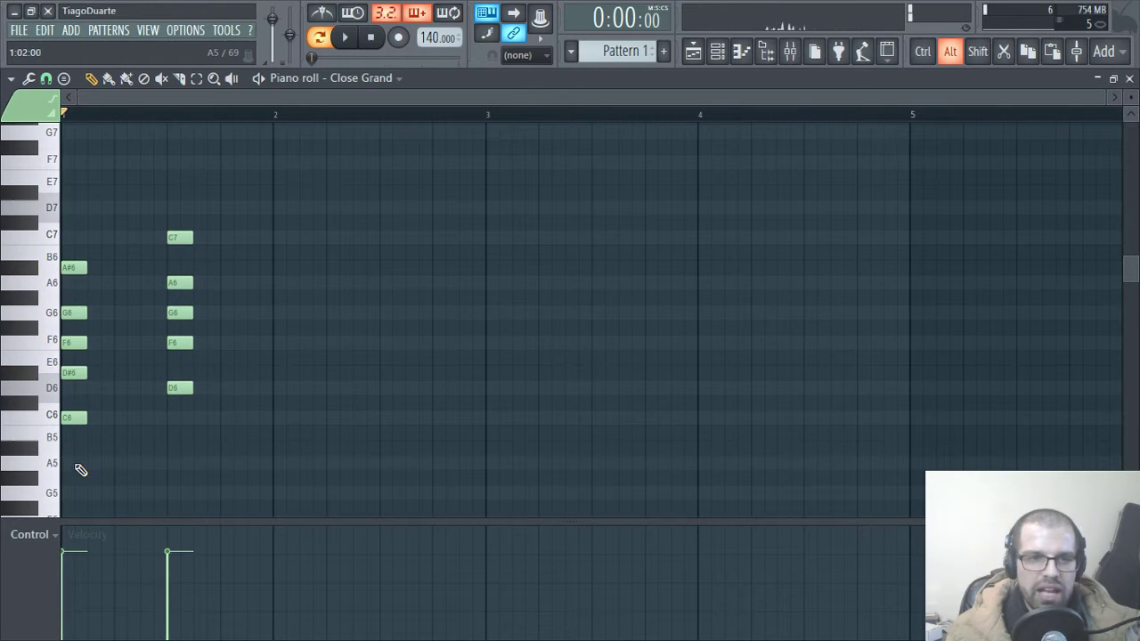
right_click(76, 467, "alt")
right_click(77, 467, "alt")
right_click(77, 466, "alt")
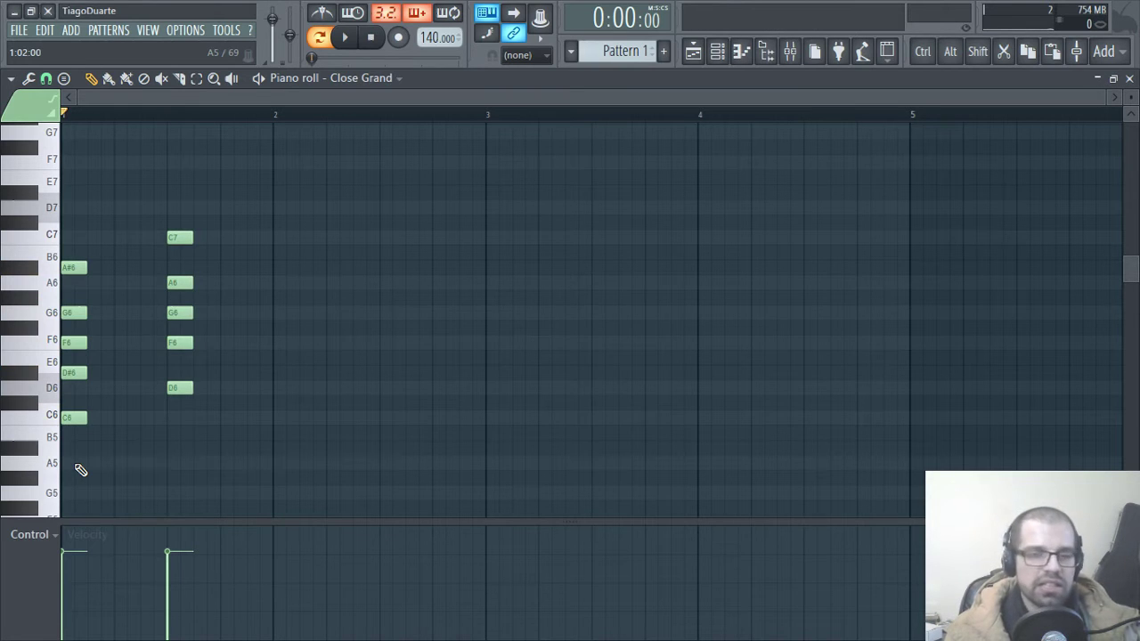
Select the C and D minor pentatonic stacks in turn to point them out, and clear the selection
left_click_drag(92, 224, 57, 474, "ctrl")
left_click_drag(211, 449, 149, 217, "ctrl")
right_click(335, 439)
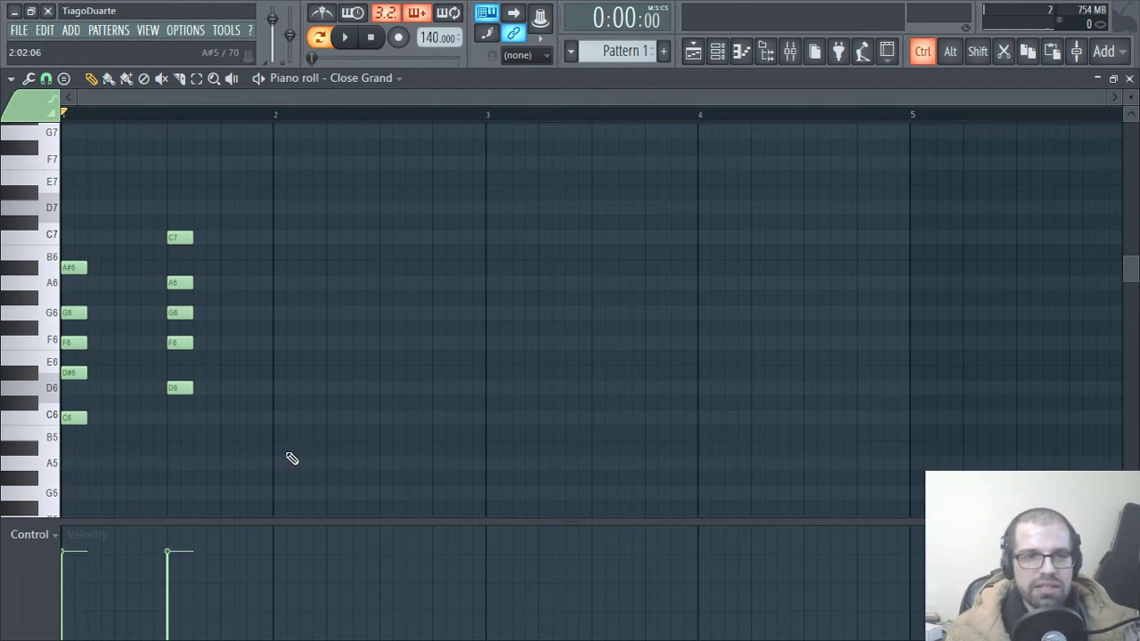
left_click_drag(279, 449, 169, 162, "ctrl")
right_click(253, 419)
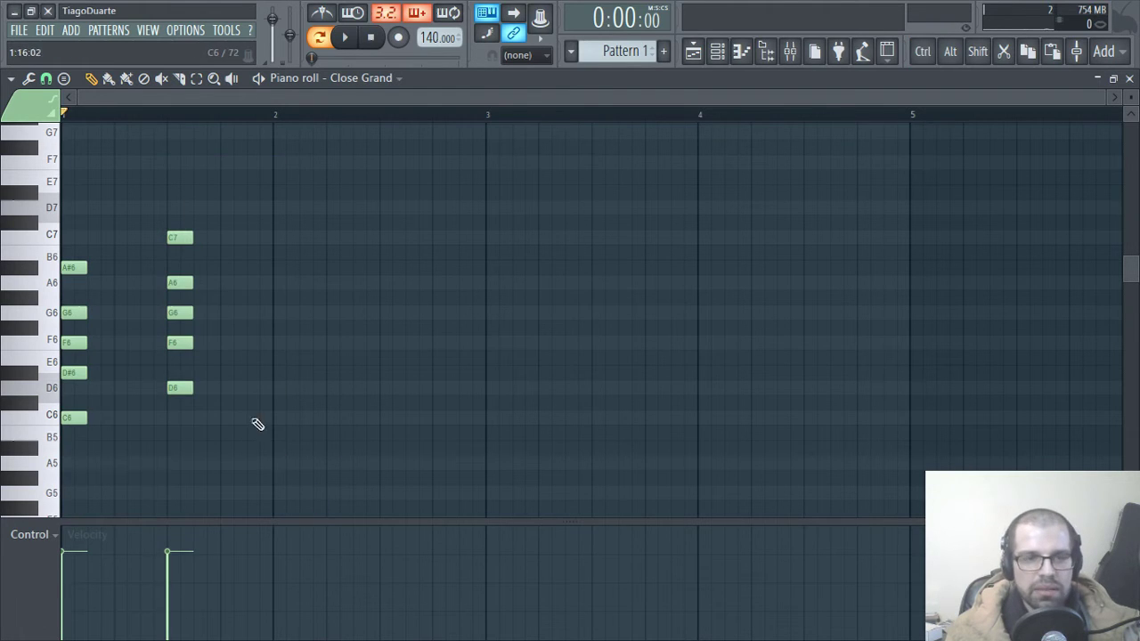
Compare the two minor pentatonic stacks by ear again, playing the C and D versions back and forth
right_click(71, 388, "alt")
right_click(187, 363, "alt")
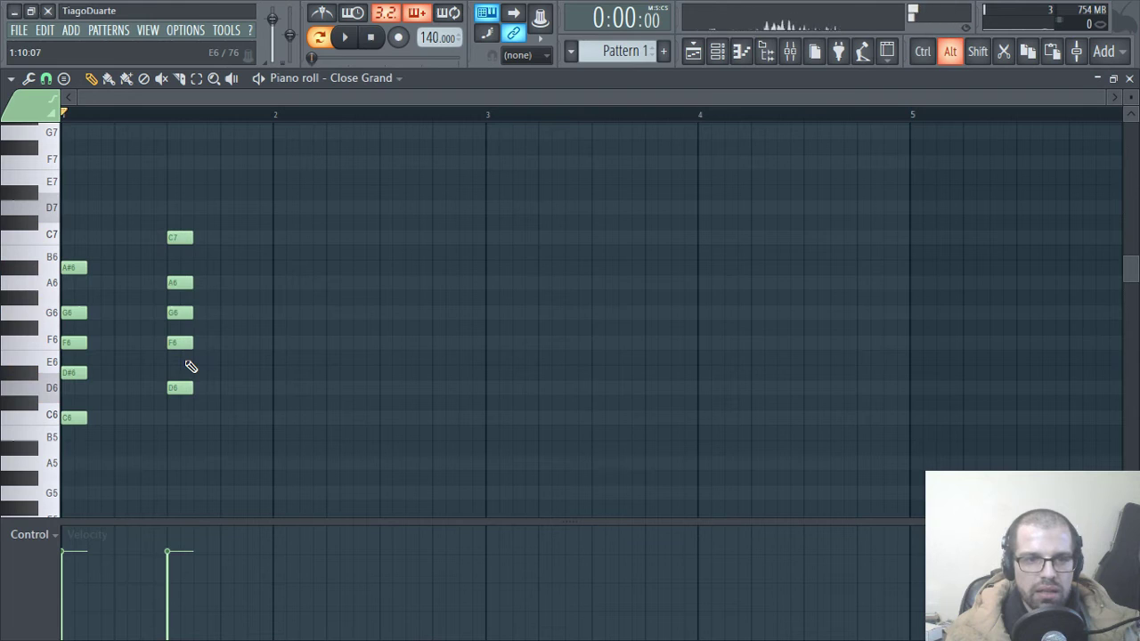
right_click(187, 363, "alt")
right_click(83, 392, "alt")
right_click(85, 395, "alt")
right_click(176, 361, "alt")
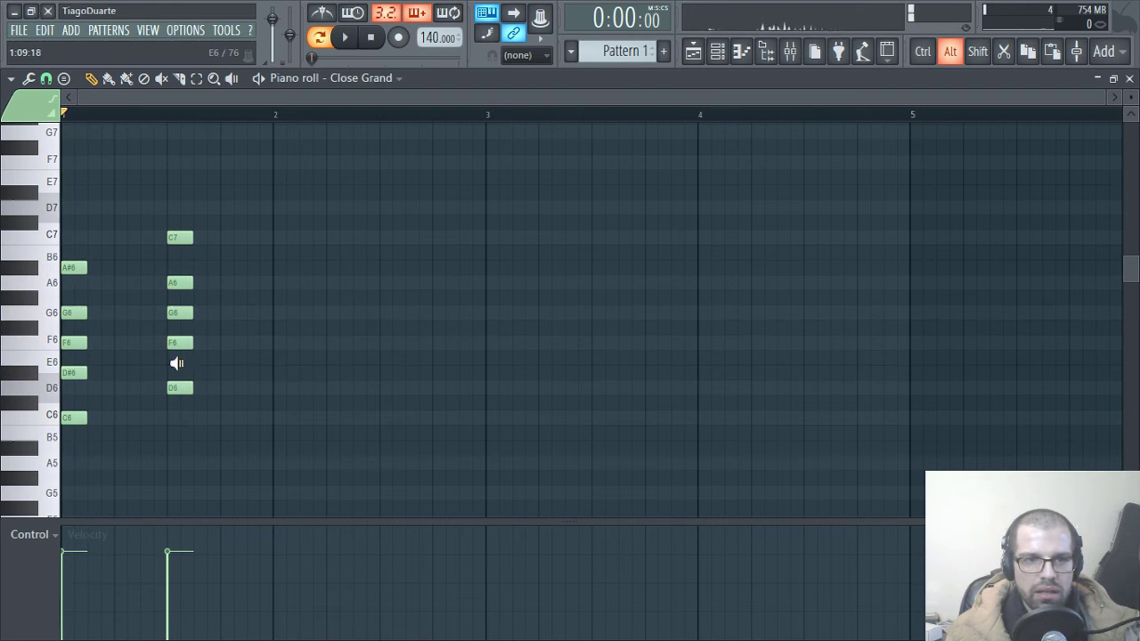
right_click(72, 399, "alt")
right_click(71, 400, "alt")
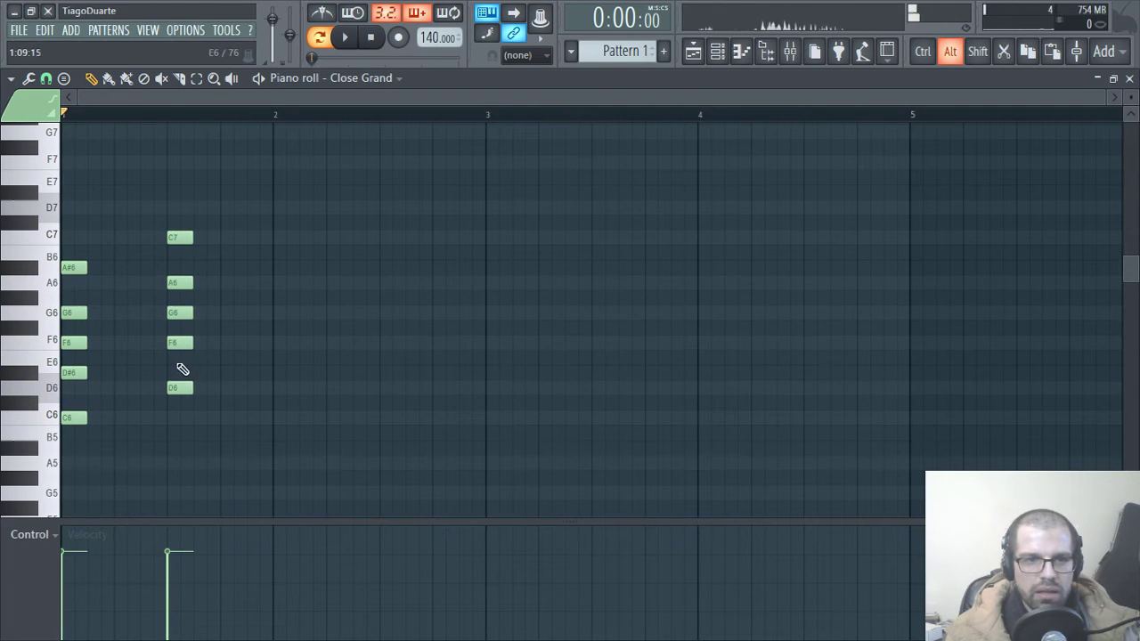
right_click(75, 392, "alt")
right_click(182, 368, "alt")
right_click(183, 368, "alt")
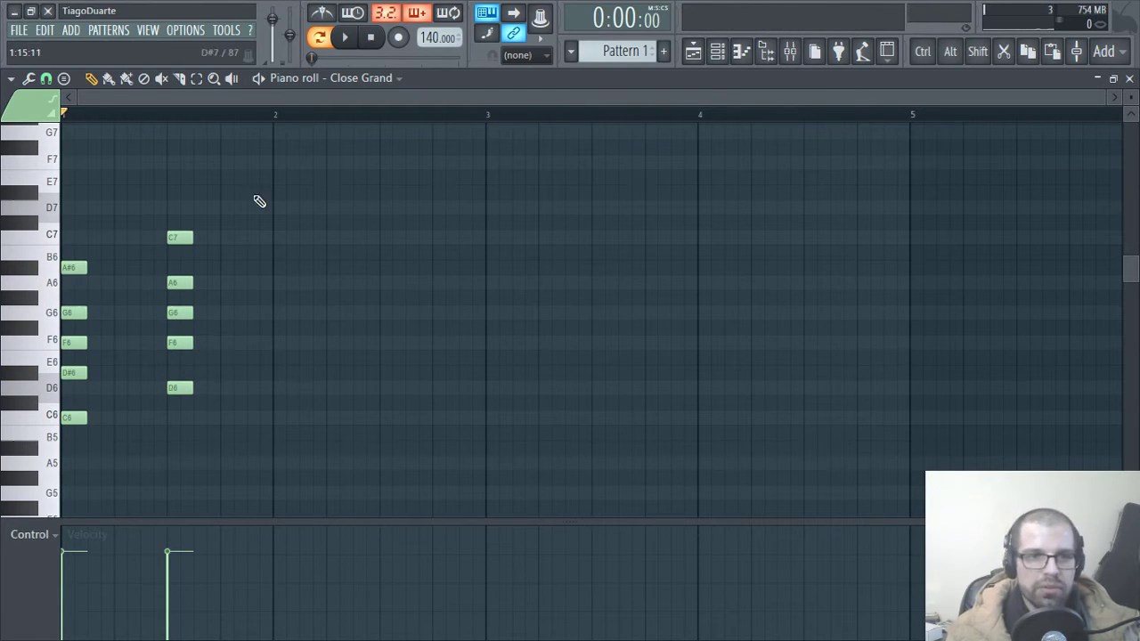
Delete the D minor pentatonic stack in the middle of bar 1 and set the scale highlighting's root note to C
left_click_drag(228, 186, 170, 436)
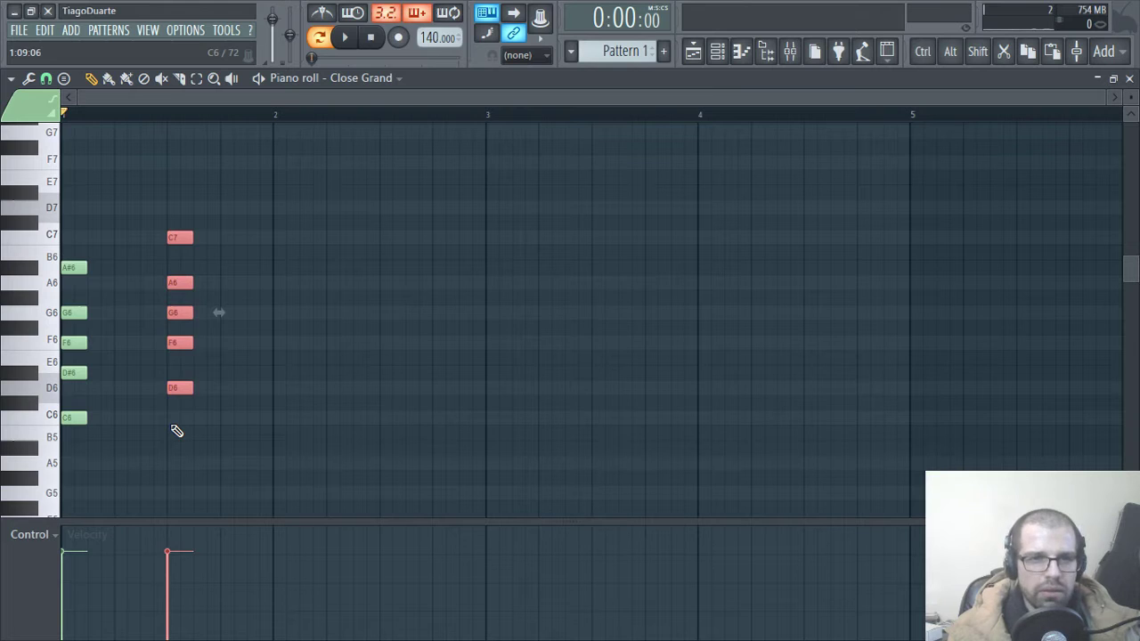
key("Delete")
left_click(12, 78)
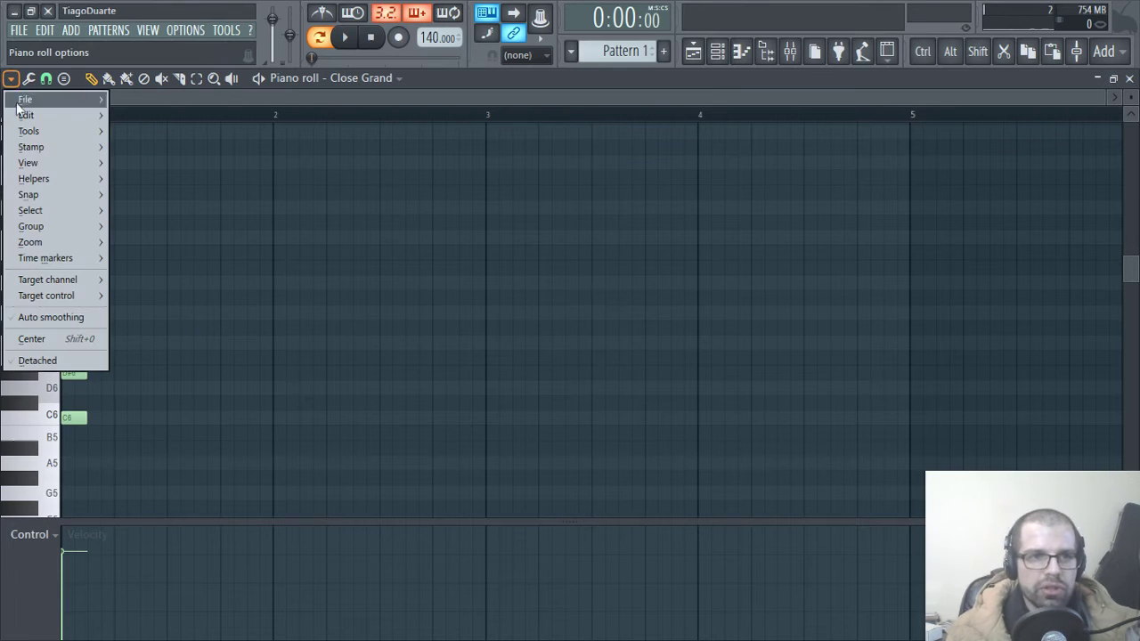
mouse_move(54, 178)
mouse_move(178, 194)
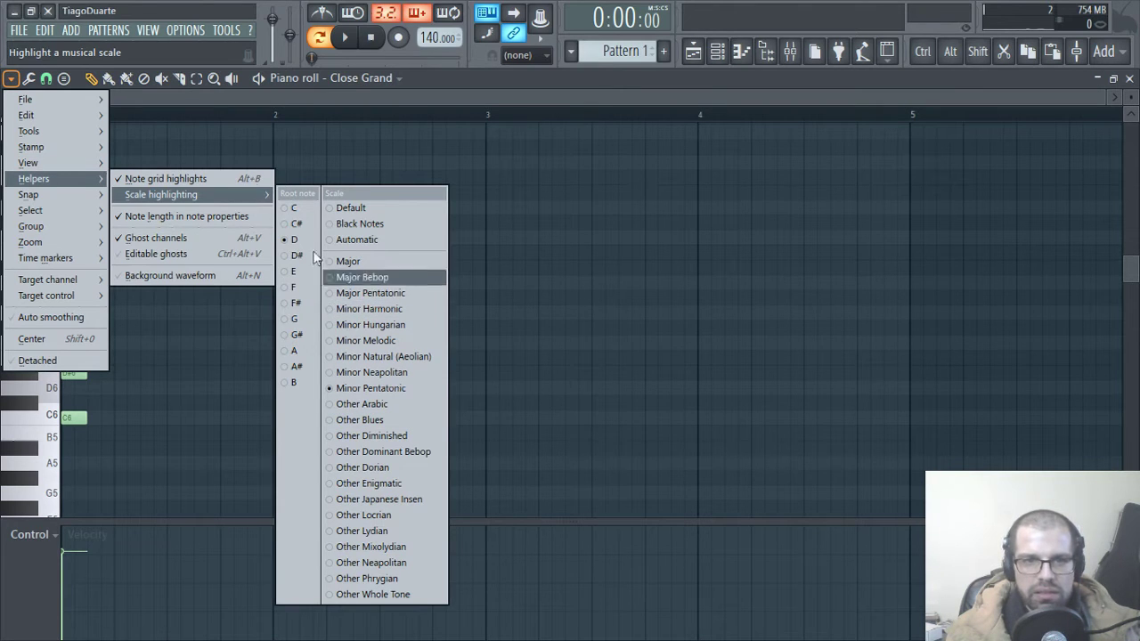
left_click(295, 207)
Set the scale highlighting to Major Pentatonic
left_click(11, 78)
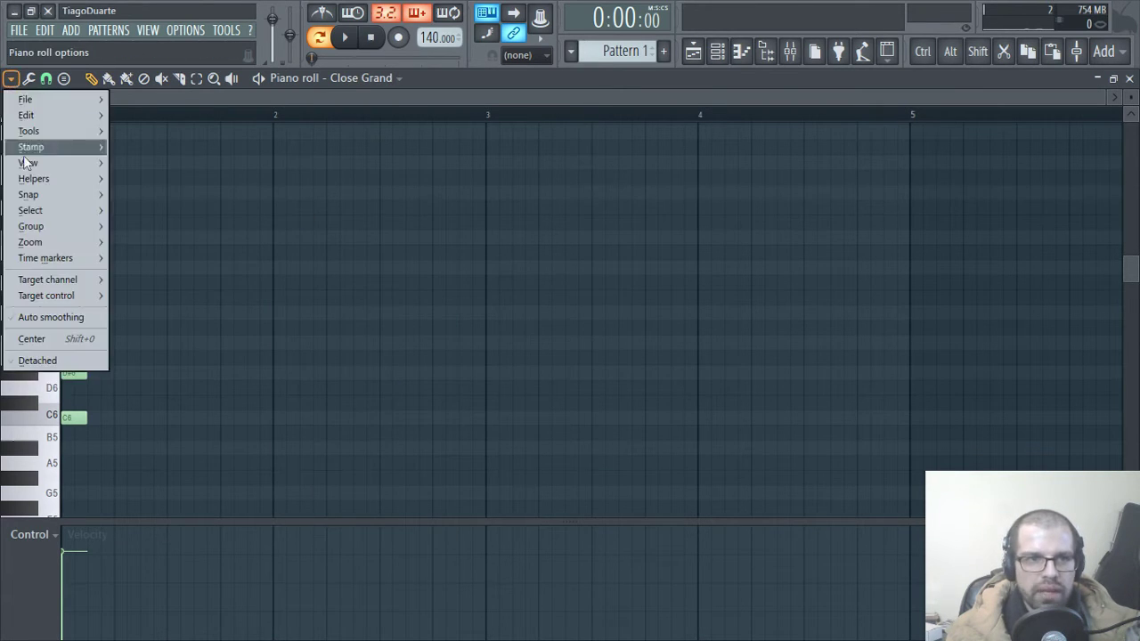
mouse_move(63, 182)
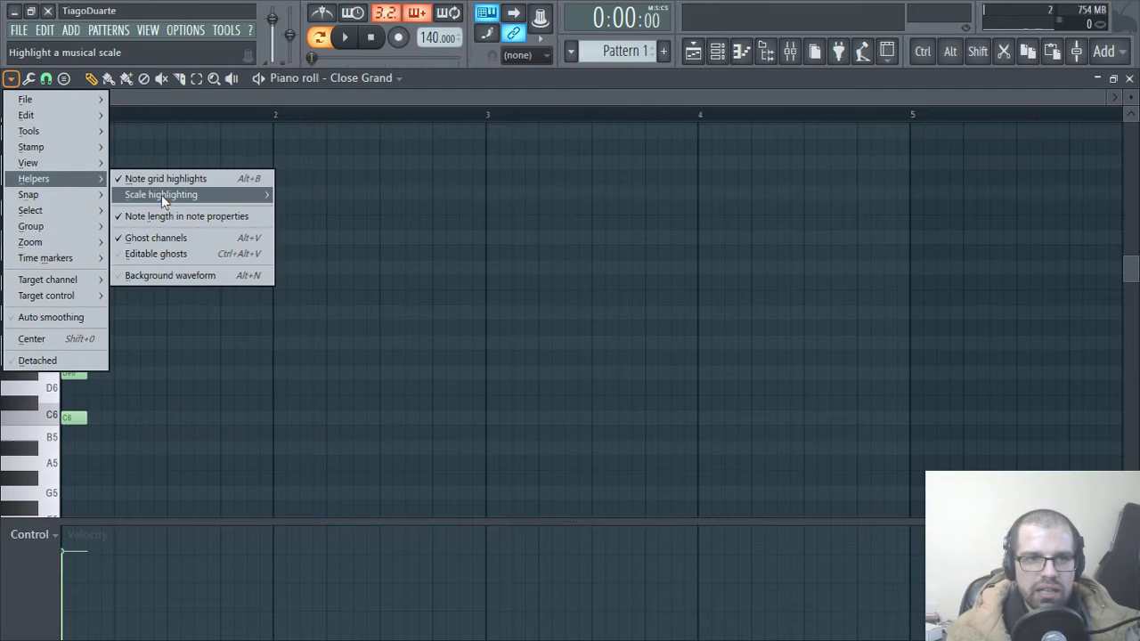
mouse_move(161, 195)
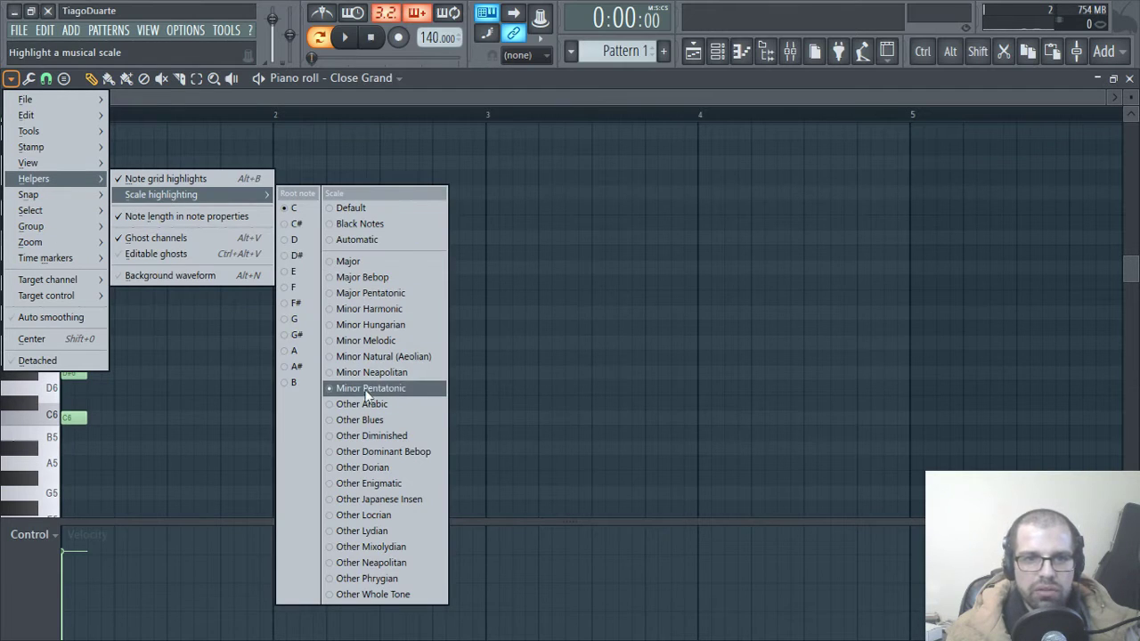
left_click(376, 295)
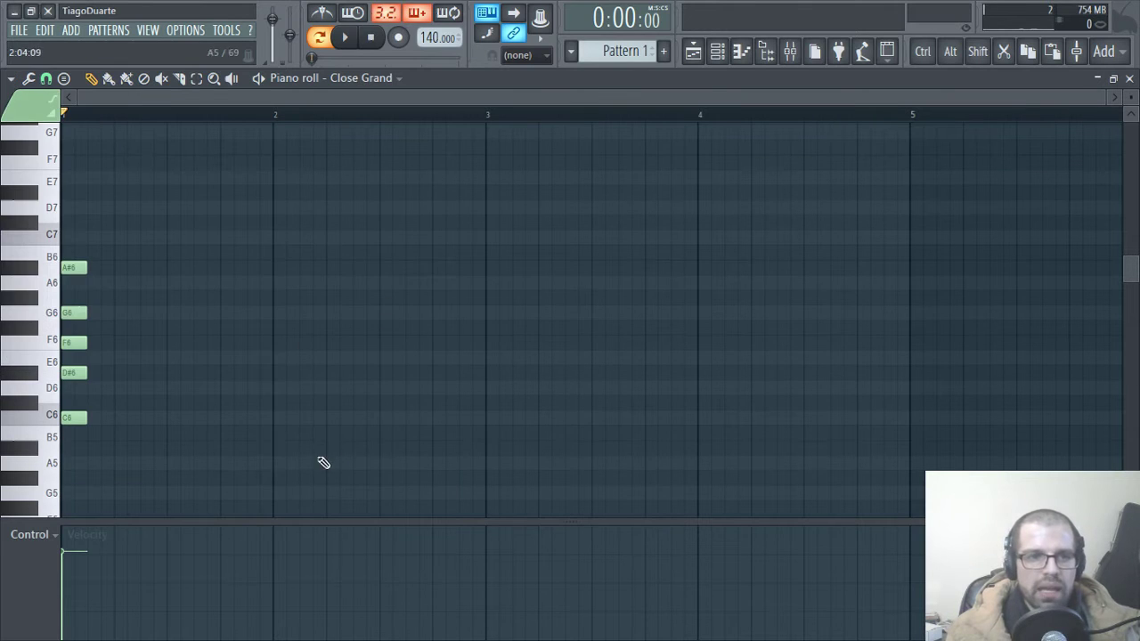
Stack C6, D6, E6, G6 and A6 notes in the middle of bar 1 as the C major pentatonic scale
left_click(174, 418)
left_click(174, 388)
left_click(174, 358)
left_click(174, 313)
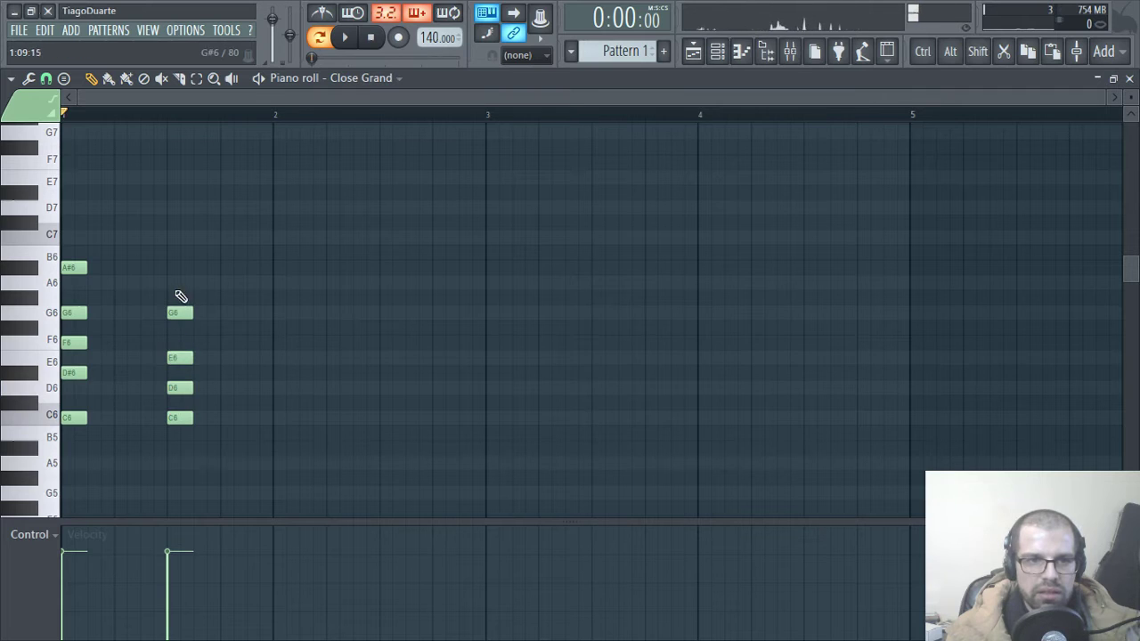
left_click(175, 282)
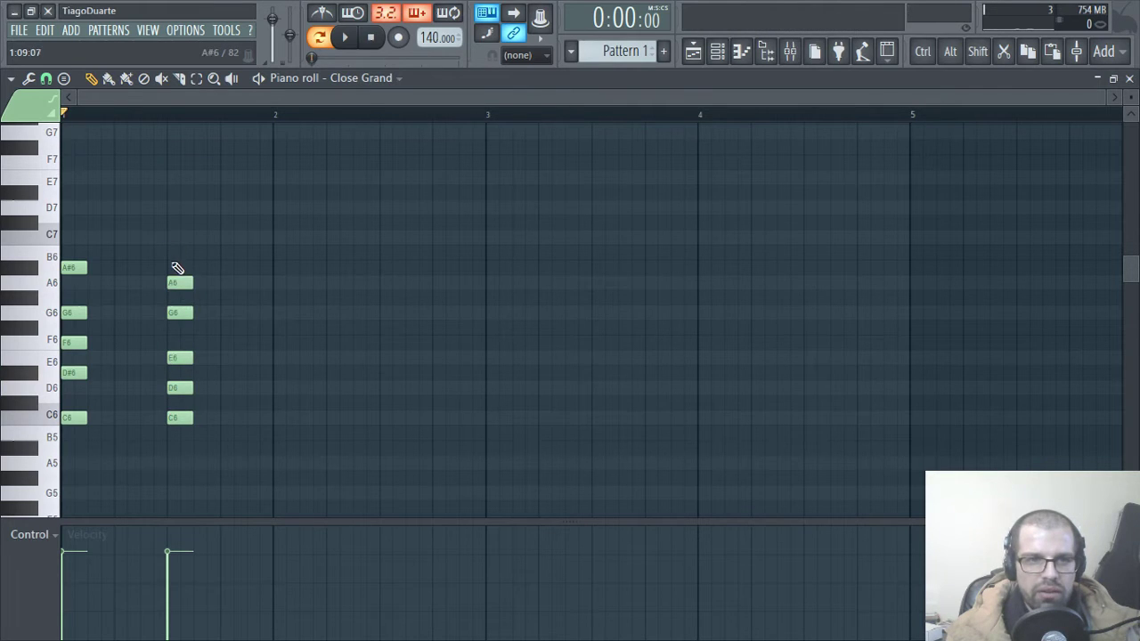
left_click_drag(224, 246, 178, 475)
right_click(113, 379)
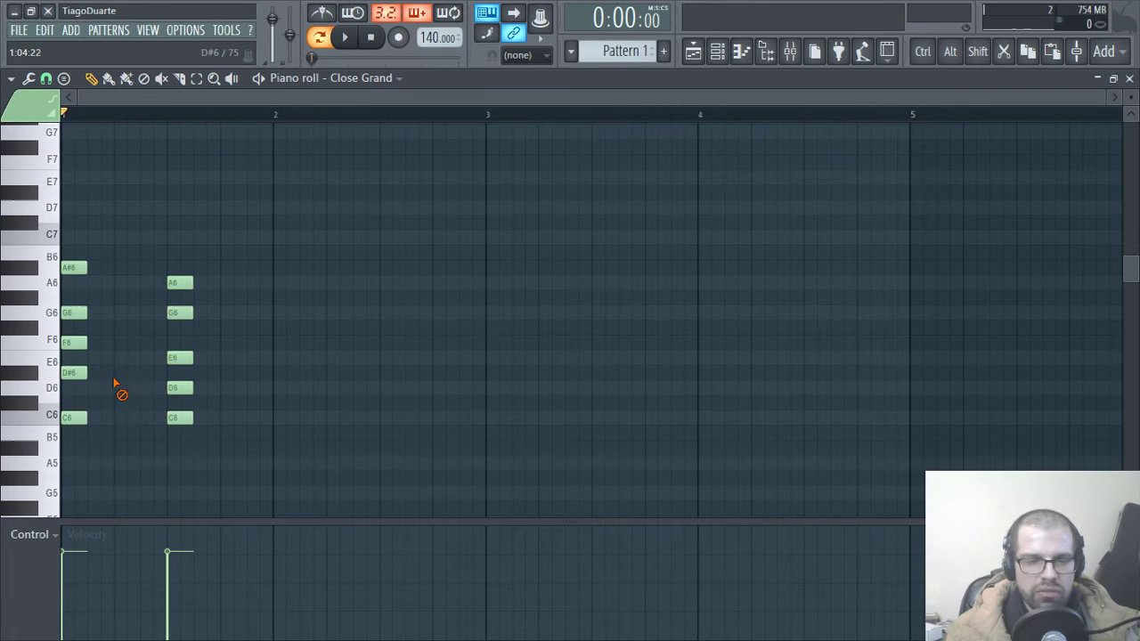
Audition the C minor pentatonic and C major pentatonic stacks alternately to compare their sound
right_click(74, 400, "alt")
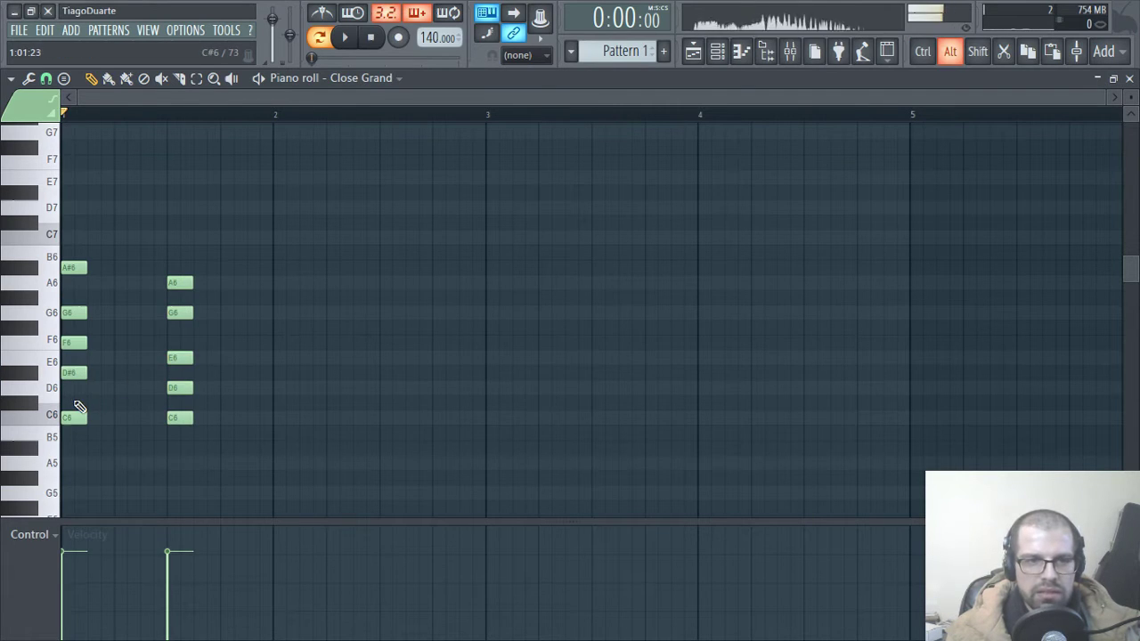
right_click(181, 406, "alt")
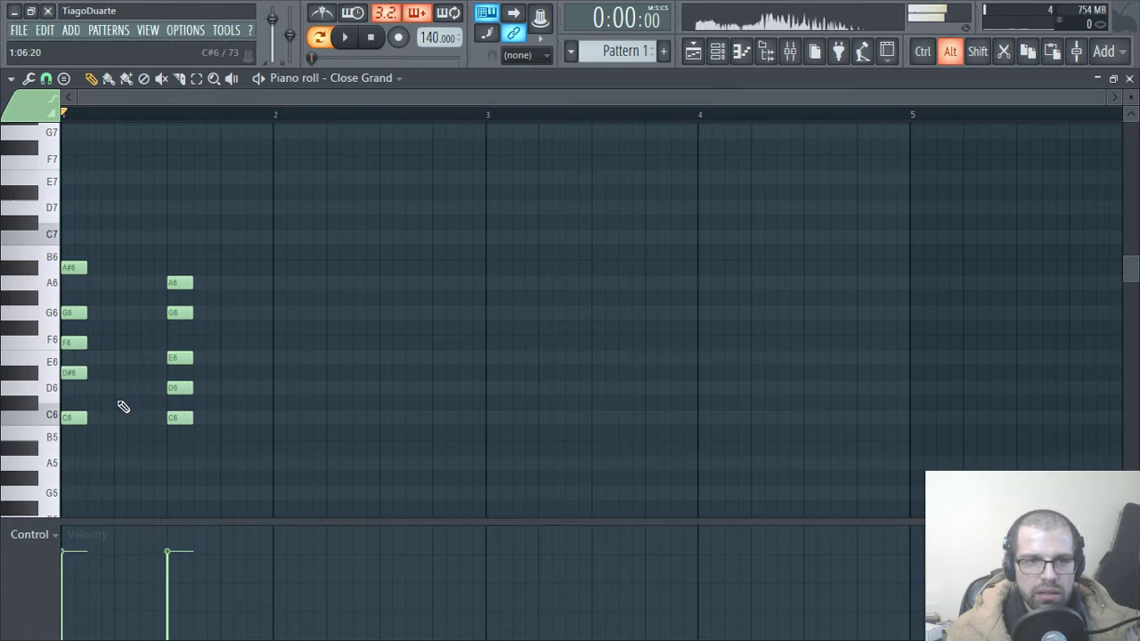
right_click(80, 386, "alt")
right_click(171, 405, "alt")
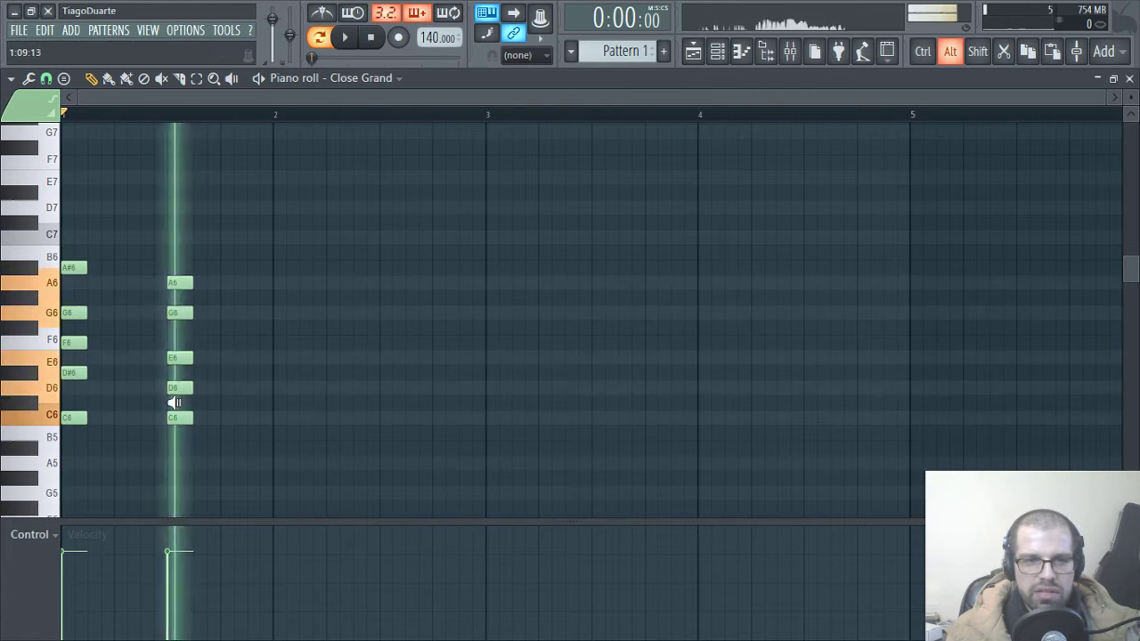
right_click(183, 406, "alt")
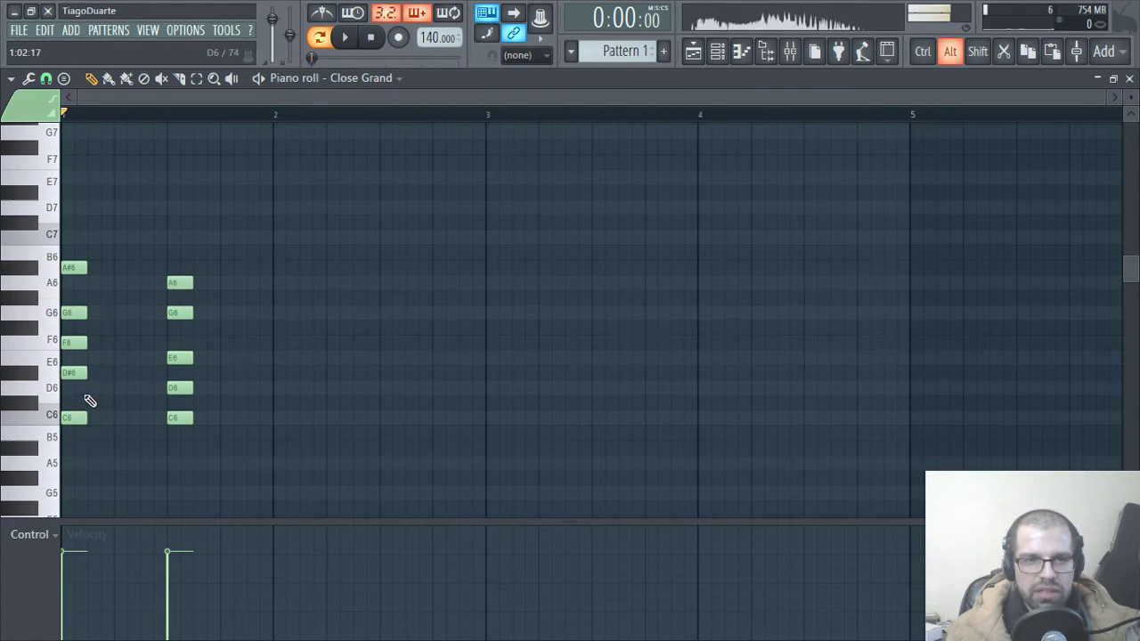
Transpose the major pentatonic stack up two semitones to start on D6, and audition it against the C minor pentatonic stack
left_click_drag(209, 464, 186, 211, "ctrl")
left_click_drag(183, 419, 176, 392)
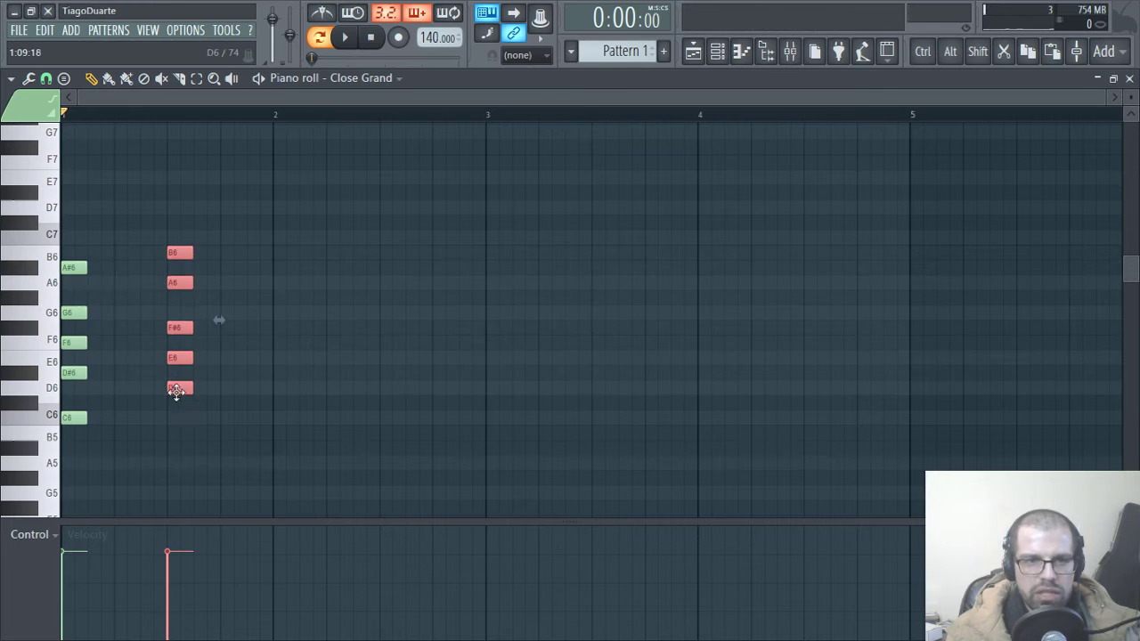
right_click(236, 406)
right_click(179, 411, "alt")
right_click(69, 388, "alt")
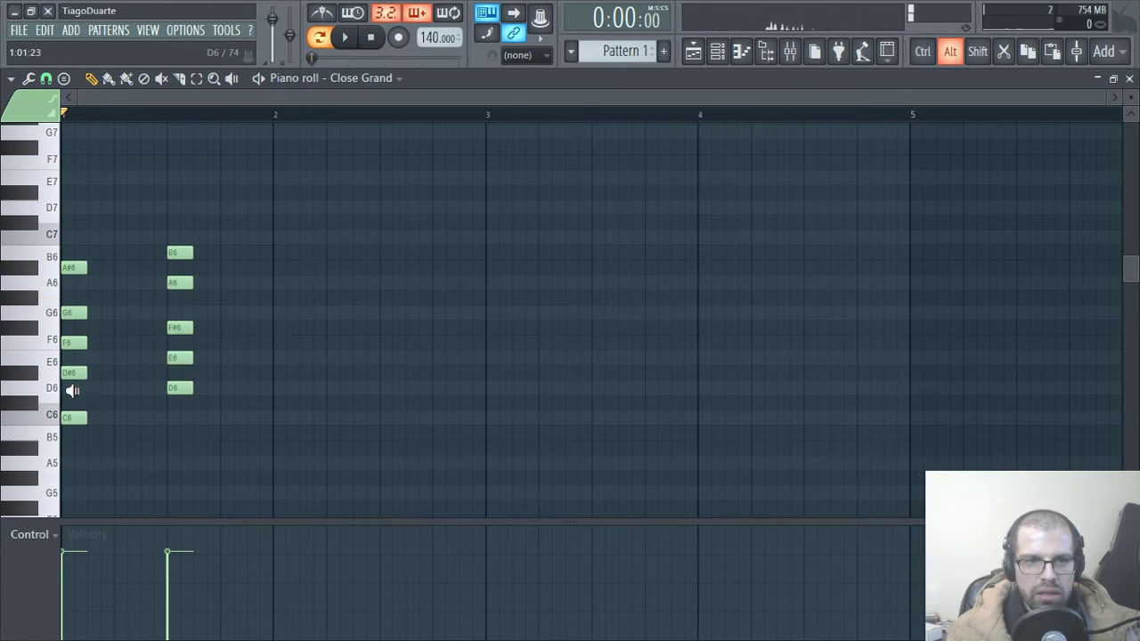
right_click(180, 415, "alt")
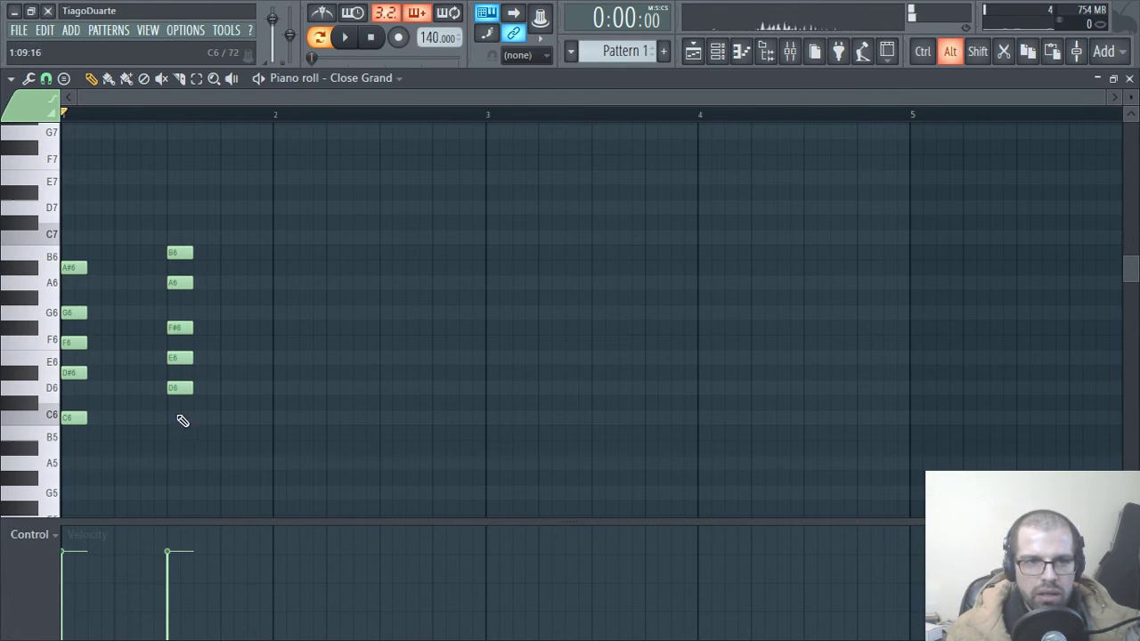
Transpose the major pentatonic stack down two semitones to start on C6, and deselect it
left_click_drag(211, 412, 170, 224, "ctrl")
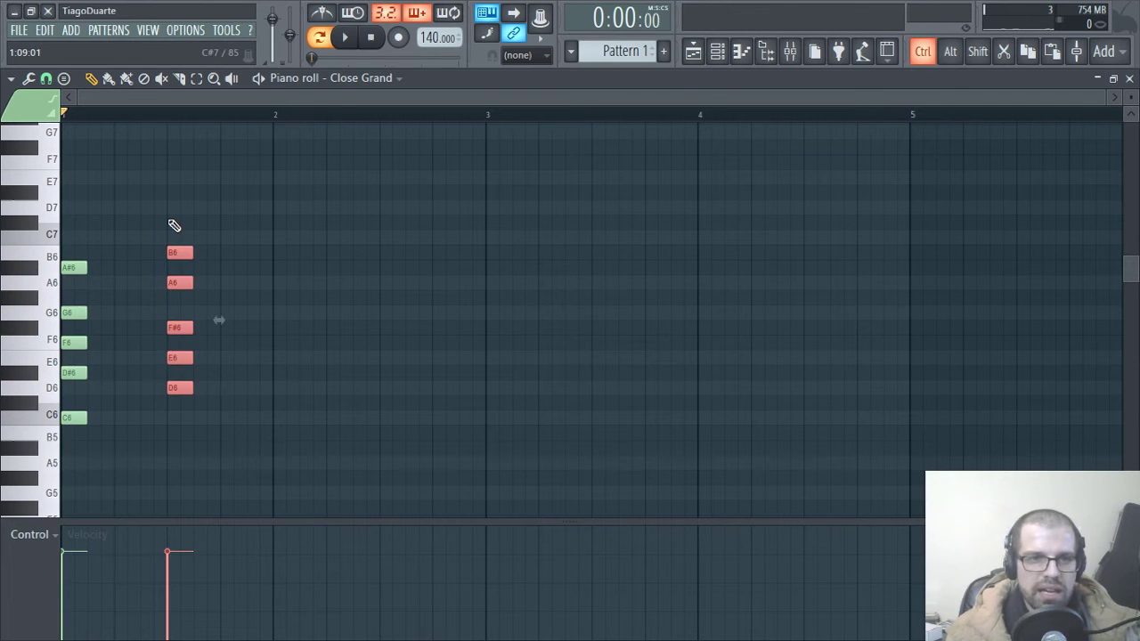
key("shift+Down")
key("shift+Down")
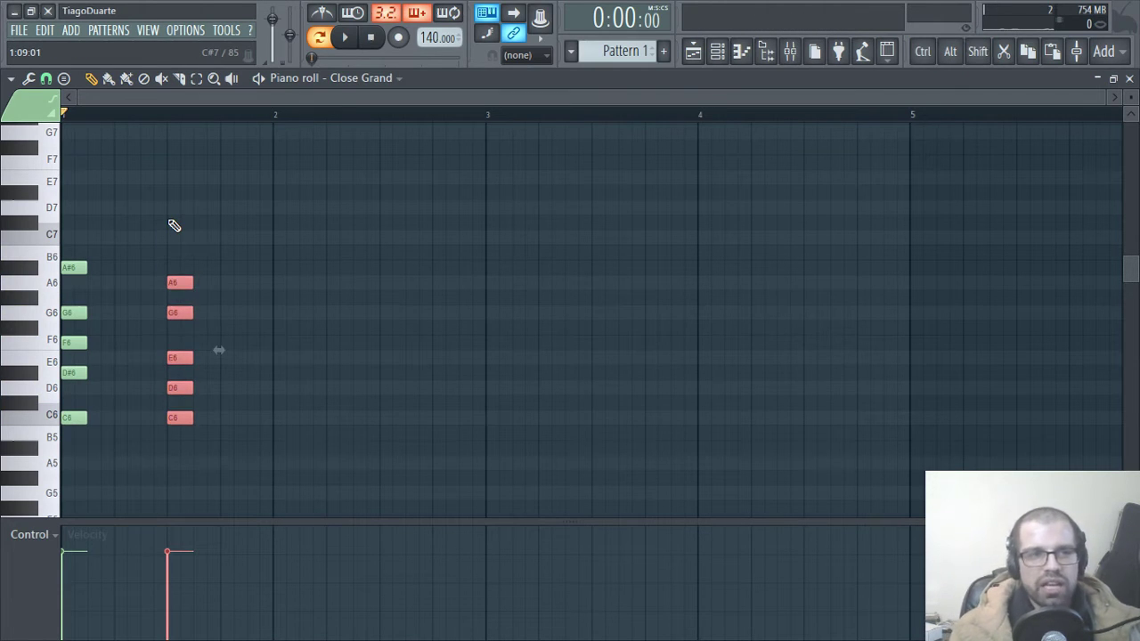
right_click(529, 296)
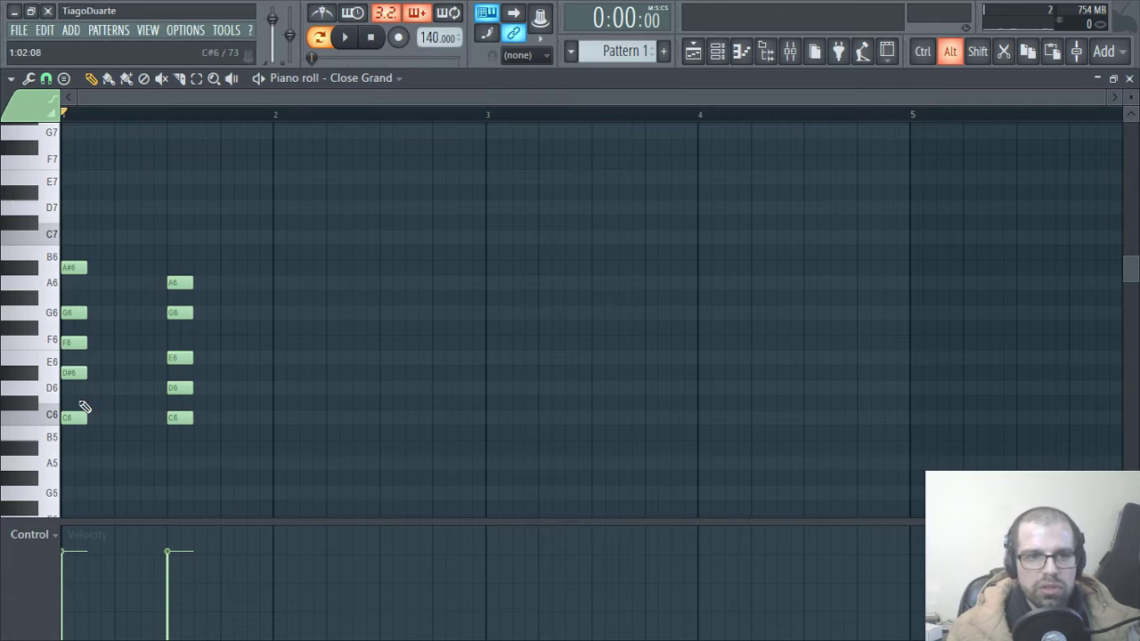
Audition the C major pentatonic stack in the middle of bar 1 several times
right_click(167, 415, "alt")
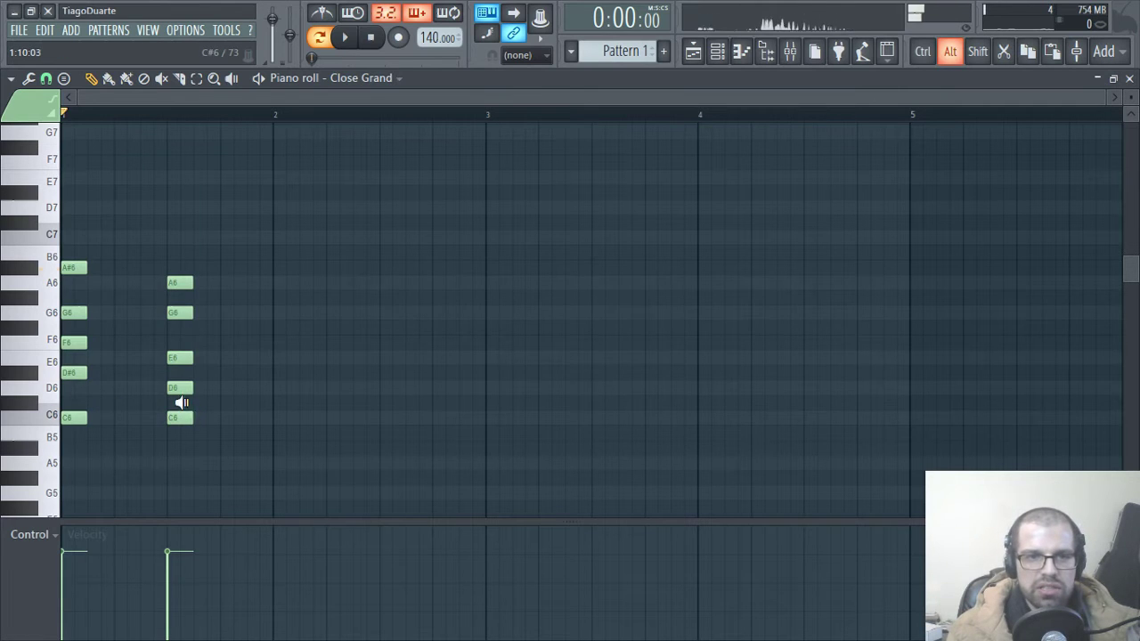
right_click(179, 403, "alt")
right_click(184, 408, "alt")
right_click(183, 405, "alt")
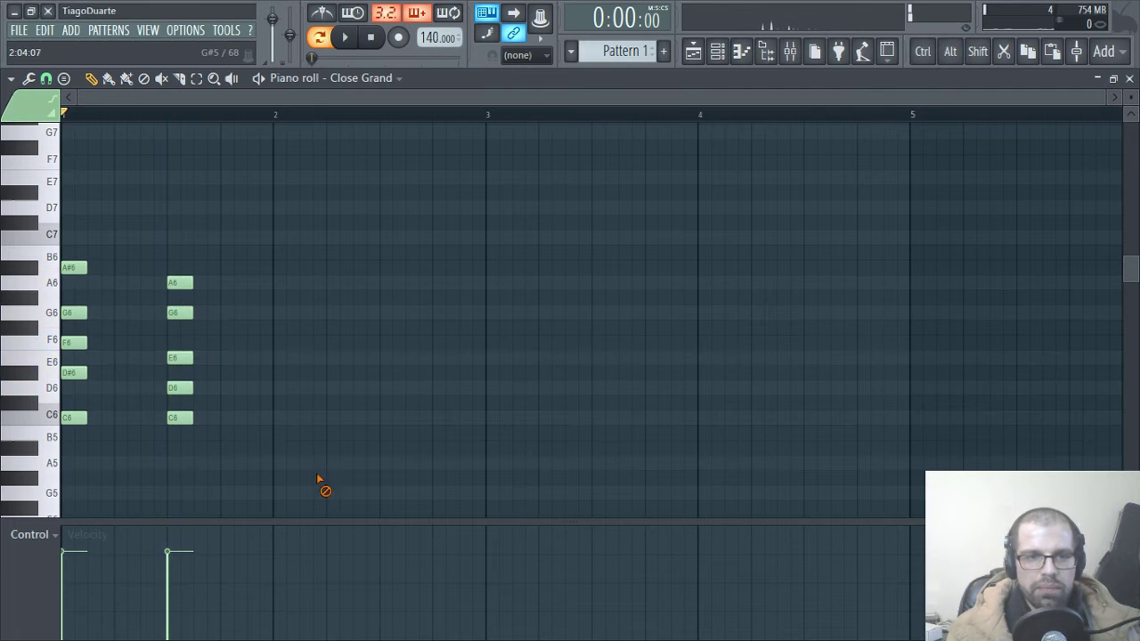
Set the scale highlighting to Major
left_click(12, 79)
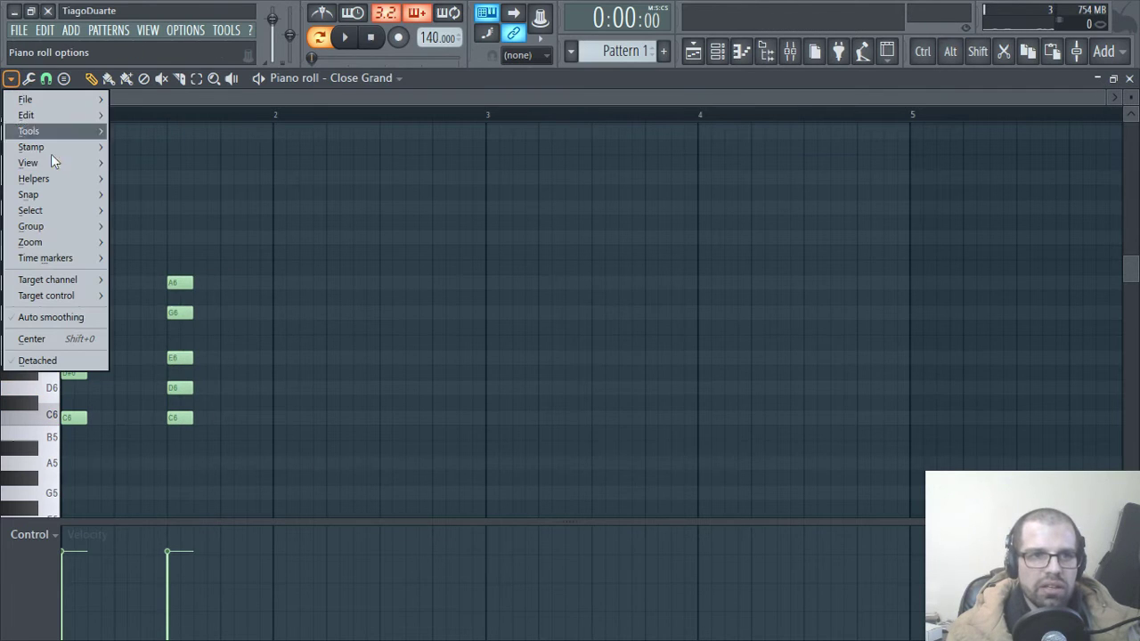
mouse_move(57, 180)
mouse_move(169, 196)
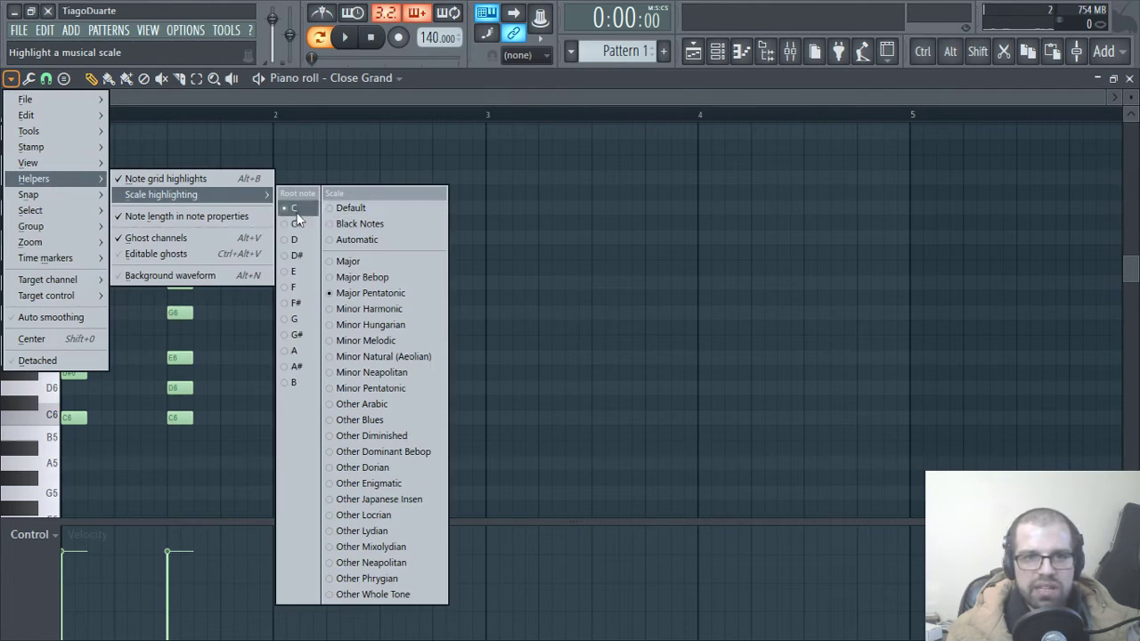
left_click(349, 262)
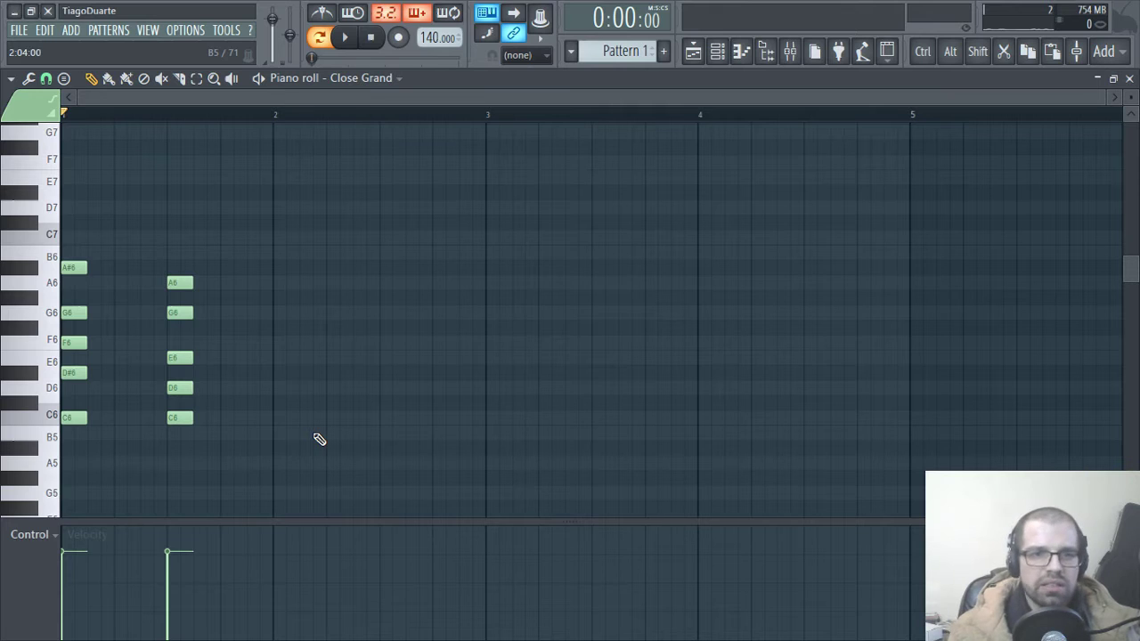
Add a stack of C major scale notes at the start of bar 2: C6, D6, E6, F6, G6, A6 and B6
left_click(277, 417)
left_click(277, 387)
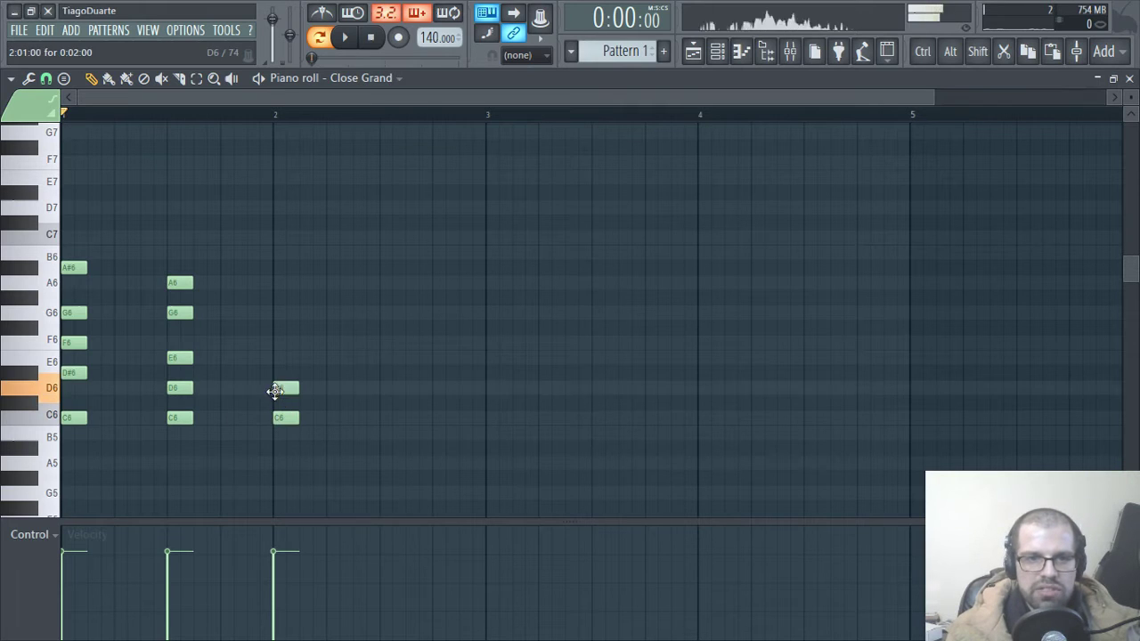
left_click(277, 357)
left_click(277, 342)
left_click(277, 312)
left_click(277, 282)
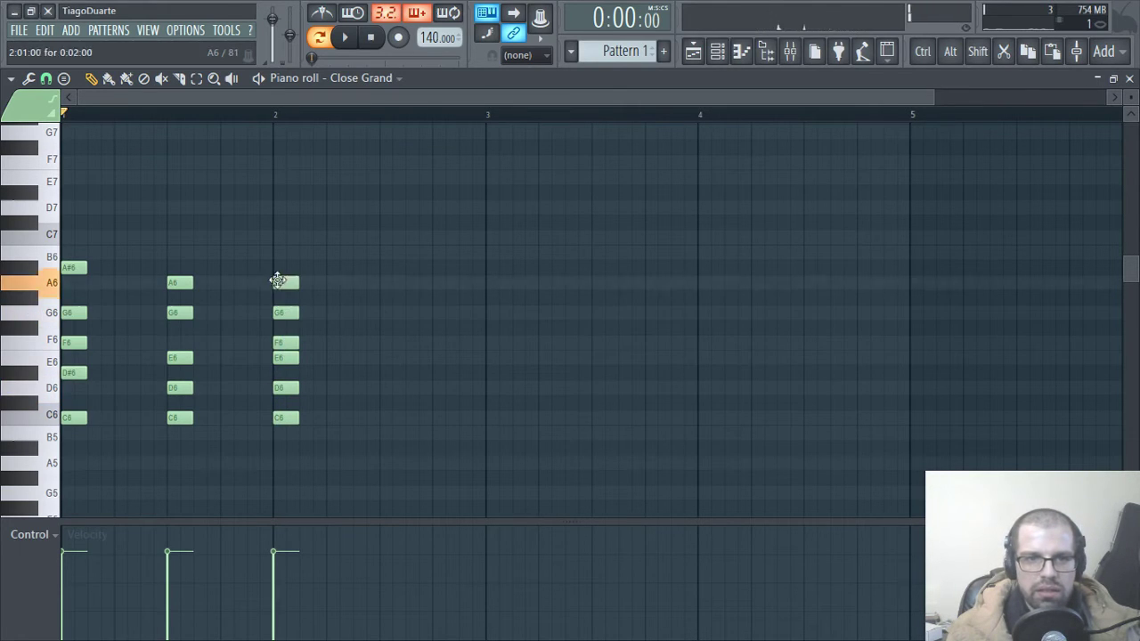
left_click(277, 253)
Audition the major, major pentatonic and minor pentatonic stacks in turn, and clear the note selection
mouse_move(57, 255)
left_mouse_down()
mouse_move(49, 421)
mouse_move(49, 258)
left_mouse_up()
right_click(283, 370, "alt")
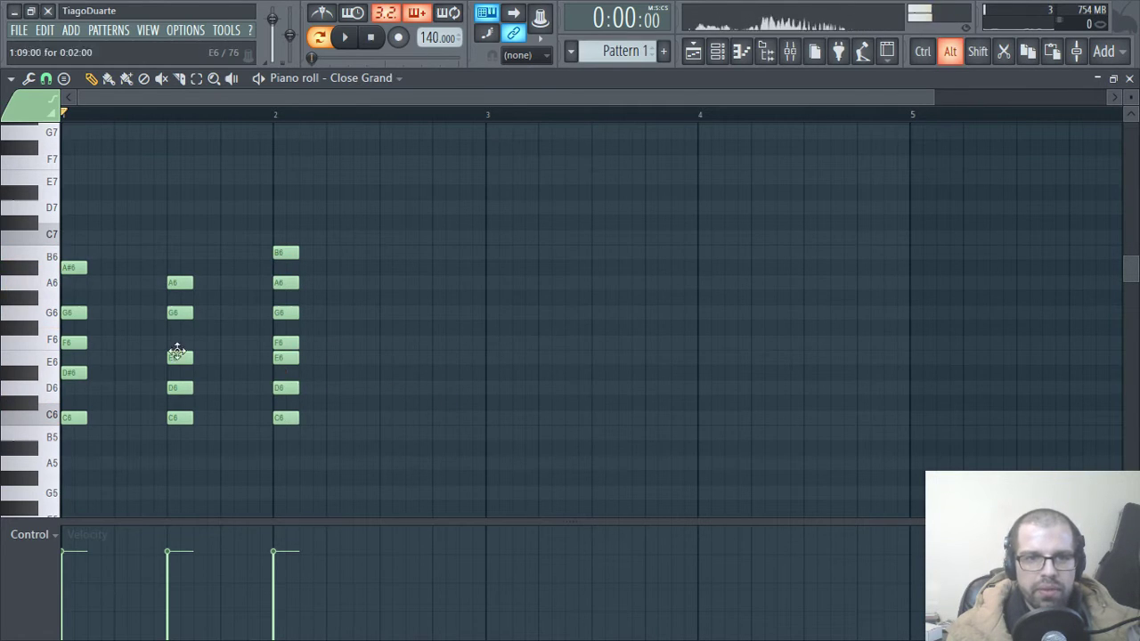
right_click(172, 346, "alt")
right_click(89, 336, "alt")
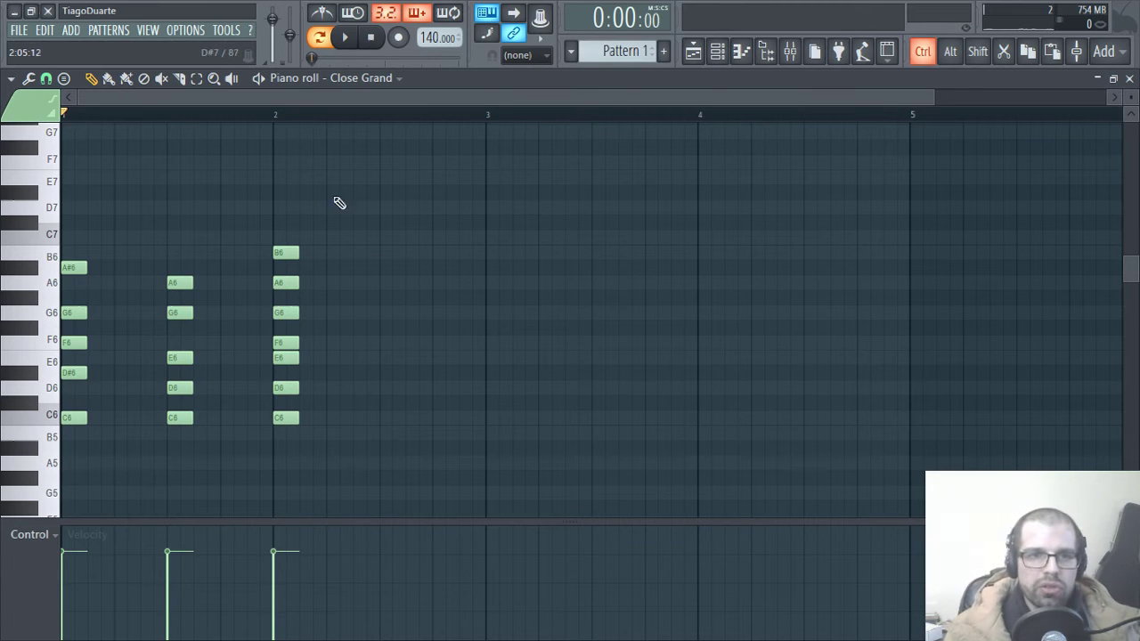
left_click_drag(410, 187, 63, 471)
left_click(346, 462)
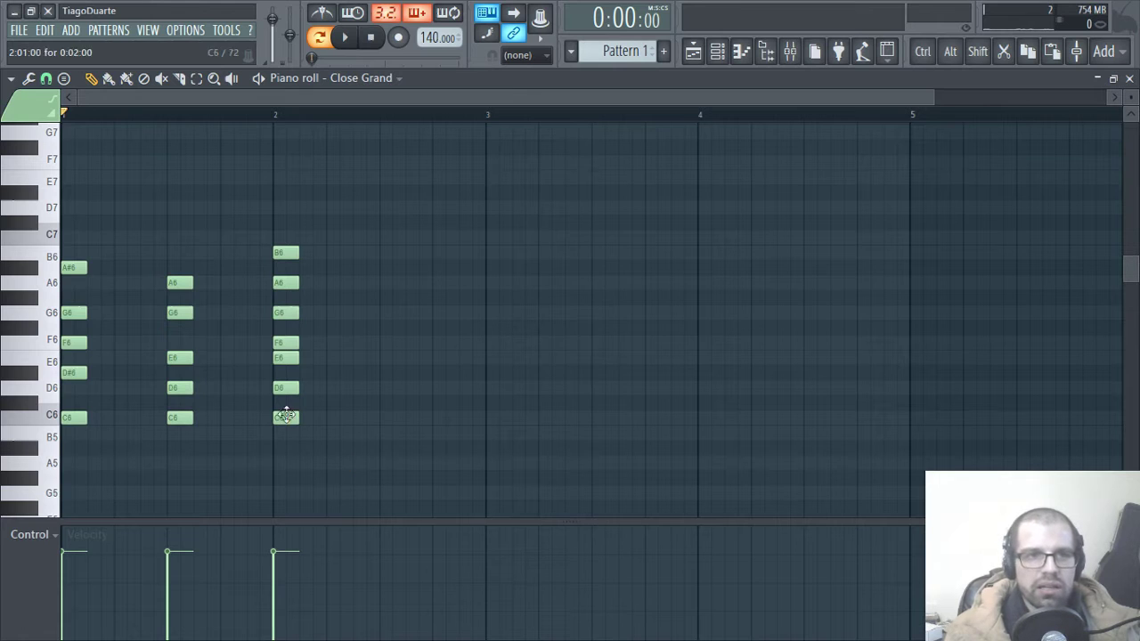
Set the scale highlighting to Other Blues with C as the root note
left_click(11, 79)
mouse_move(70, 175)
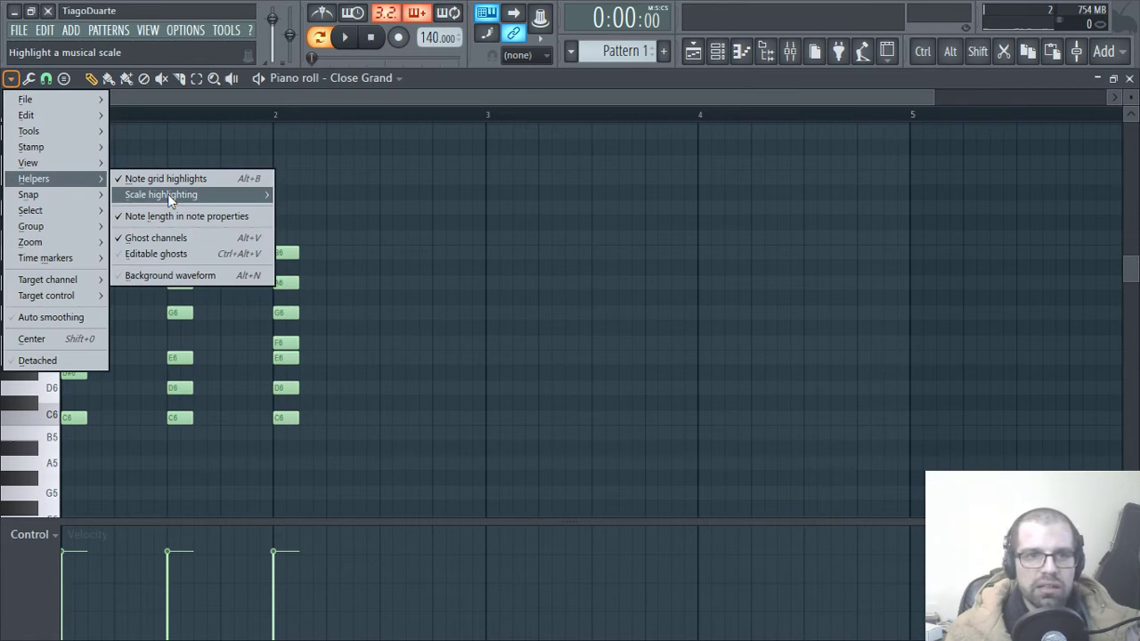
mouse_move(171, 197)
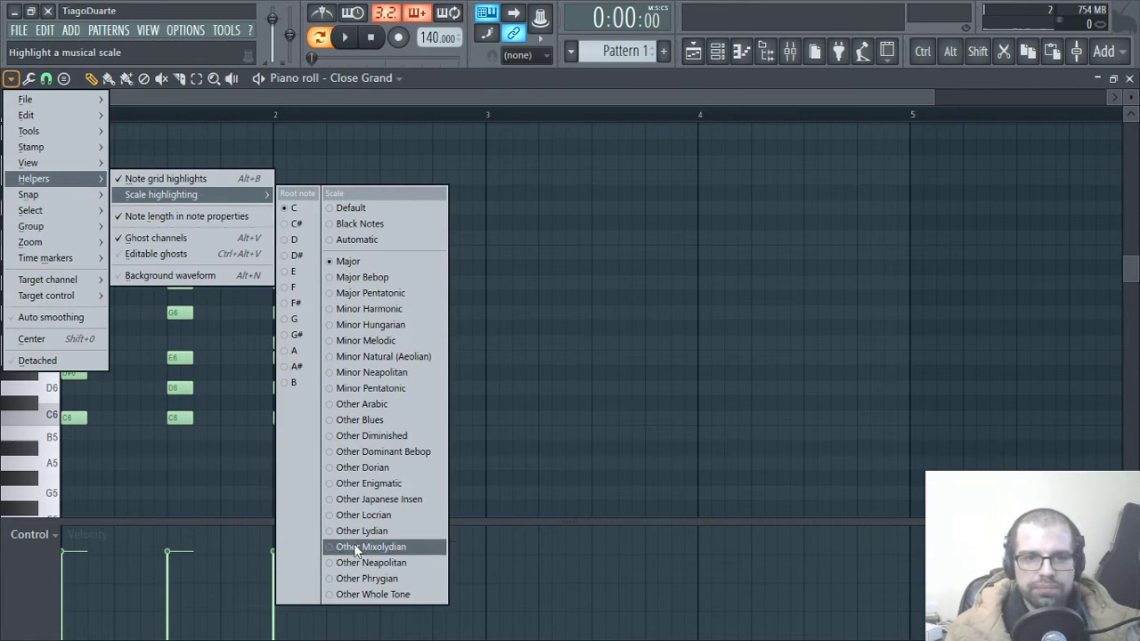
left_click(371, 423)
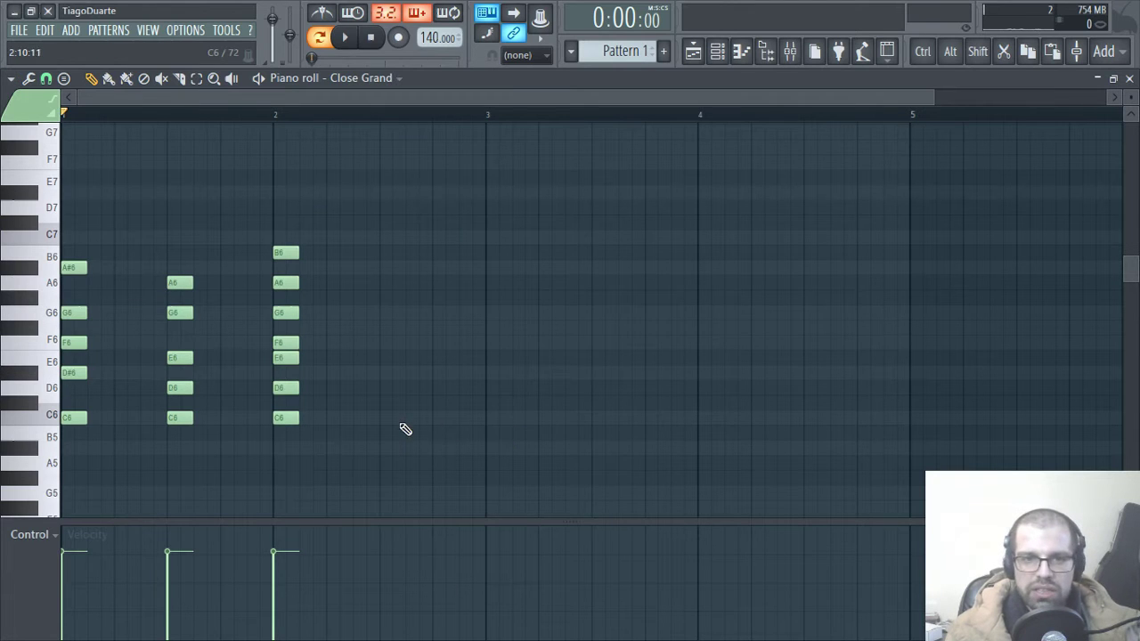
Add a stack of C blues scale notes in the middle of bar 2: C6, D#6, F6, F#6, G6 and A#6
left_click(390, 418)
left_click(386, 373)
left_click(383, 342)
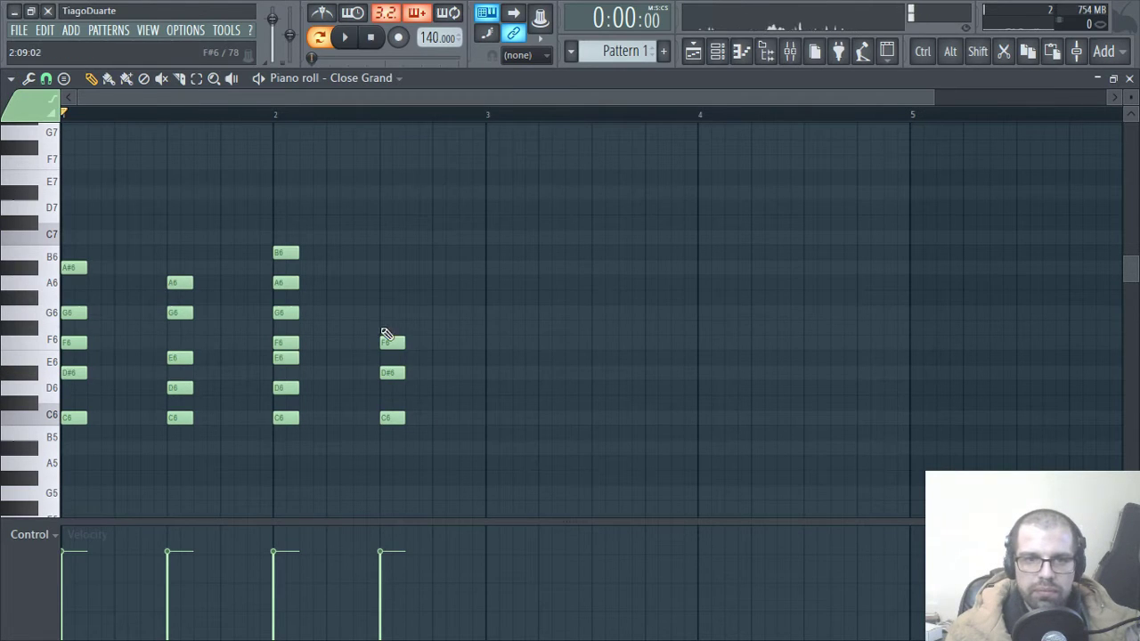
left_click(381, 327)
left_click(380, 311)
left_click(380, 267)
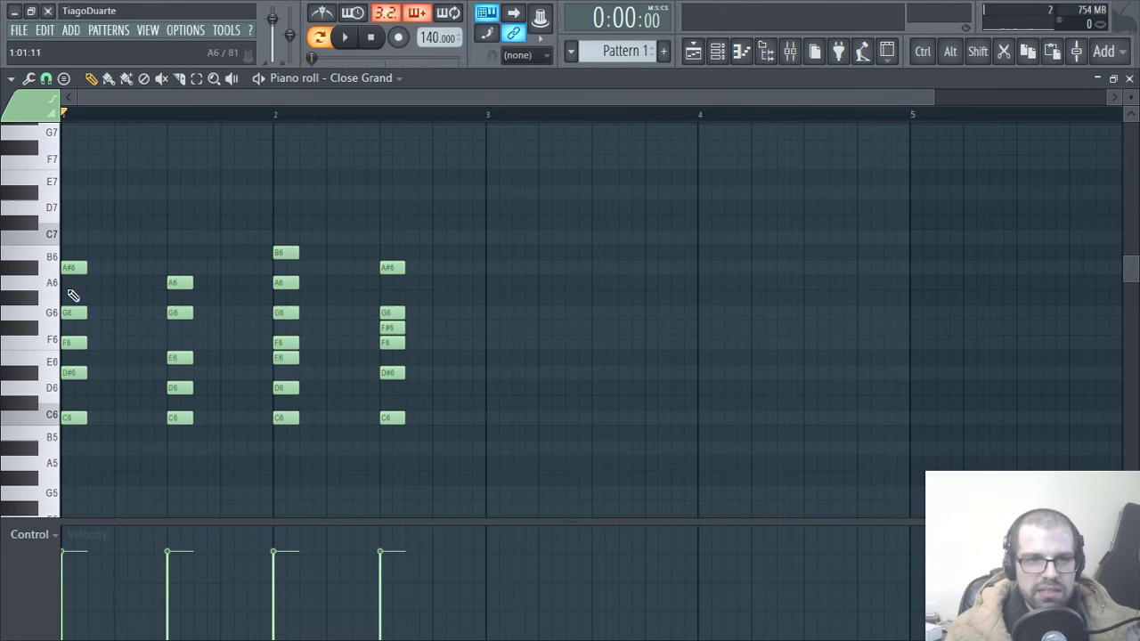
Select each of the four scale stacks in turn to compare their note patterns, and deselect everything
left_click_drag(76, 216, 80, 449)
left_click_drag(165, 187, 179, 499)
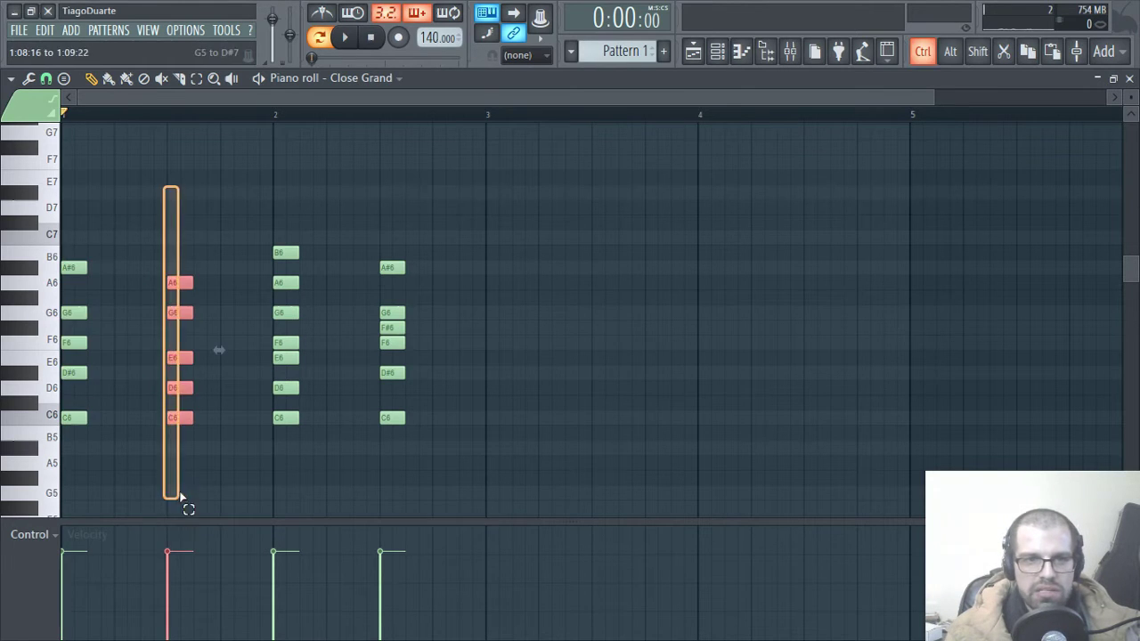
left_click_drag(284, 184, 297, 489)
left_click_drag(418, 239, 364, 485)
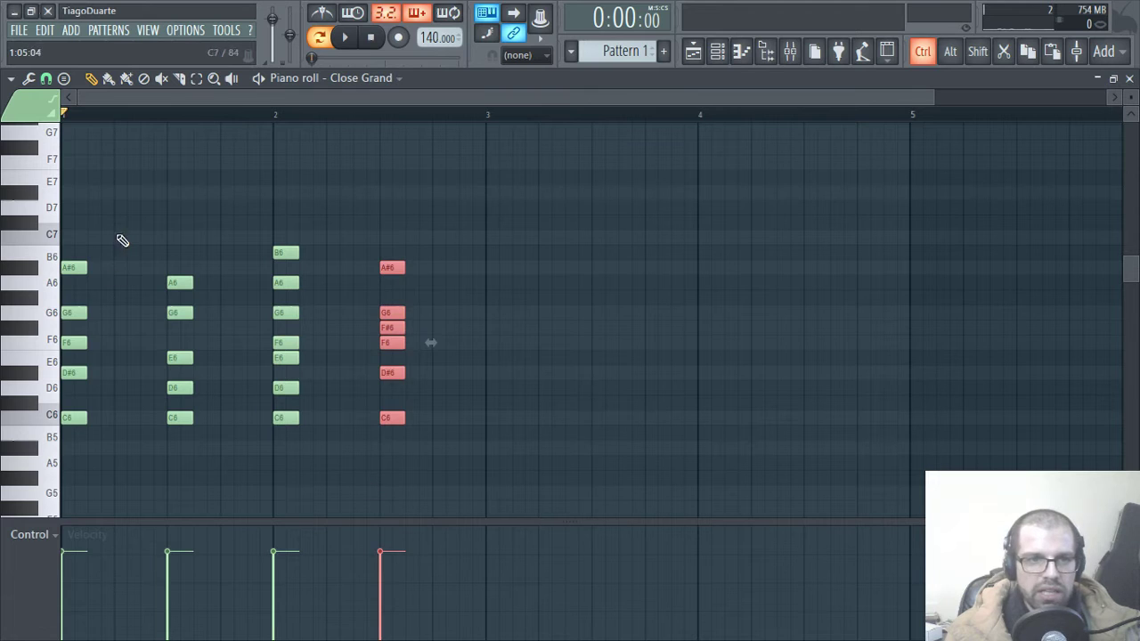
left_click_drag(122, 240, 55, 497)
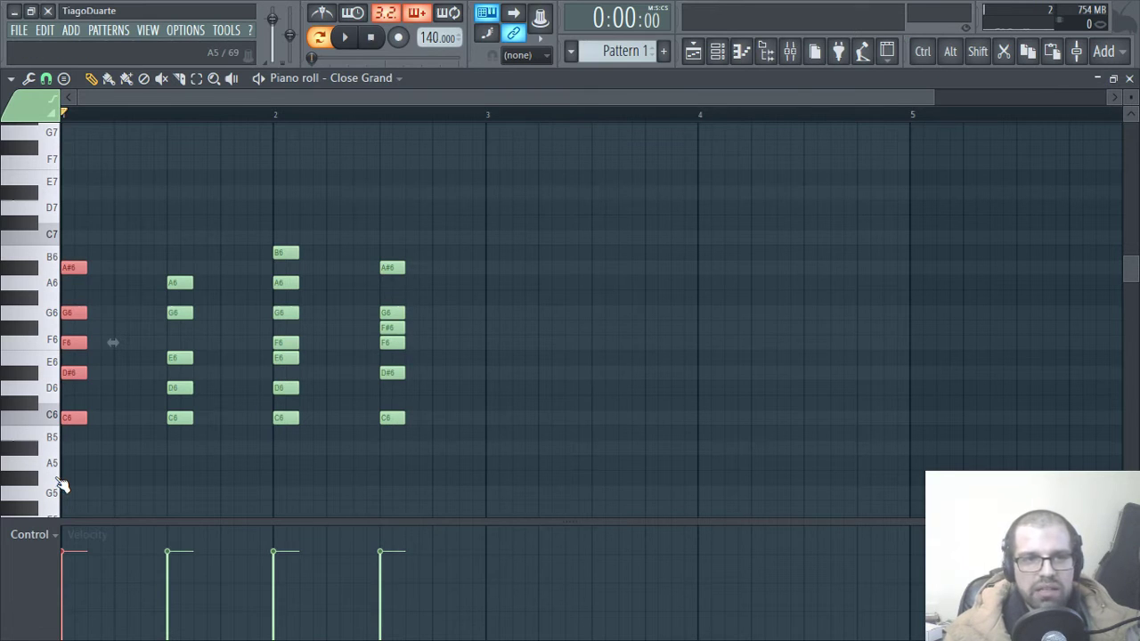
left_click_drag(223, 234, 163, 458)
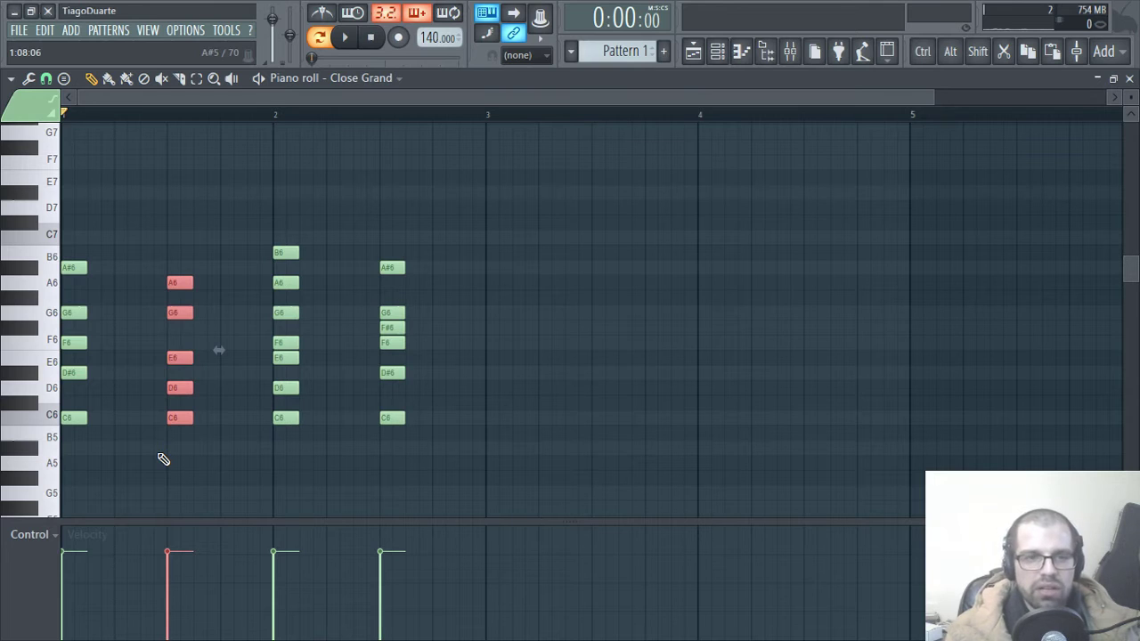
left_click_drag(321, 216, 284, 452)
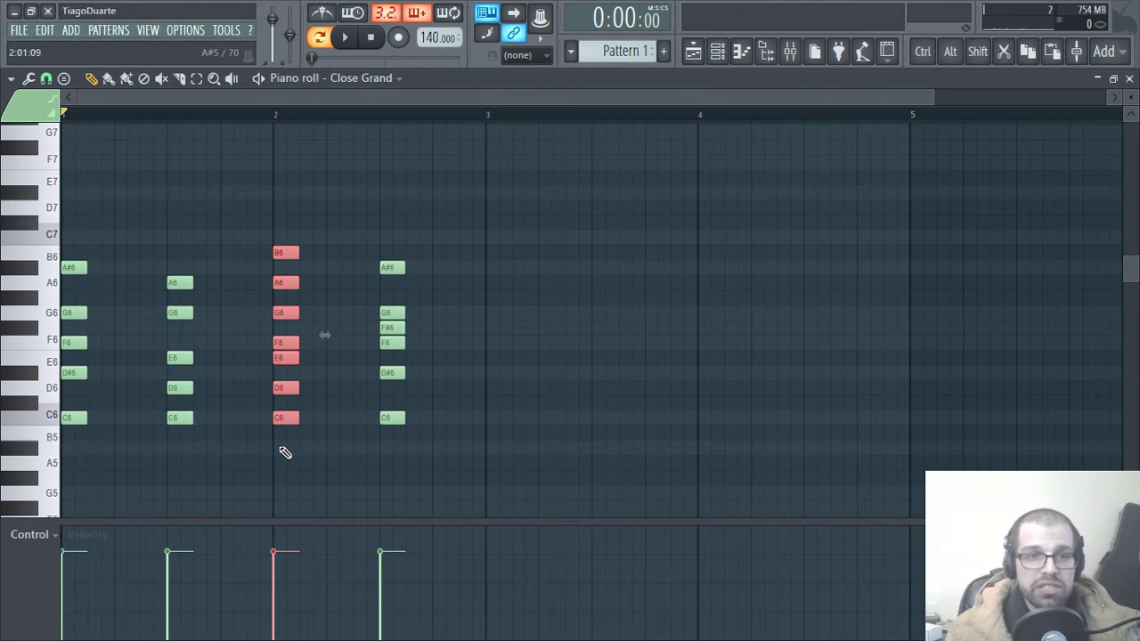
left_click_drag(429, 240, 381, 456)
right_click(491, 448)
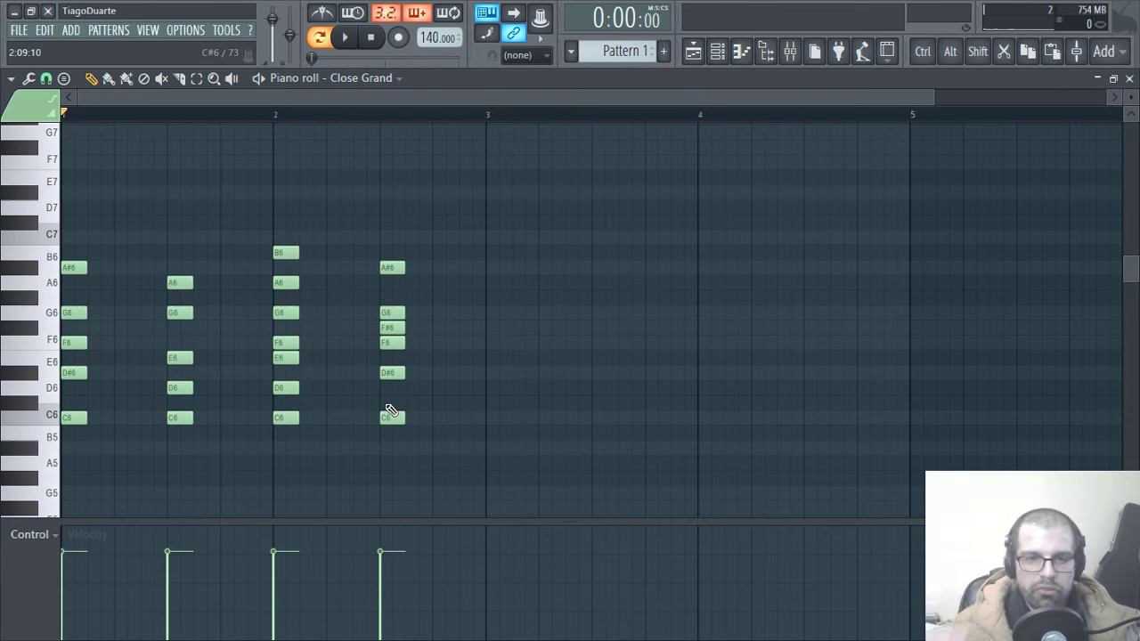
left_click_drag(407, 216, 384, 465)
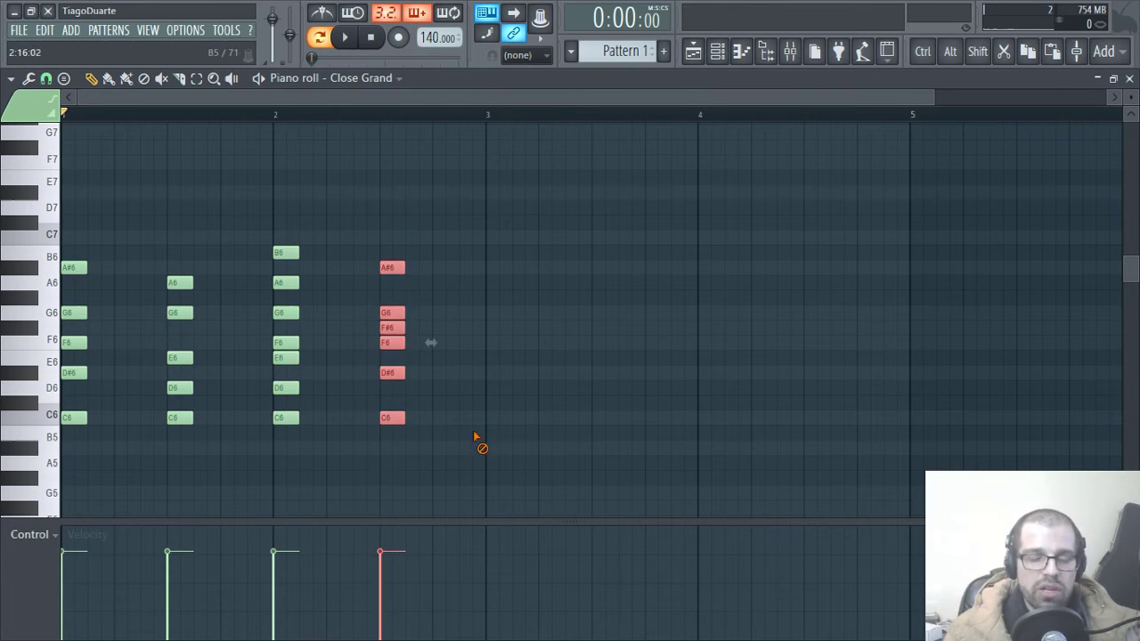
left_click(479, 438)
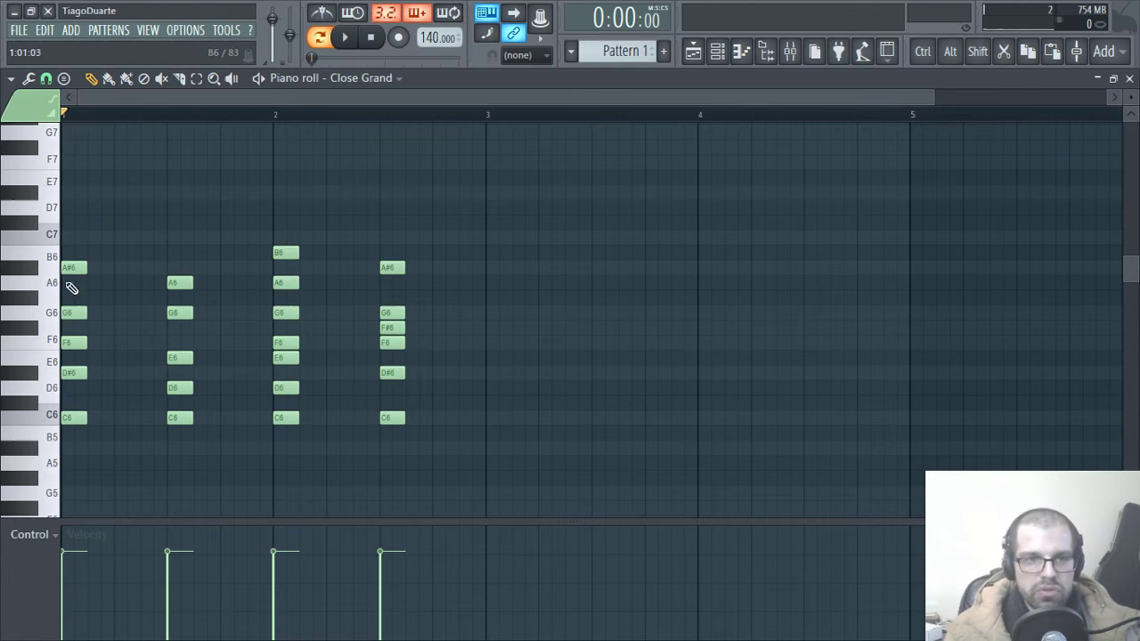
Audition the C minor pentatonic notes at the start of bar 1 one by one from C6 up to A#6
left_click(74, 416)
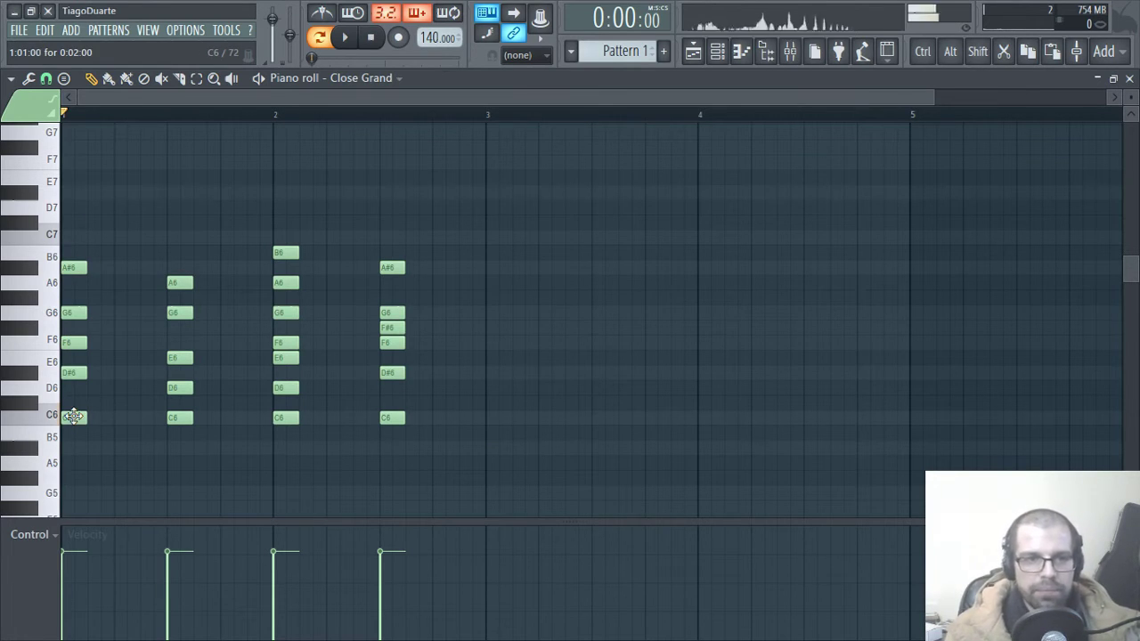
left_click(73, 374)
left_click(71, 343)
left_click(71, 315)
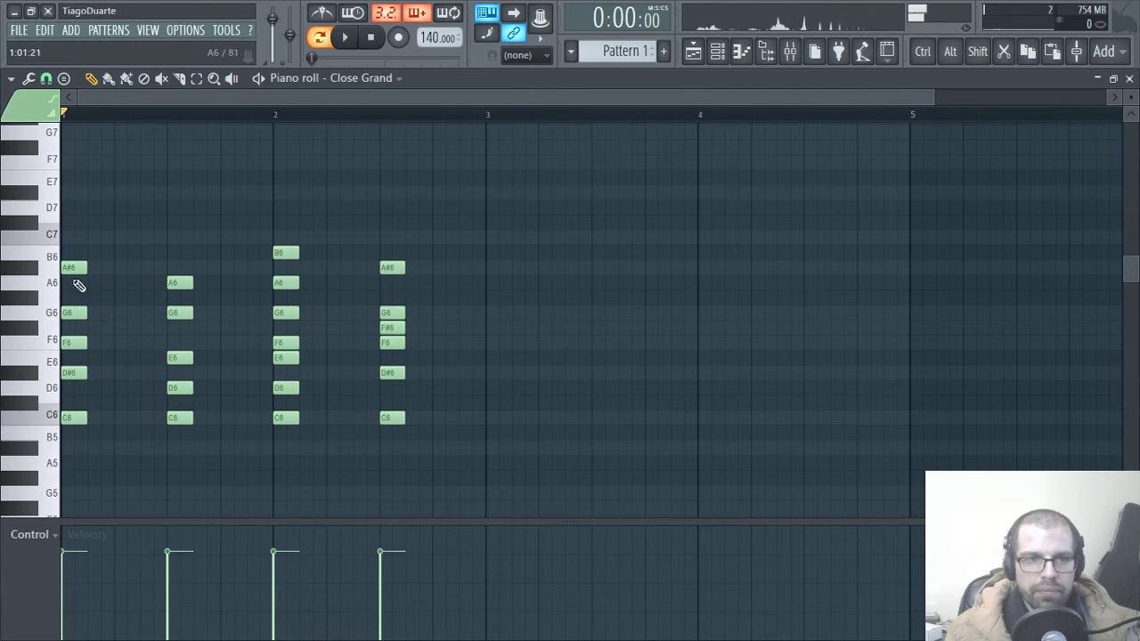
left_click(71, 267)
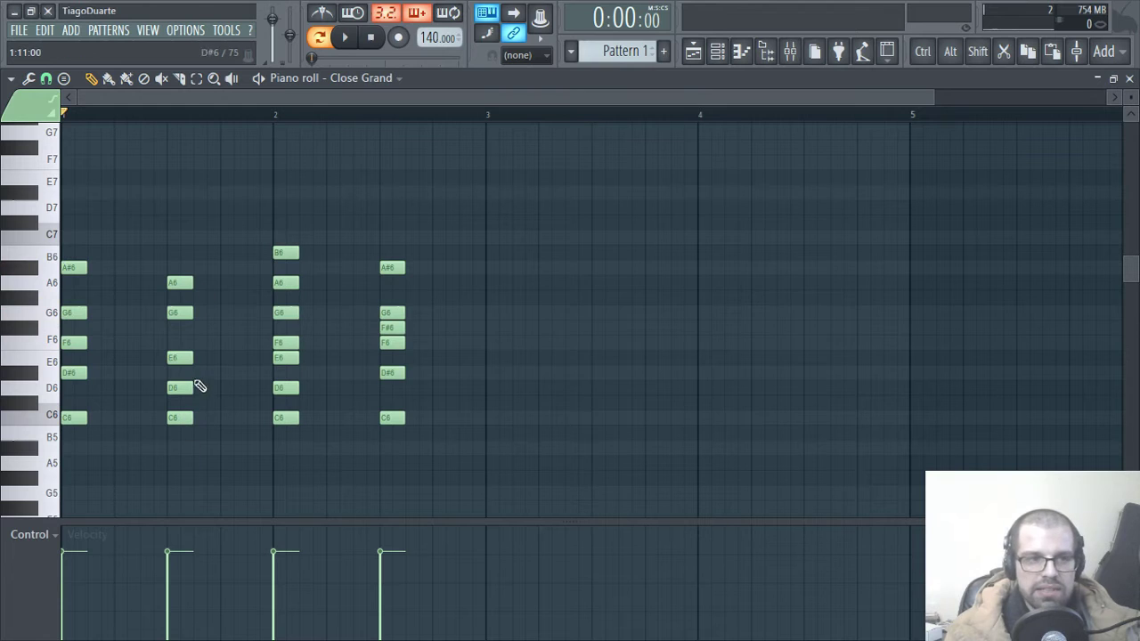
Audition the notes C6, D6, E6 and A6 of the major pentatonic stack in the middle of bar 1
left_click(179, 416)
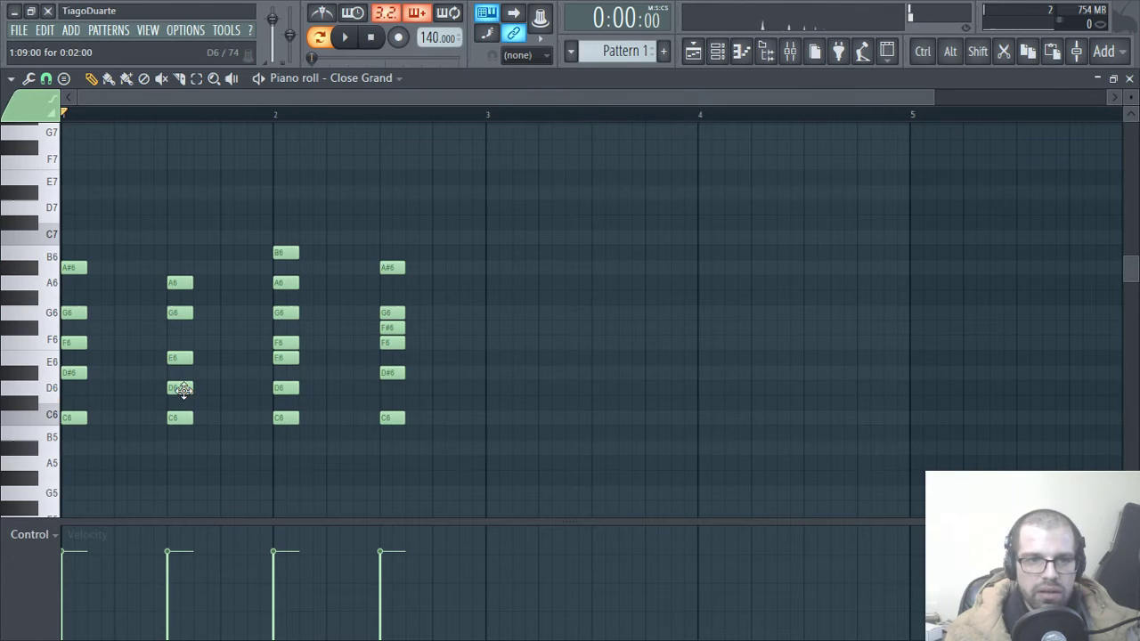
left_click(182, 387)
left_click(181, 356)
left_click(178, 281)
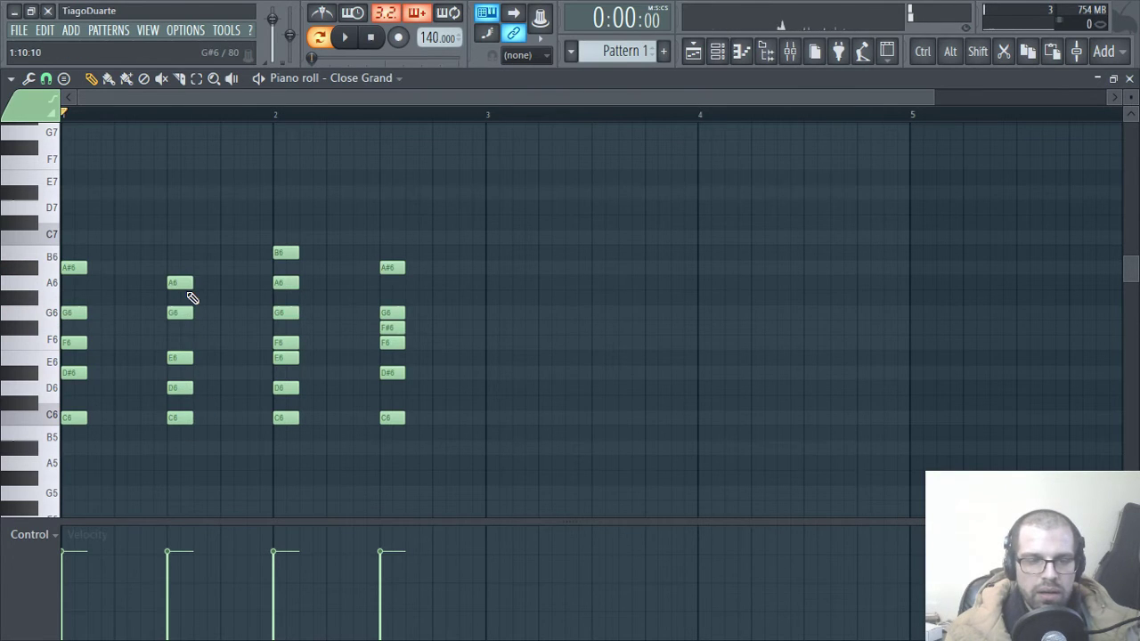
Audition selected notes of the C major stack at the start of bar 2 in a loose melodic order
left_click(285, 417)
left_click(285, 388)
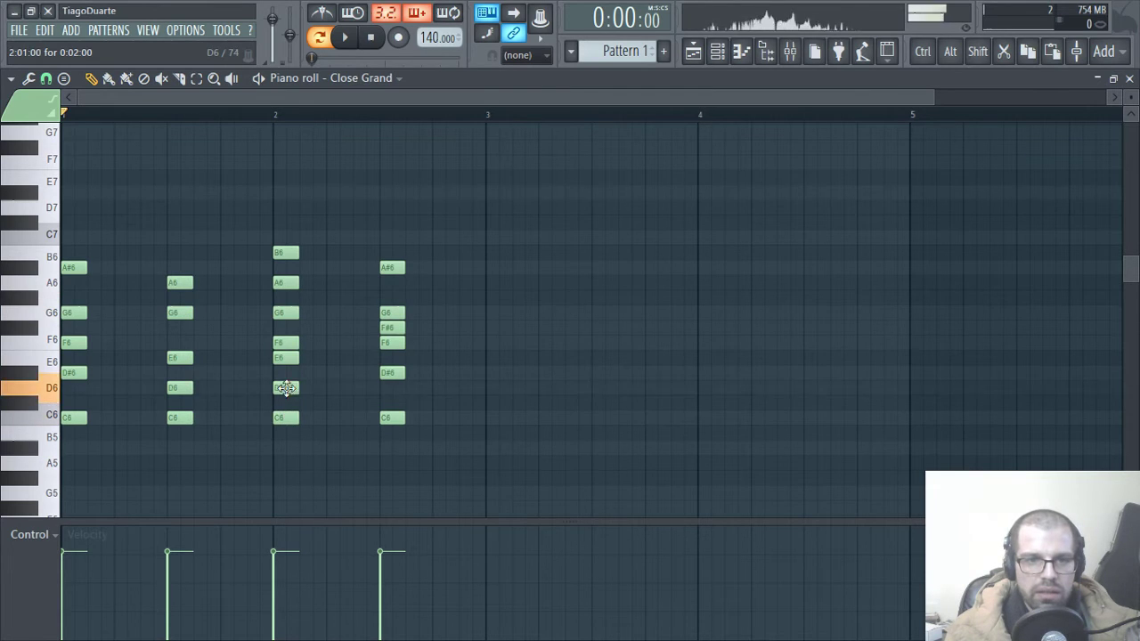
left_click(286, 315)
left_click(283, 252)
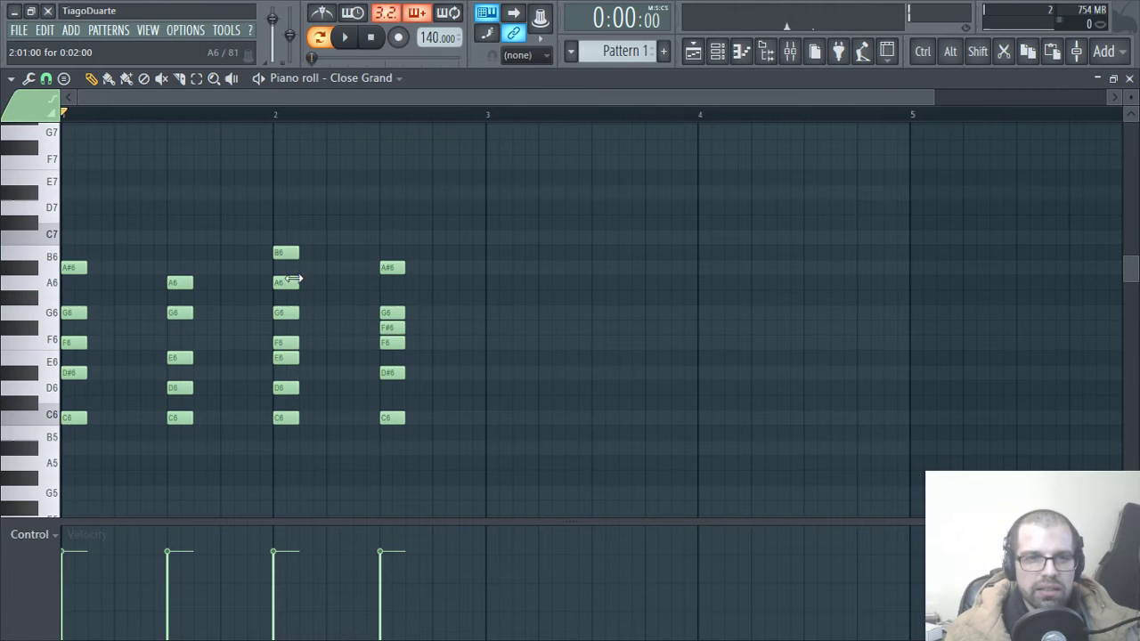
left_click(289, 281)
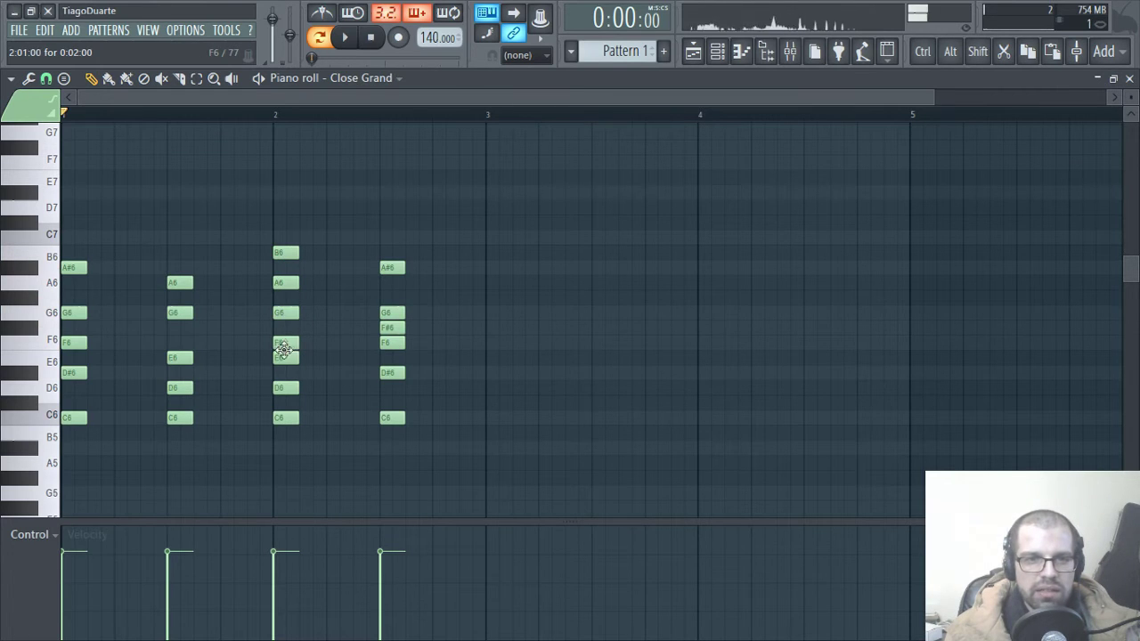
left_click(292, 377)
right_click(297, 378)
left_click(282, 387)
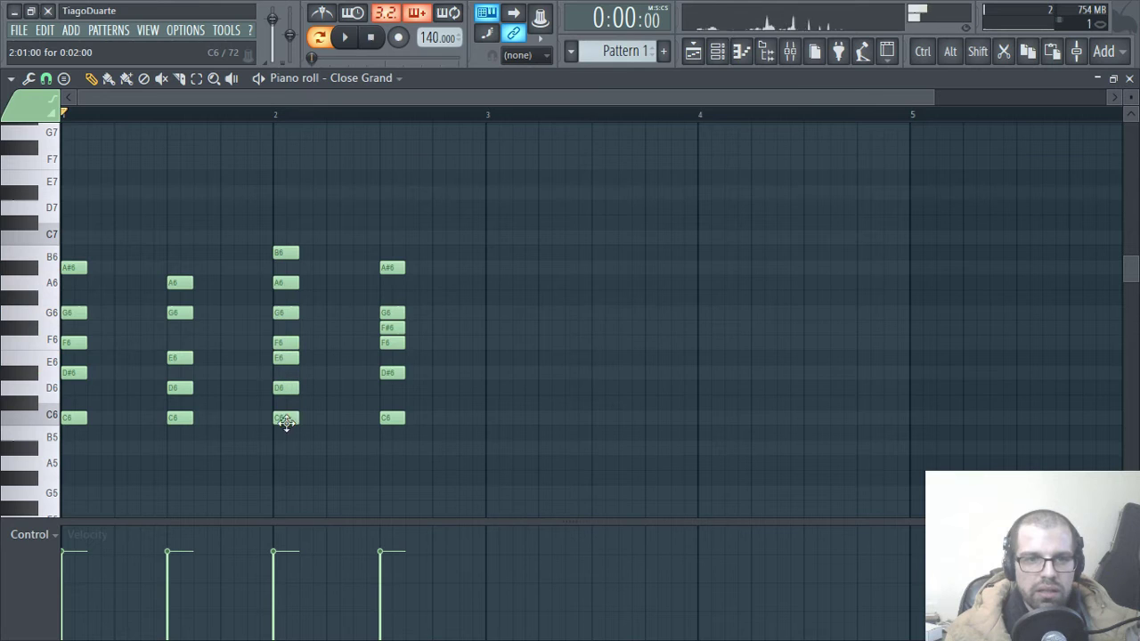
Audition the C major stack note by note from C6 up to B6, and return through D6 to C6
left_click(283, 418)
left_click(284, 388)
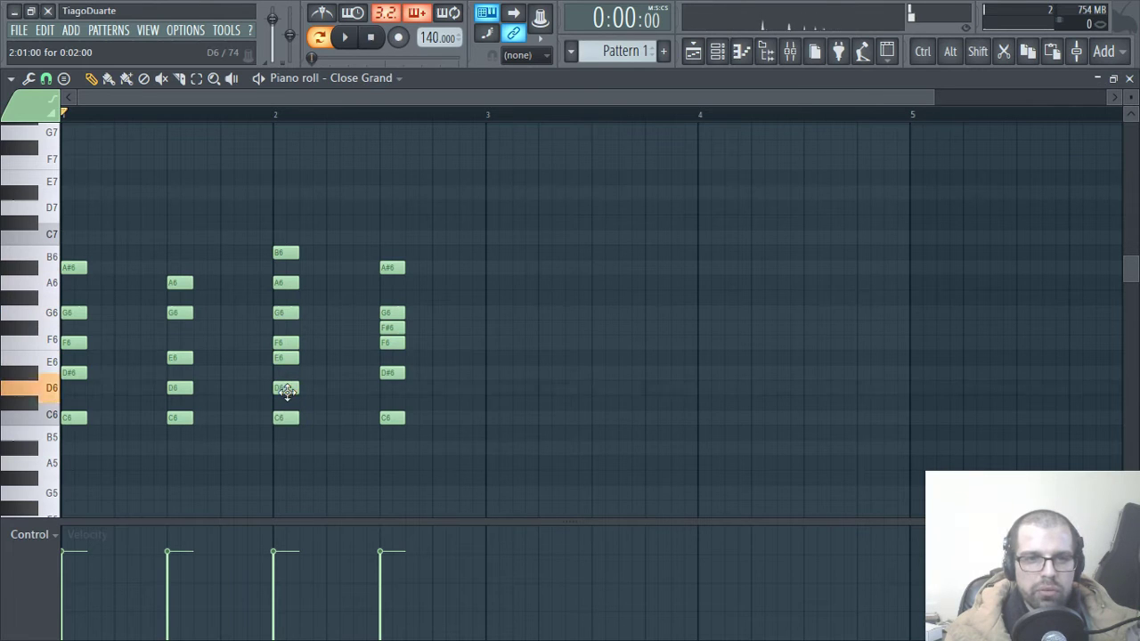
left_click(284, 357)
left_click(285, 344)
left_click(285, 312)
left_click(284, 282)
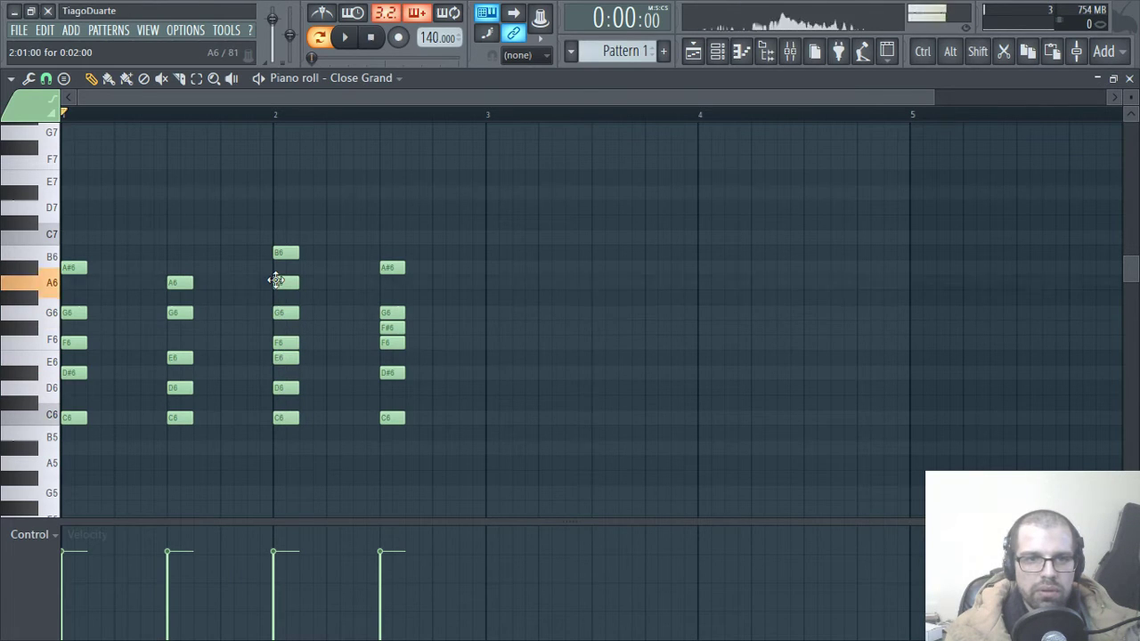
left_click(283, 253)
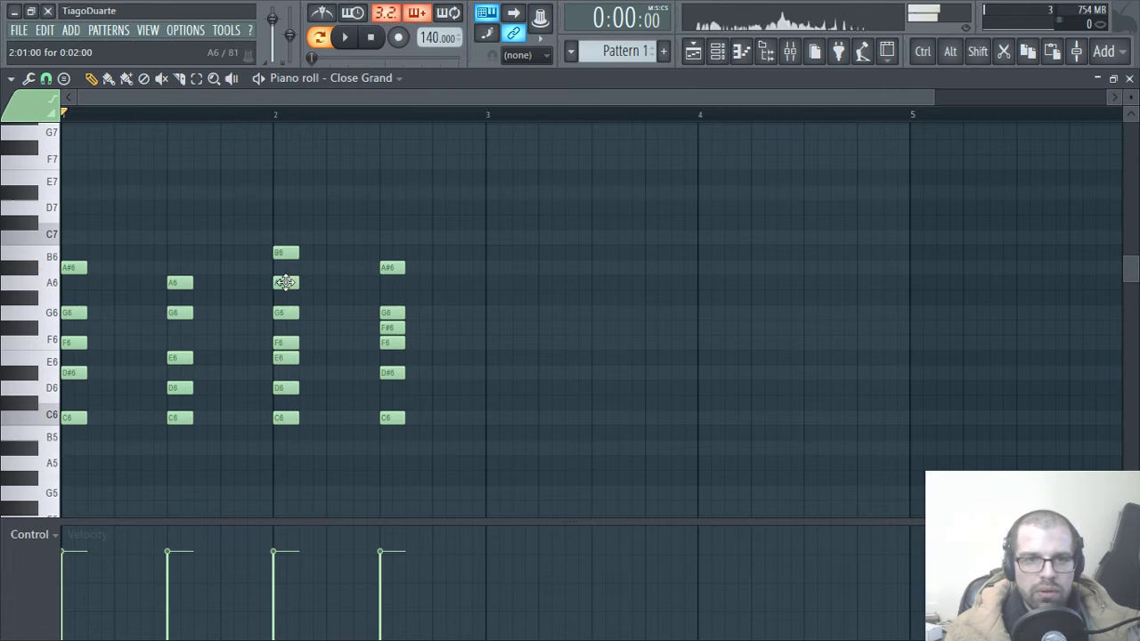
left_click(280, 385)
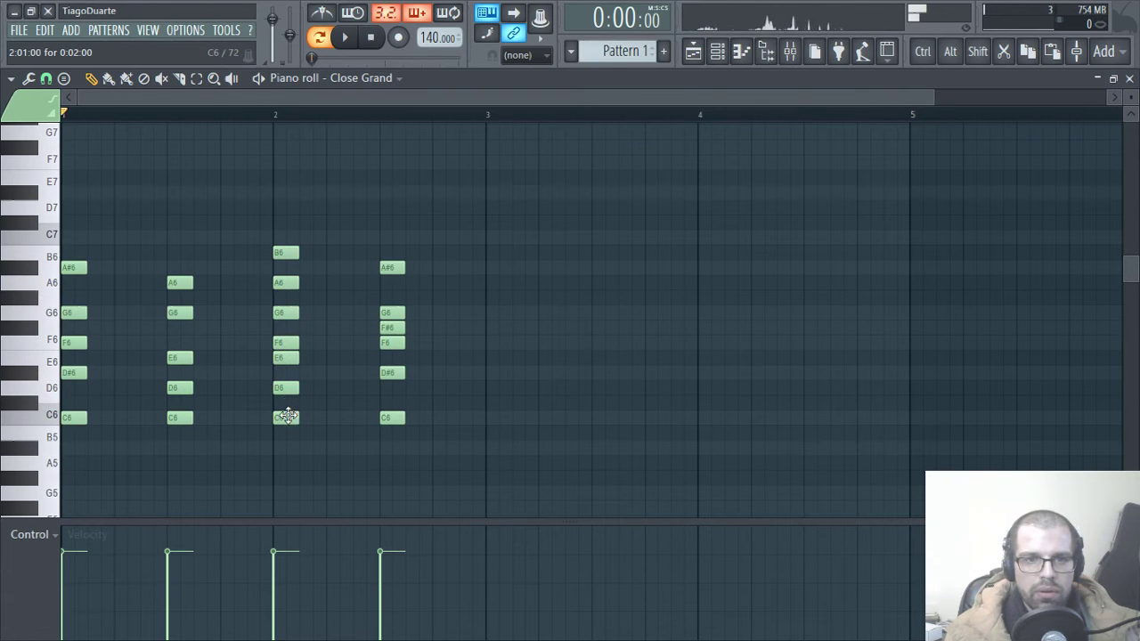
left_click(286, 417)
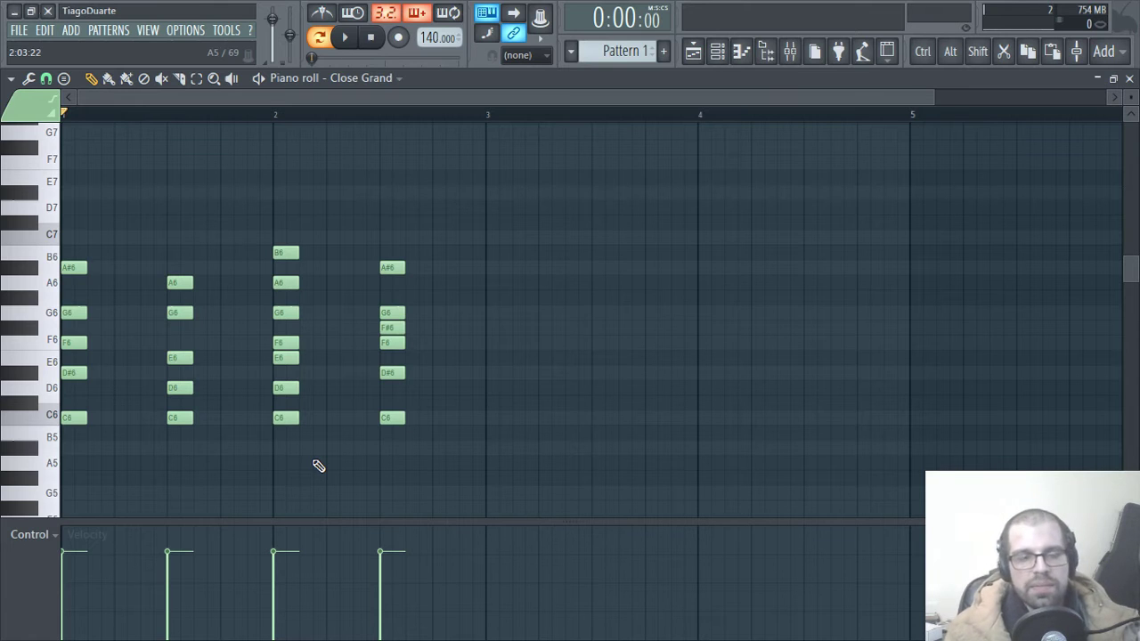
Audition the C blues stack in the middle of bar 2 note by note from C6 up to A#6
mouse_move(57, 415)
left_mouse_down()
mouse_move(51, 312)
mouse_move(62, 264)
mouse_move(55, 415)
mouse_move(62, 267)
left_mouse_up()
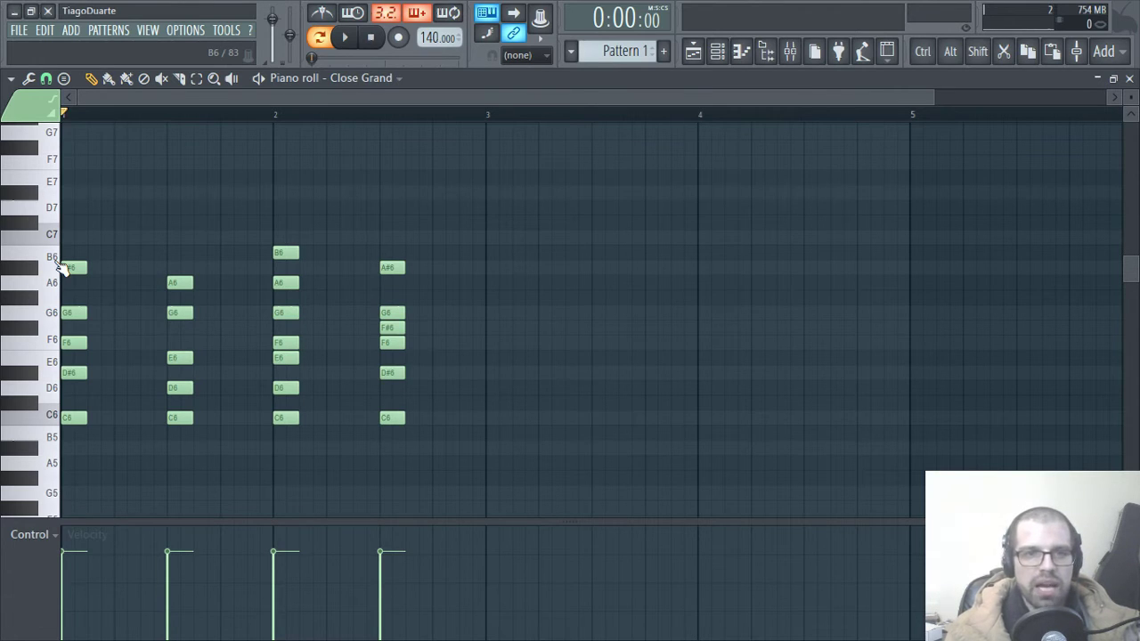
left_click(389, 419)
left_click(387, 375)
left_click(391, 344)
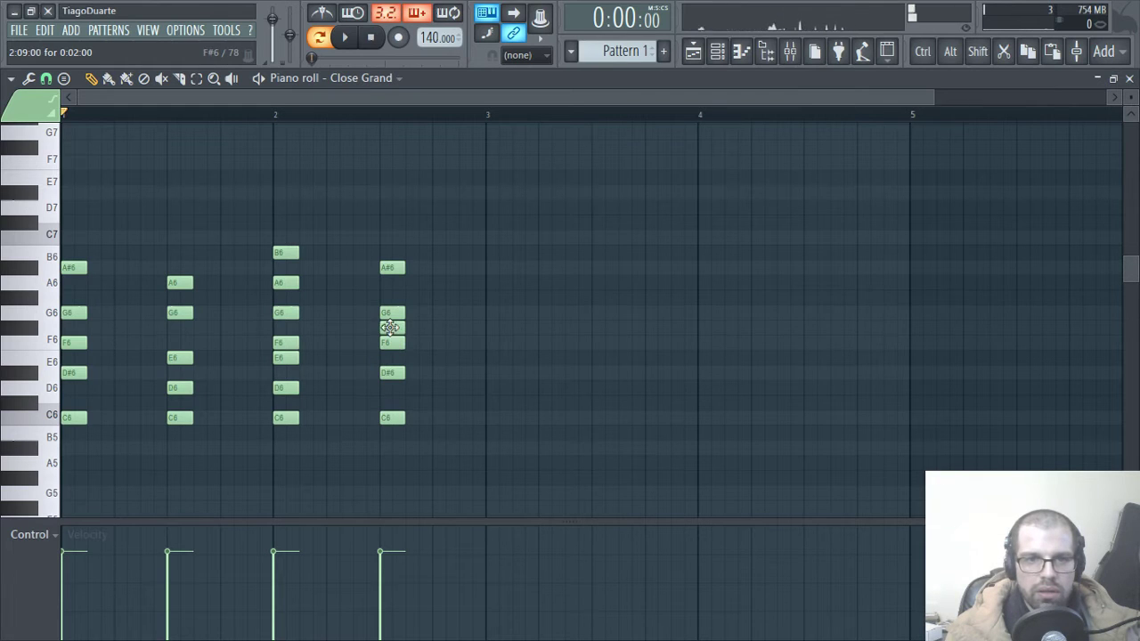
left_click(389, 329)
left_click(389, 312)
left_click(393, 268)
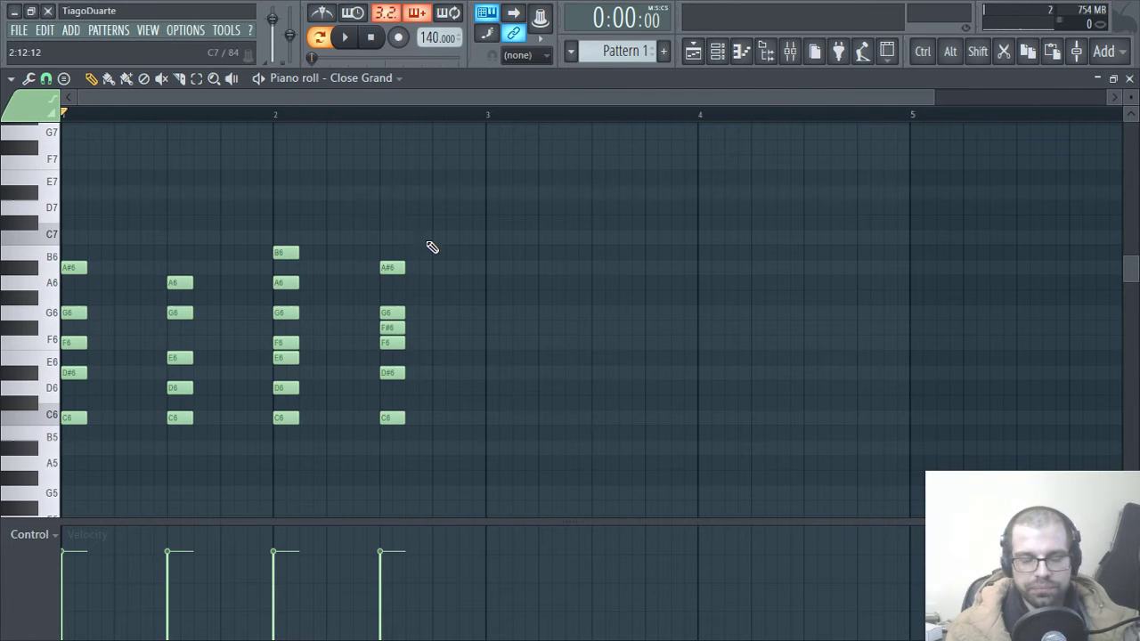
Single out the C blues stack in the middle of bar 2 and audition its C6 root note
left_click_drag(425, 237, 392, 410)
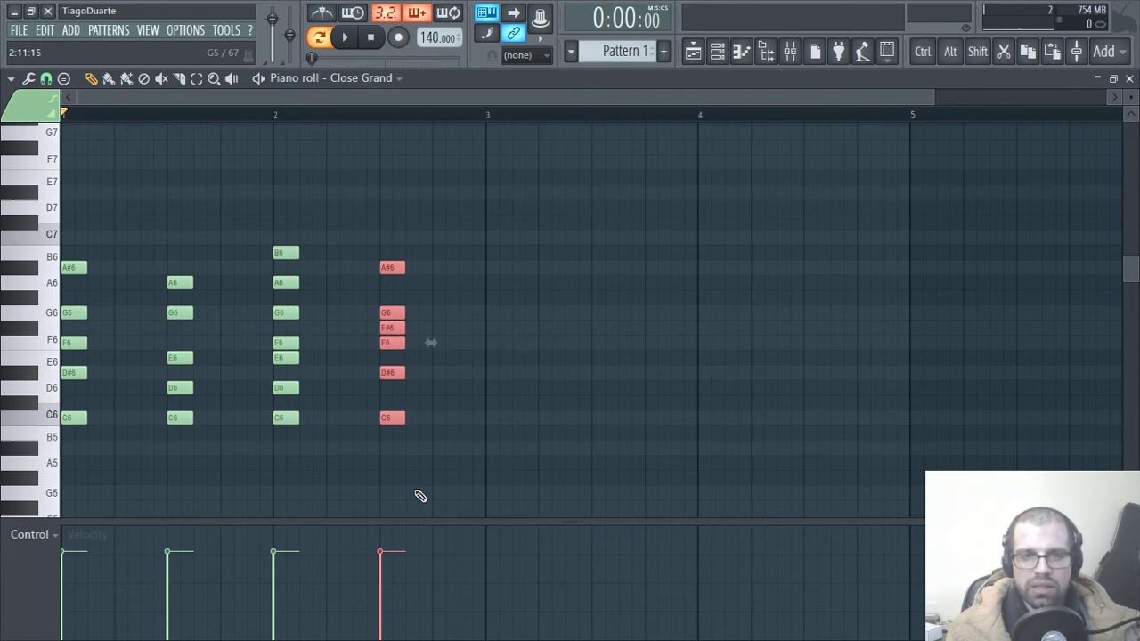
left_click_drag(464, 203, 391, 463)
right_click(472, 440)
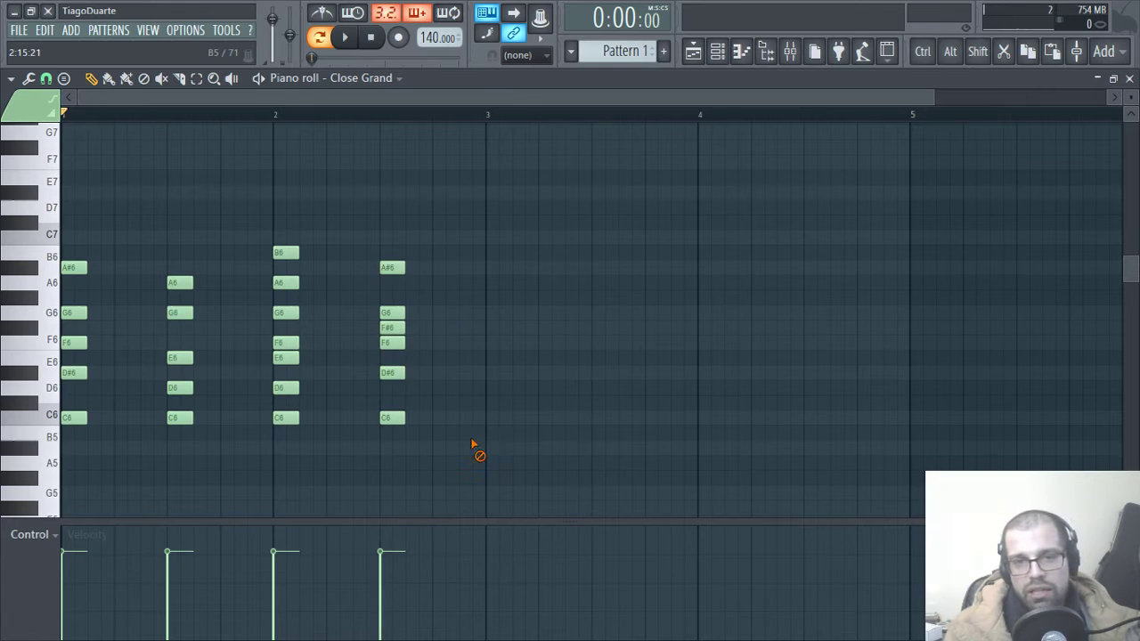
left_click_drag(452, 187, 385, 426)
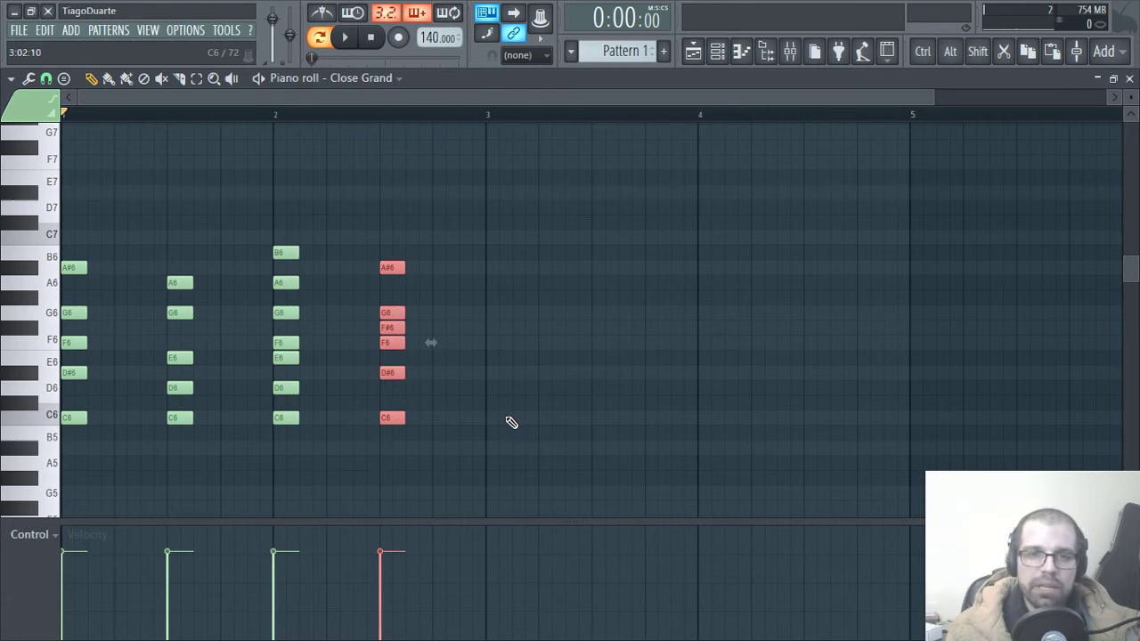
right_click(410, 417)
left_click(392, 419)
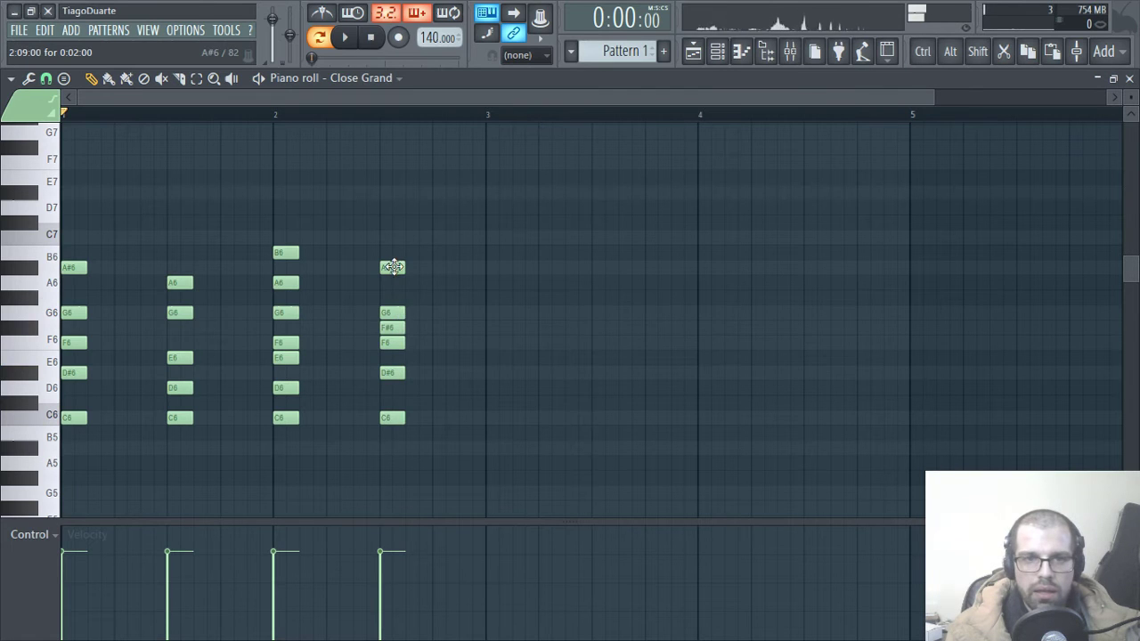
Transpose the whole C blues stack in the middle of bar 2 up two semitones, putting its root on D6
left_click_drag(458, 247, 361, 508)
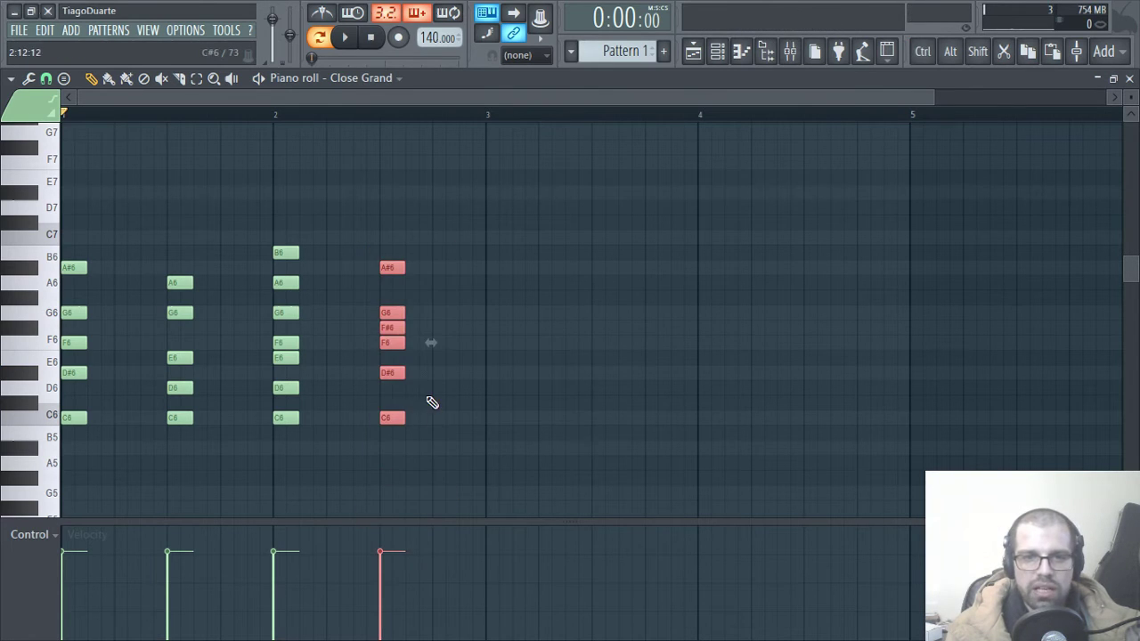
key("shift+Up")
key("shift+Up")
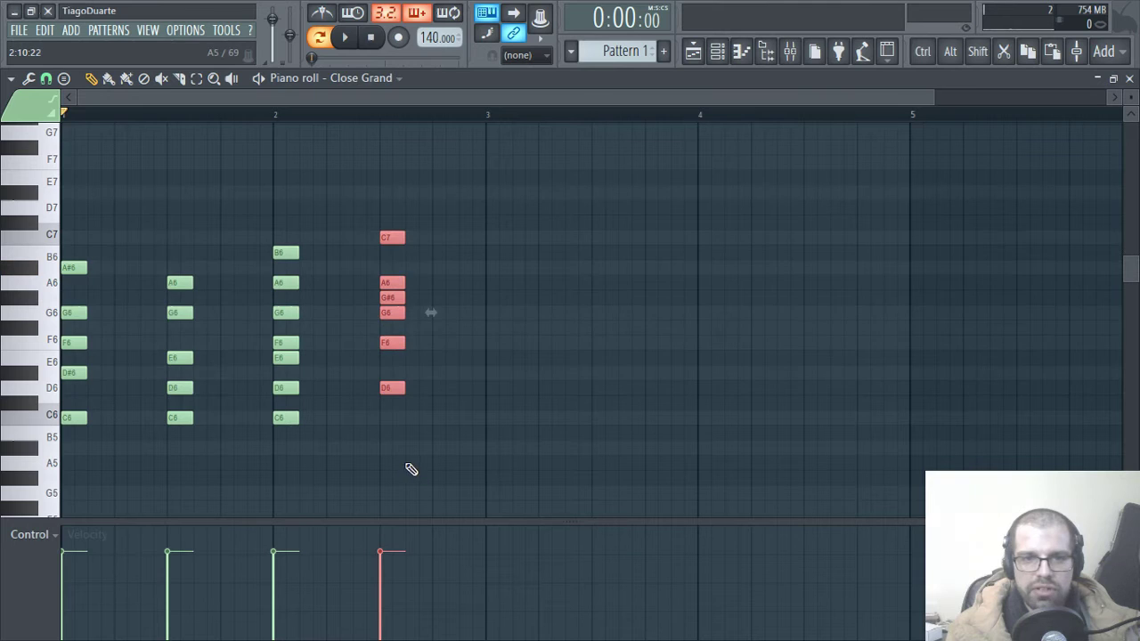
left_click(411, 469)
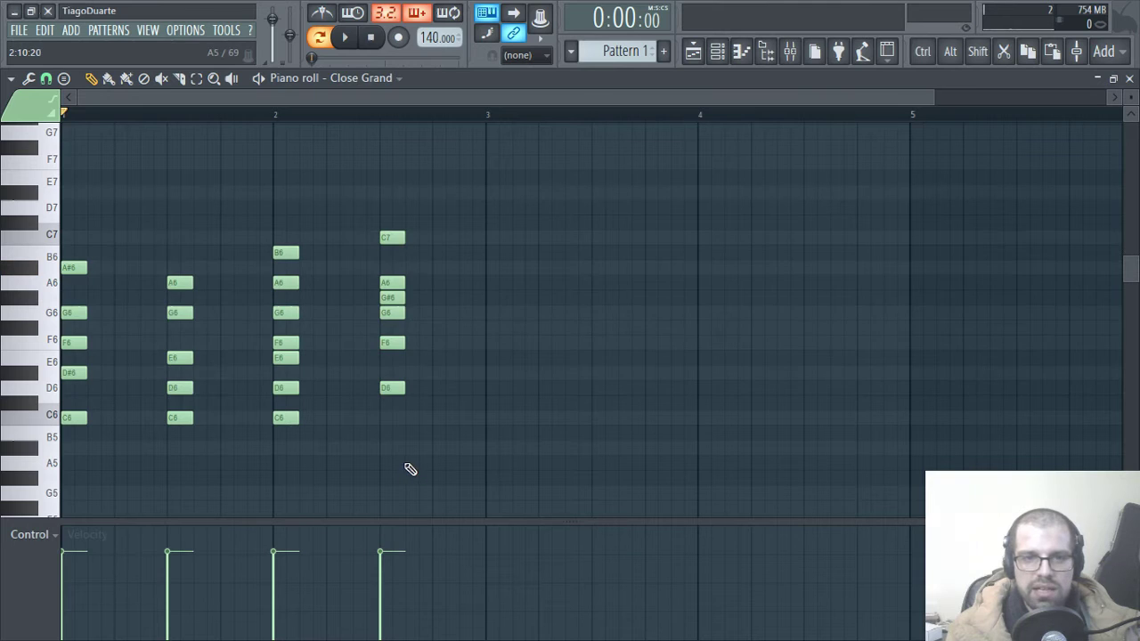
Audition the D blues stack in the middle of bar 2 upward through D6, F6, G6, G#6 and A6
left_click(393, 388)
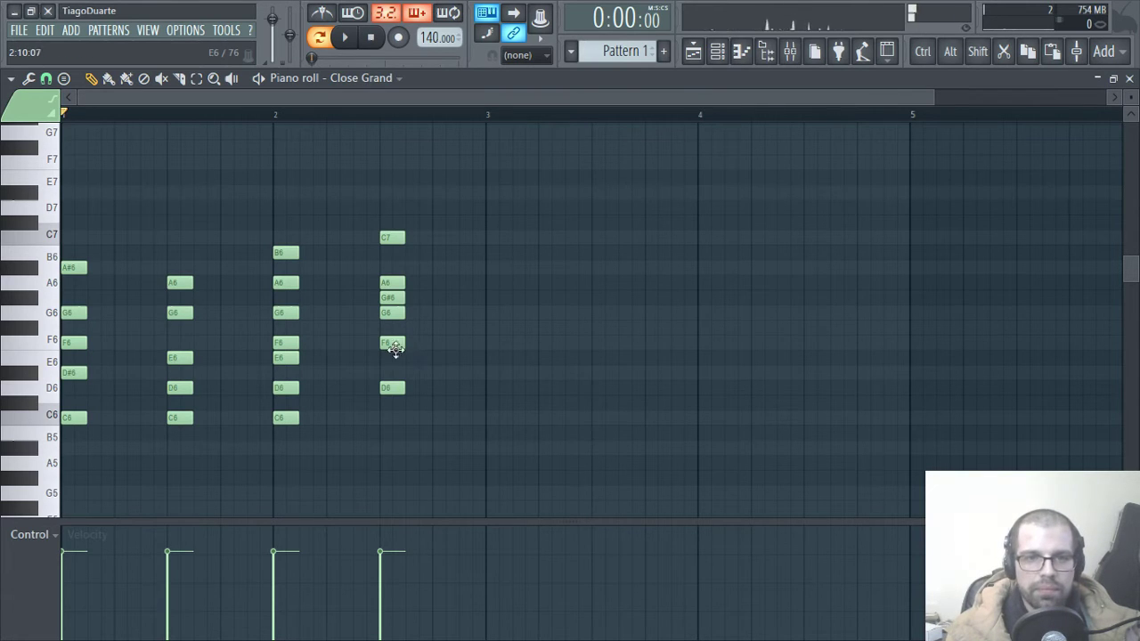
left_click(393, 344)
left_click(390, 312)
left_click(391, 296)
left_click(391, 283)
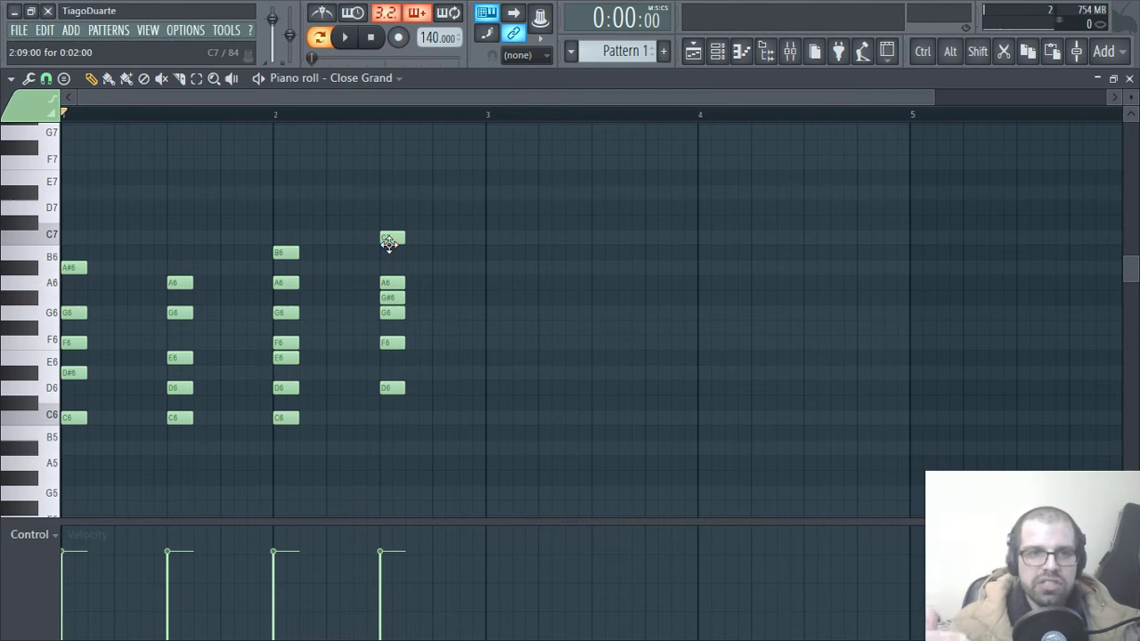
Move the entire D blues stack back down two semitones, putting its root on C6
key("ctrl")
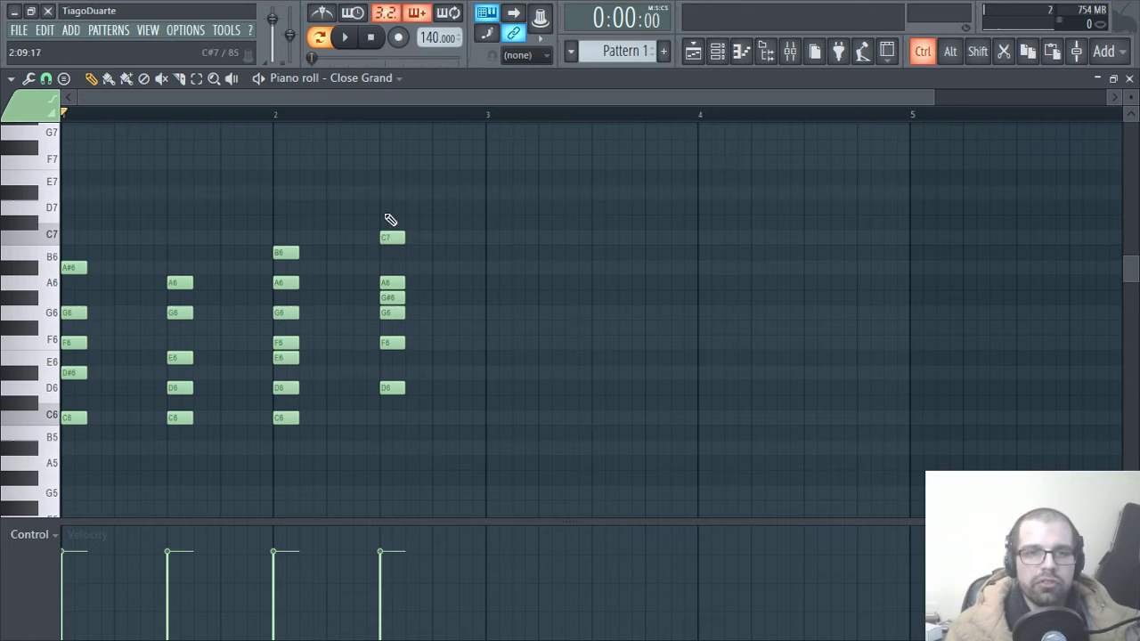
left_click_drag(389, 218, 386, 433)
left_click_drag(391, 387, 389, 412)
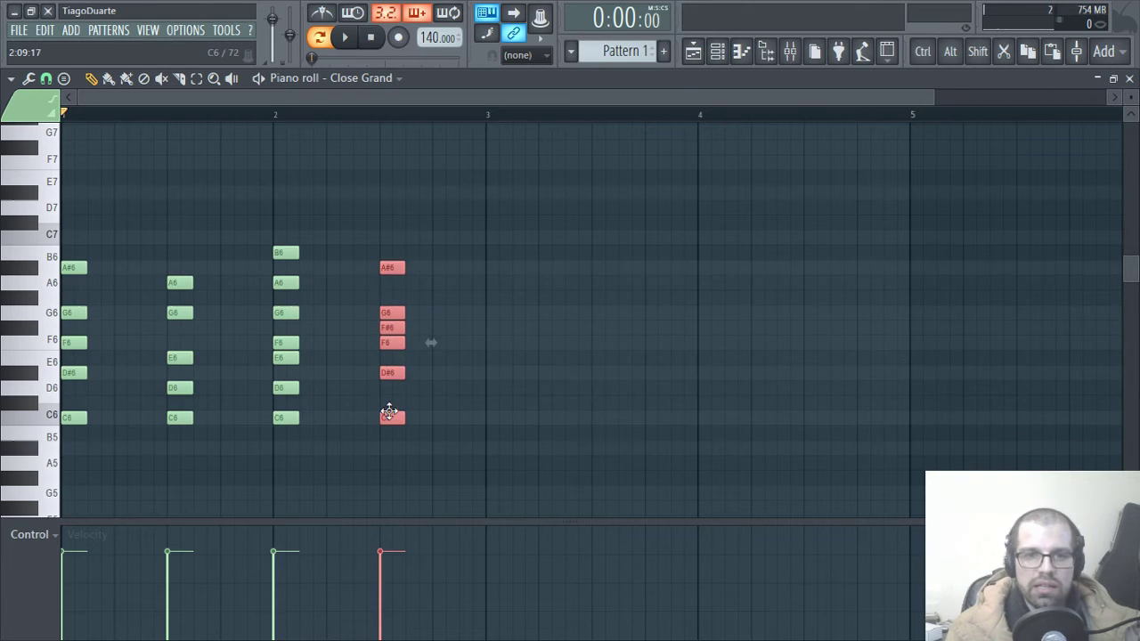
left_click(442, 413, "ctrl")
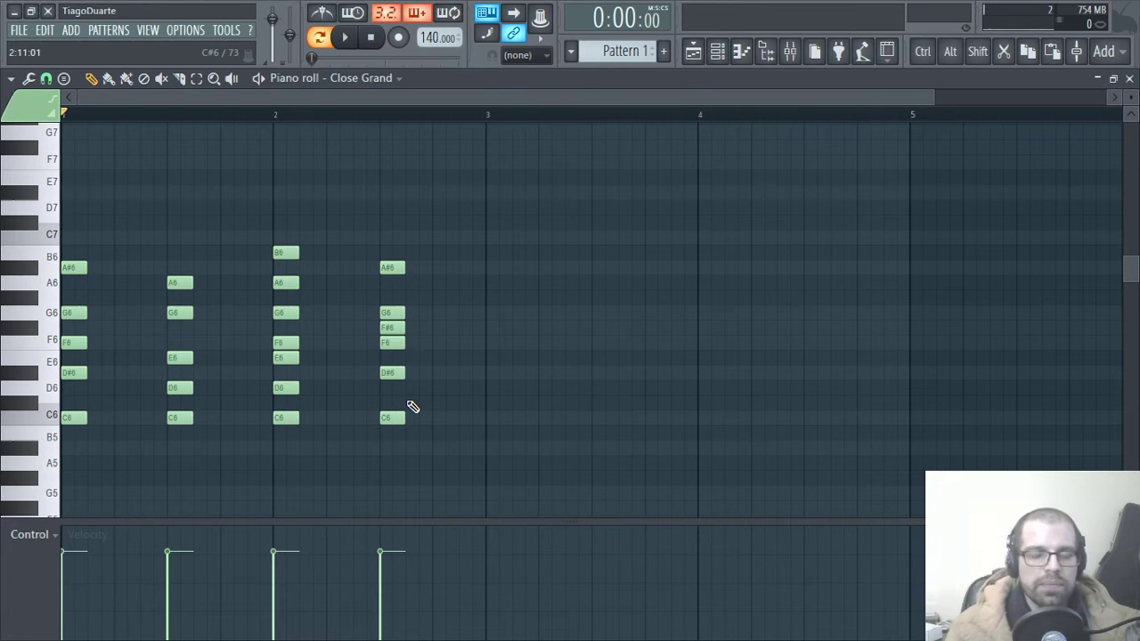
Delete all four scale stacks from bars 1 and 2 of the piano roll
left_click_drag(463, 157, 64, 469)
left_click(356, 487, "ctrl")
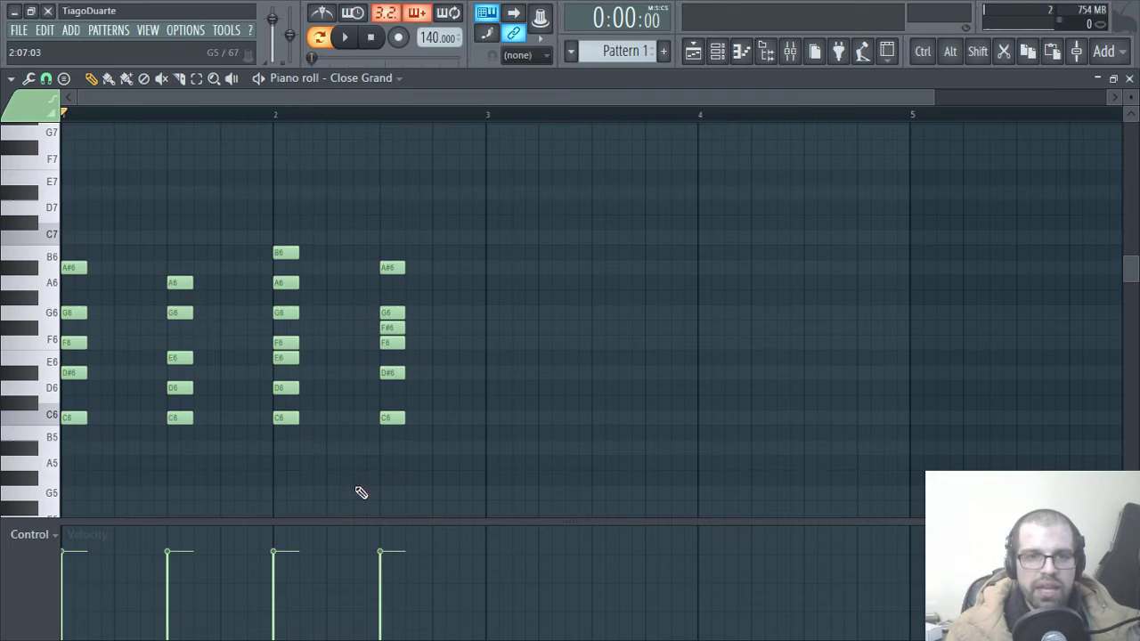
scroll(221, 389, "down", 2)
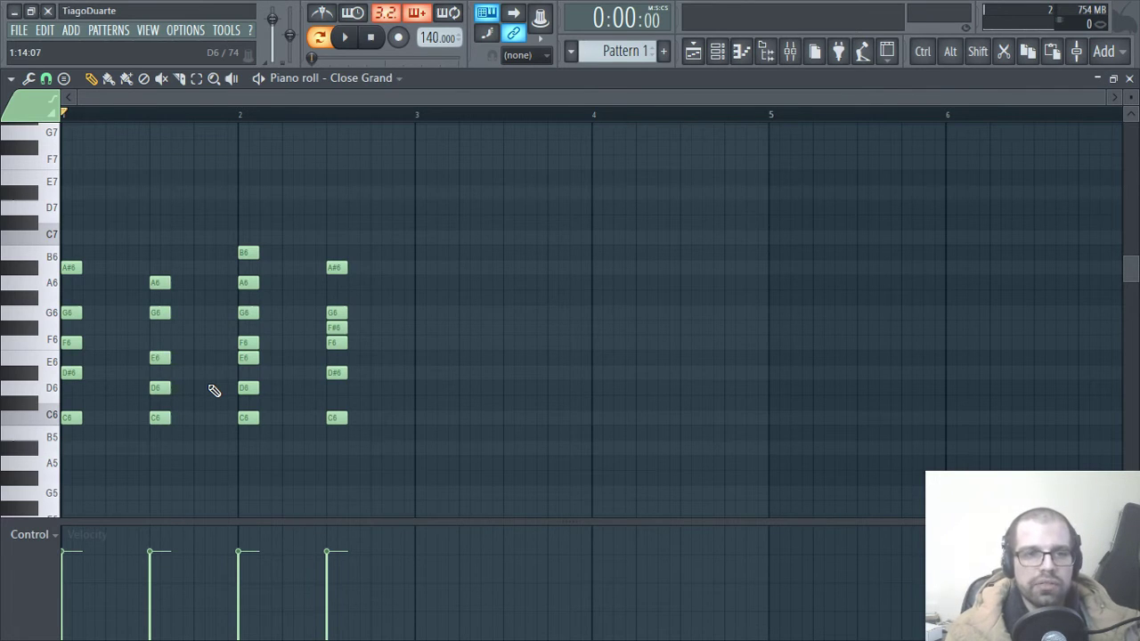
left_click_drag(407, 204, 59, 445)
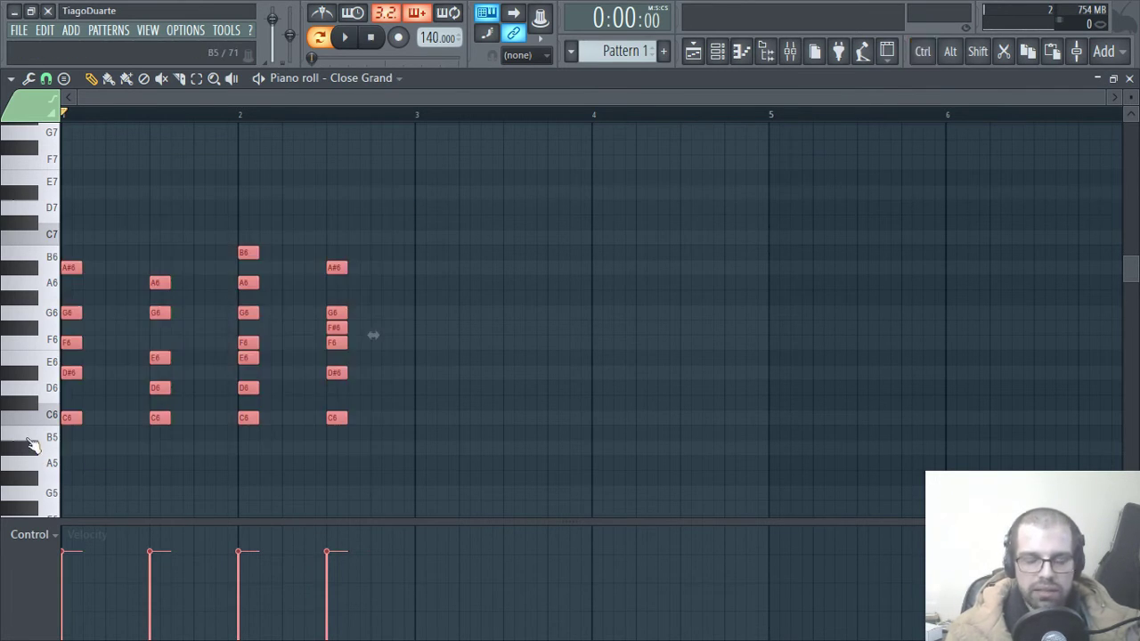
key("Delete")
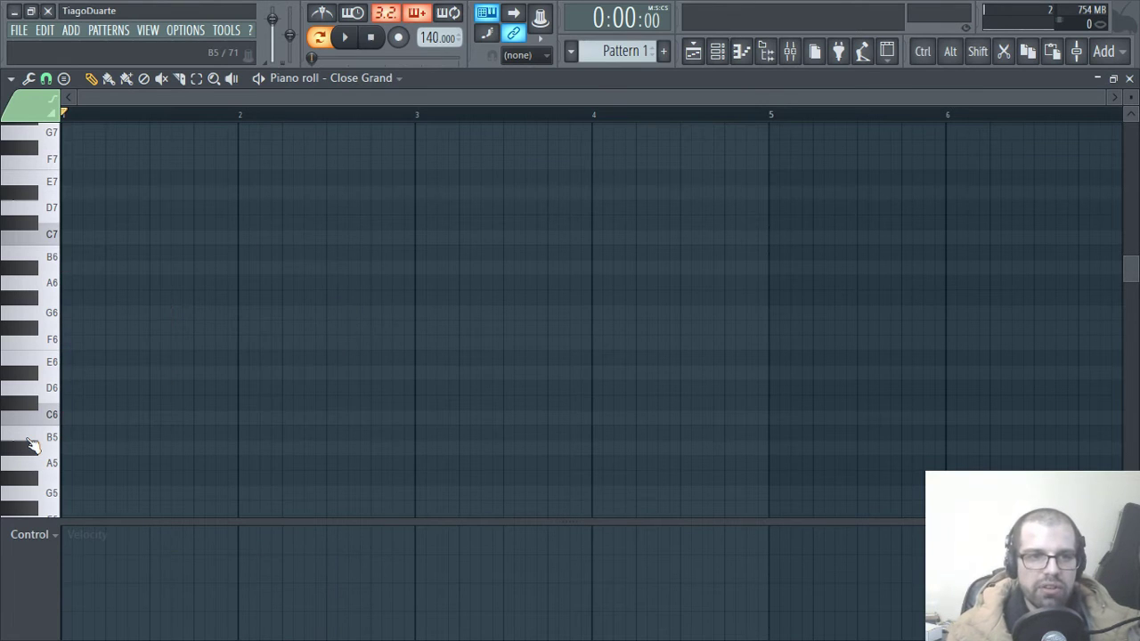
Set the scale highlighting to Minor Pentatonic with root note C, and sound C6 on the piano keyboard
left_click(11, 80)
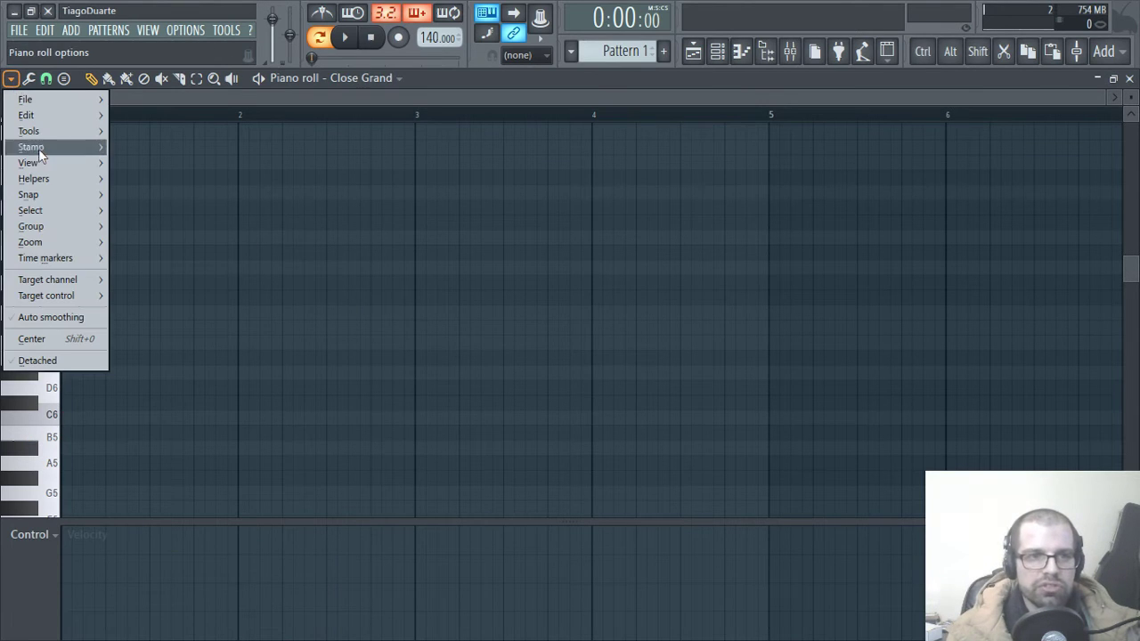
mouse_move(40, 178)
mouse_move(165, 195)
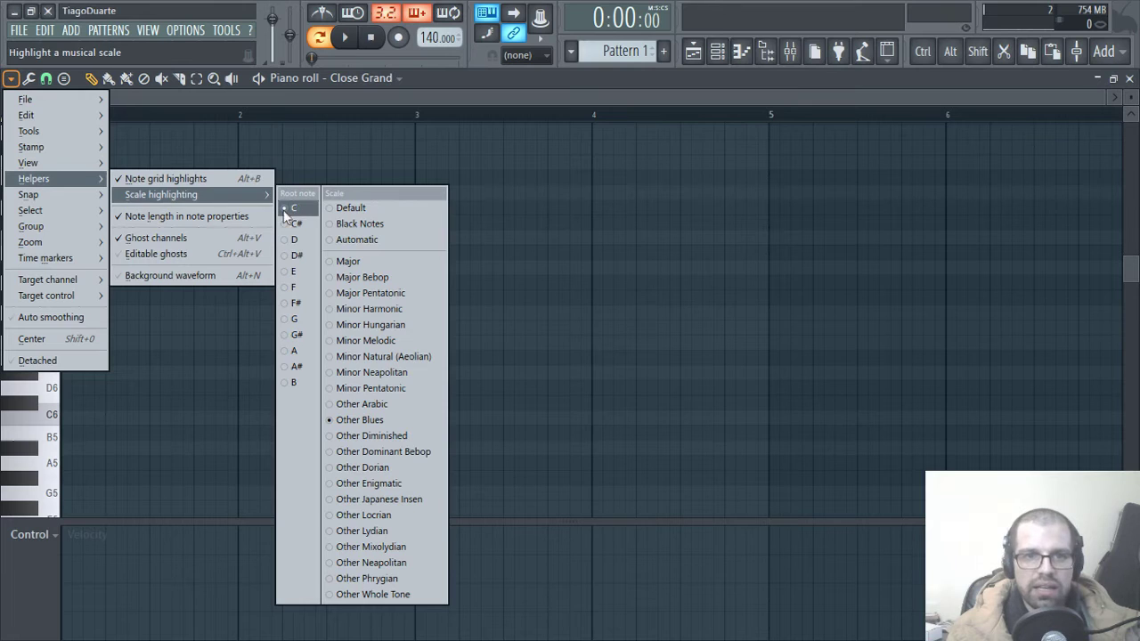
left_click(383, 390)
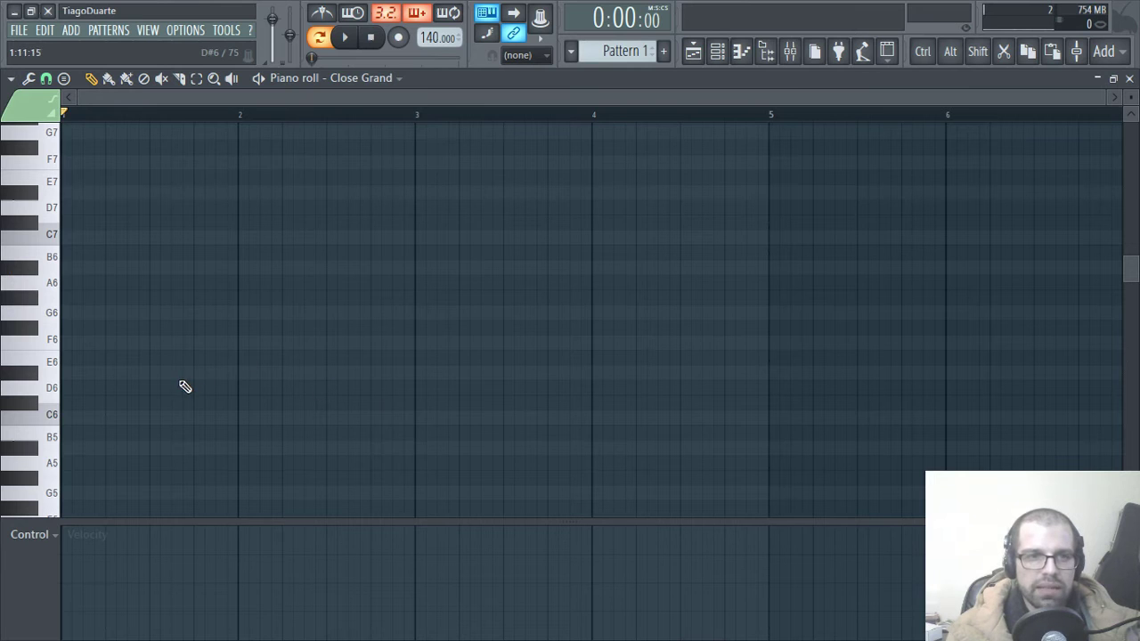
left_click(52, 419)
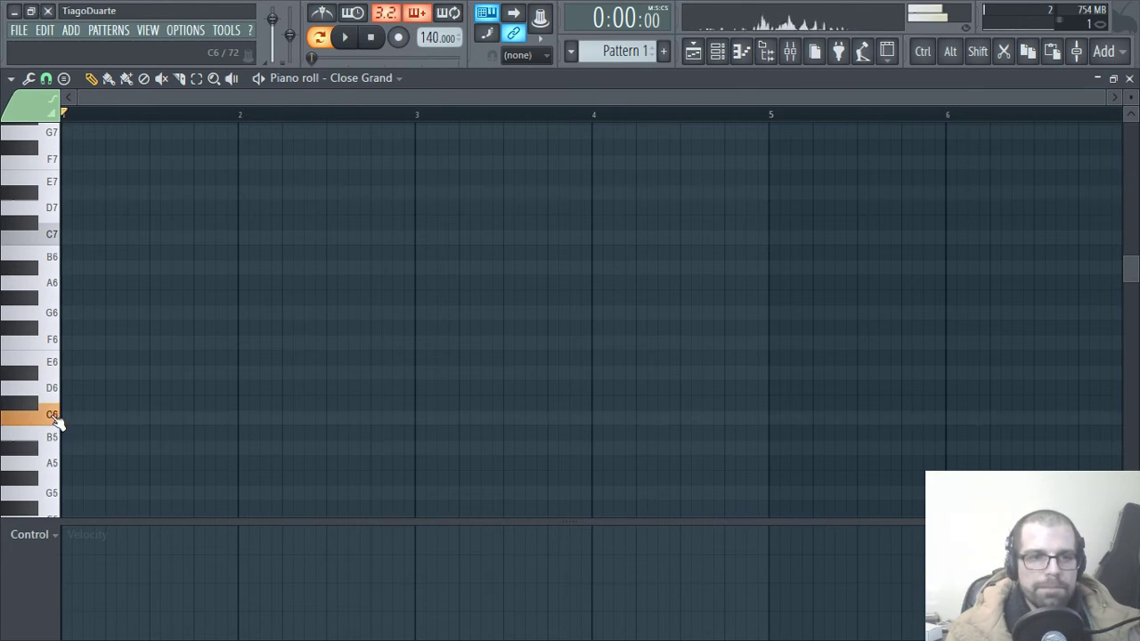
Stamp the Minor Pentatonic scale on C6 at the start of bar 1
scroll(62, 432, "up", 4)
scroll(222, 420, "down", 1)
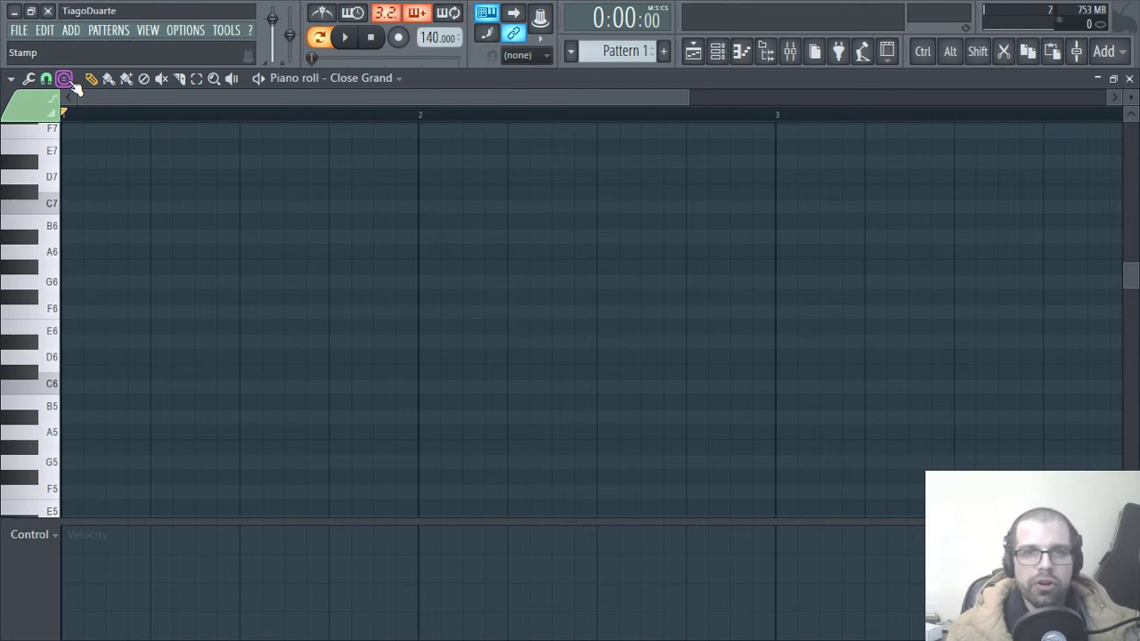
left_click(66, 79)
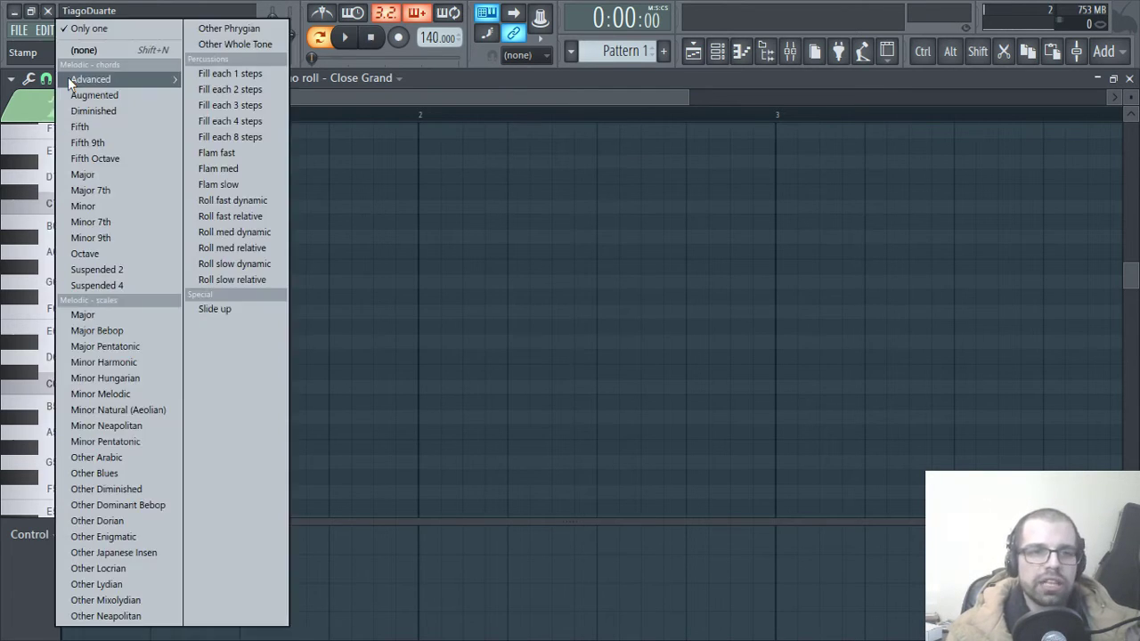
mouse_move(70, 82)
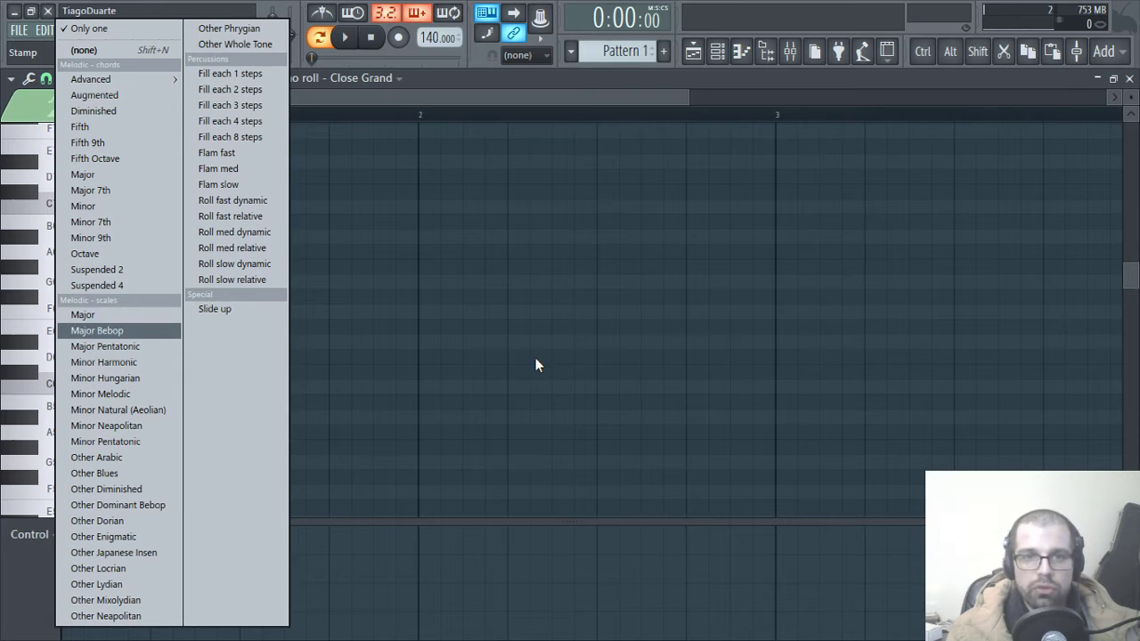
left_click(108, 443)
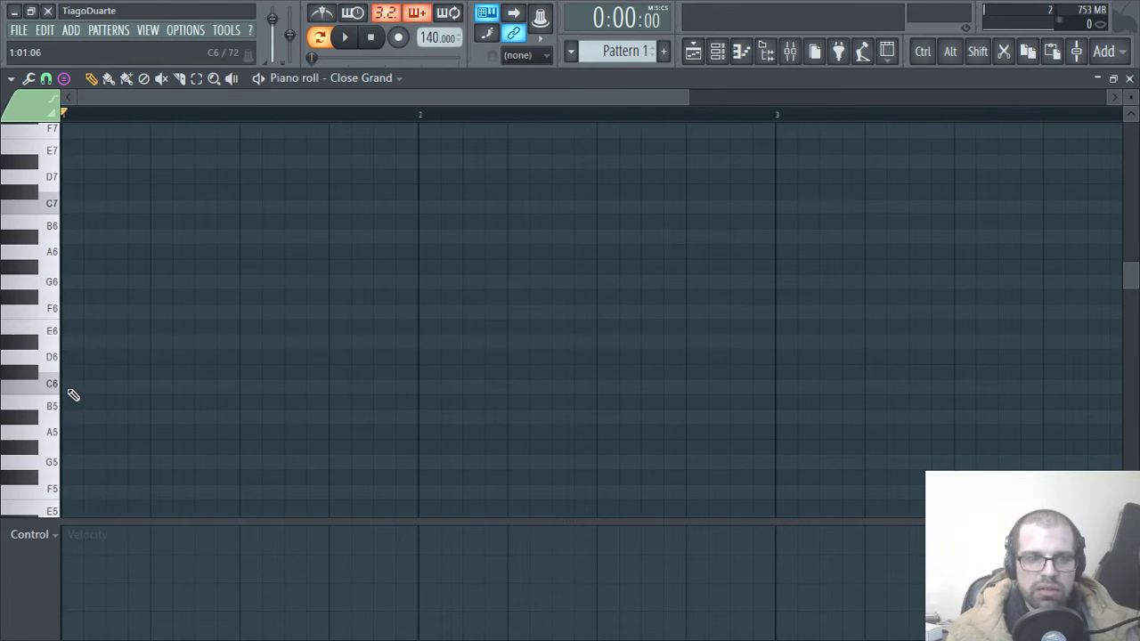
left_click(73, 395)
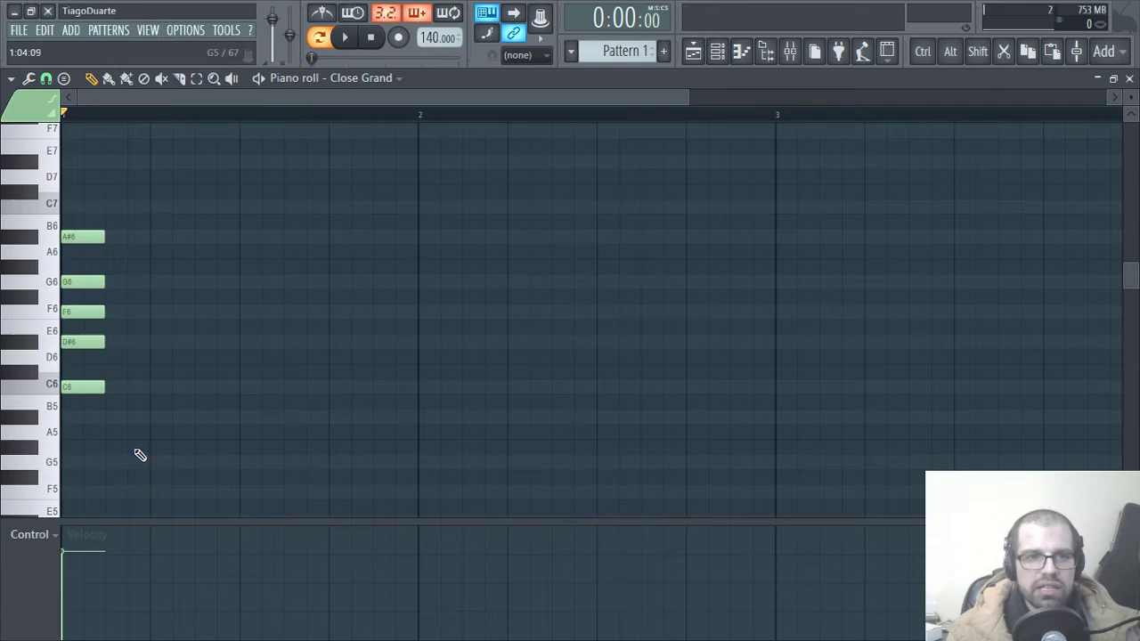
left_click_drag(145, 452, 81, 183)
right_click(110, 432)
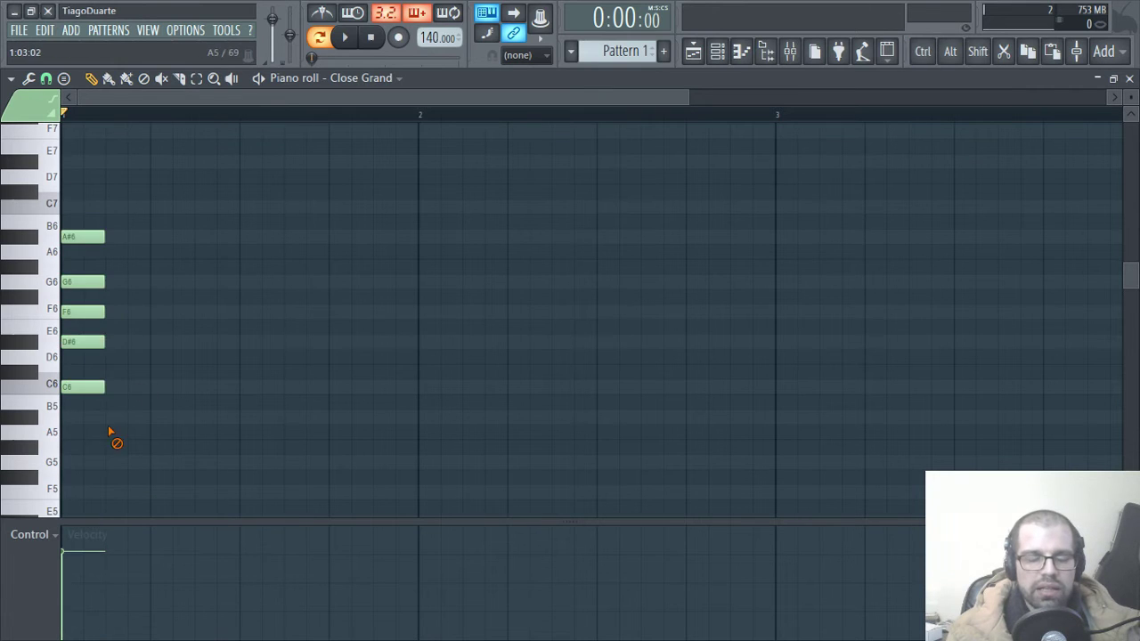
Copy the stamped scale by hand on beat 2 of bar 1 with separate notes C6, D#6, F6, G6 and A#6
left_click(157, 388)
left_click(155, 344)
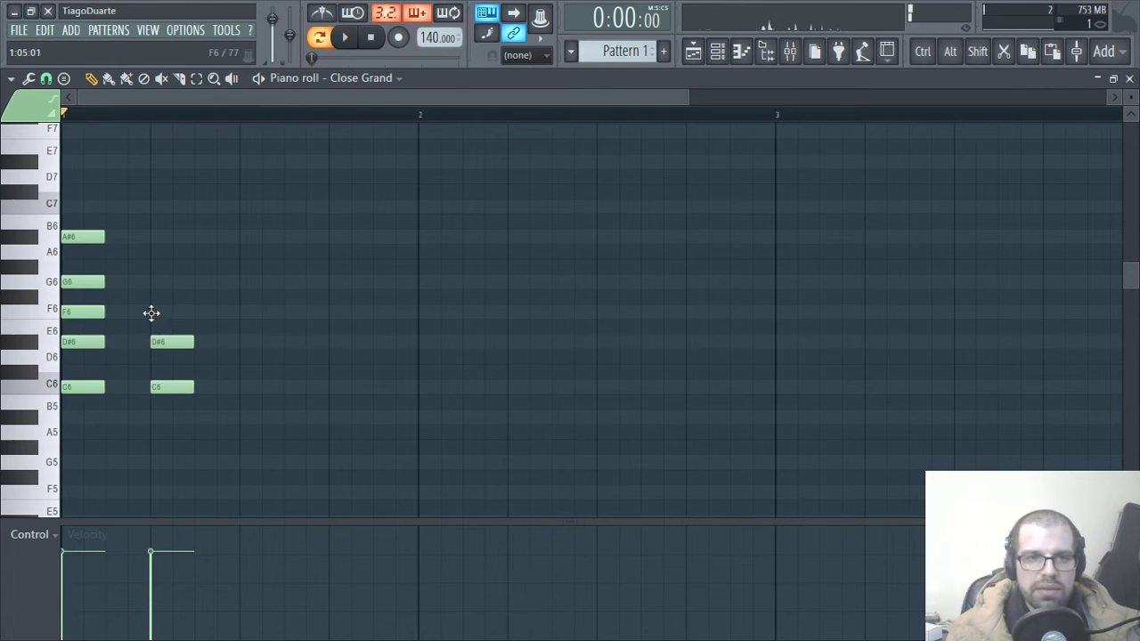
left_click(151, 313)
left_click(152, 282)
left_click(153, 236)
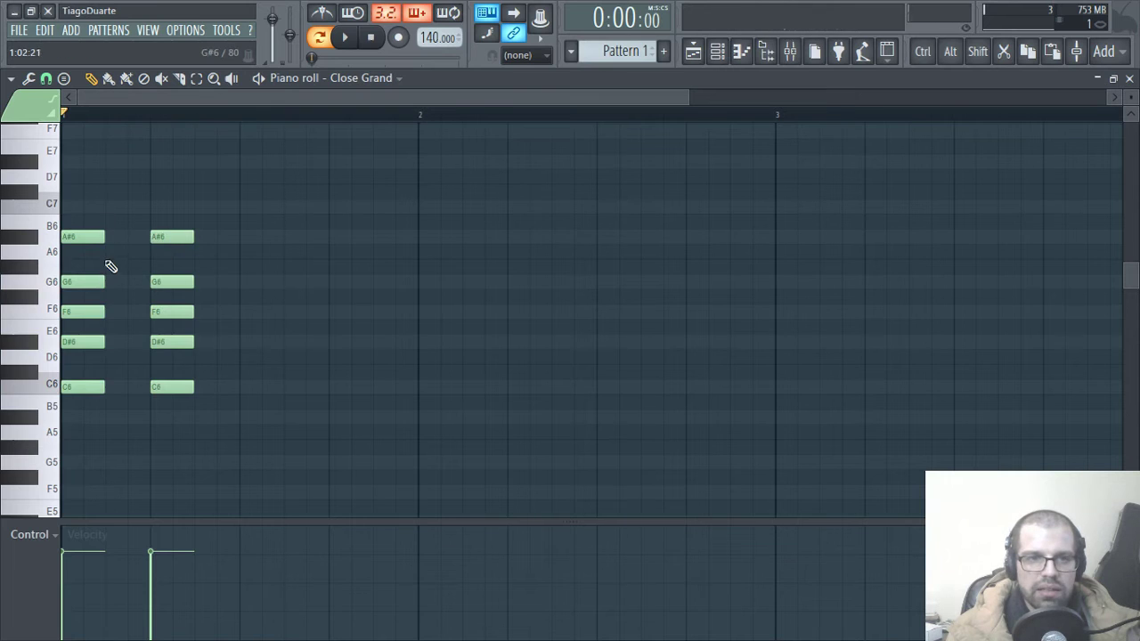
left_click_drag(110, 426, 89, 263)
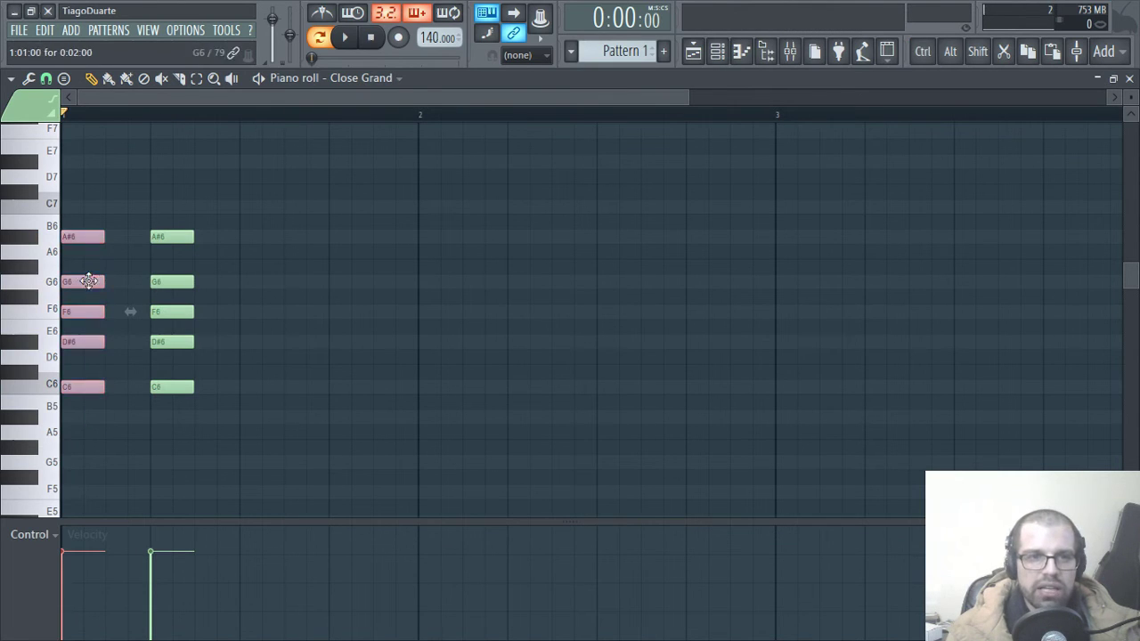
left_click(118, 349, "ctrl")
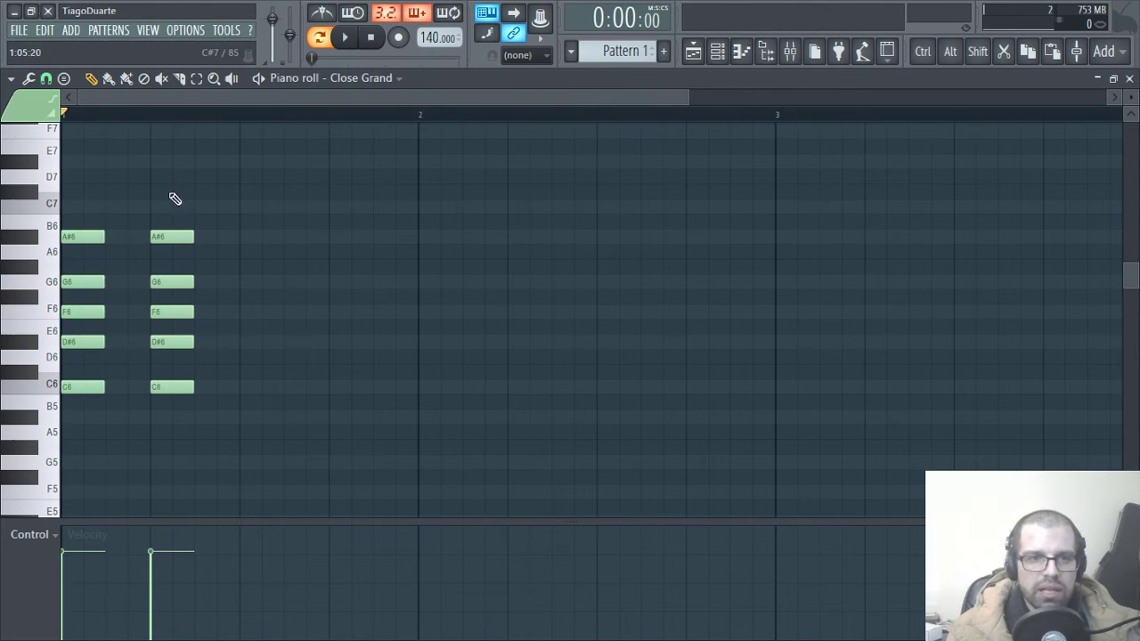
Delete the five hand-placed notes on beat 2 of bar 1 one by one
right_click(173, 237)
right_click(173, 282)
right_click(174, 312)
right_click(174, 342)
right_click(176, 387)
Move the grouped C minor pentatonic stack from the start to the middle of bar 1, keeping its pitches
mouse_move(80, 387)
left_mouse_down()
mouse_move(449, 383)
mouse_move(79, 387)
left_mouse_up()
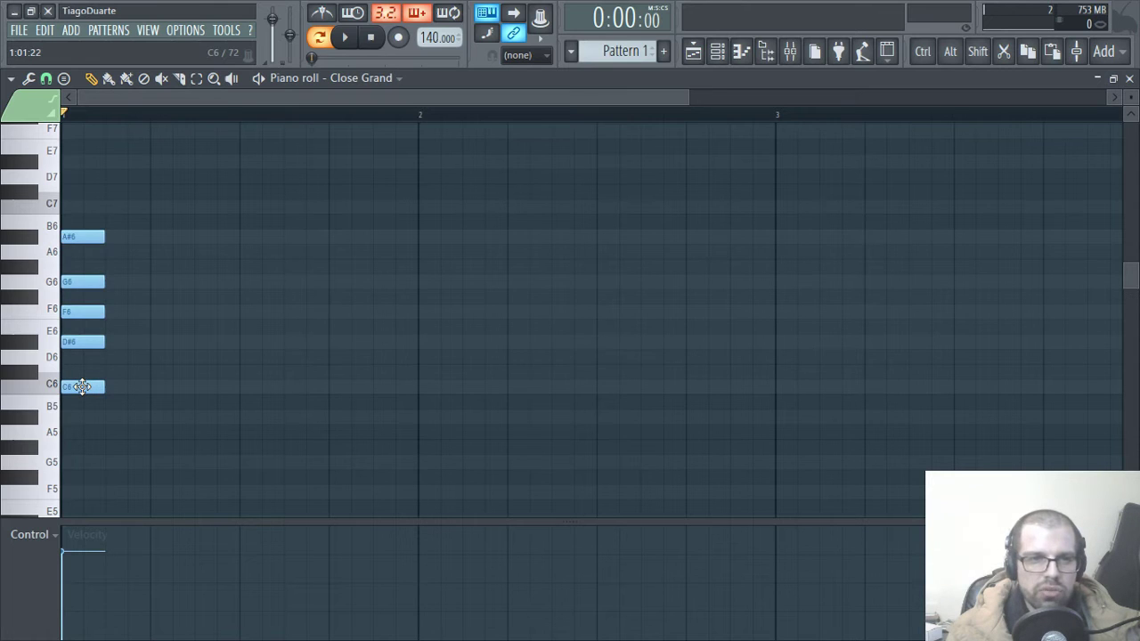
left_click_drag(78, 386, 261, 390)
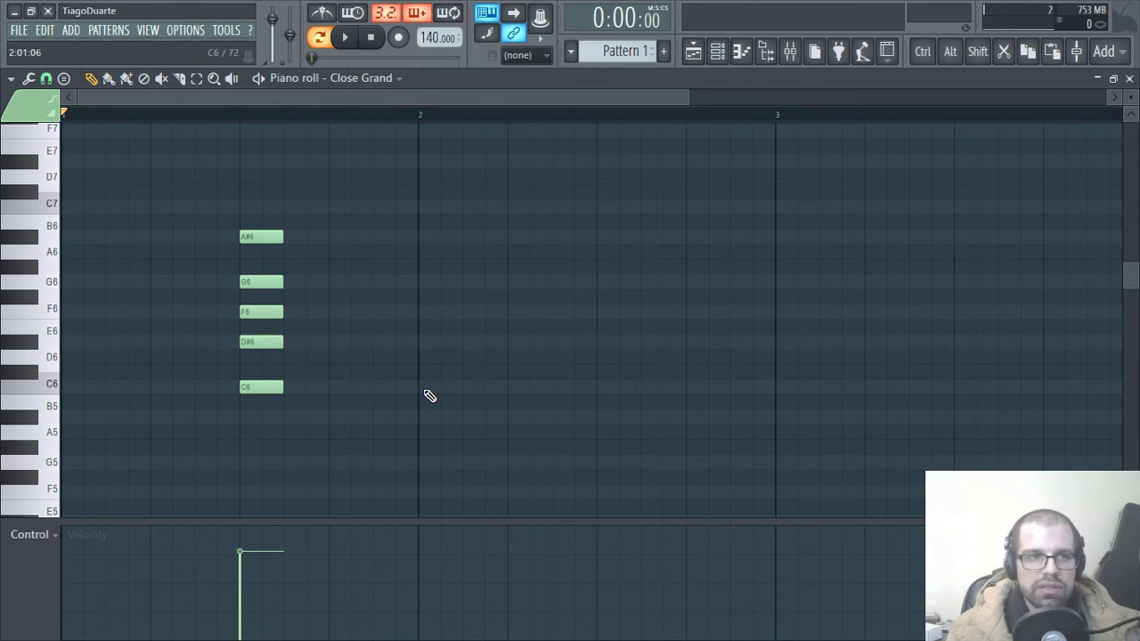
Place an ascending run of consecutive notes C6, D#6, F6, G6 and A#6 from the start of bar 2
left_click(427, 387)
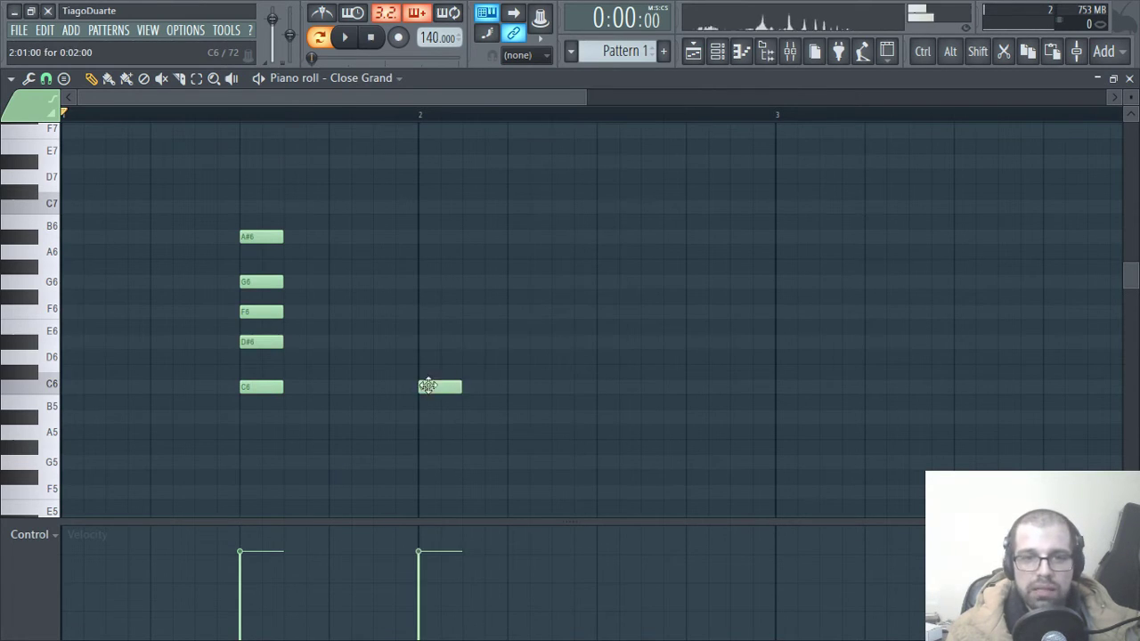
left_click(465, 342)
left_click(527, 312)
left_click(559, 282)
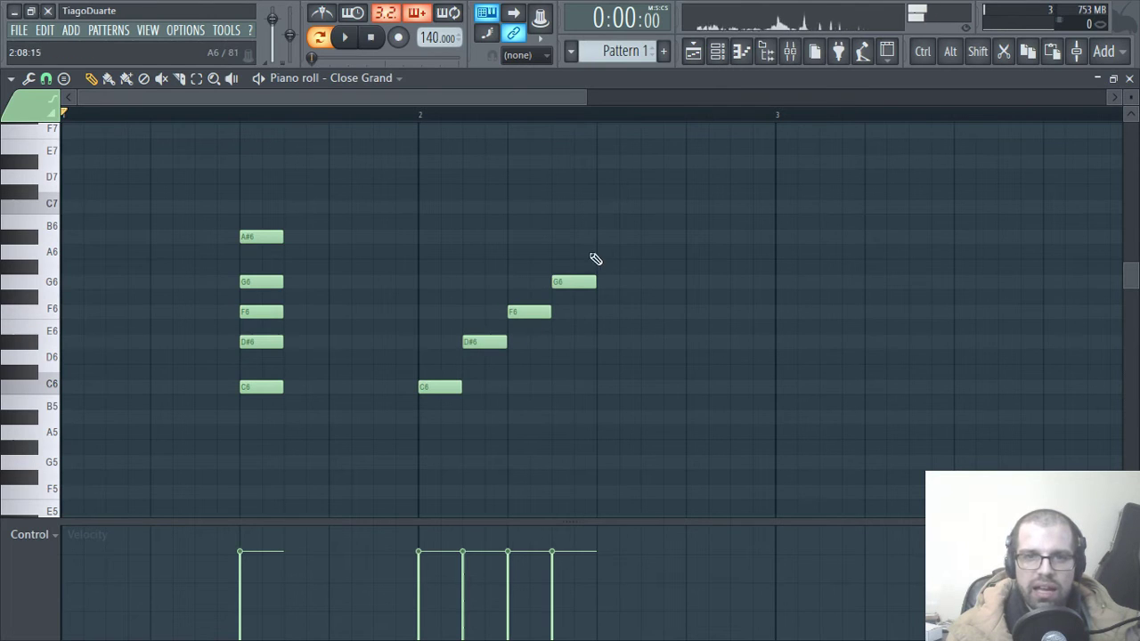
left_click(605, 237)
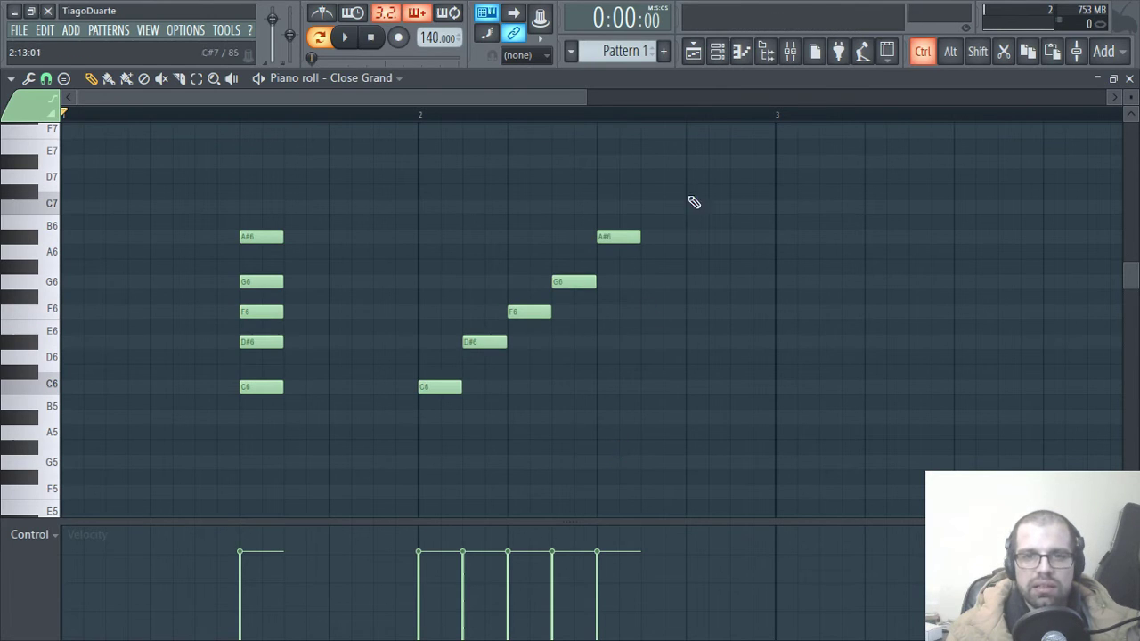
Select the five ascending notes in bar 2 and group them, checking that they respond as one unit
left_click_drag(687, 186, 436, 438)
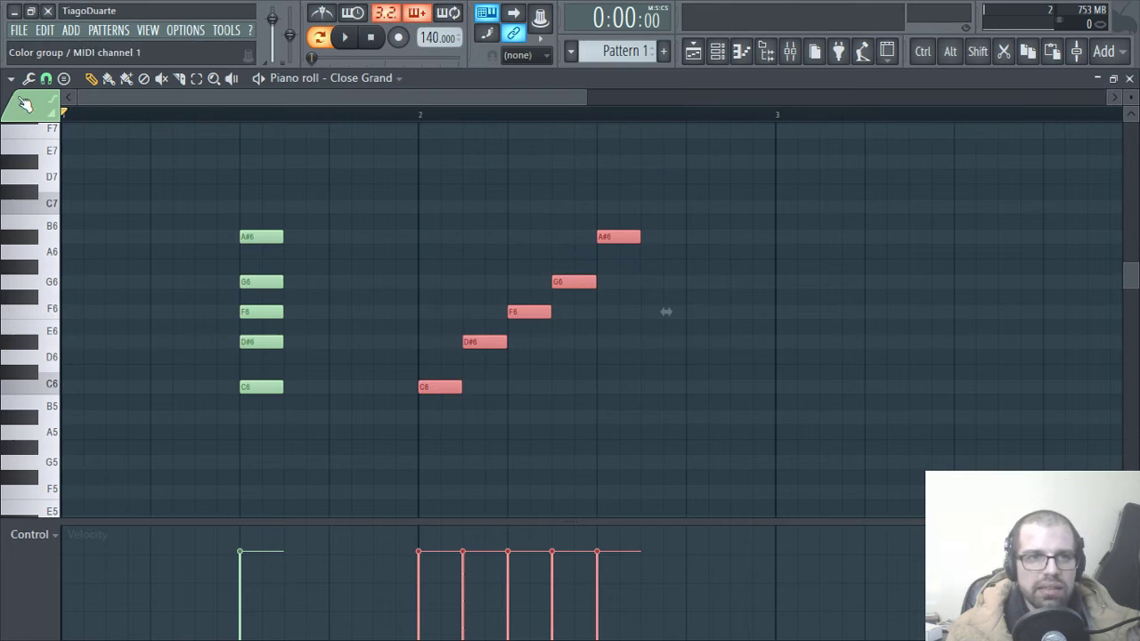
left_click(13, 79)
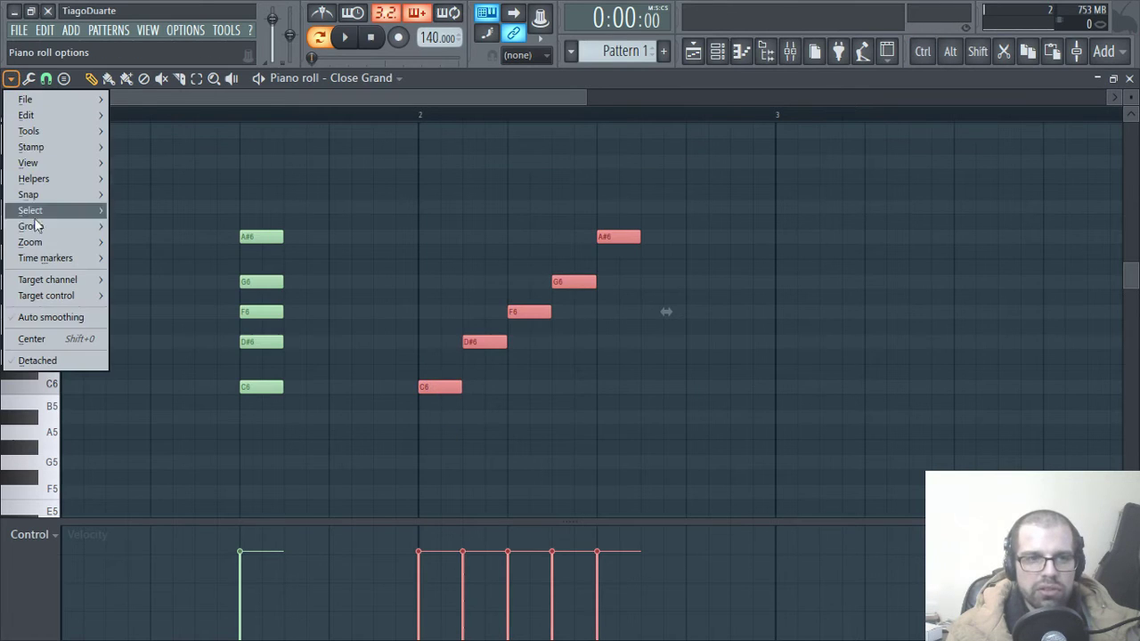
mouse_move(48, 225)
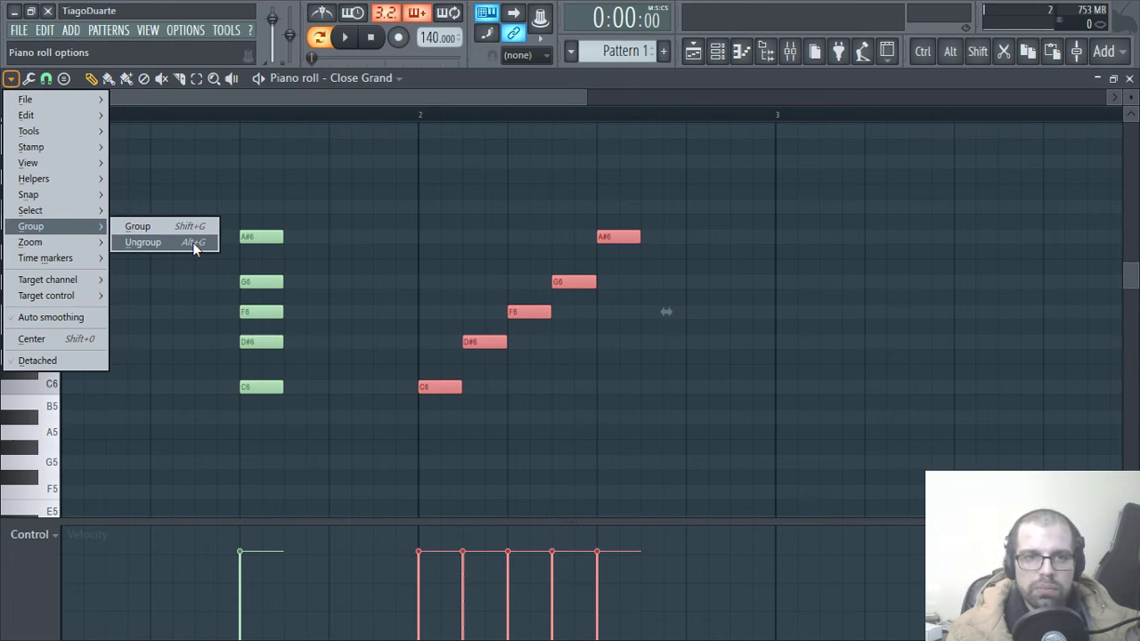
left_click(150, 225)
key("ctrl+d")
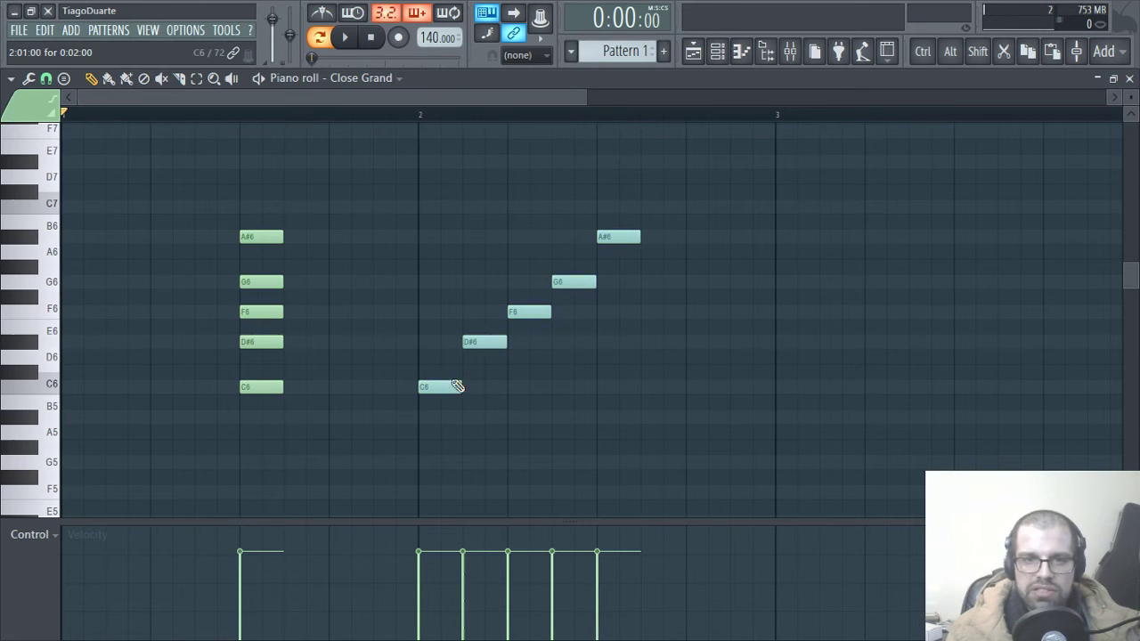
mouse_move(431, 388)
left_mouse_down()
mouse_move(712, 383)
mouse_move(437, 390)
left_mouse_up()
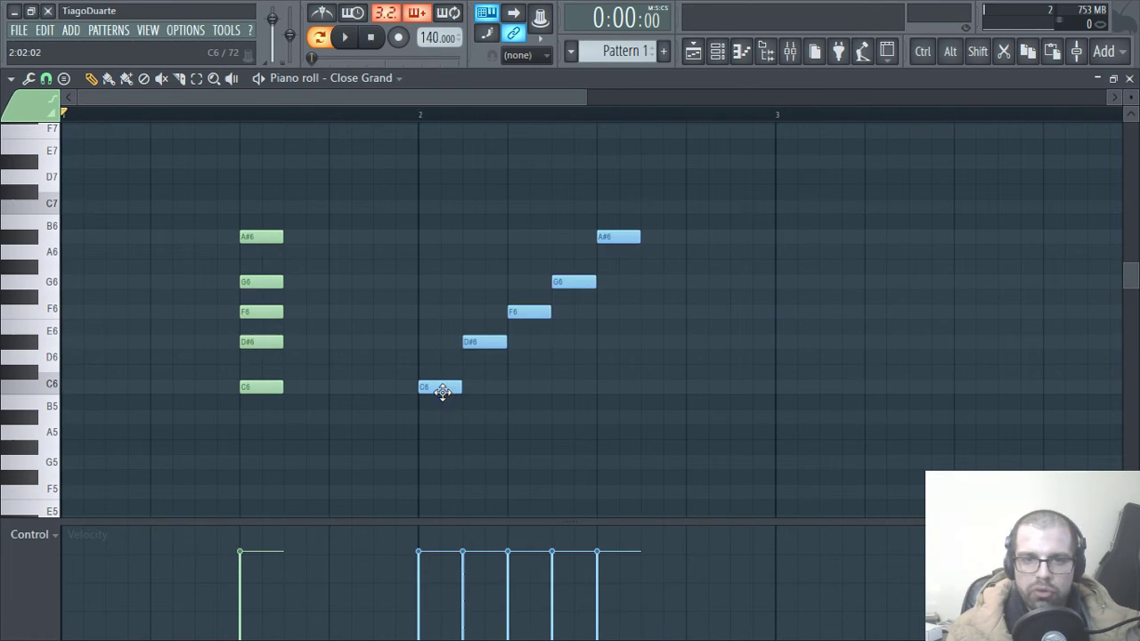
mouse_move(575, 285)
left_mouse_down()
mouse_move(873, 272)
mouse_move(546, 288)
mouse_move(565, 288)
left_mouse_up()
Select the grouped ascending notes in bar 2 and ungroup them into independent notes
left_click(561, 304, "ctrl")
left_click_drag(694, 194, 427, 394)
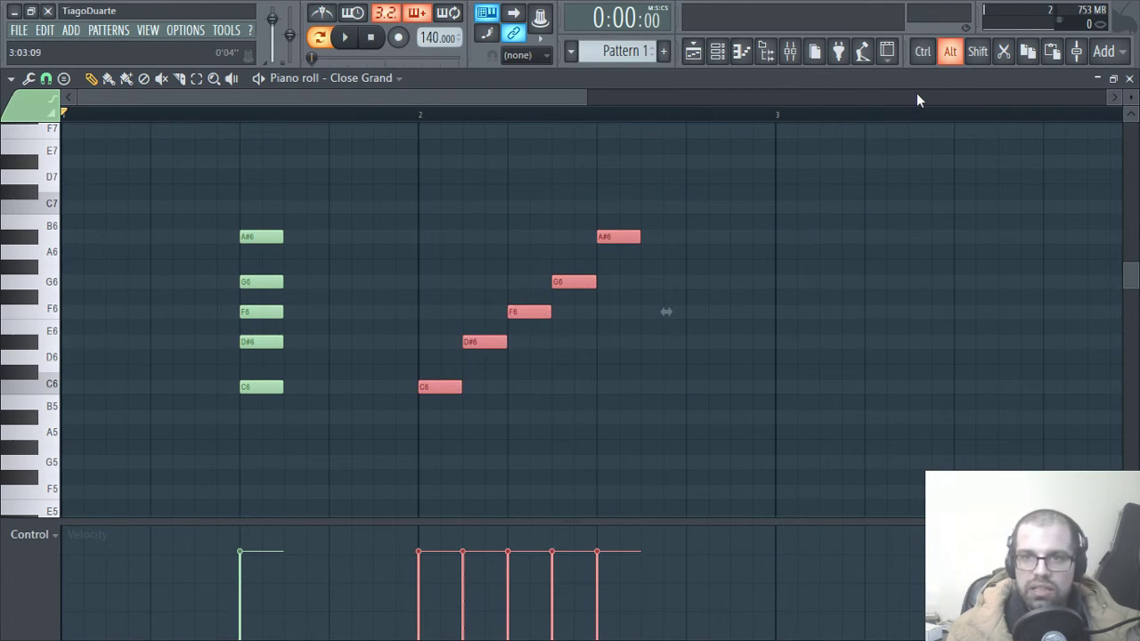
left_click(771, 312)
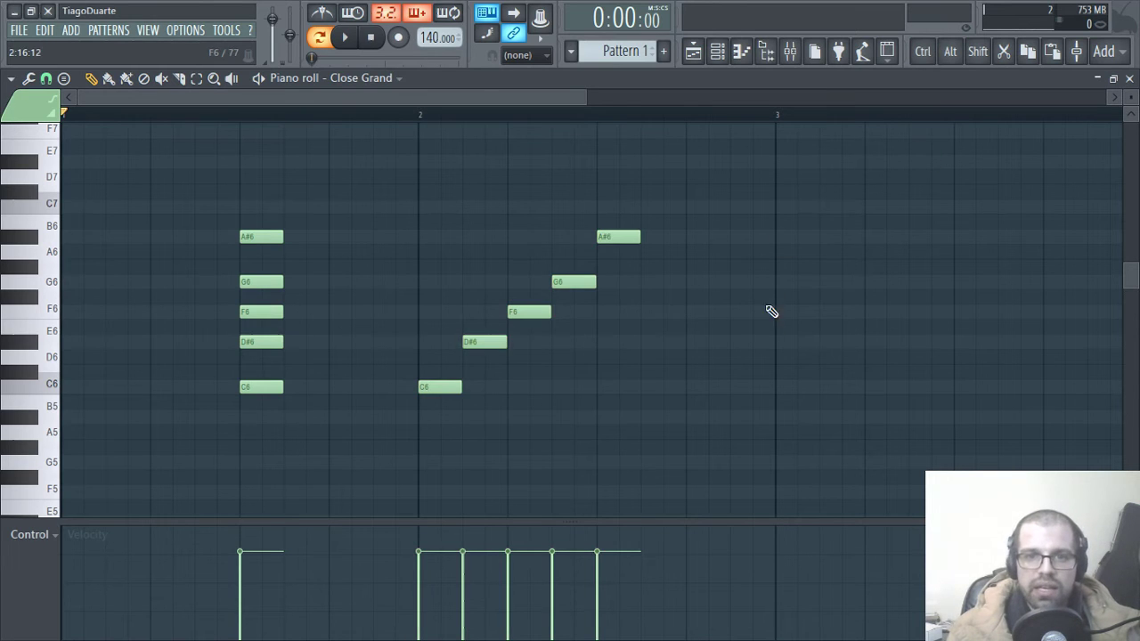
left_click(515, 407)
right_click(519, 409)
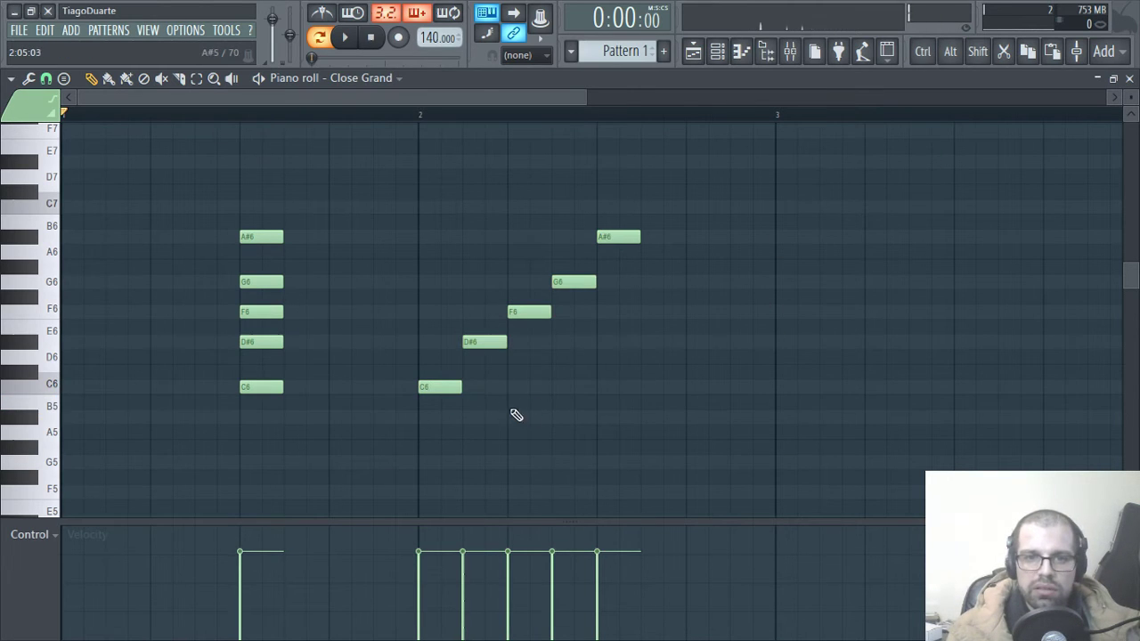
Delete the five notes of the ascending run in bar 2 one by one
mouse_move(429, 385)
left_mouse_down()
mouse_move(739, 386)
mouse_move(438, 395)
left_mouse_up()
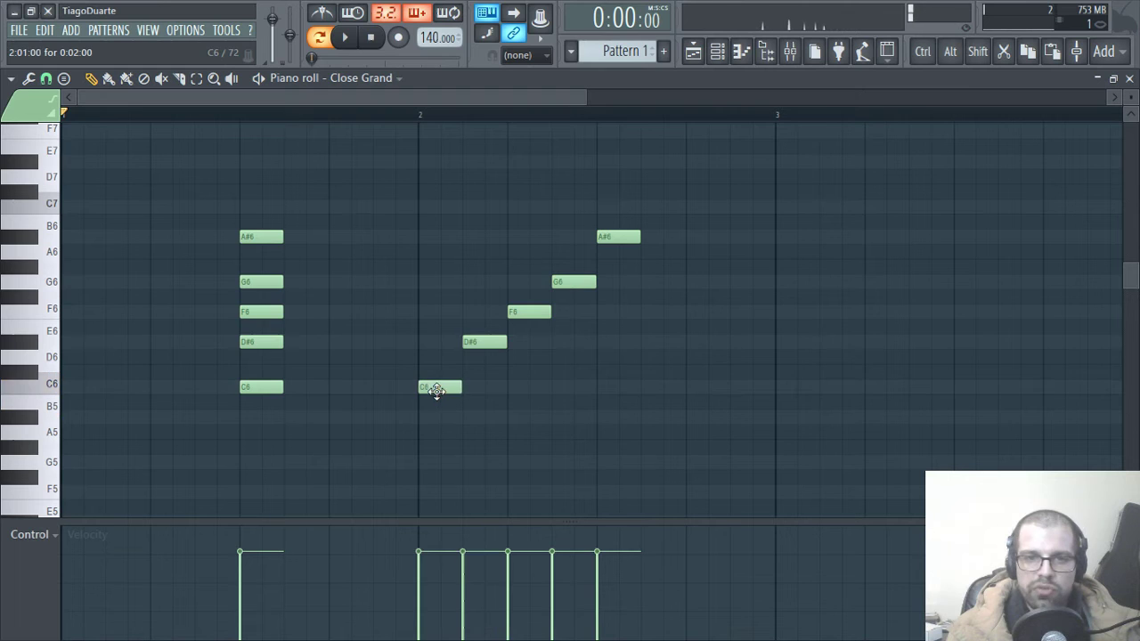
right_click(440, 387)
right_click(485, 342)
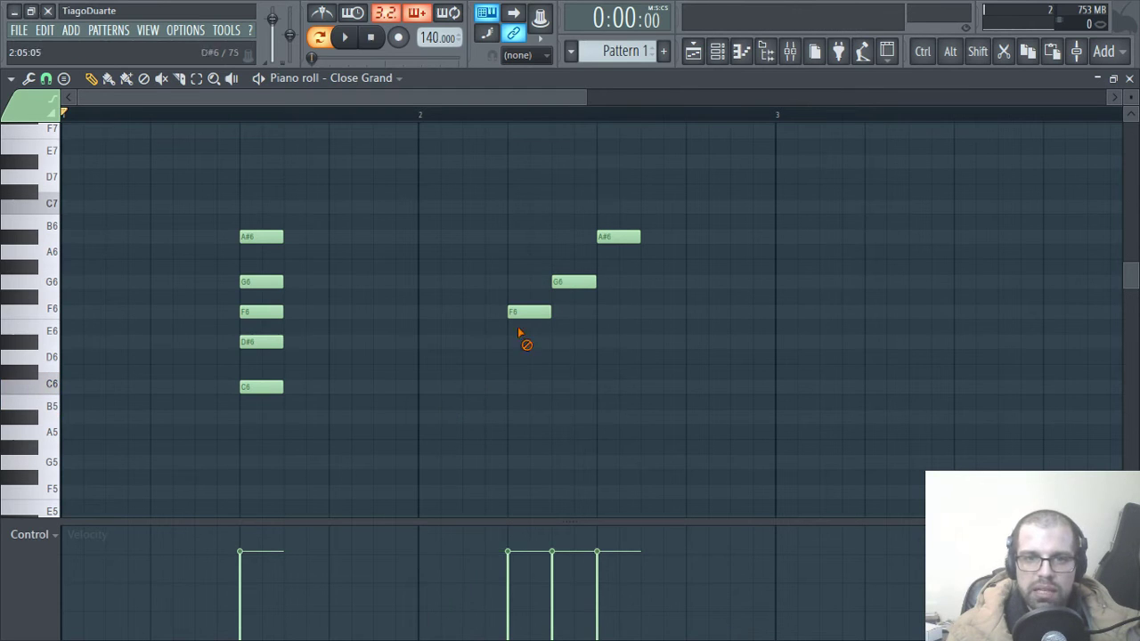
right_click(529, 311)
right_click(574, 281)
right_click(618, 237)
Move the grouped C minor pentatonic stack to the start of bar 1, keeping its pitches, and ungroup its notes
left_click_drag(261, 236, 83, 237)
key("ctrl")
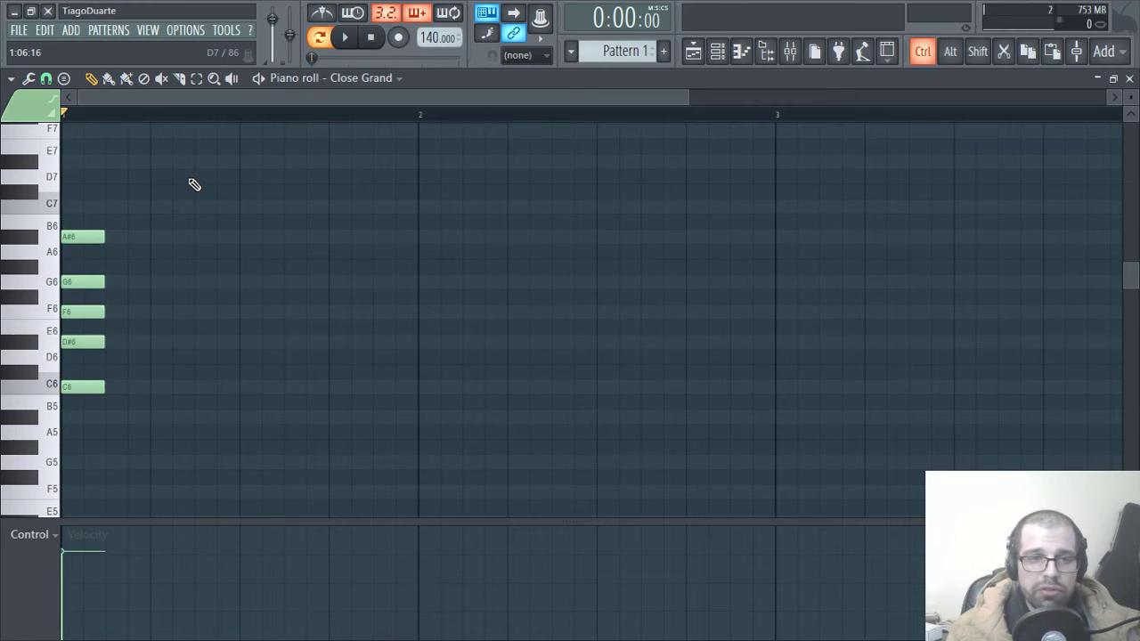
left_click_drag(220, 233, 84, 420)
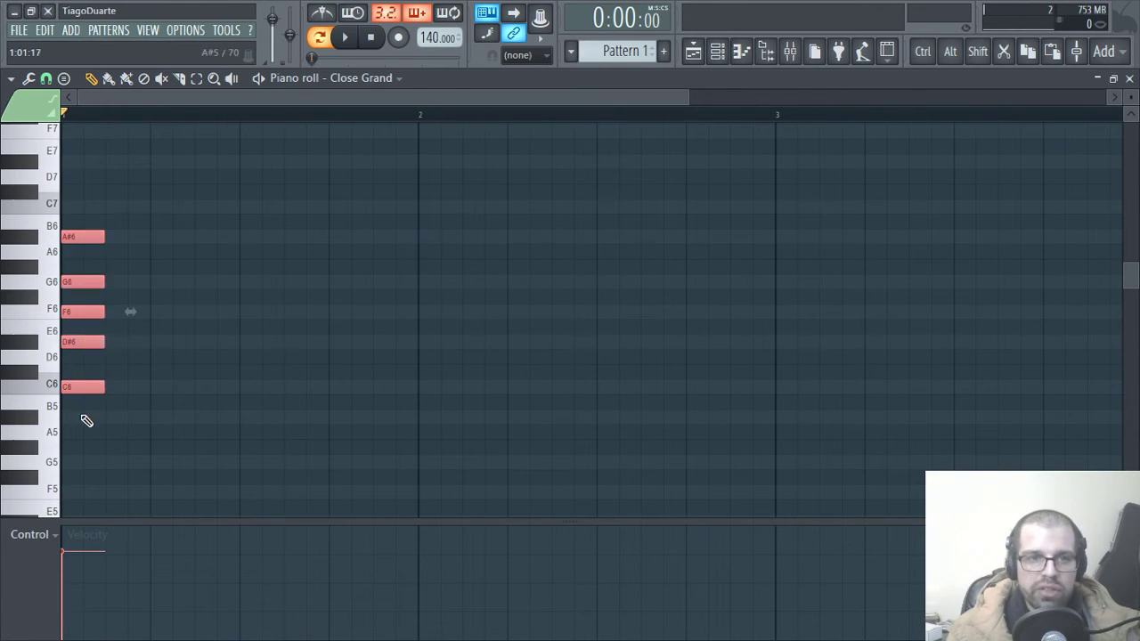
left_click(11, 78)
mouse_move(36, 226)
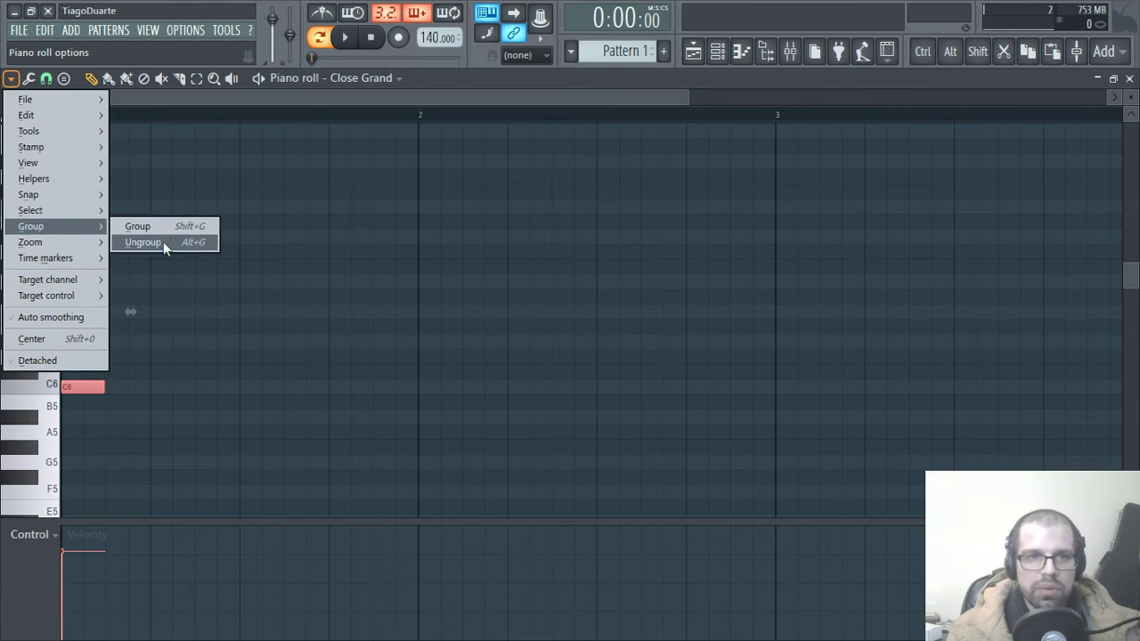
left_click(158, 242)
mouse_move(78, 387)
left_mouse_down()
mouse_move(323, 387)
mouse_move(79, 388)
left_mouse_up()
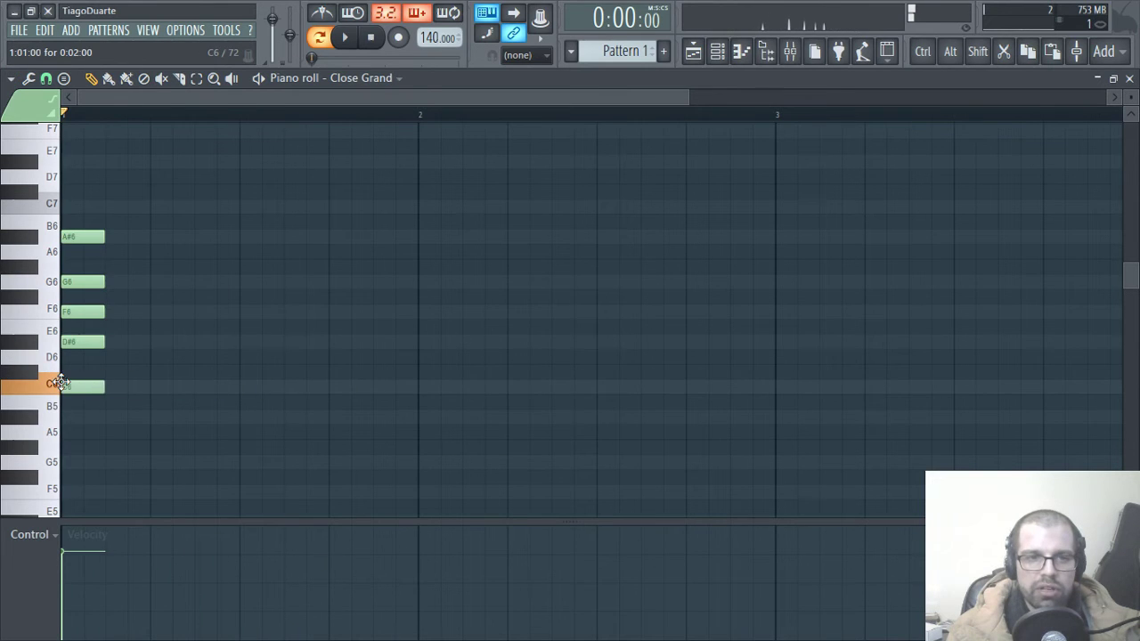
Select the five stacked notes at the start of bar 1 and group them again
left_click(63, 78)
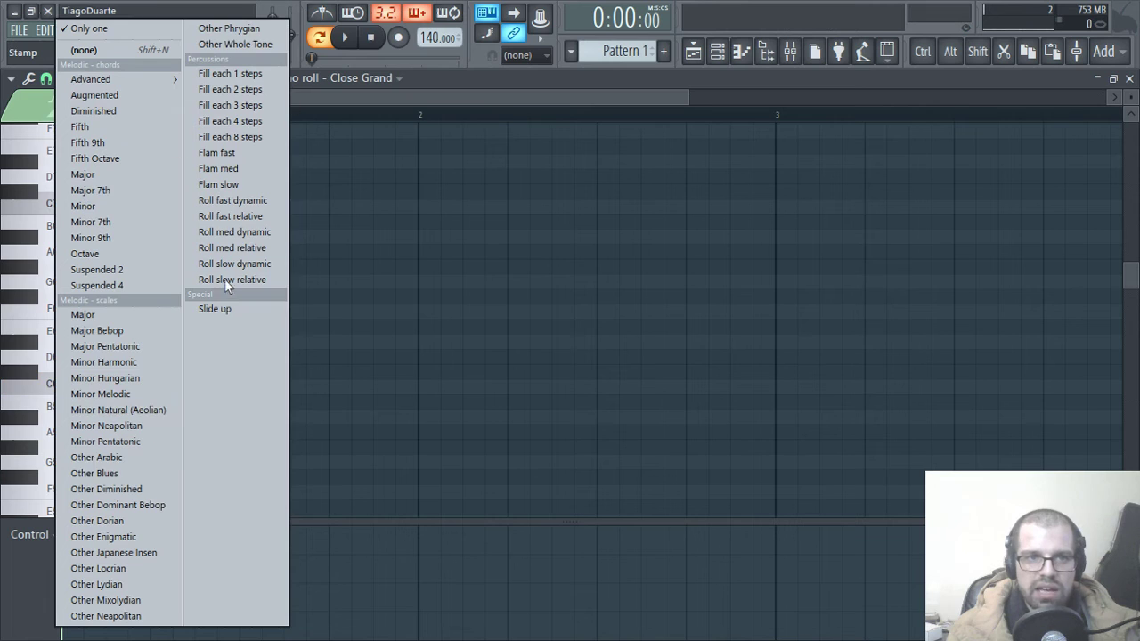
left_click(591, 266)
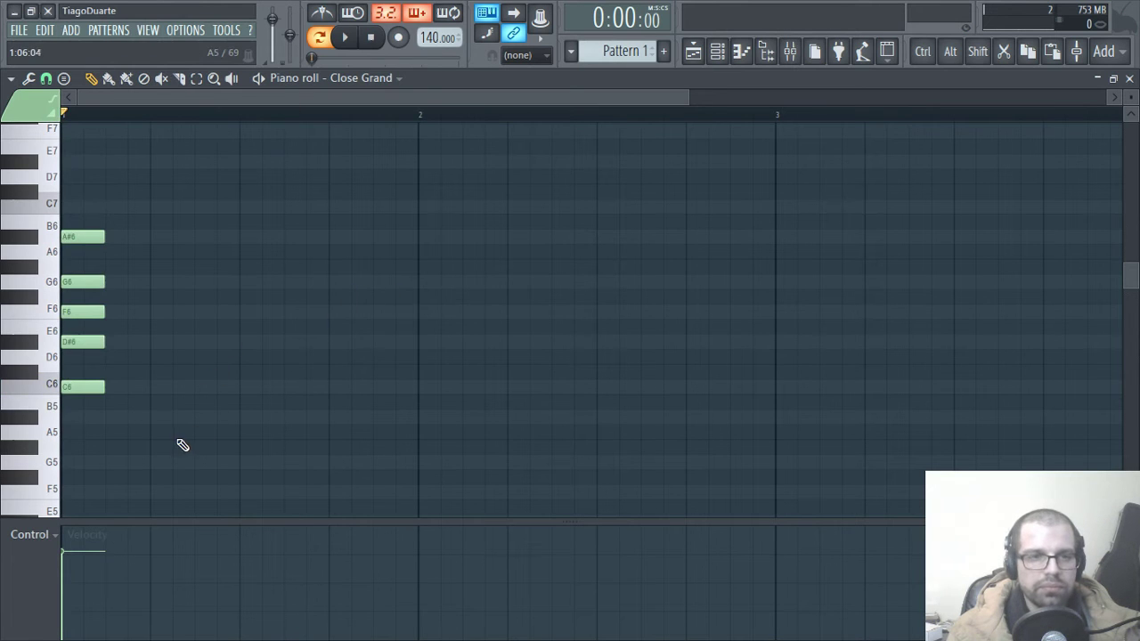
left_click_drag(189, 467, 67, 178)
left_click(11, 79)
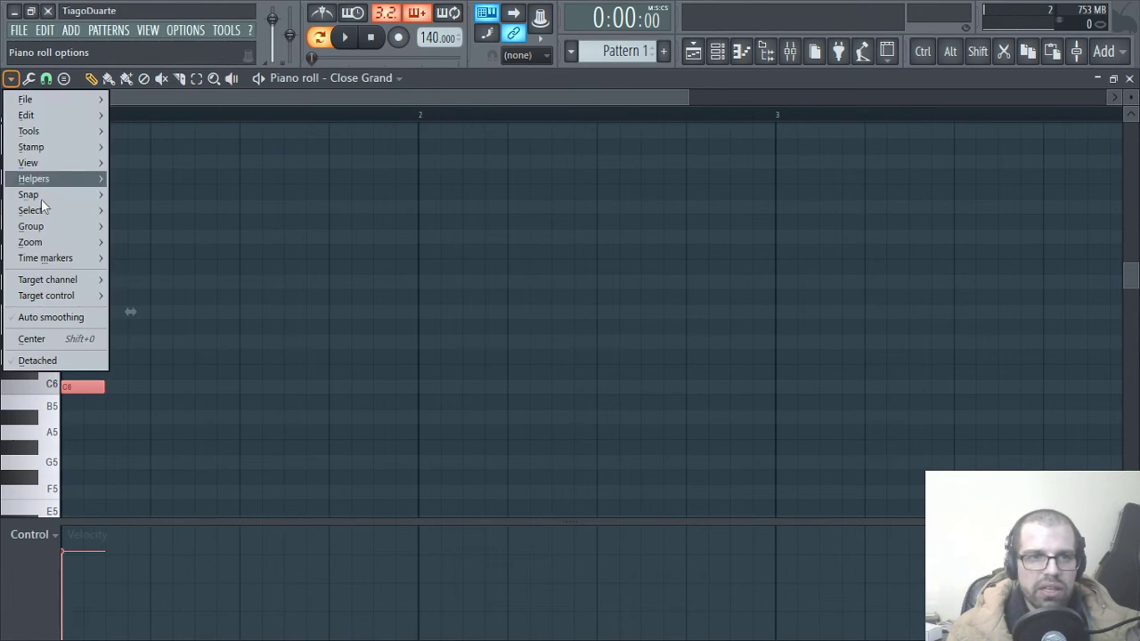
mouse_move(65, 223)
left_click(134, 223)
left_click(160, 232)
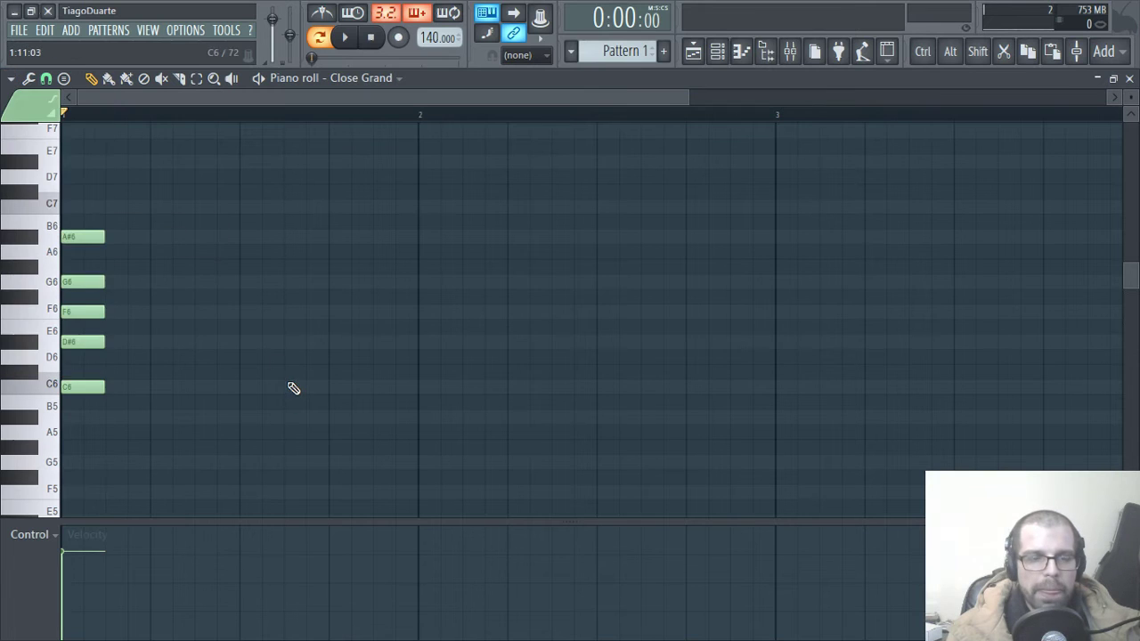
Shorten the grouped stack at the start of bar 1 to one step per note
left_click_drag(191, 185, 74, 463)
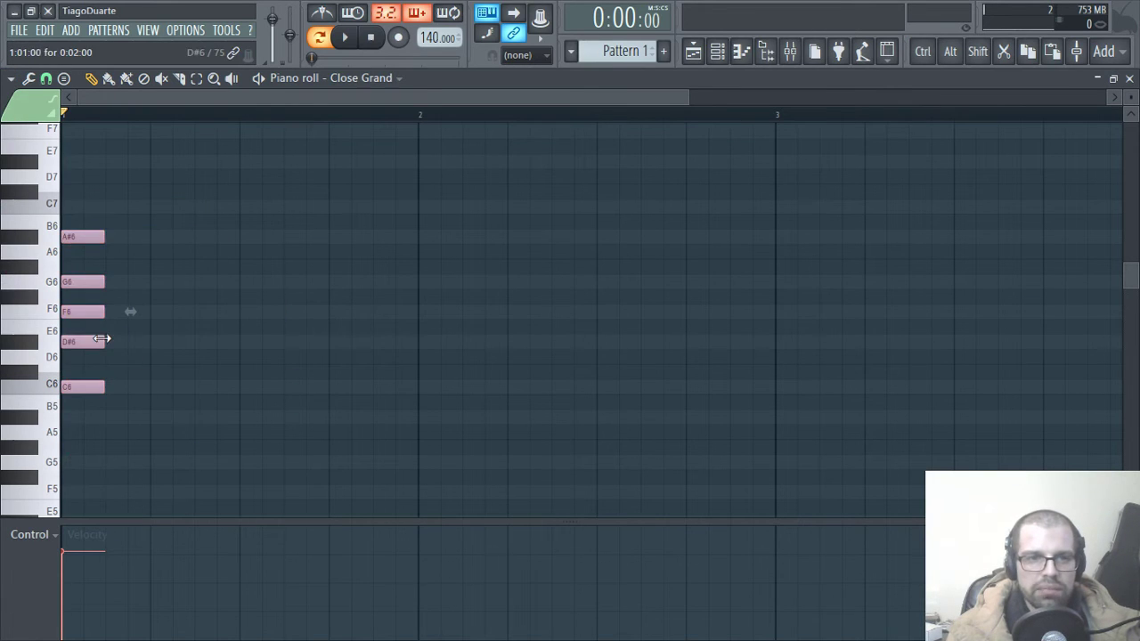
left_click_drag(104, 342, 73, 347)
left_click(249, 480)
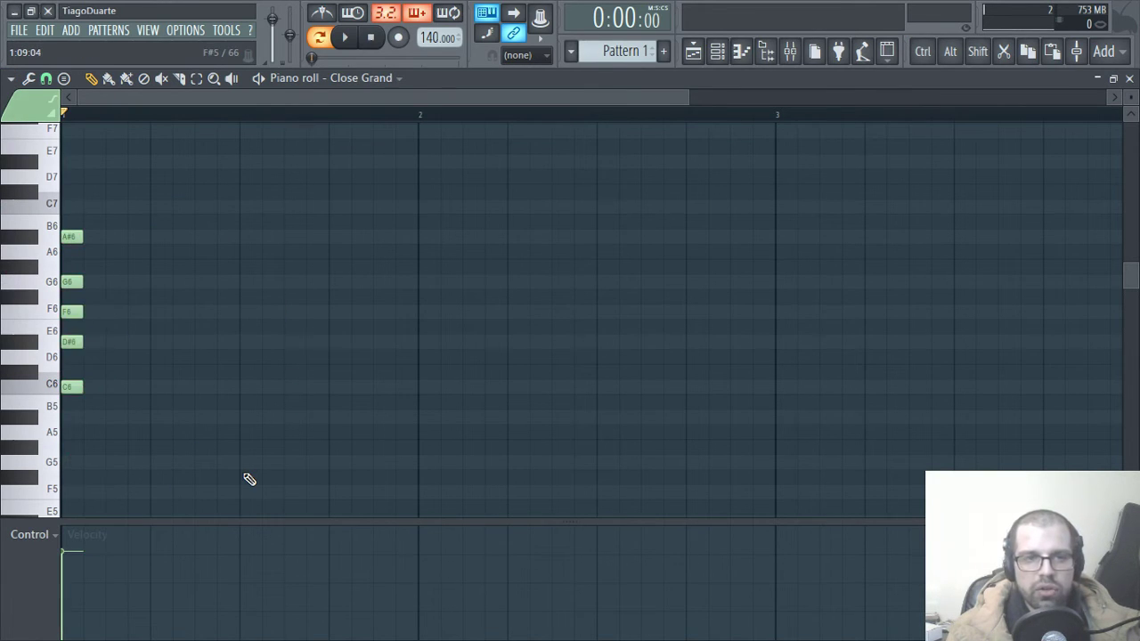
left_click(248, 314)
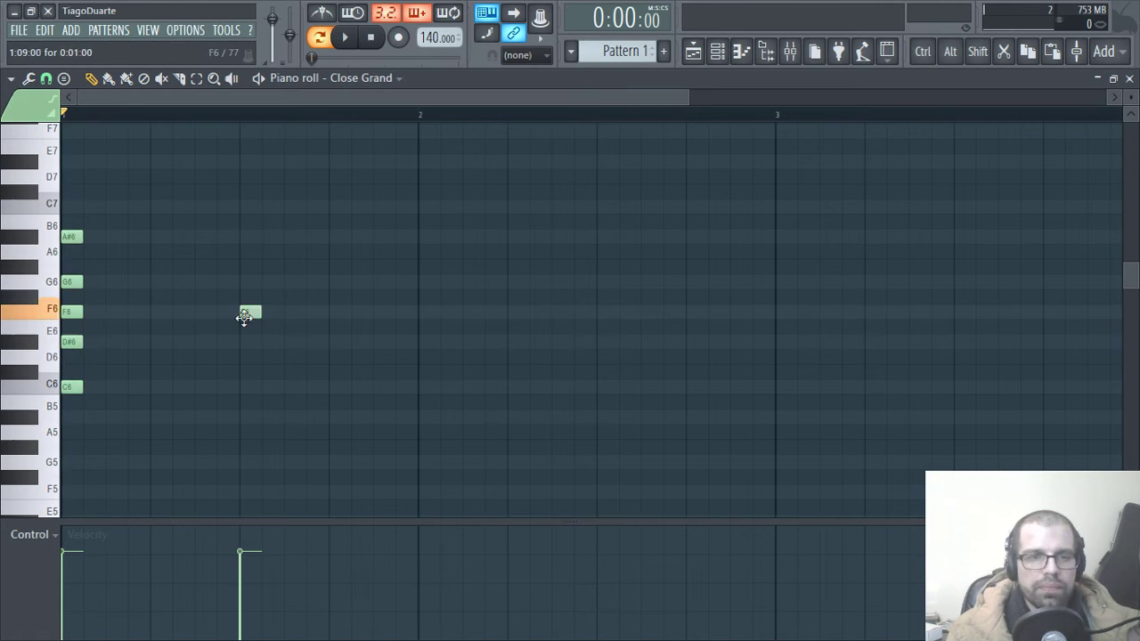
right_click(252, 316)
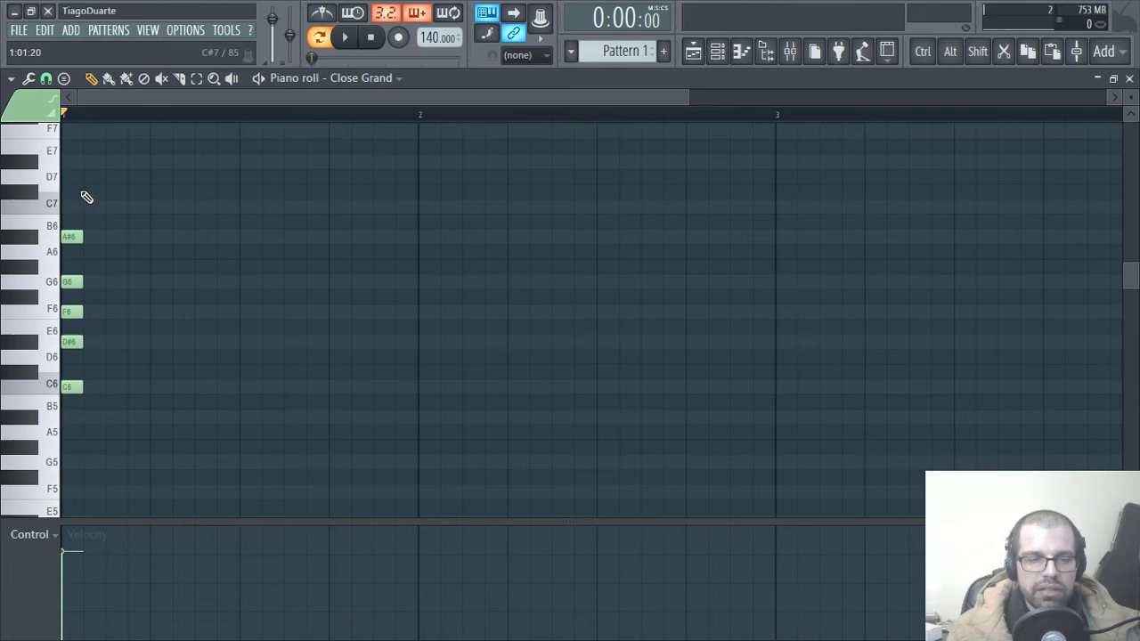
Stamp the Other Blues scale with root C6 at the start of bar 1
left_click(64, 78)
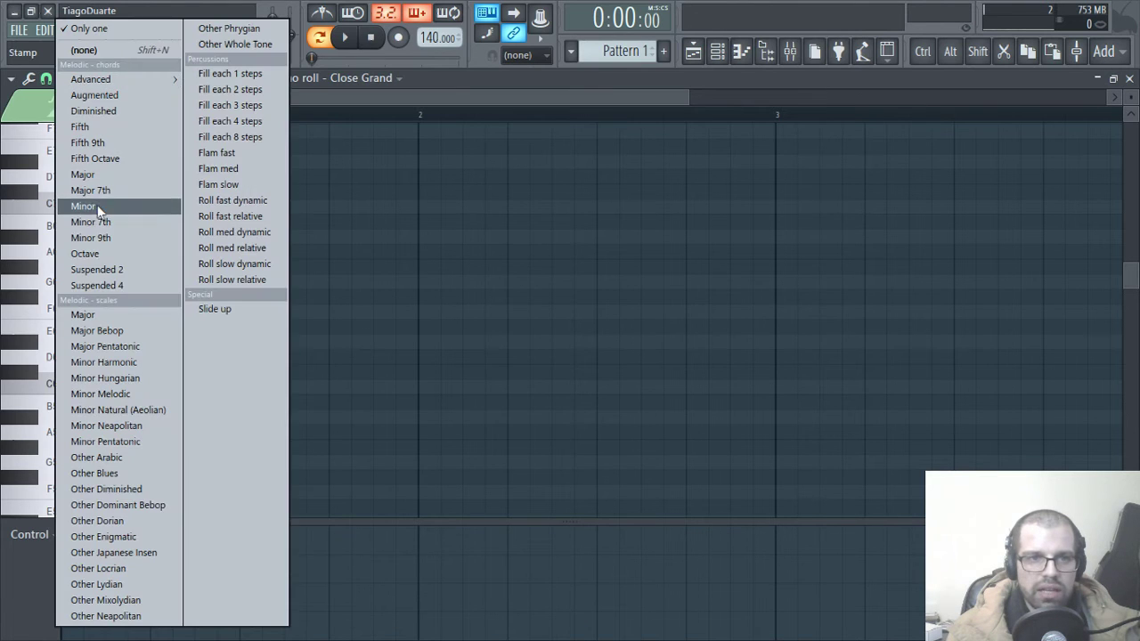
left_click(120, 473)
left_click(71, 388)
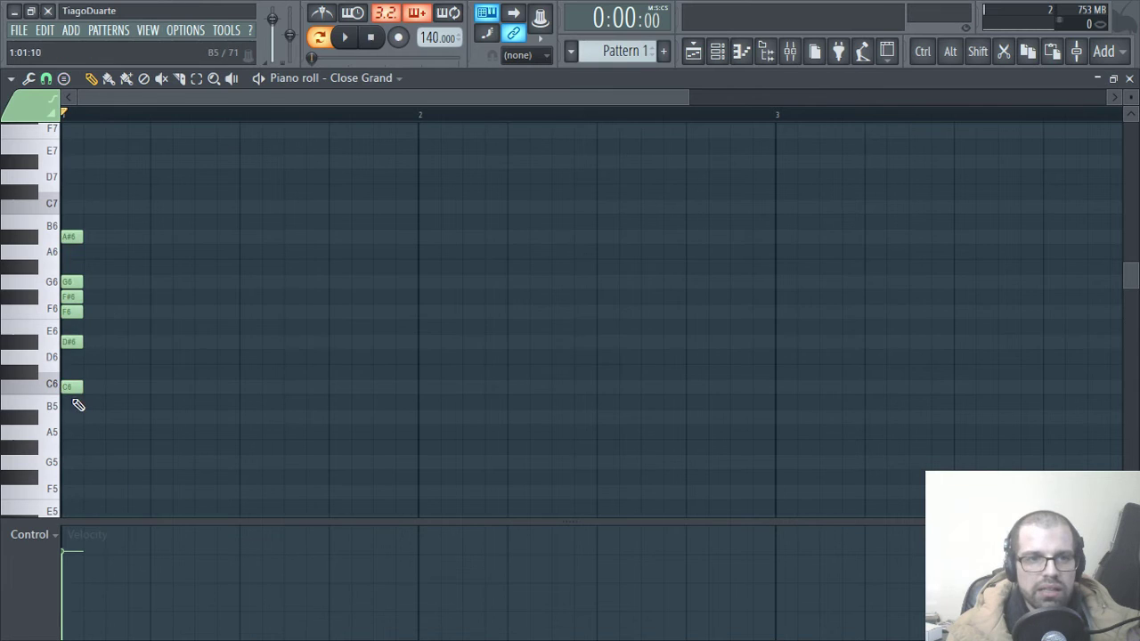
Audition the C blues scale tones on the piano keyboard, going up from C6 to A#6
left_click(41, 390)
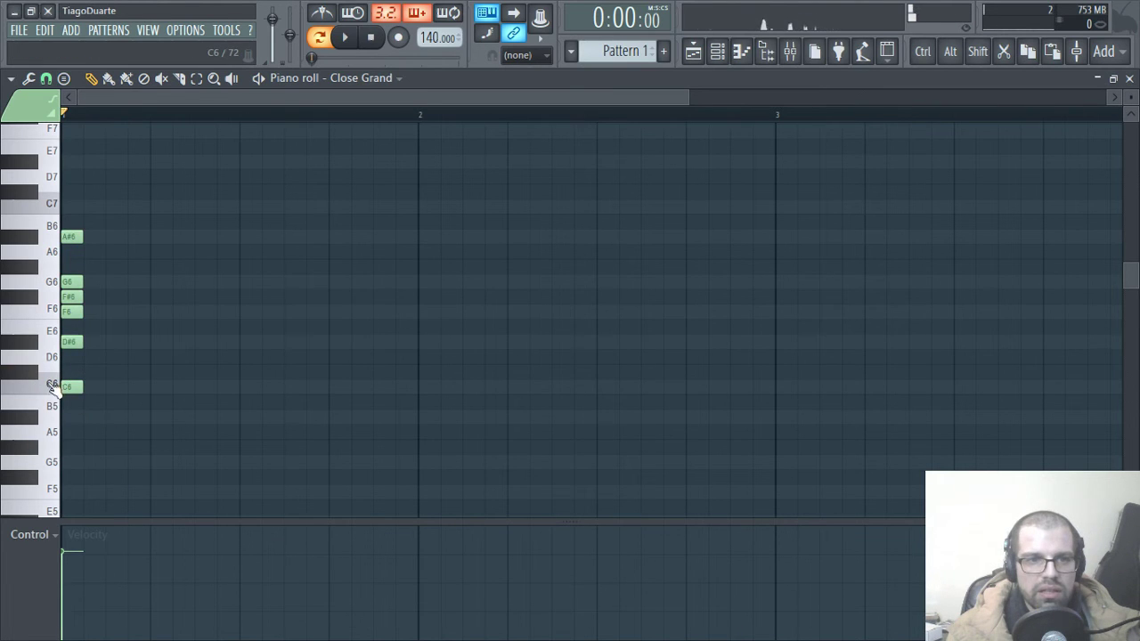
left_click(54, 369)
left_click(48, 308)
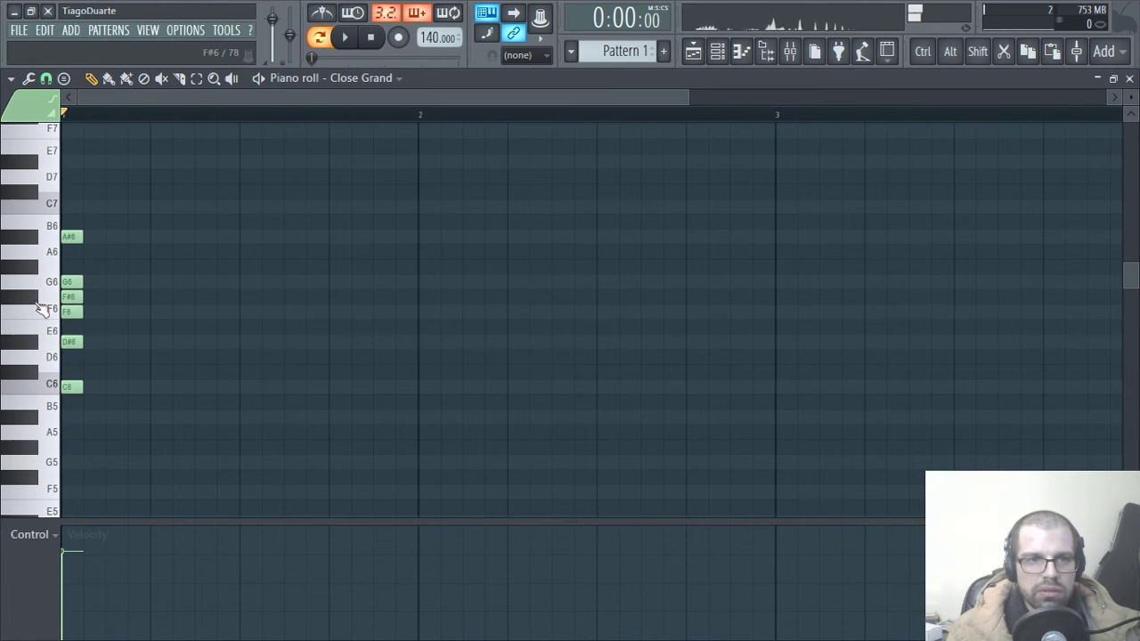
left_click(52, 287)
left_click(36, 241)
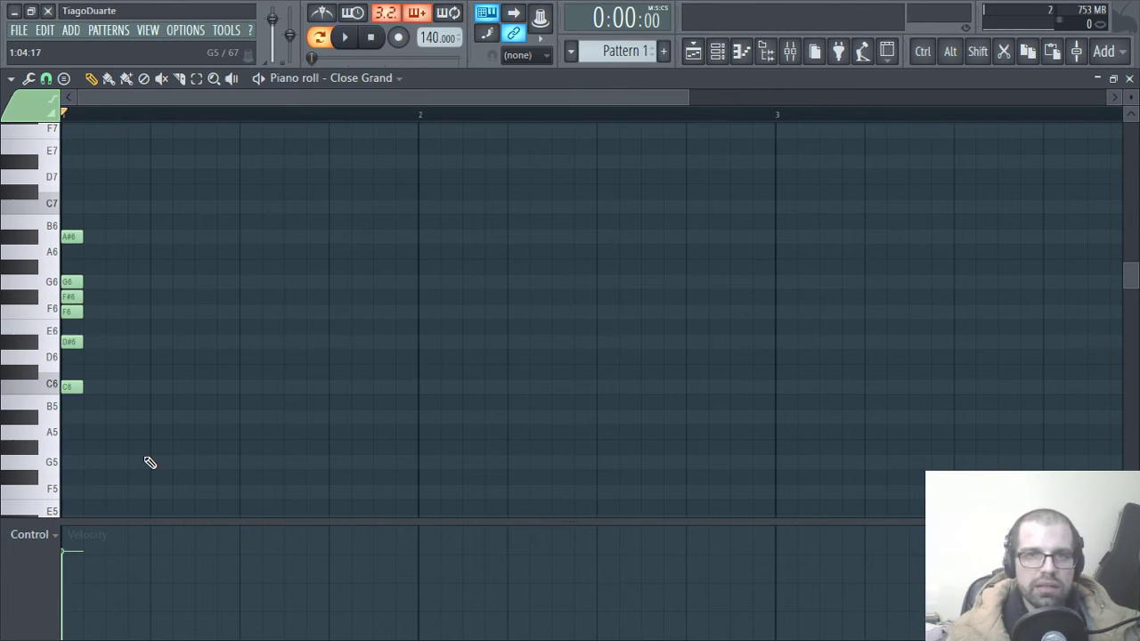
Delete all the stacked notes at the start of bar 1 and review the scale highlighting root notes and scales
left_click_drag(73, 415, 91, 214)
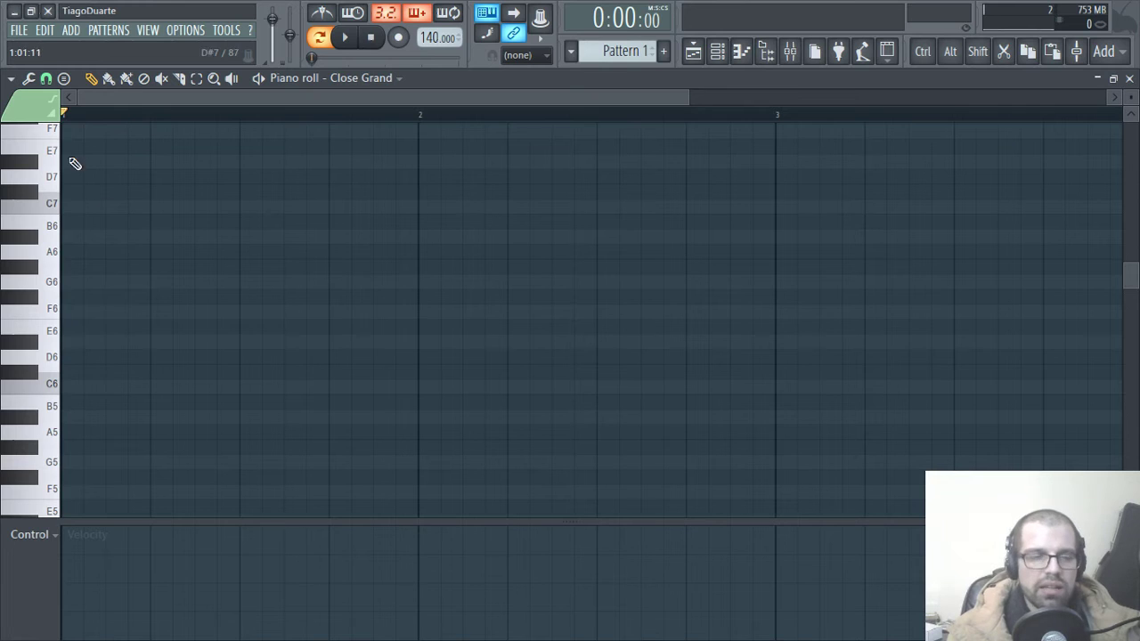
left_click(12, 78)
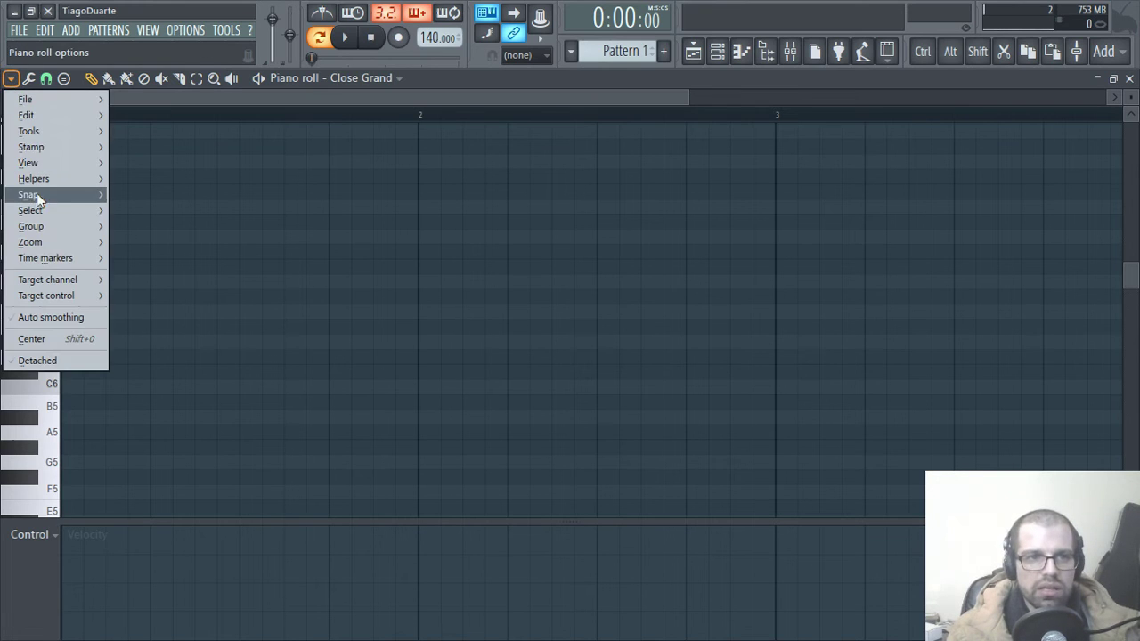
mouse_move(36, 179)
mouse_move(158, 193)
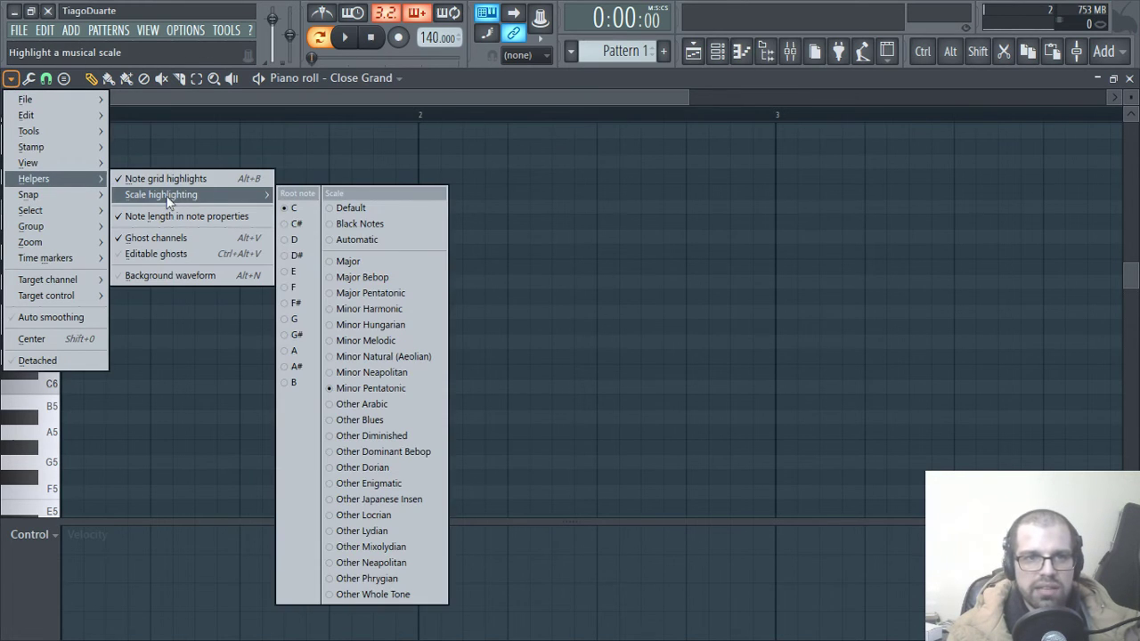
left_click(338, 139)
Stamp a Major chord with root C6 at the start of bar 1 and lengthen its notes to one beat
left_click(63, 79)
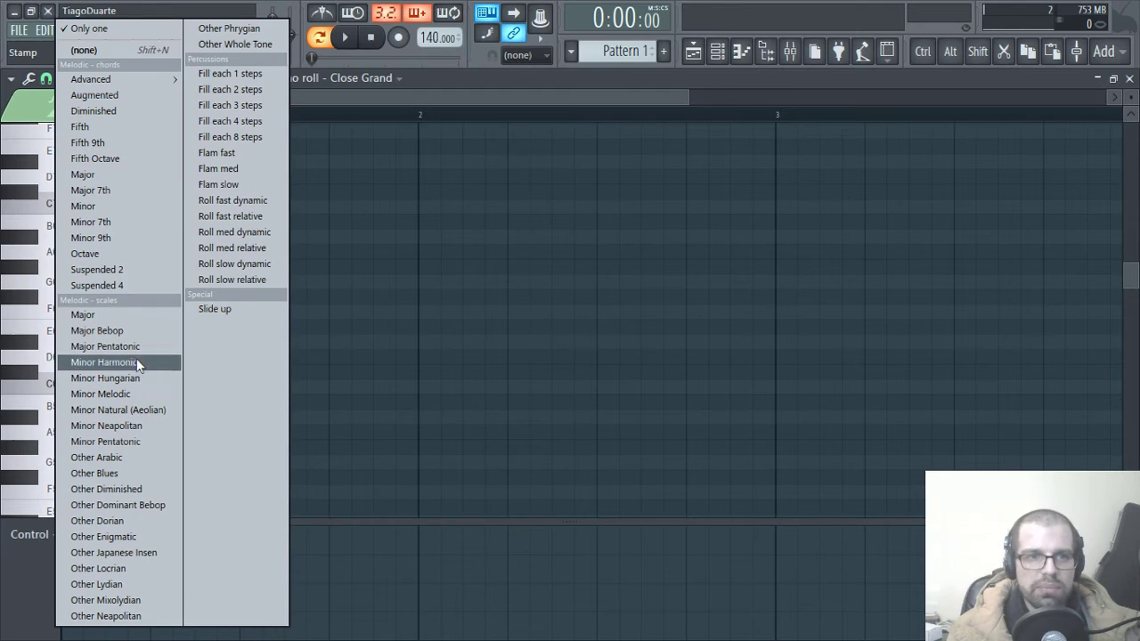
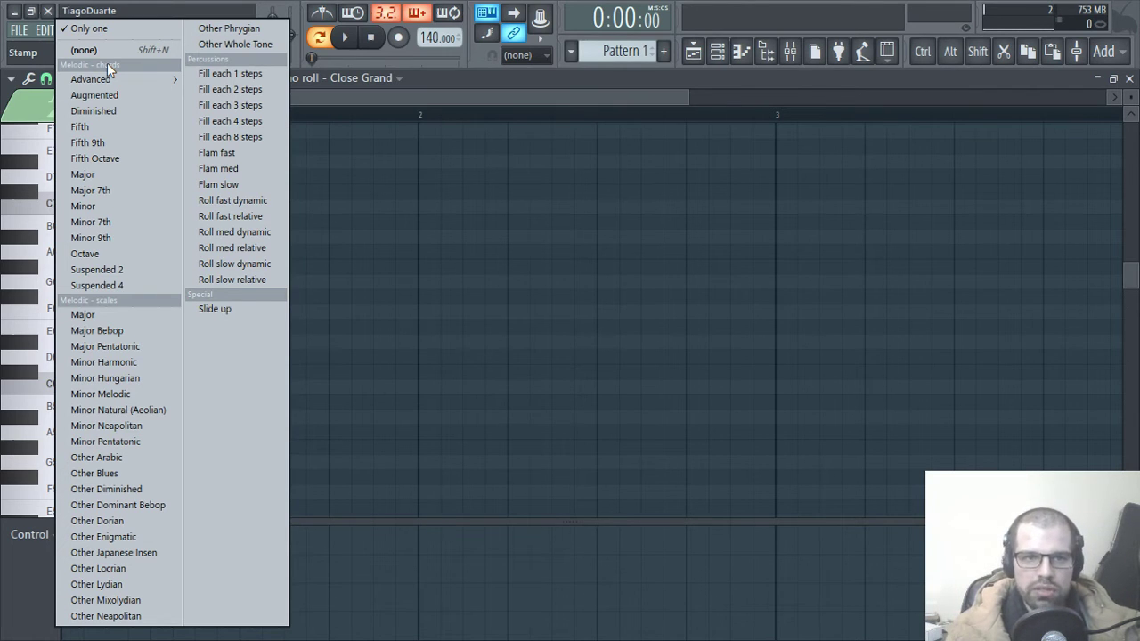
left_click(94, 177)
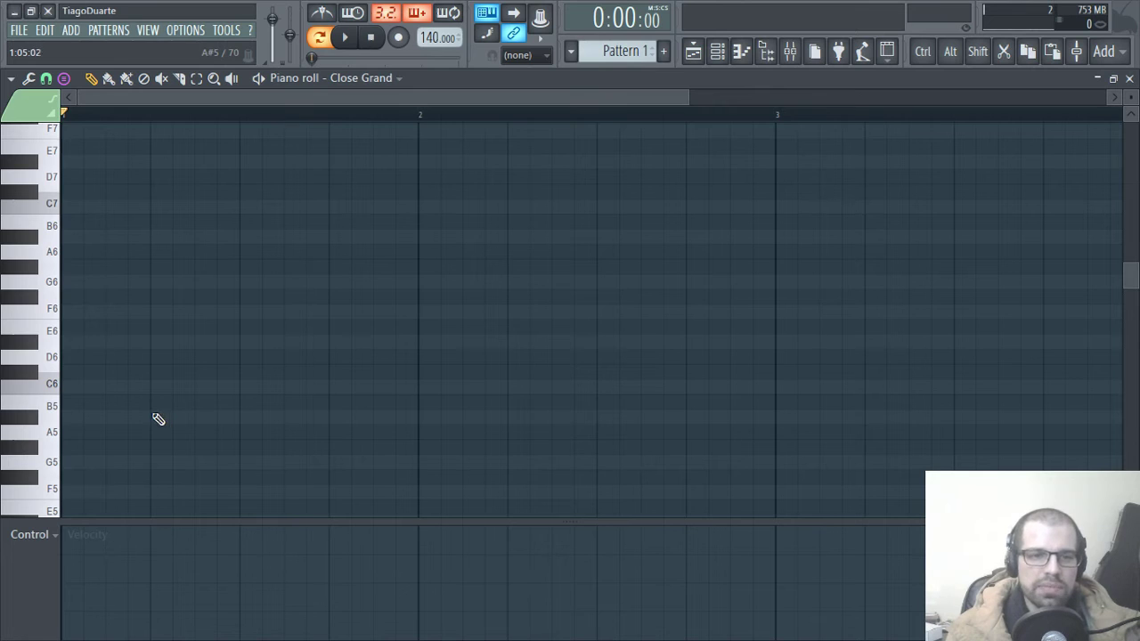
left_click(69, 390)
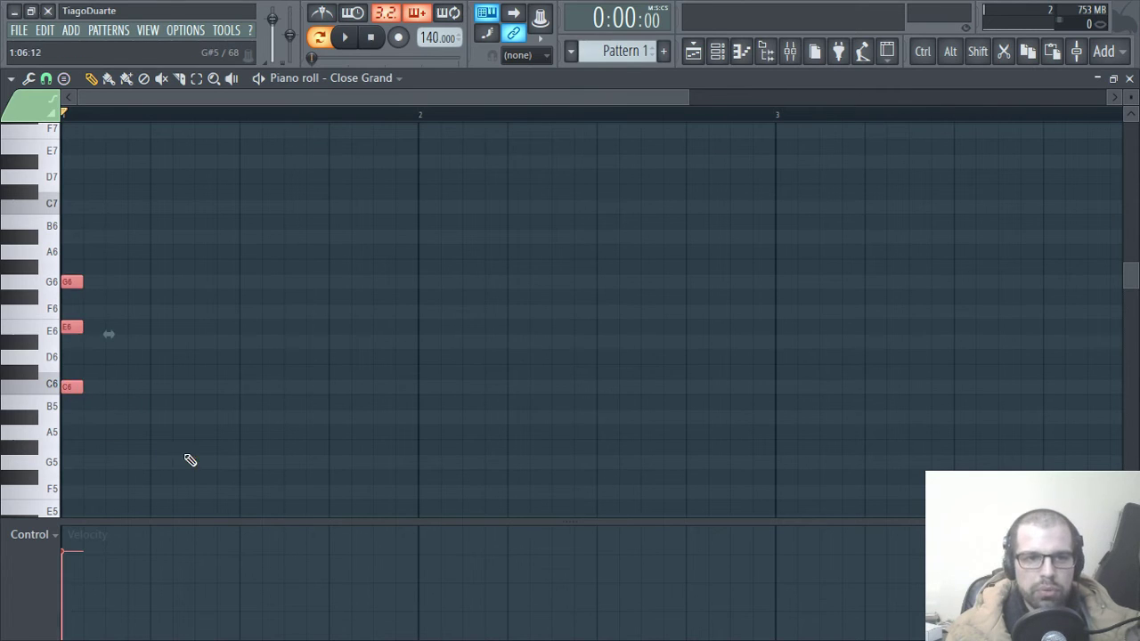
left_click_drag(77, 386, 152, 386)
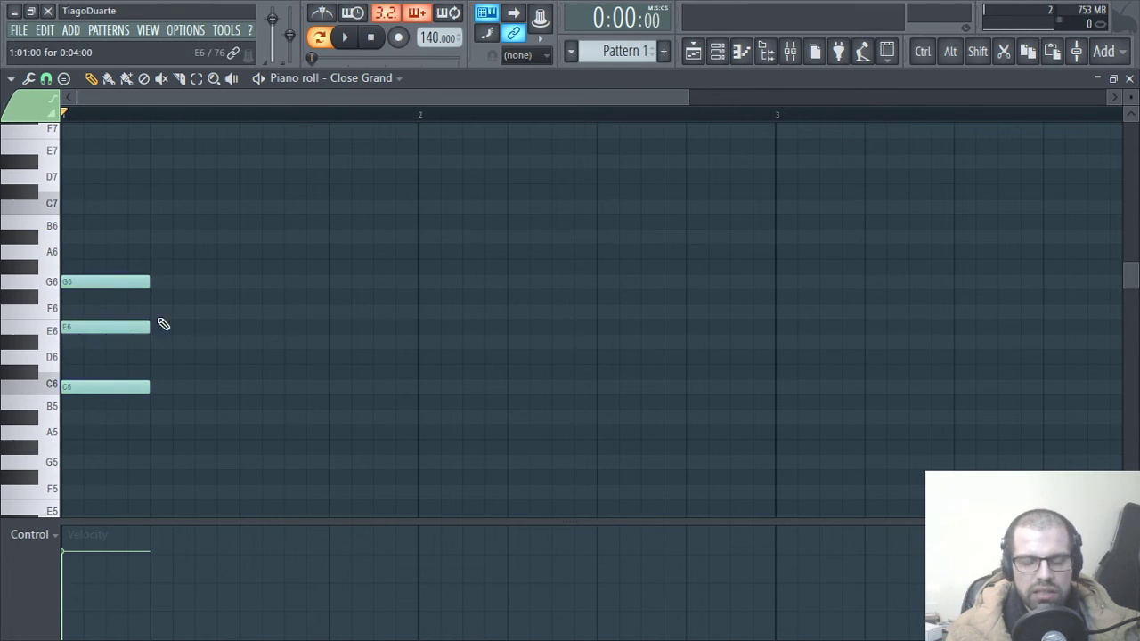
Set the piano roll's scale highlighting to the Major scale with root note C
left_click_drag(178, 312, 128, 344)
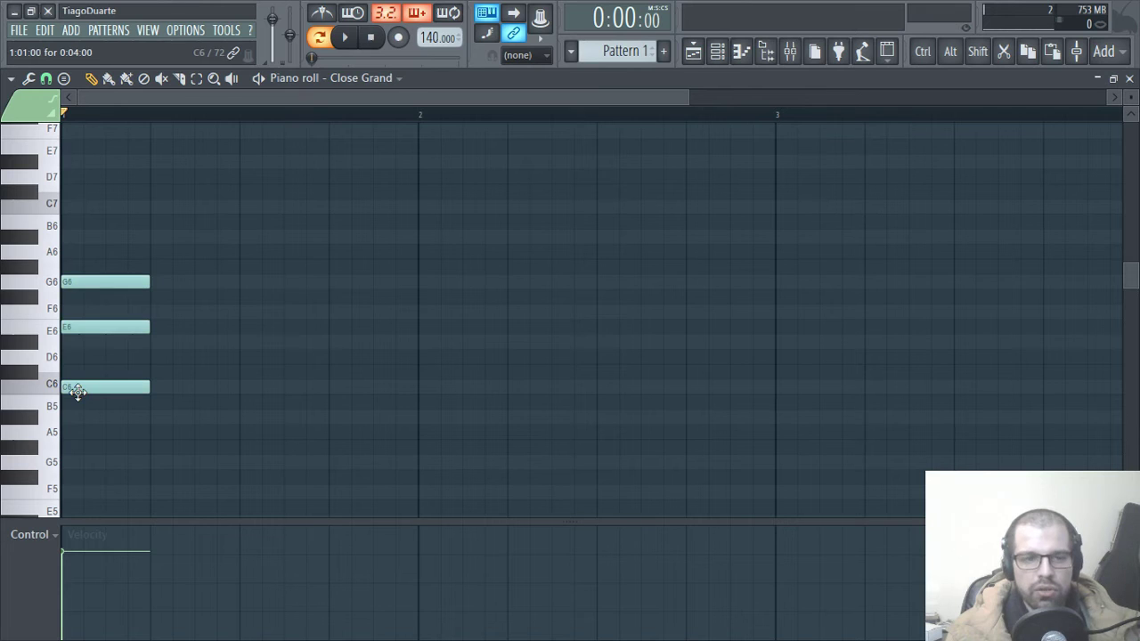
left_click(11, 78)
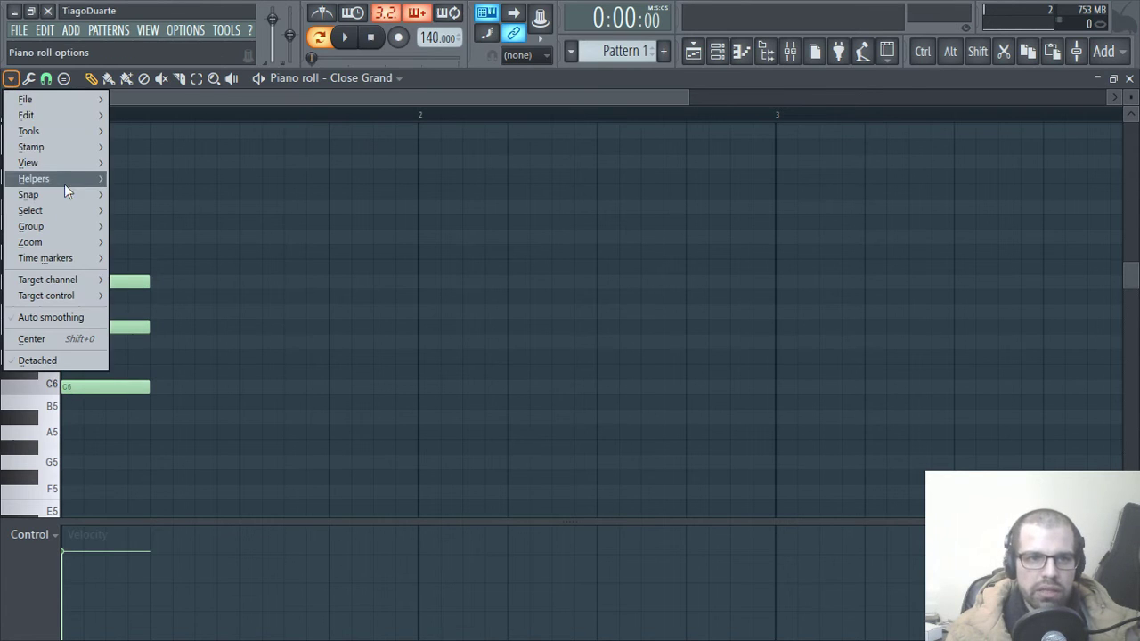
mouse_move(64, 184)
mouse_move(141, 198)
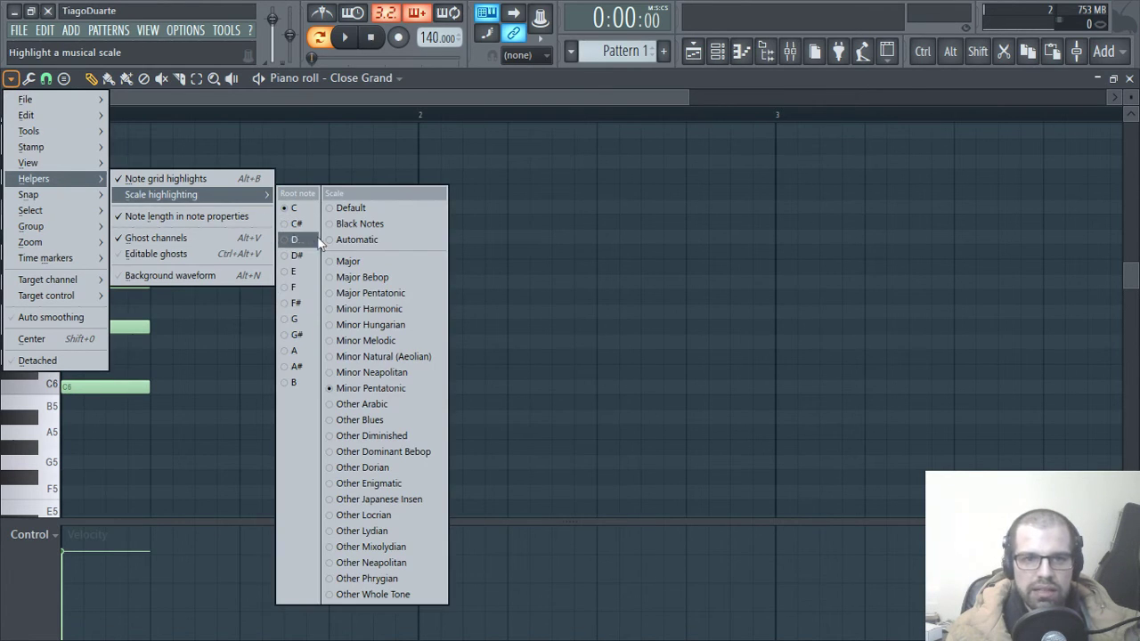
left_click(351, 261)
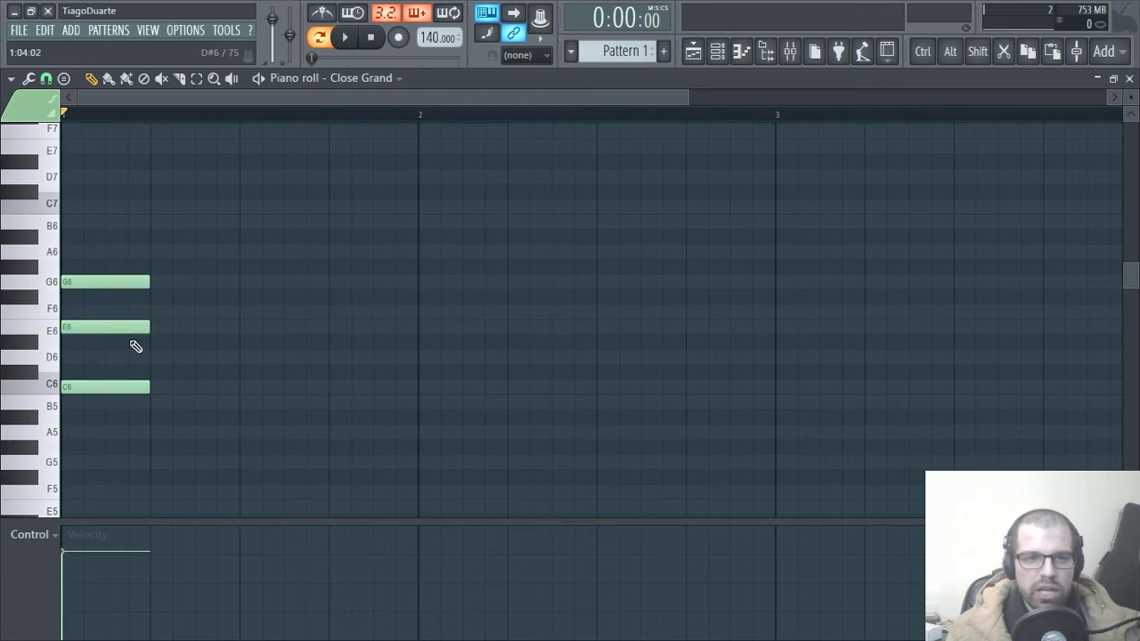
Audition the piano keys from C6 up towards E6, the first two notes of the Major chord
left_click(50, 389)
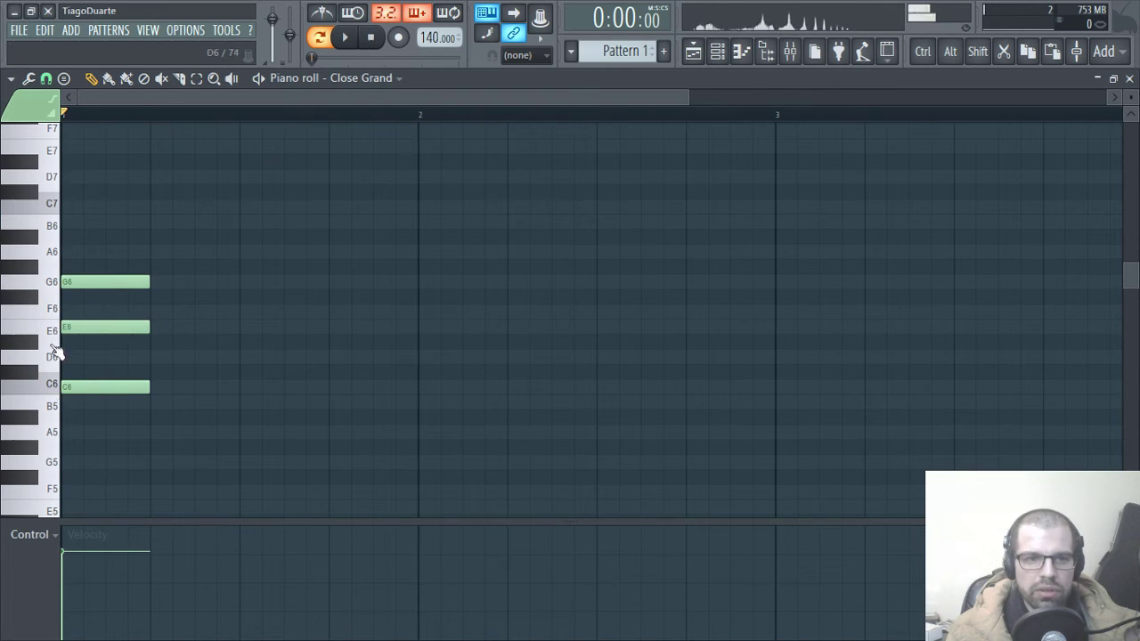
left_click(71, 330)
right_click(300, 390)
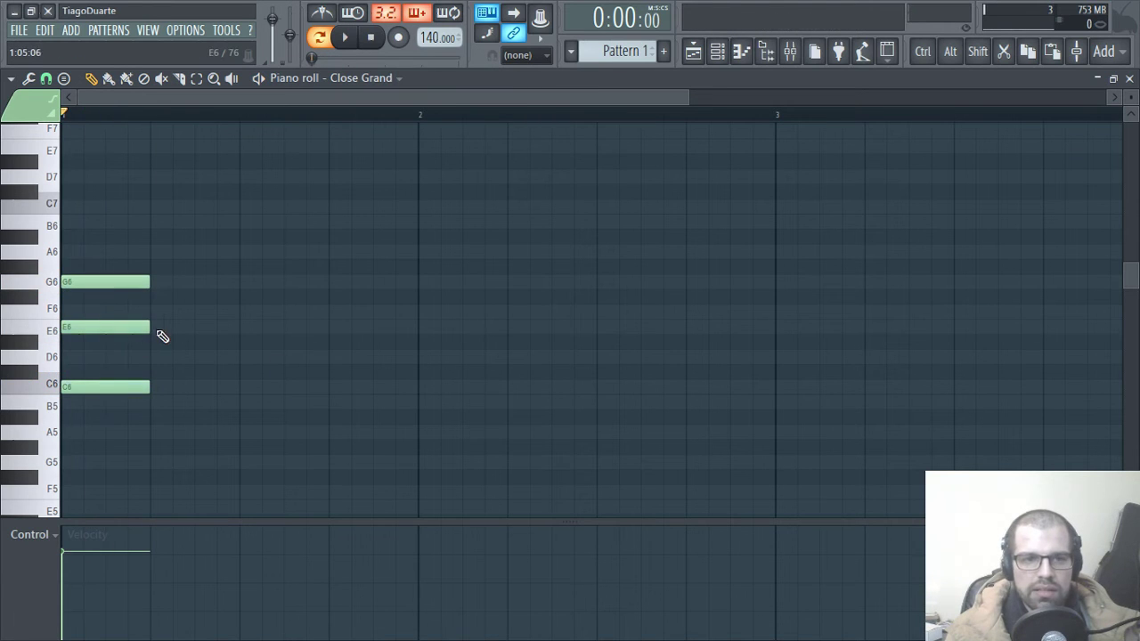
Lengthen the C Major chord to one full bar and play it back
left_click_drag(150, 328, 425, 331)
key("space")
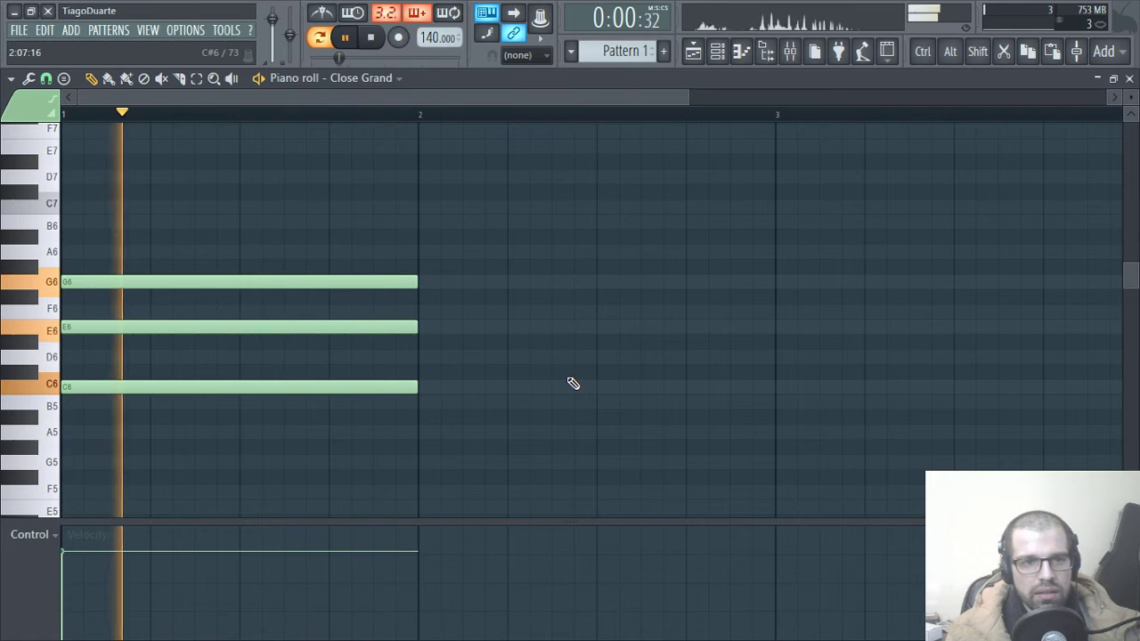
key("space")
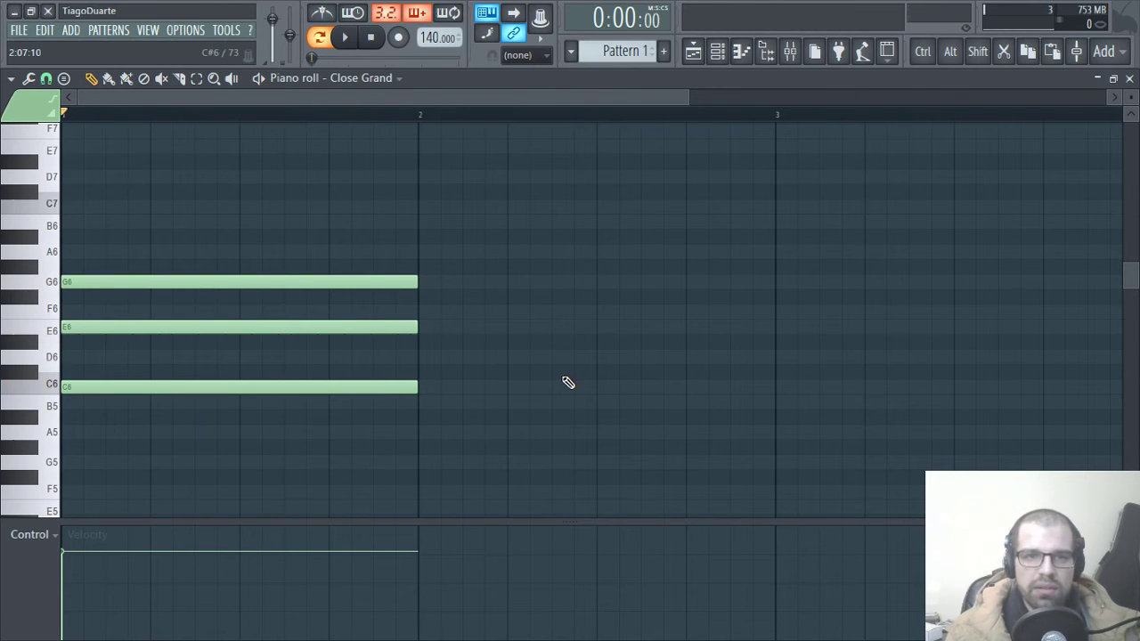
left_click_drag(469, 440, 245, 257)
left_click(242, 254)
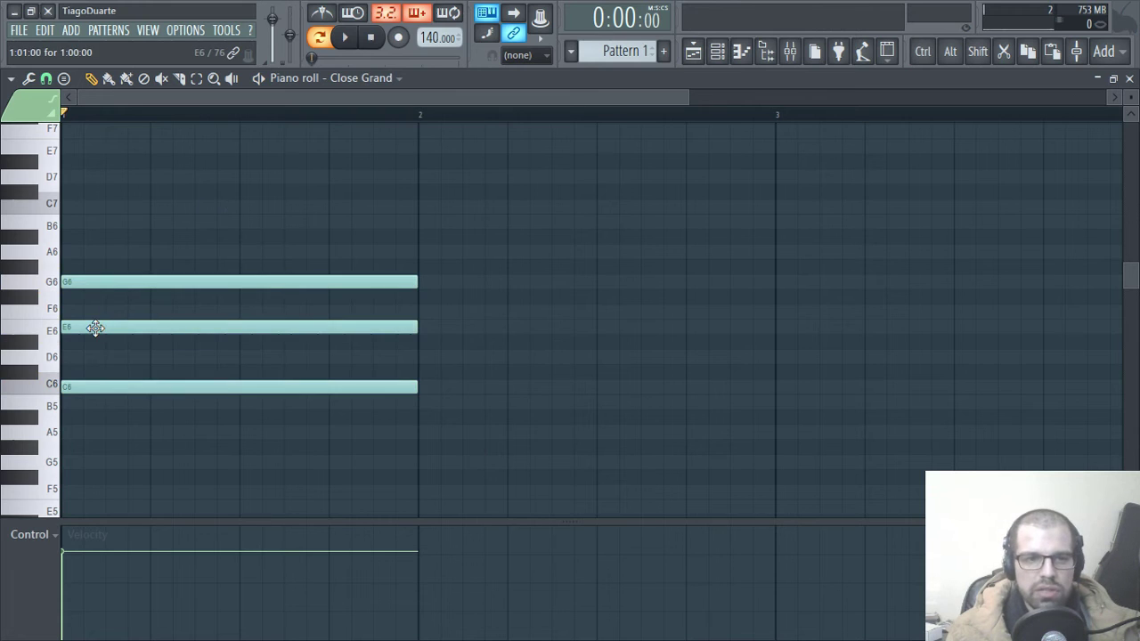
left_click_drag(226, 205, 120, 445)
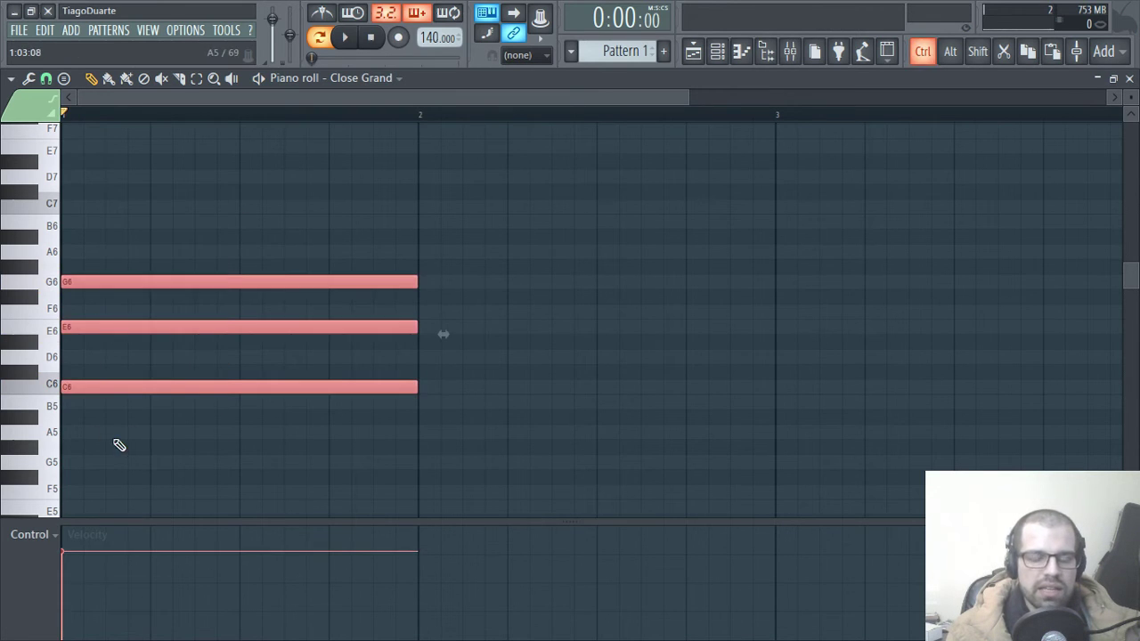
left_click(149, 479)
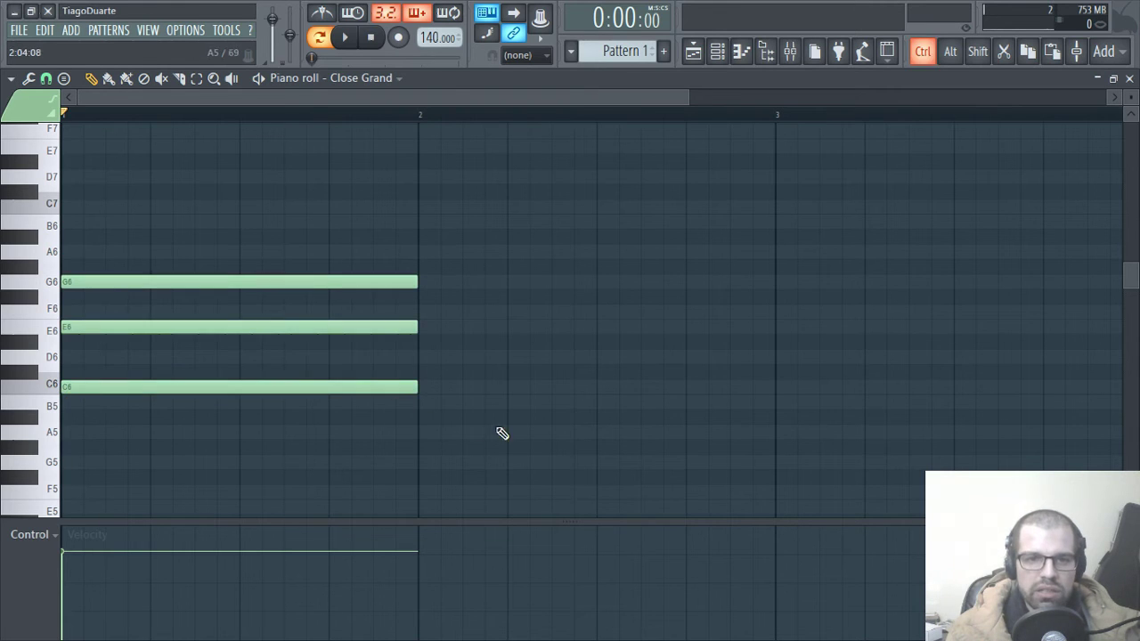
left_click_drag(499, 436, 177, 230)
left_click(135, 433)
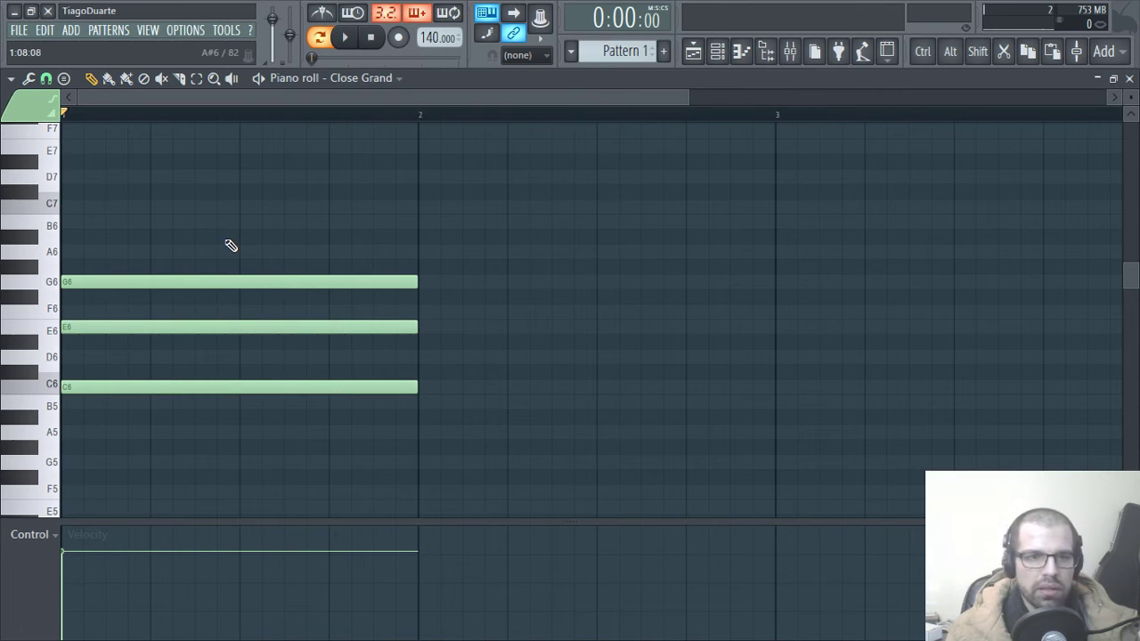
Play the C Major chord on the typing keyboard with the notes C5, E5 and G5
key("z")
key("v")
key("n")
key("z")
key("c")
key("b")
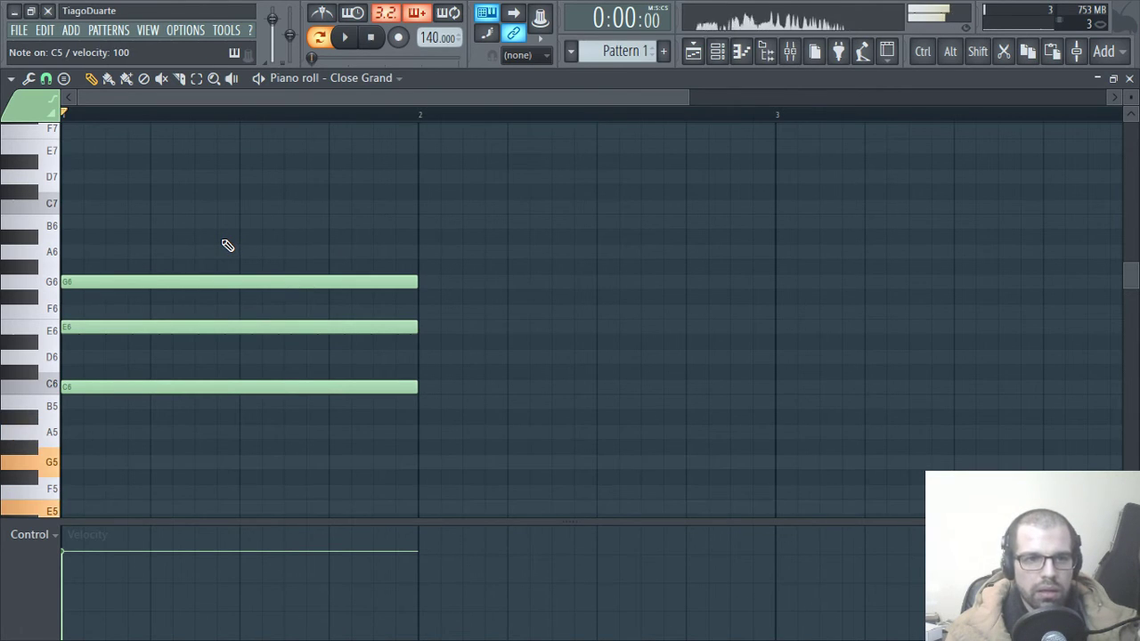
scroll(185, 324, "down", 3)
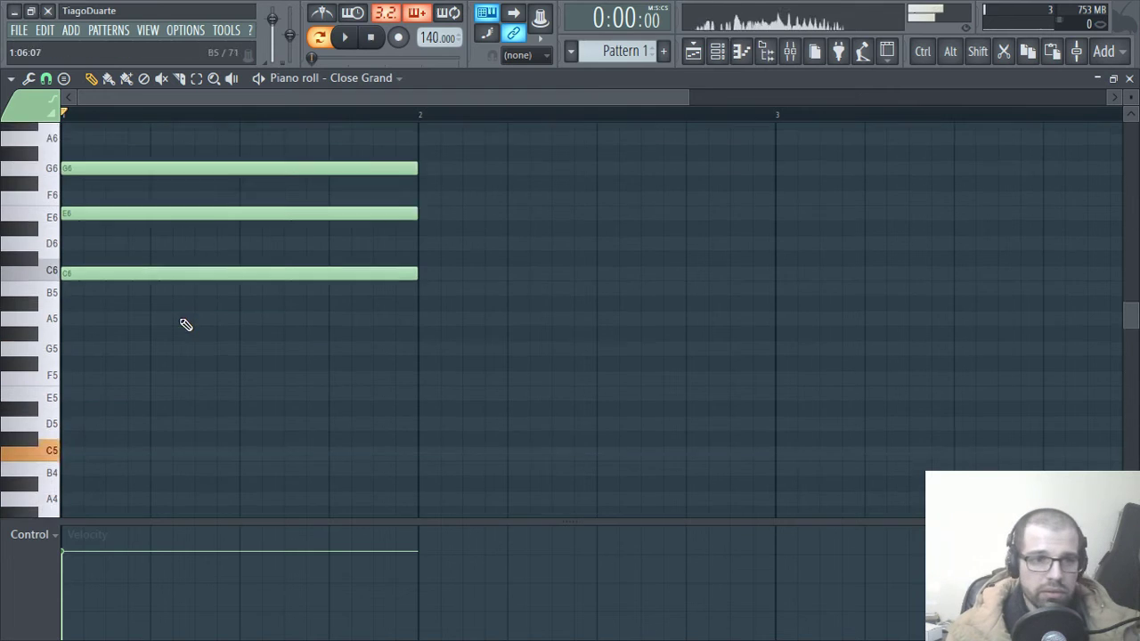
scroll(185, 325, "up", 4)
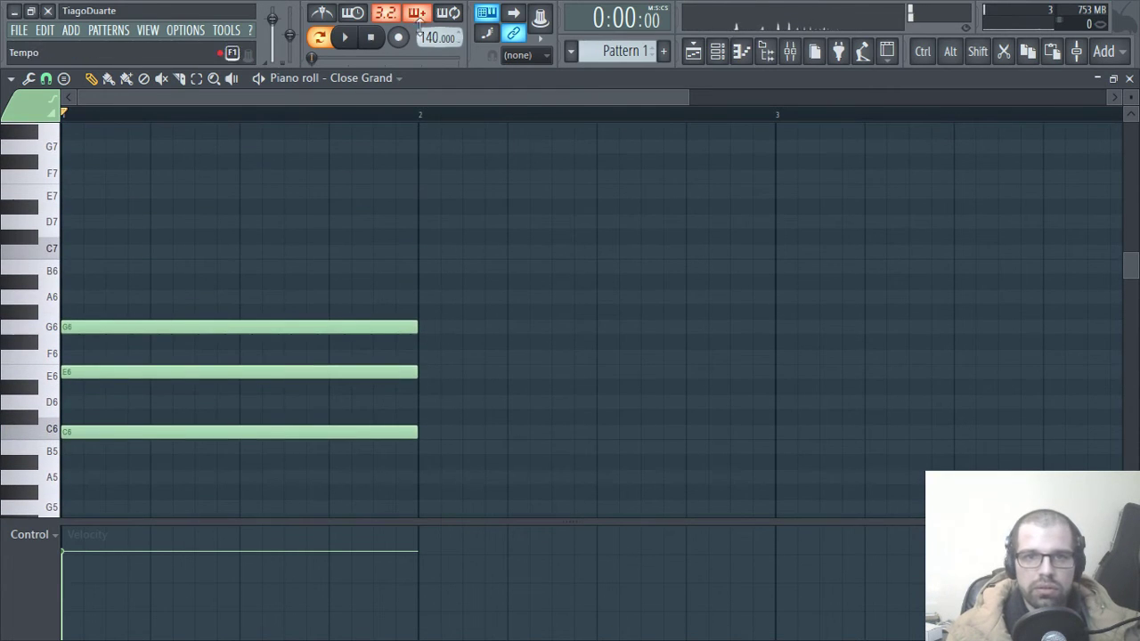
Set the typing keyboard's base note to C5 and play the chord C6, E6 and G6 with it
right_click(486, 13)
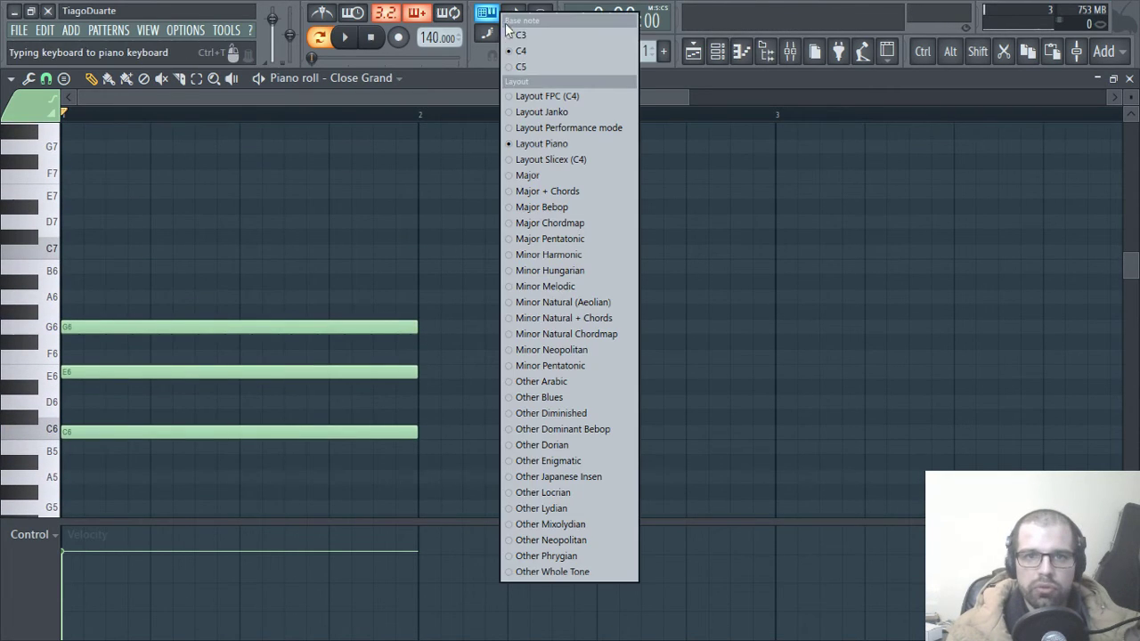
left_click(523, 69)
key("q")
key("3")
key("t")
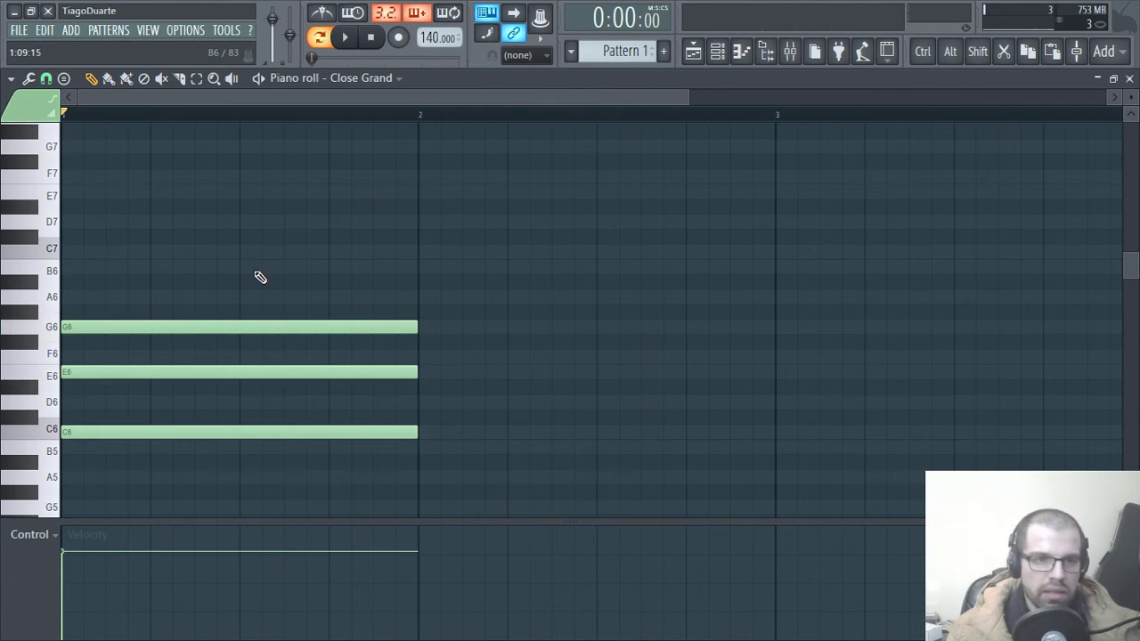
key("q")
key("e")
key("t")
scroll(346, 370, "down", 2)
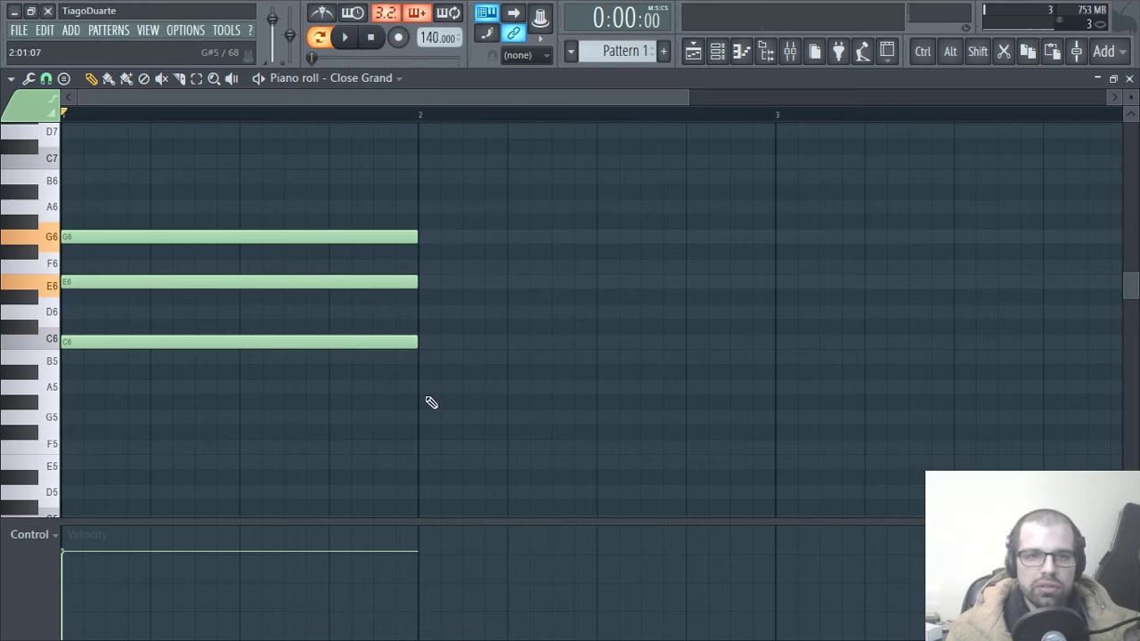
scroll(438, 403, "up", 2)
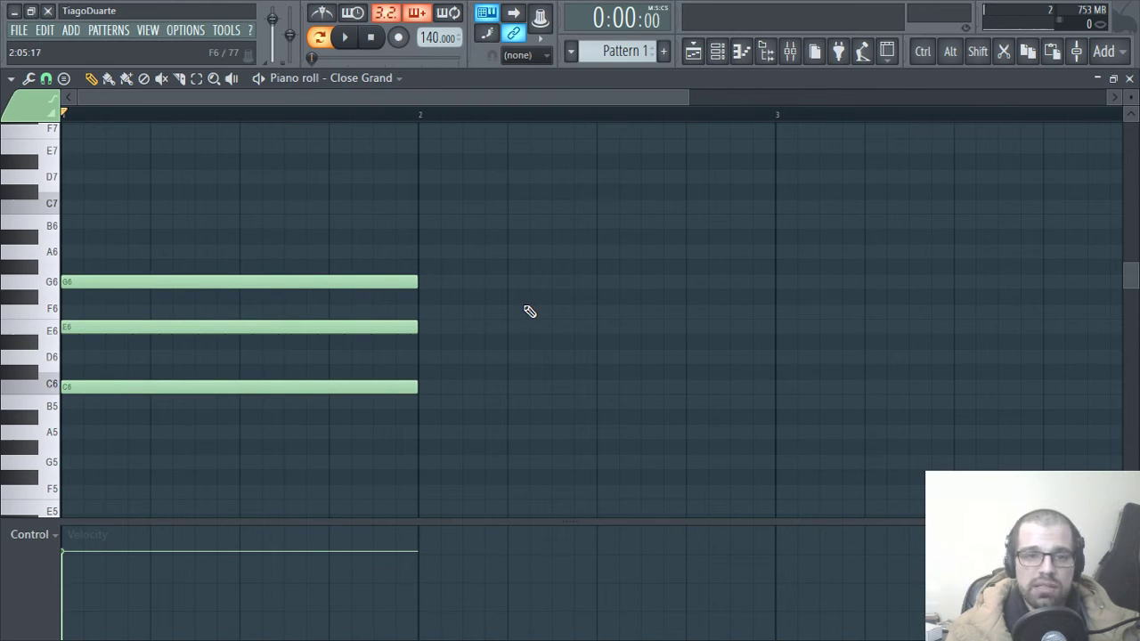
Audition the piano keys from C6 up to G6 to count the semitones between the Major chord's notes
left_click(40, 394)
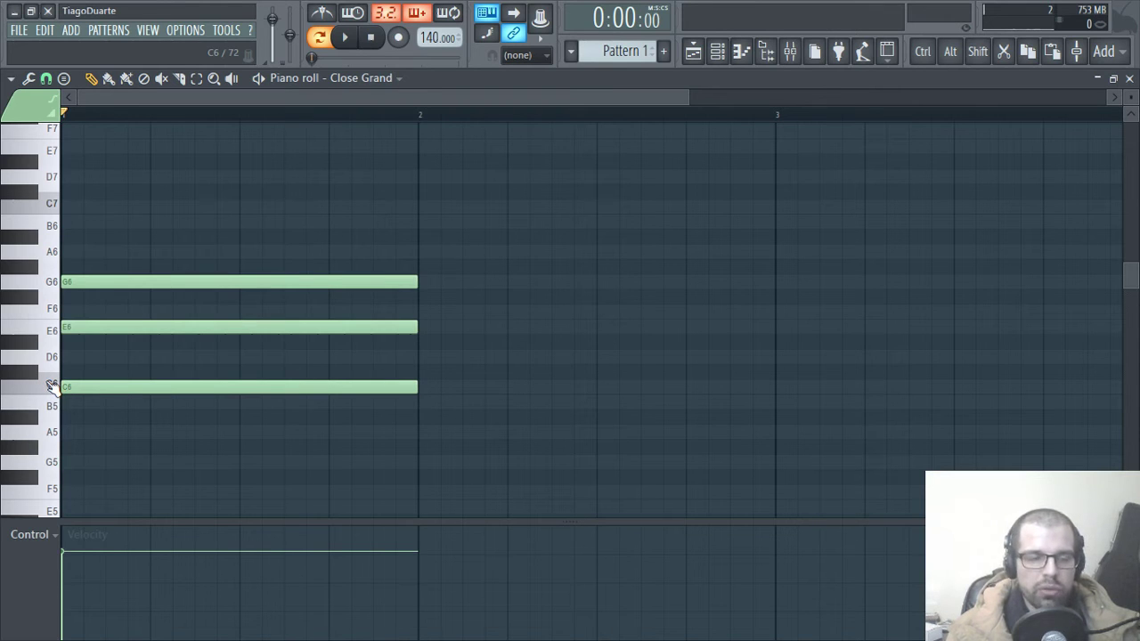
left_click(46, 385)
left_click(36, 373)
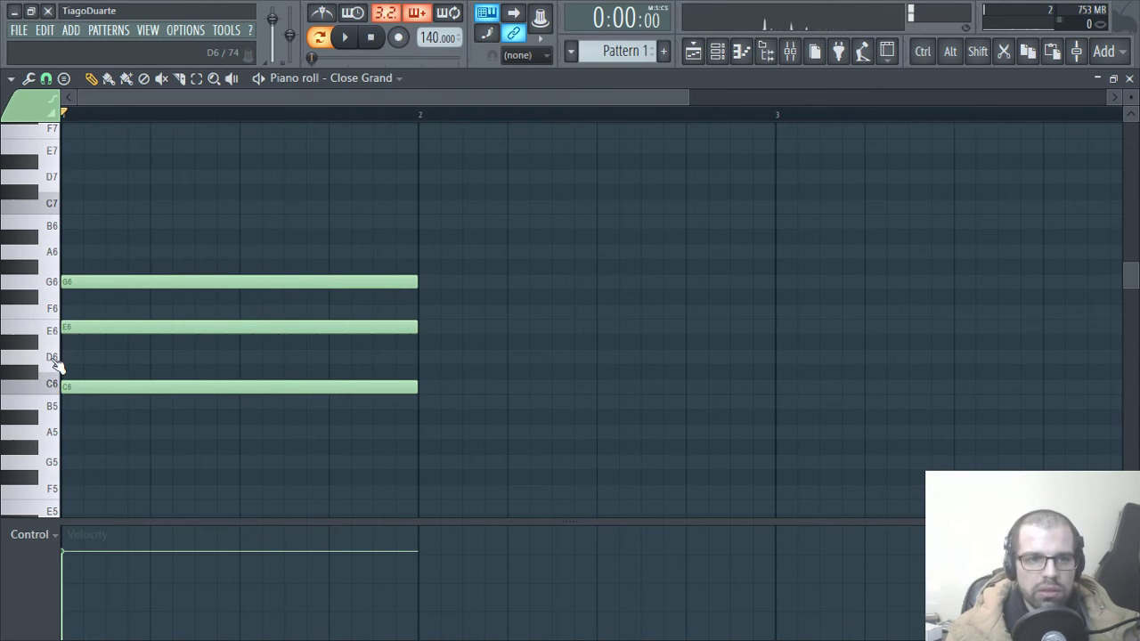
left_click(52, 360)
left_click(55, 366)
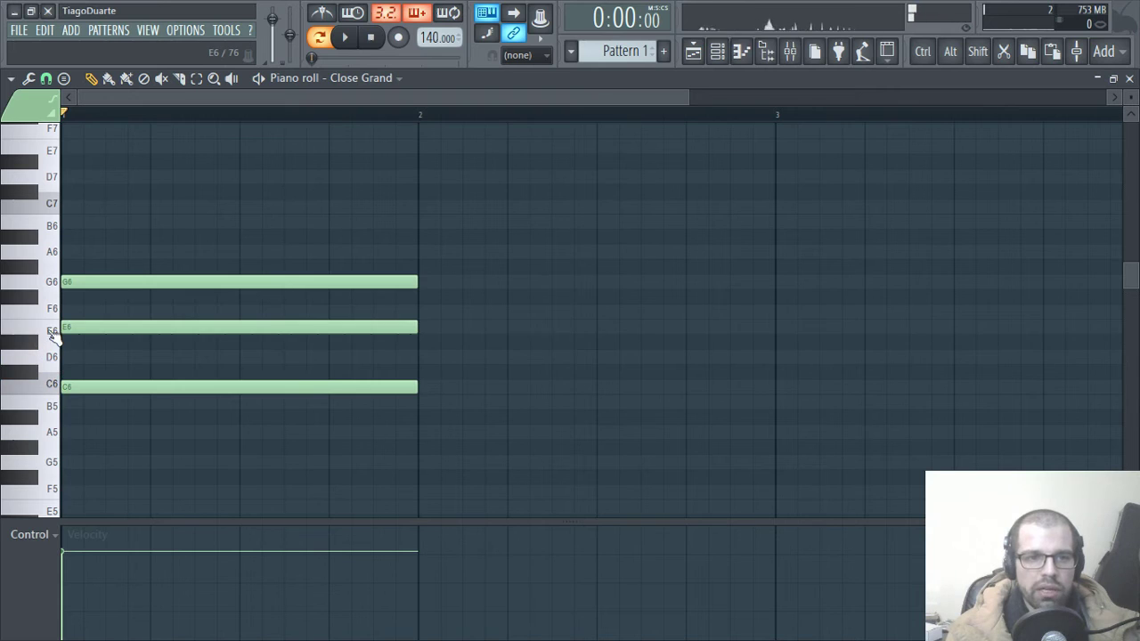
left_click(44, 332)
left_click(36, 301)
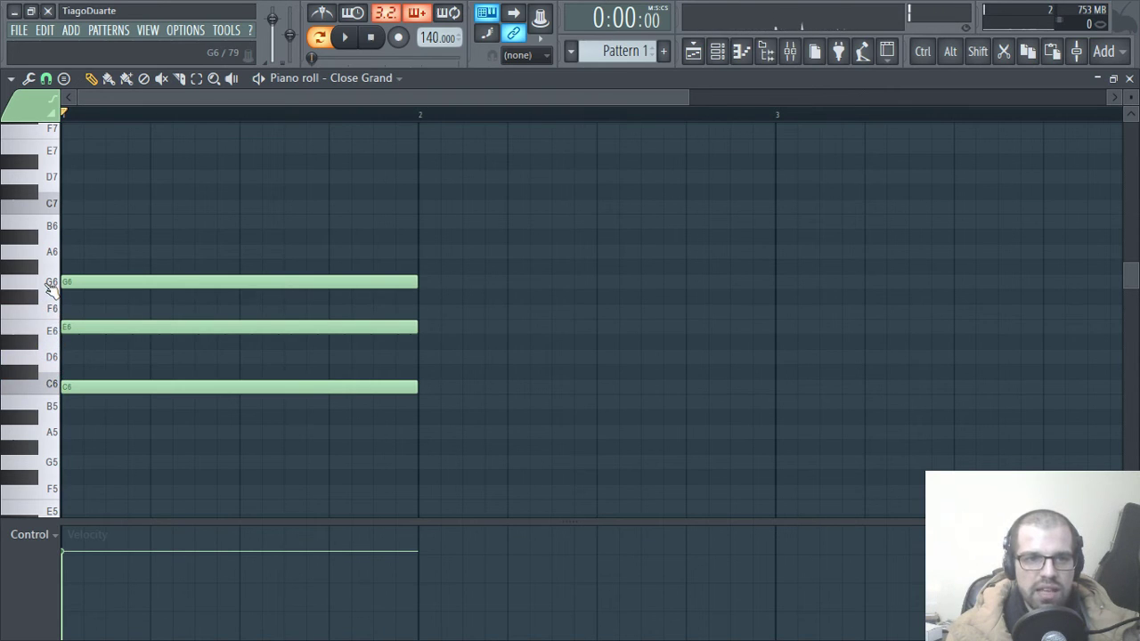
left_click(51, 290)
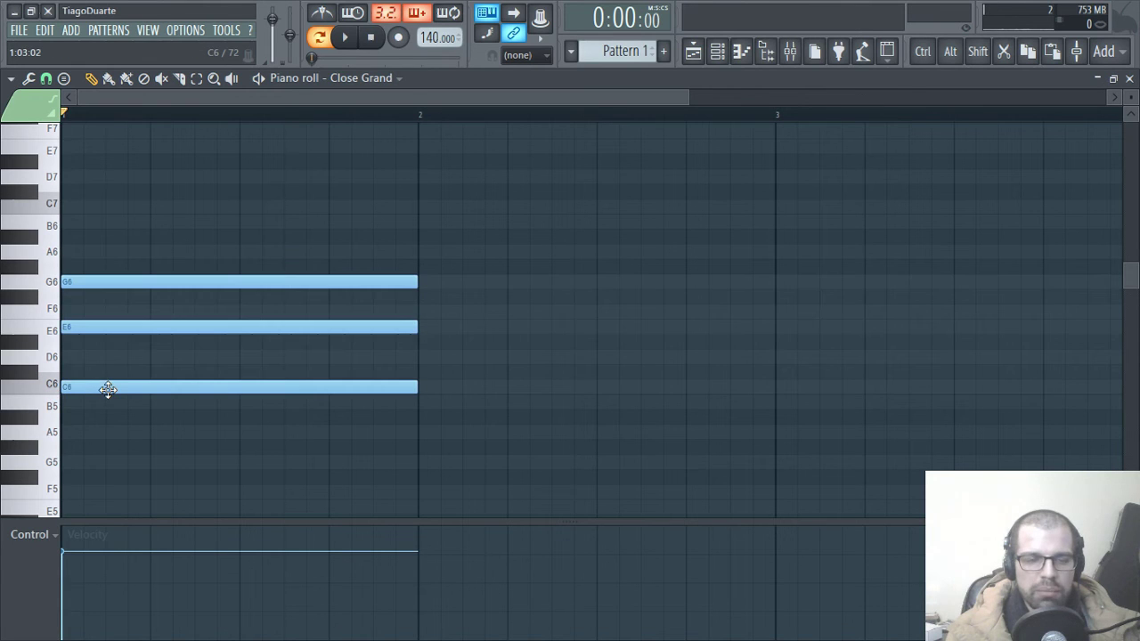
Repeat the semitone count on the piano keyboard, first from C6 to E6 and on towards G6
left_click(49, 386)
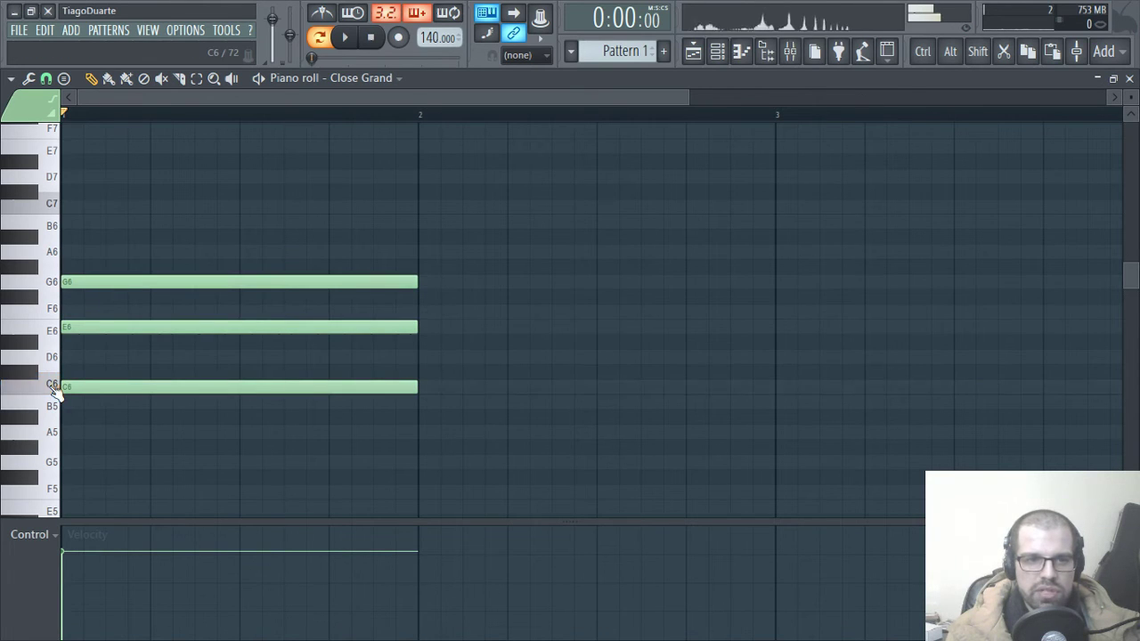
left_click(49, 372)
left_click(47, 358)
left_click(45, 343)
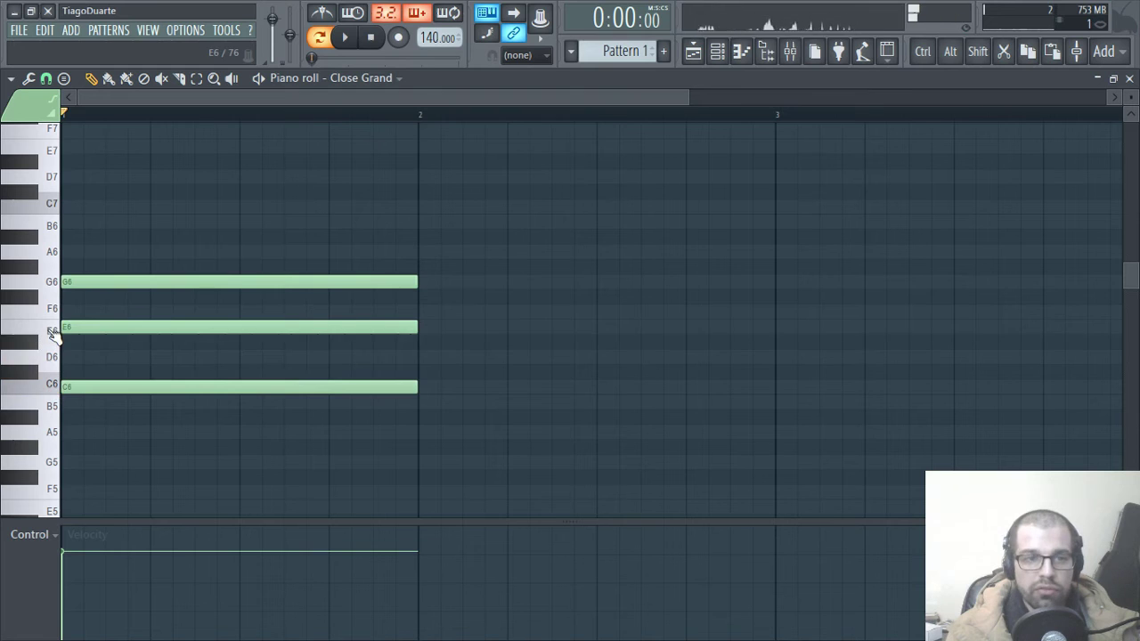
left_click(55, 330)
left_click(53, 308)
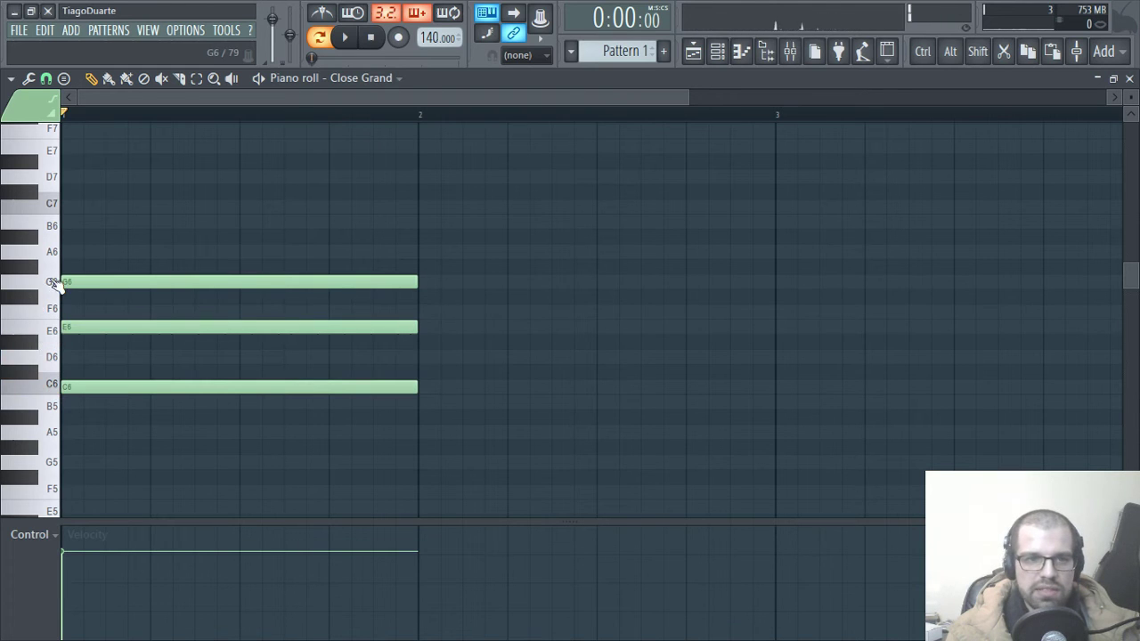
Audition the Major chord's root C6 against its fifth G6 on the piano keyboard
left_click(54, 384)
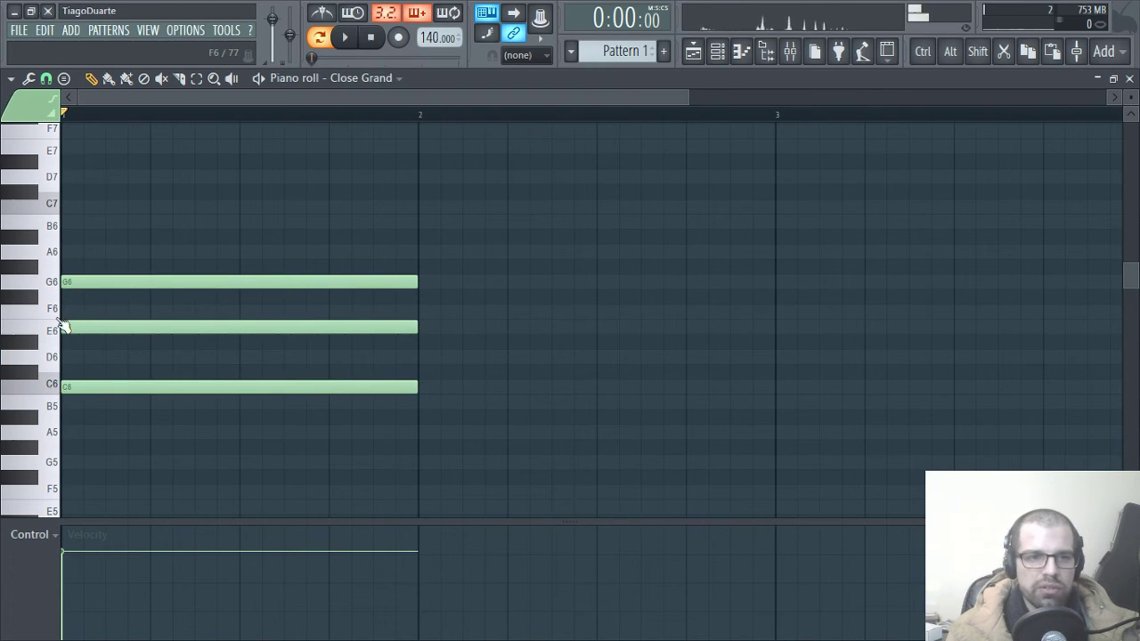
left_click(52, 286)
left_click(58, 386)
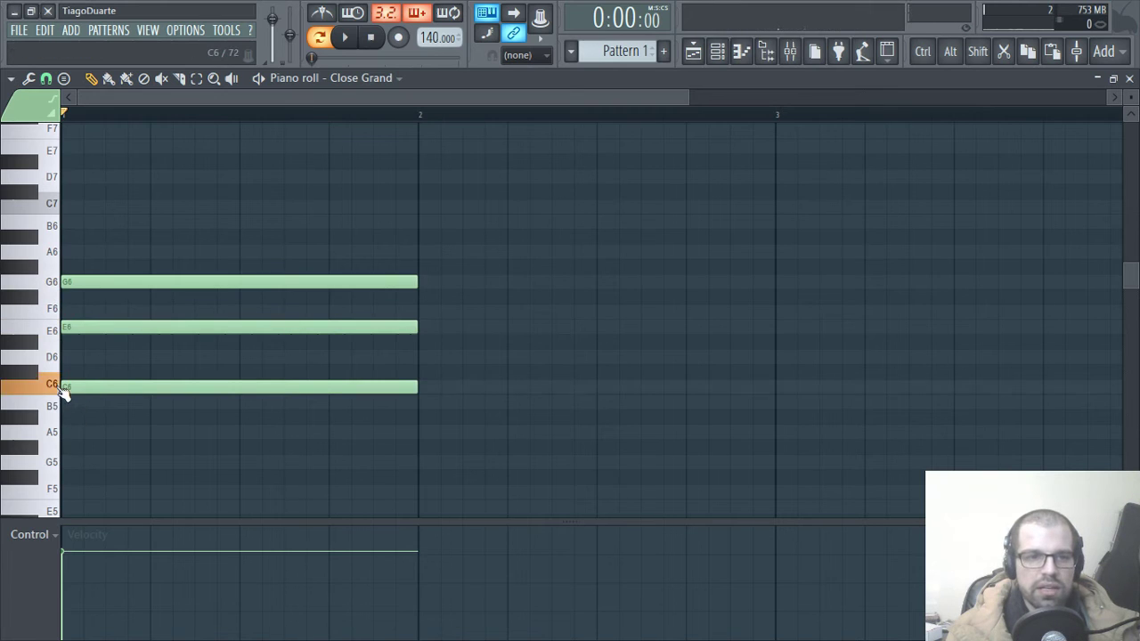
left_click(63, 339)
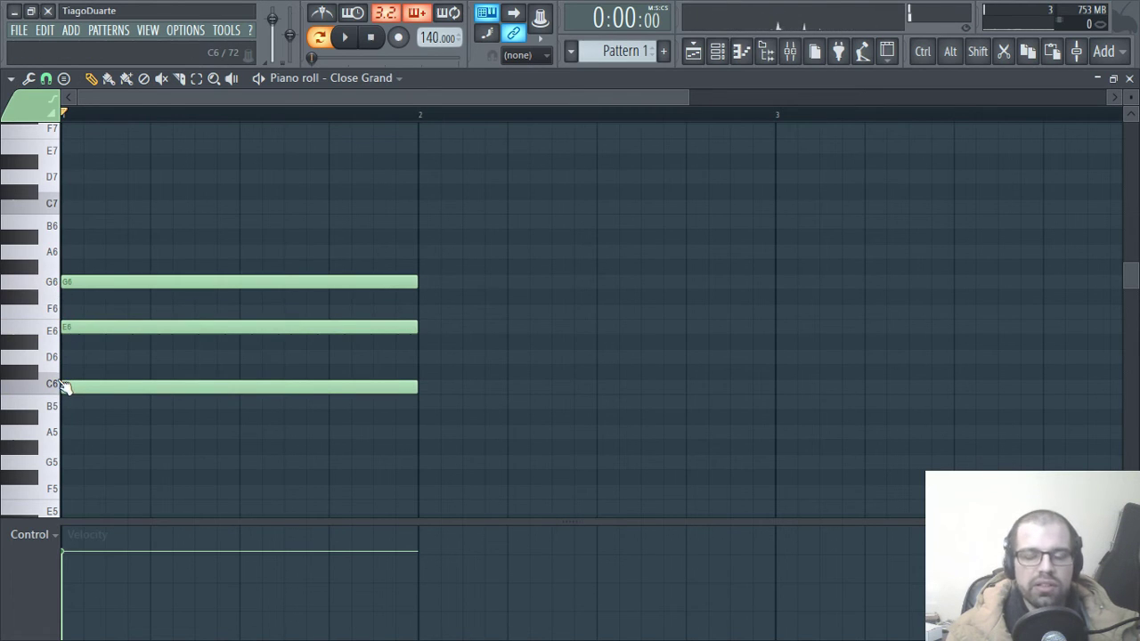
Stamp a Minor chord with root C6 at the start of bar 2 and lengthen its notes to one full bar
left_click(64, 79)
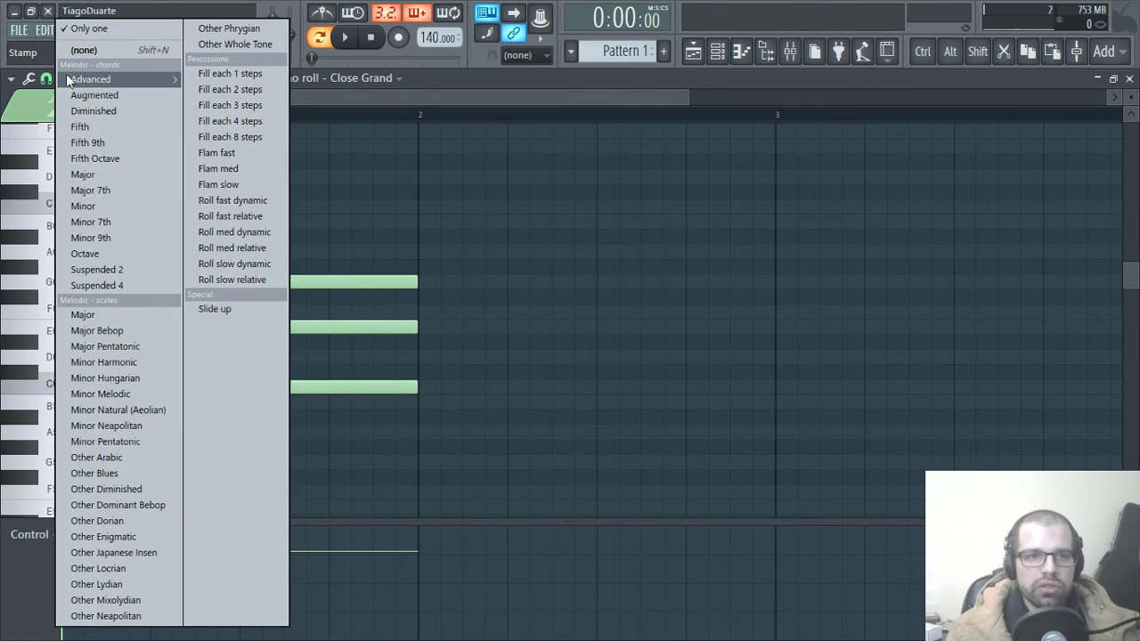
left_click(93, 208)
left_click(445, 384)
left_click_drag(512, 389, 491, 389)
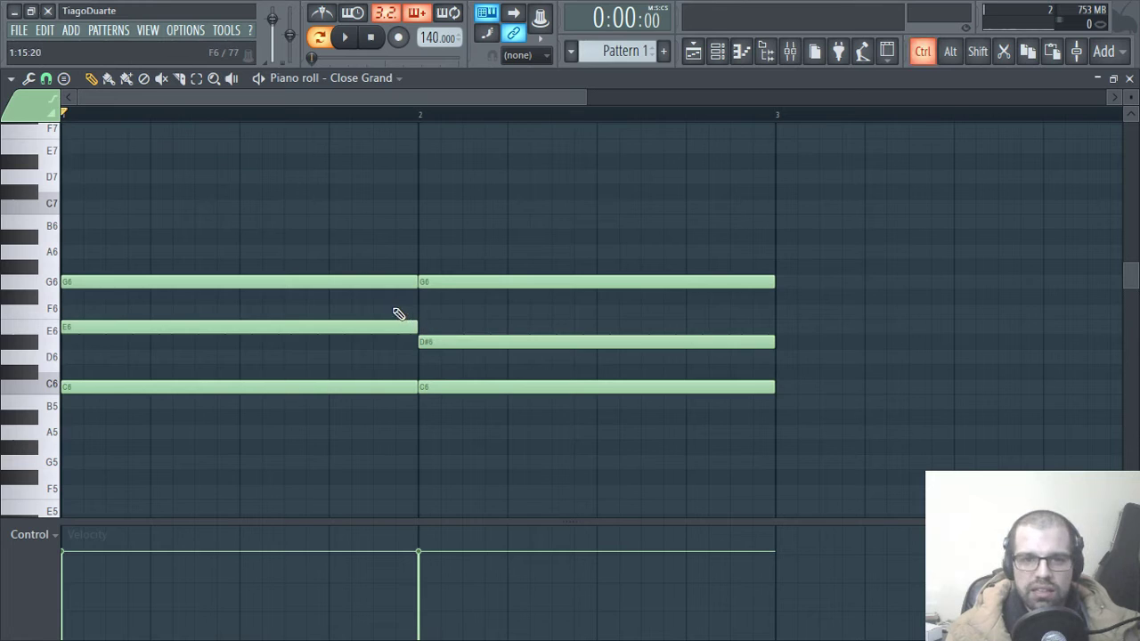
key("ctrl+a")
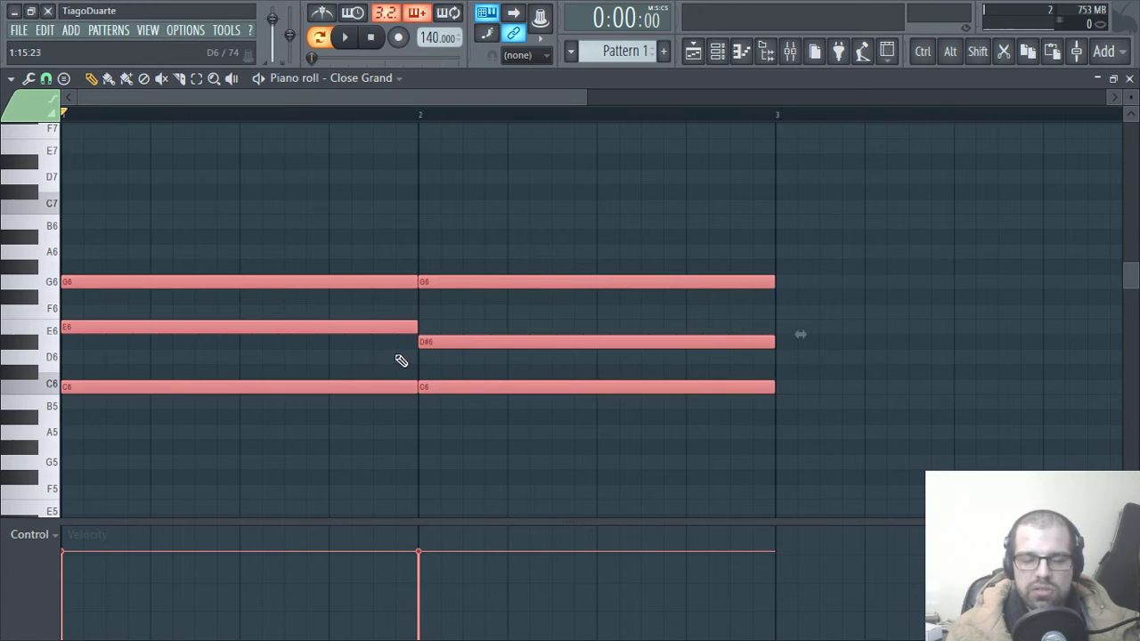
left_click(851, 356)
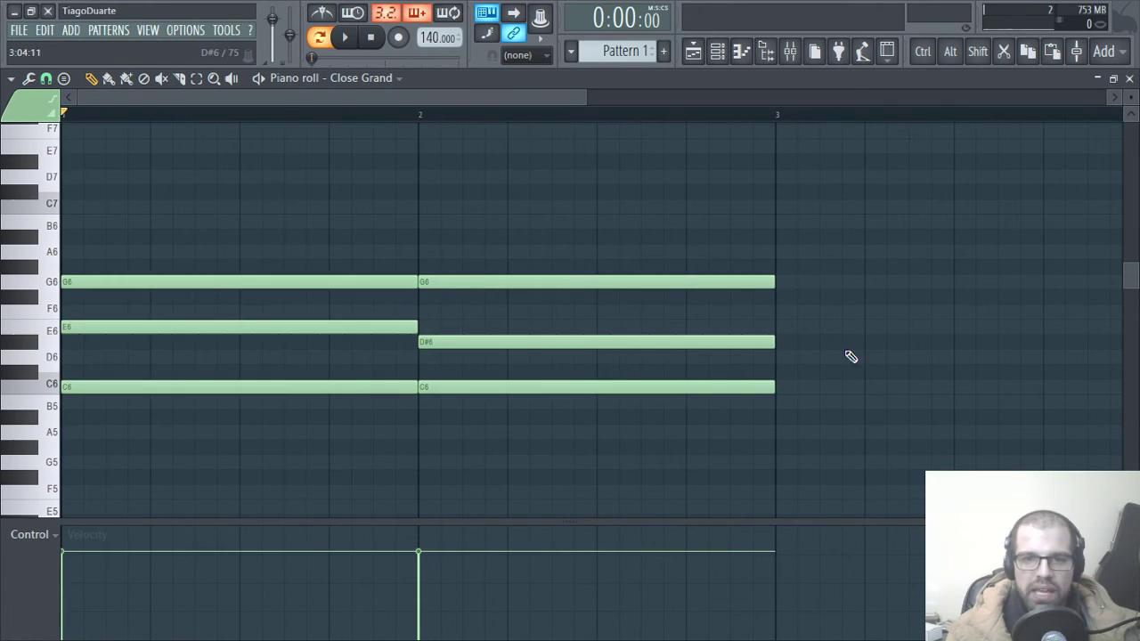
Audition the Major chord's notes C6, E6 and G6 on the piano keyboard, followed by the Minor chord's C6, D#6 and G6
left_click(56, 395)
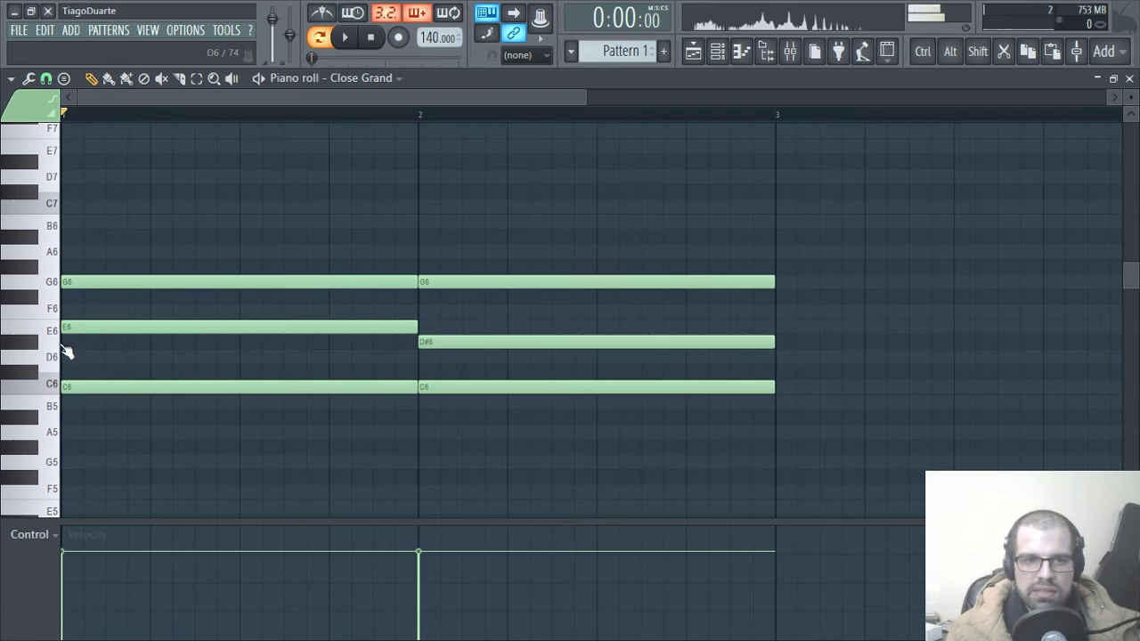
left_click(58, 333)
left_click(55, 289)
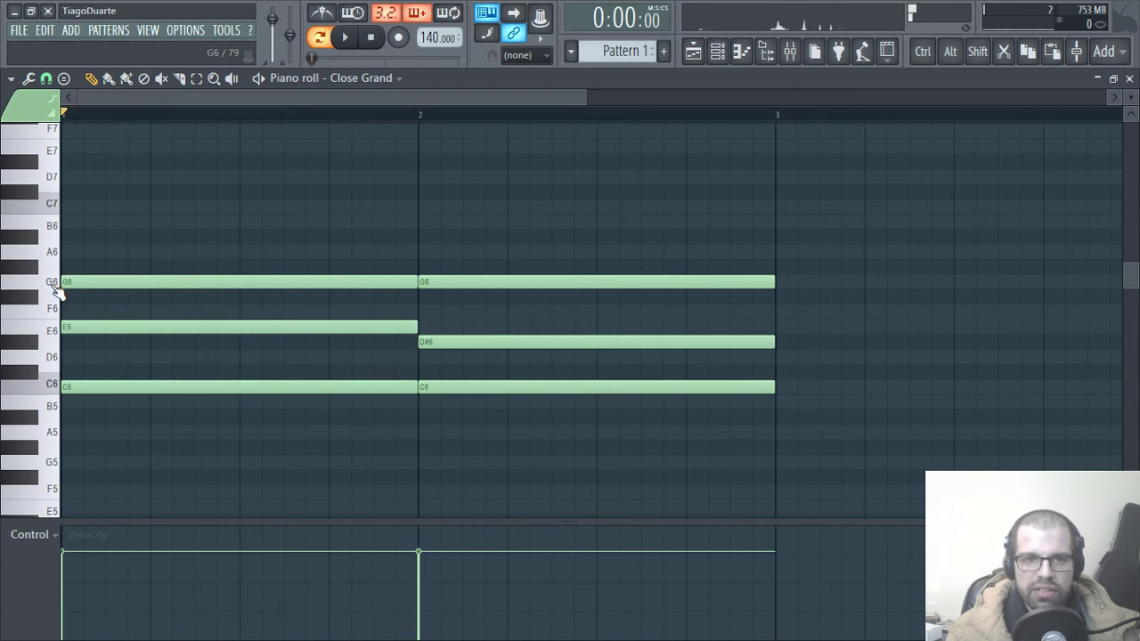
left_click(55, 393)
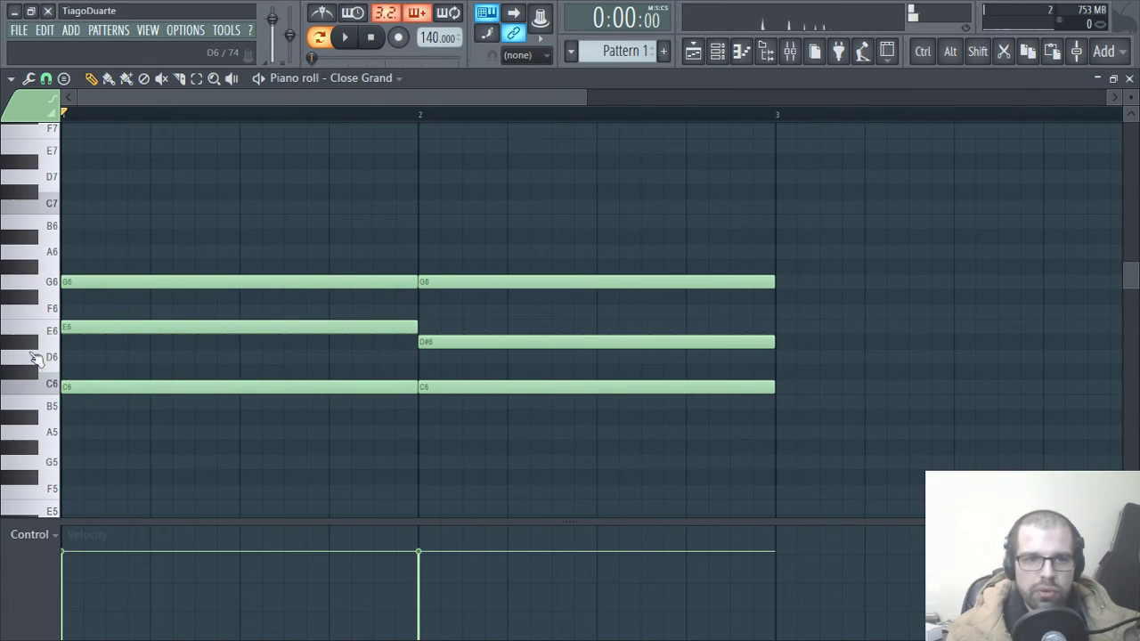
left_click(31, 345)
left_click(57, 290)
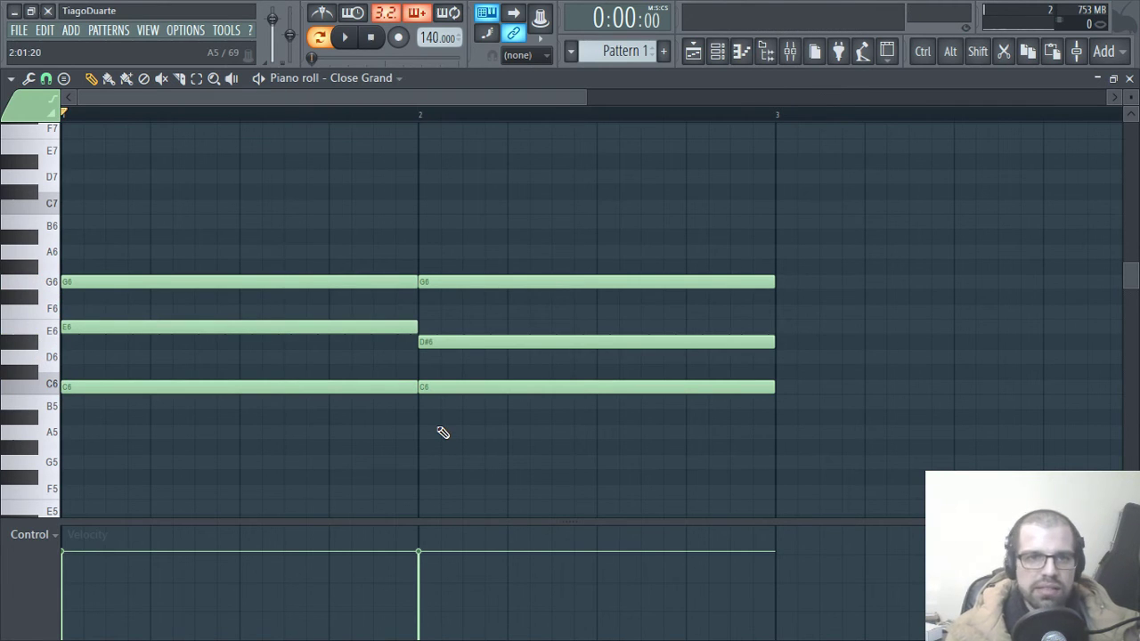
Highlight the C major chord in bar 1 and the C minor chord in bar 2, and play both bars to compare their sound
key("space")
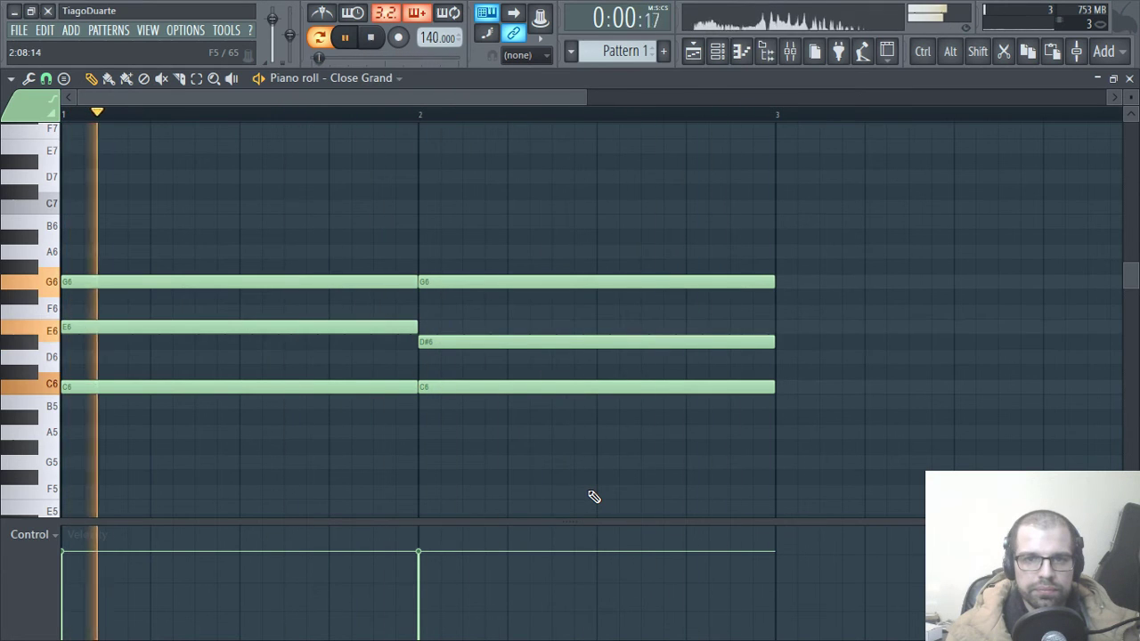
key("space")
left_click_drag(299, 250, 282, 449)
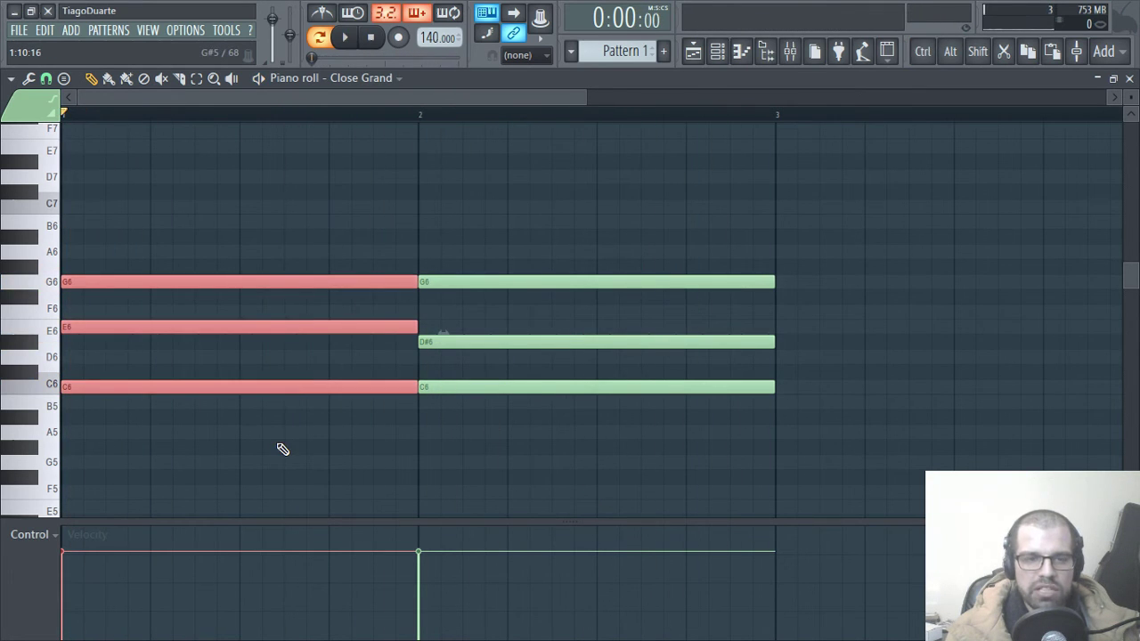
left_click(282, 449)
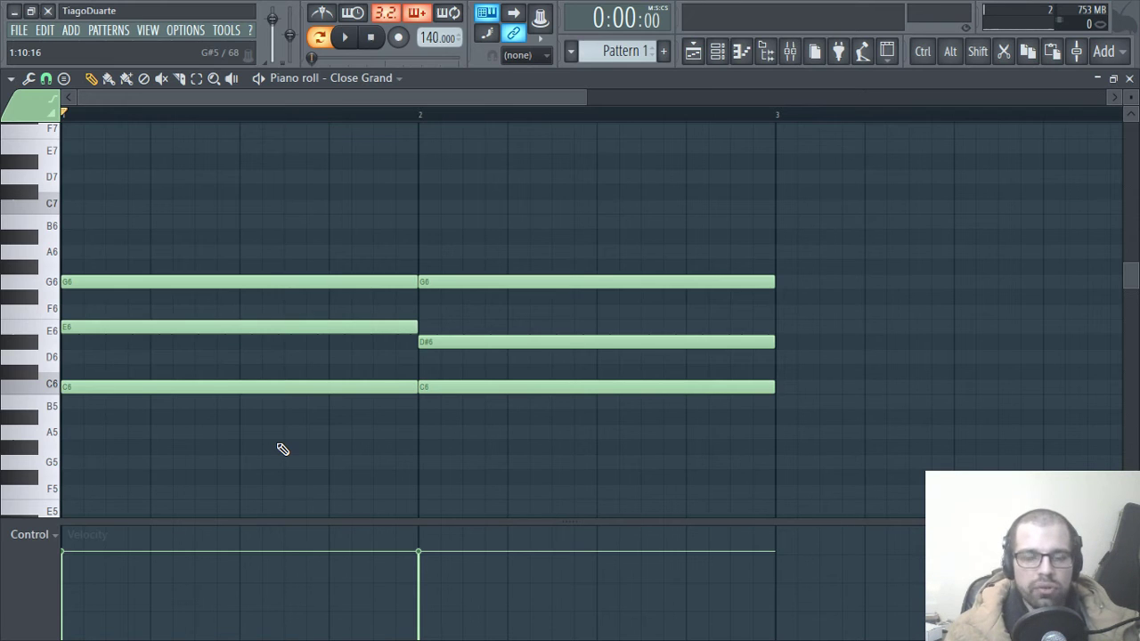
left_click_drag(743, 218, 663, 426)
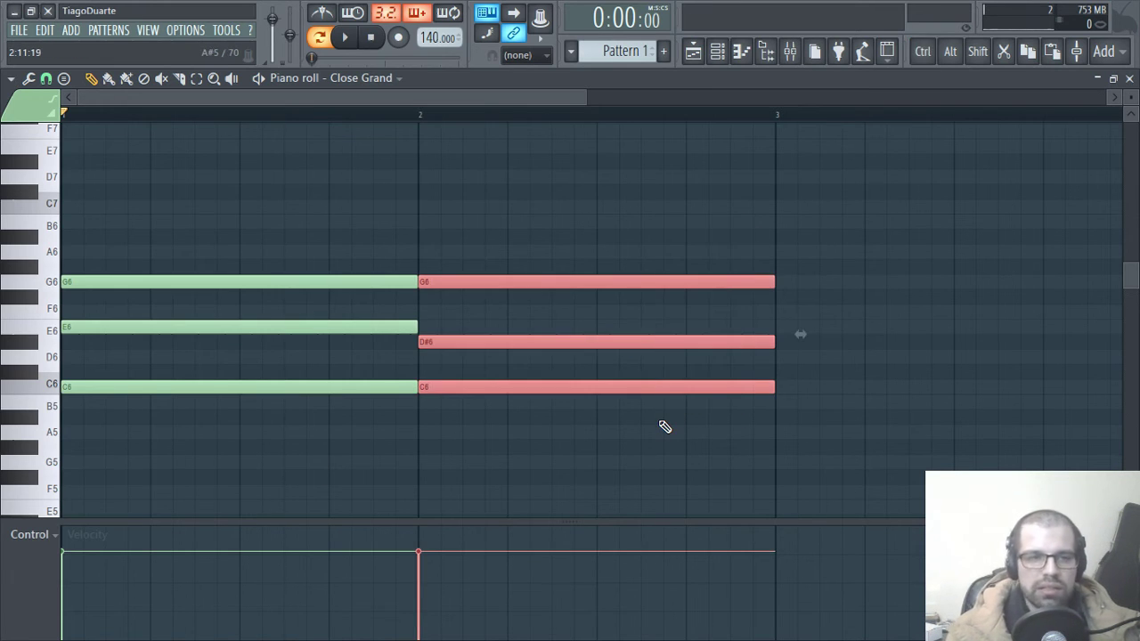
key("space")
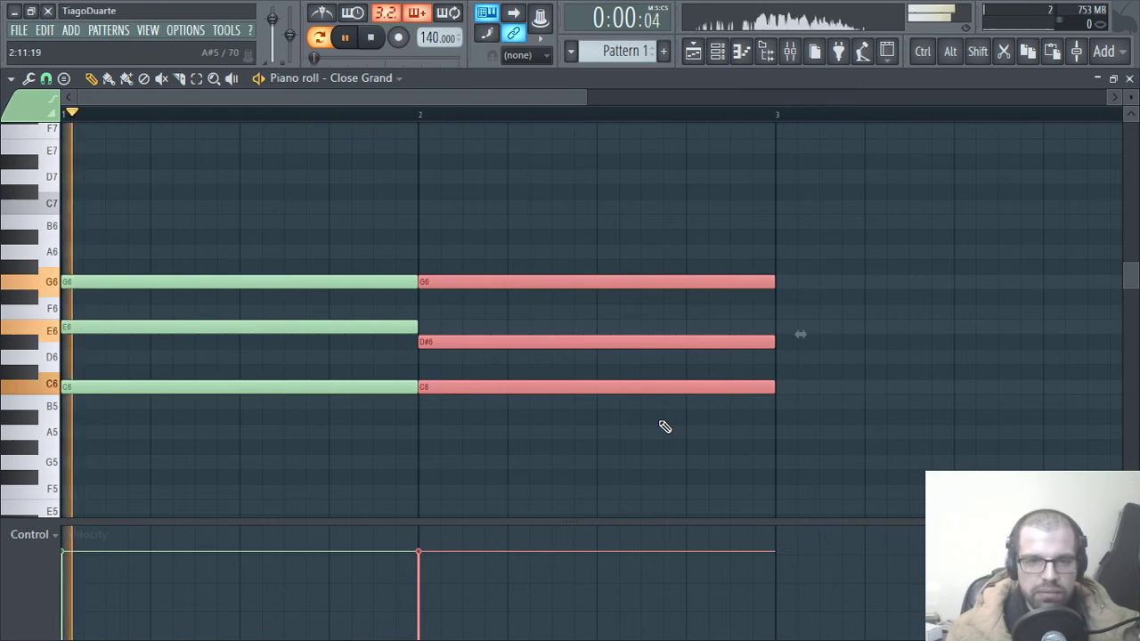
left_click(665, 436)
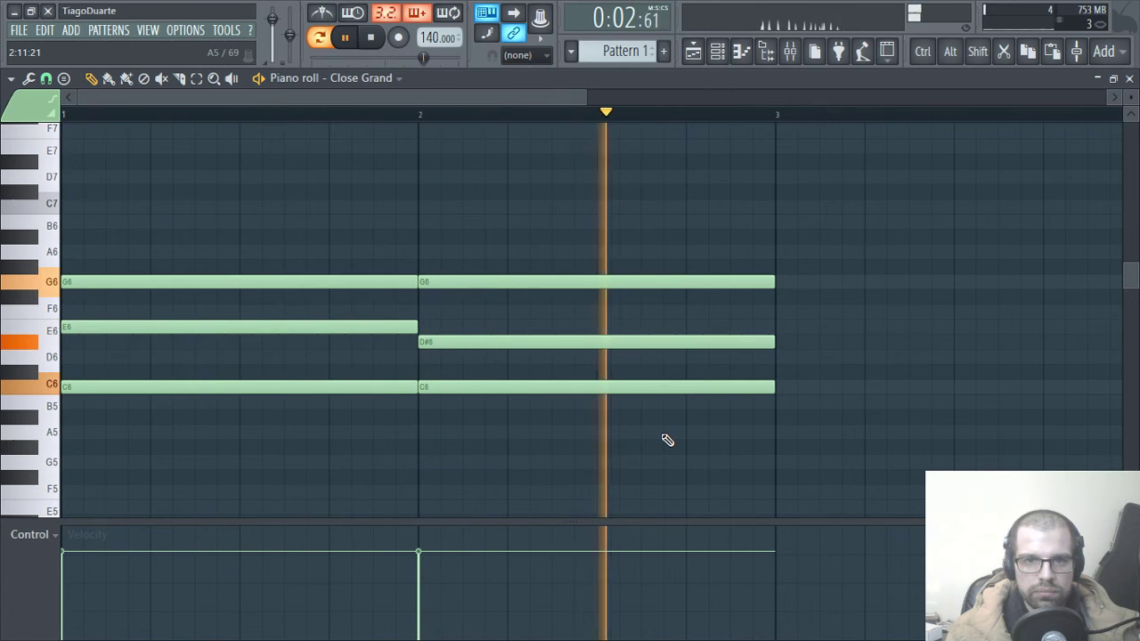
key("space")
Transpose the Minor chord in bar 2 up so its root sits on E6
left_click_drag(922, 450, 271, 242)
left_click(383, 225, "ctrl")
scroll(383, 226, "down", 2)
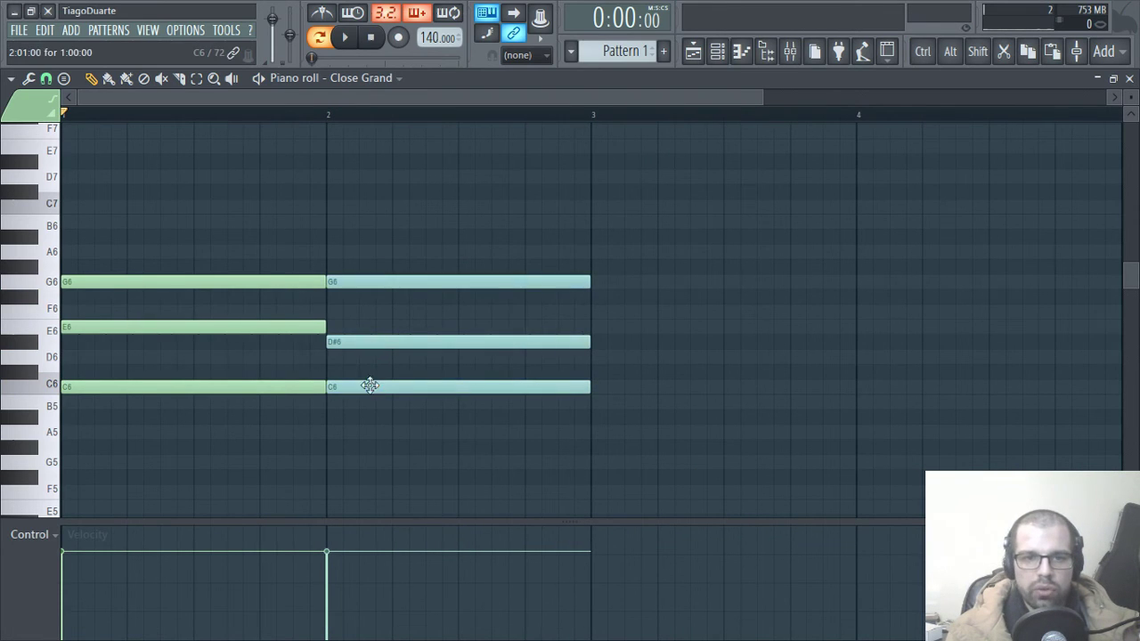
left_click_drag(370, 384, 372, 325)
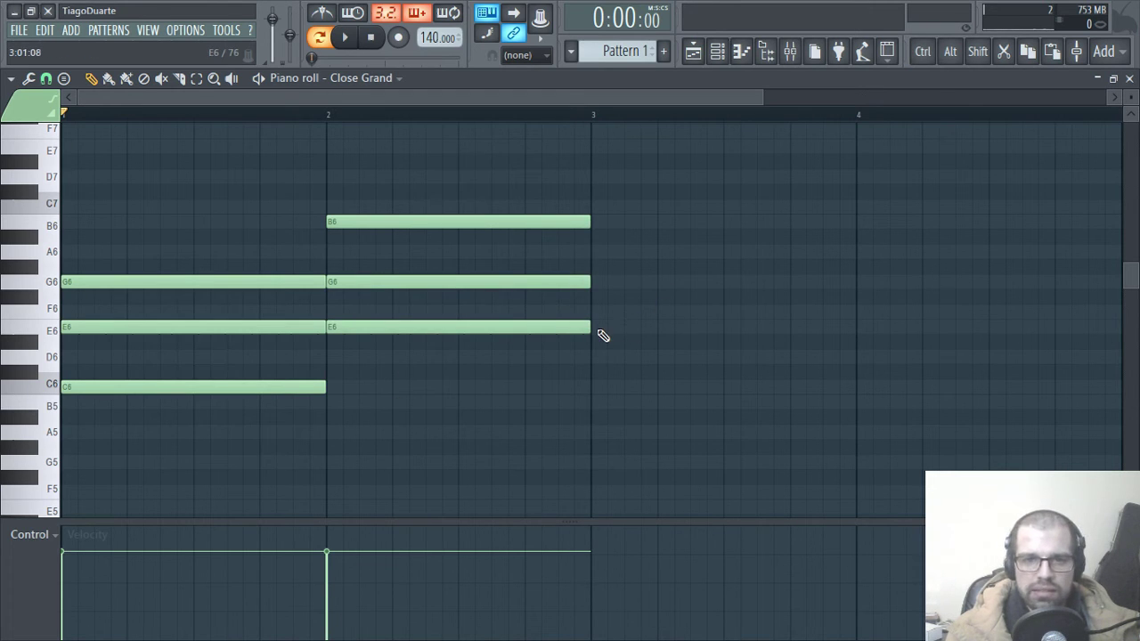
Highlight the C major chord in bar 1 and audition piano keys from C6 up to B6 to trace the two chords' notes
left_click_drag(153, 213, 159, 481)
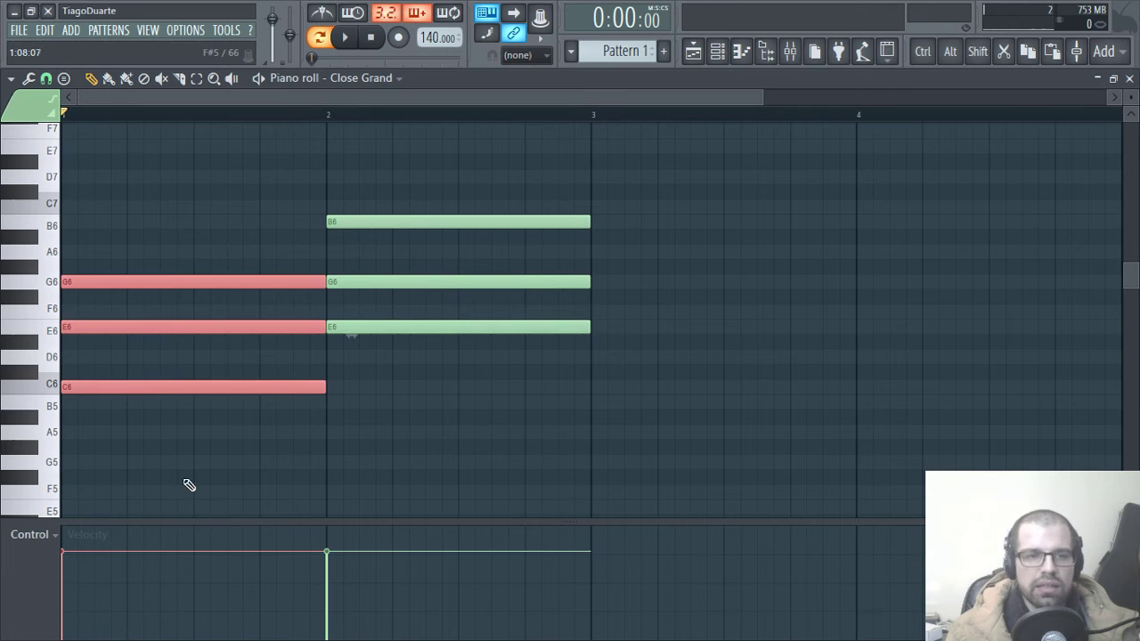
left_click(217, 479, "ctrl")
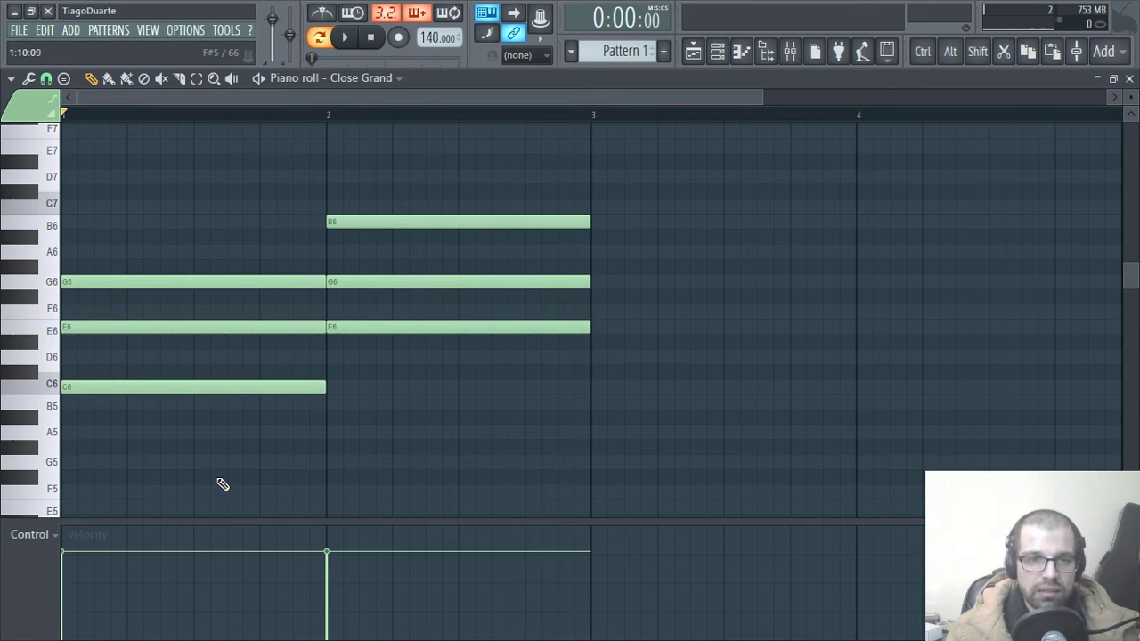
left_click(55, 384)
left_click(55, 357)
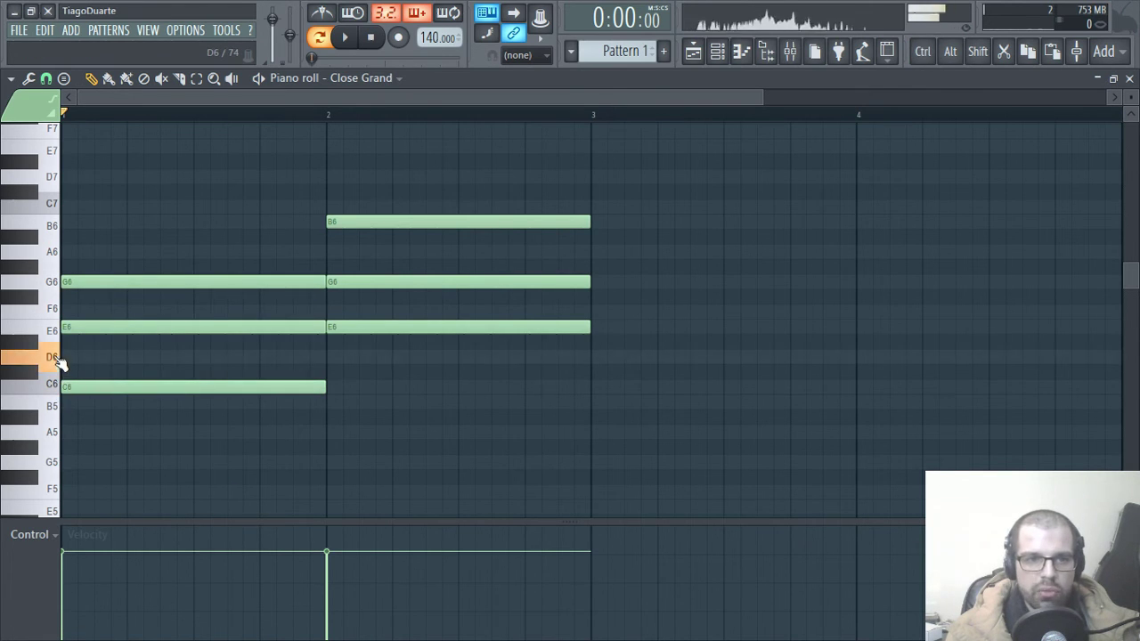
left_click(55, 285)
left_click(55, 253)
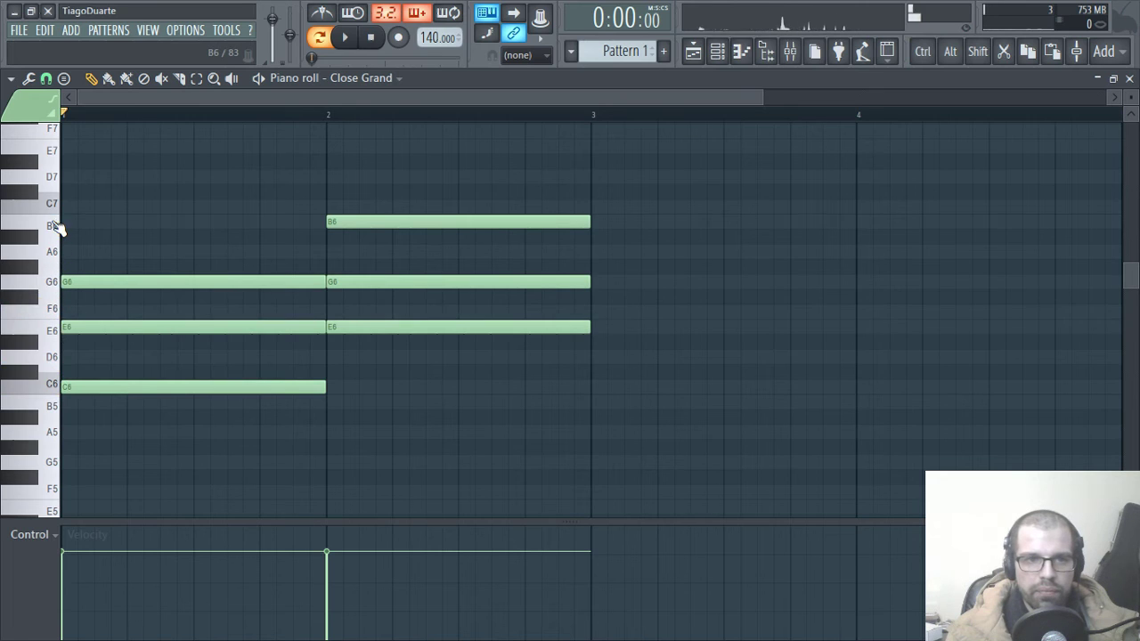
left_click(55, 227)
Highlight the C major and E minor chords in turn to compare their shared notes, and play the pattern back
key("ctrl")
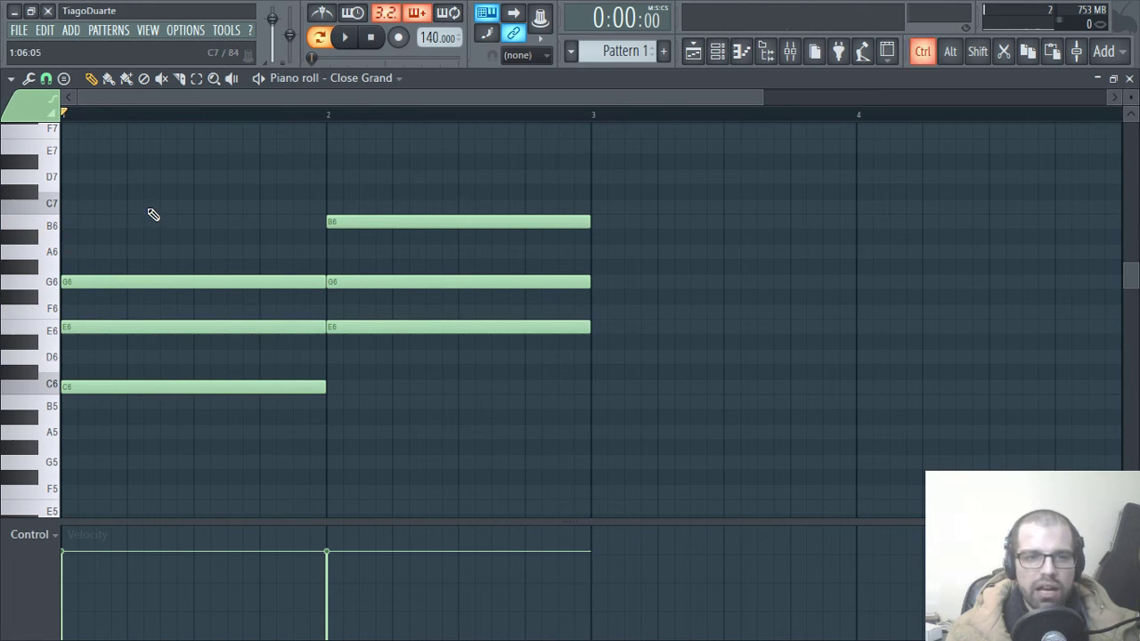
left_click_drag(149, 199, 211, 500)
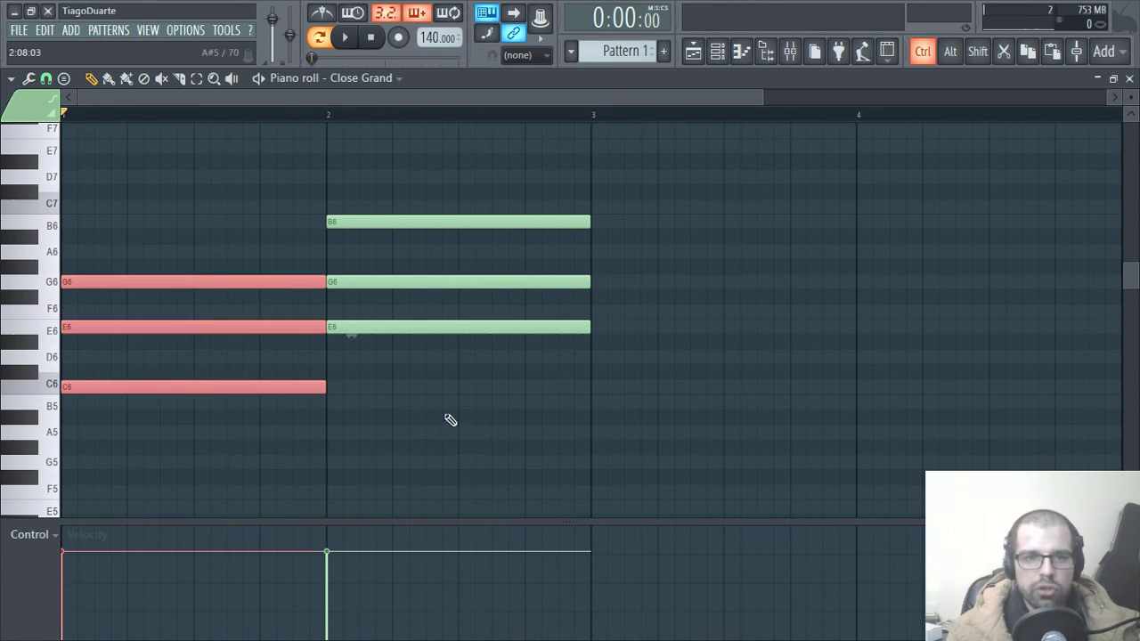
left_click_drag(444, 423, 401, 196)
left_click(466, 453)
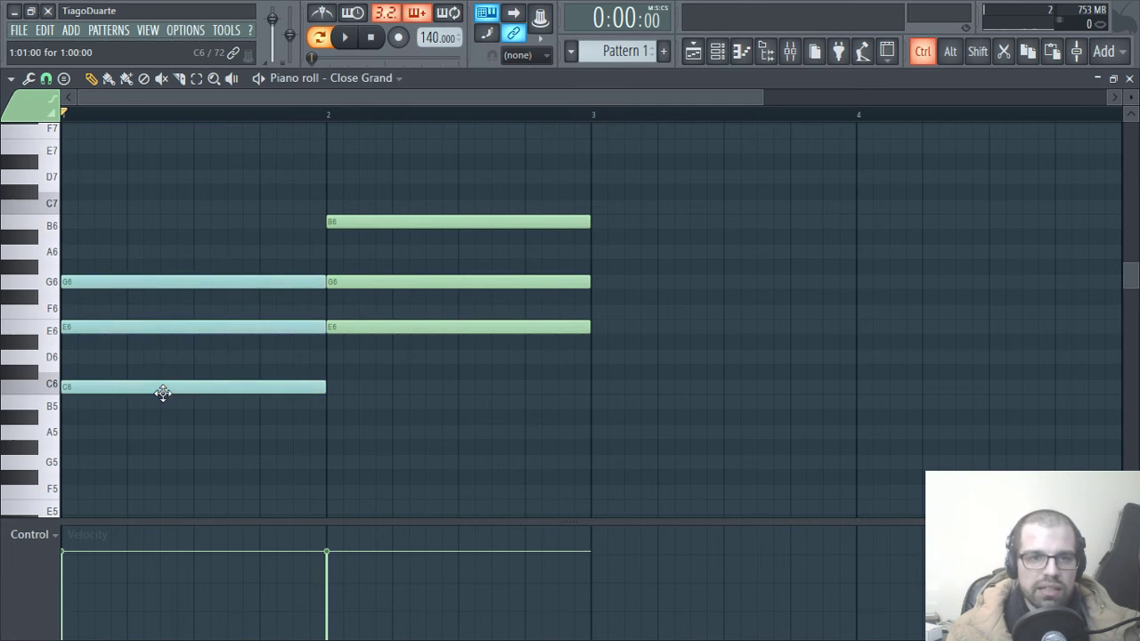
scroll(165, 393, "up", 2)
left_click_drag(214, 360, 509, 369)
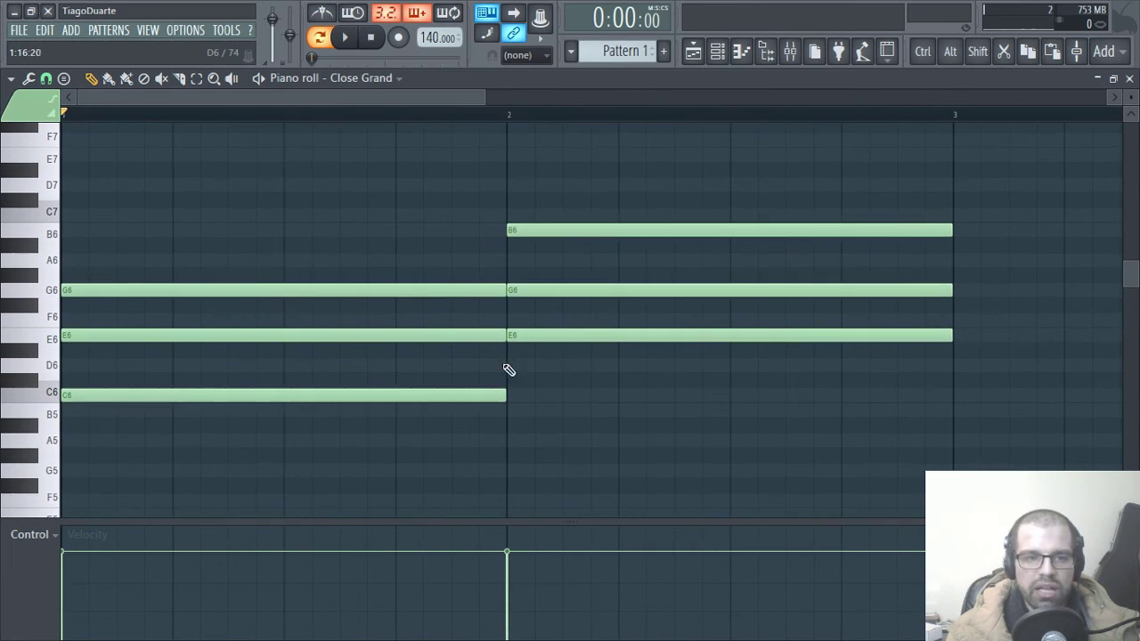
left_click_drag(232, 209, 239, 372)
left_click_drag(618, 178, 634, 399)
left_click(638, 428)
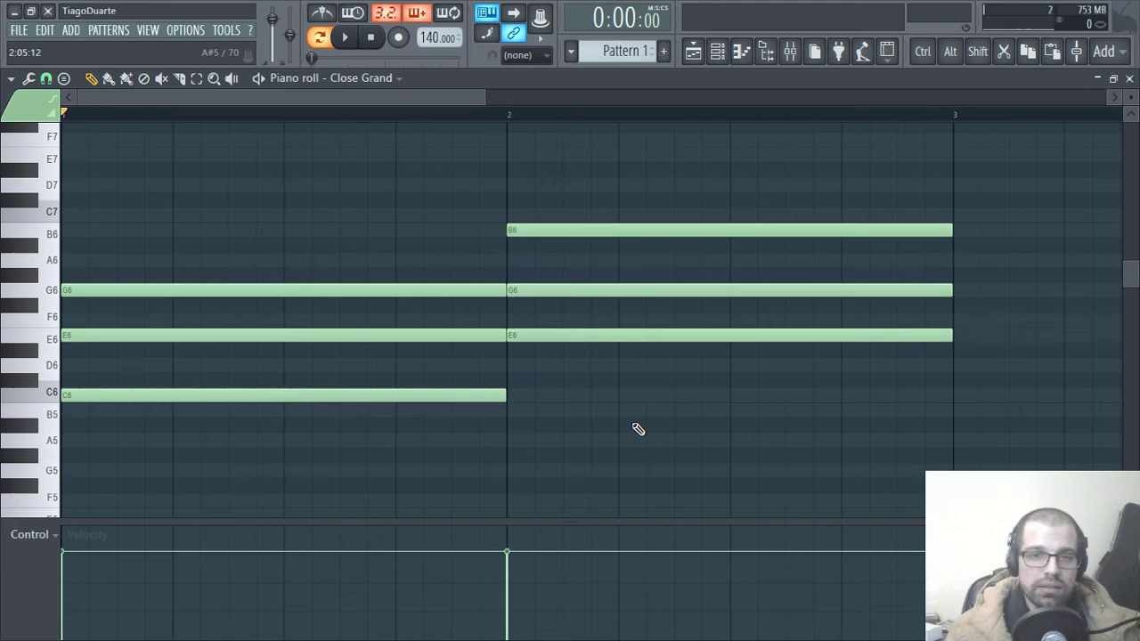
key("space")
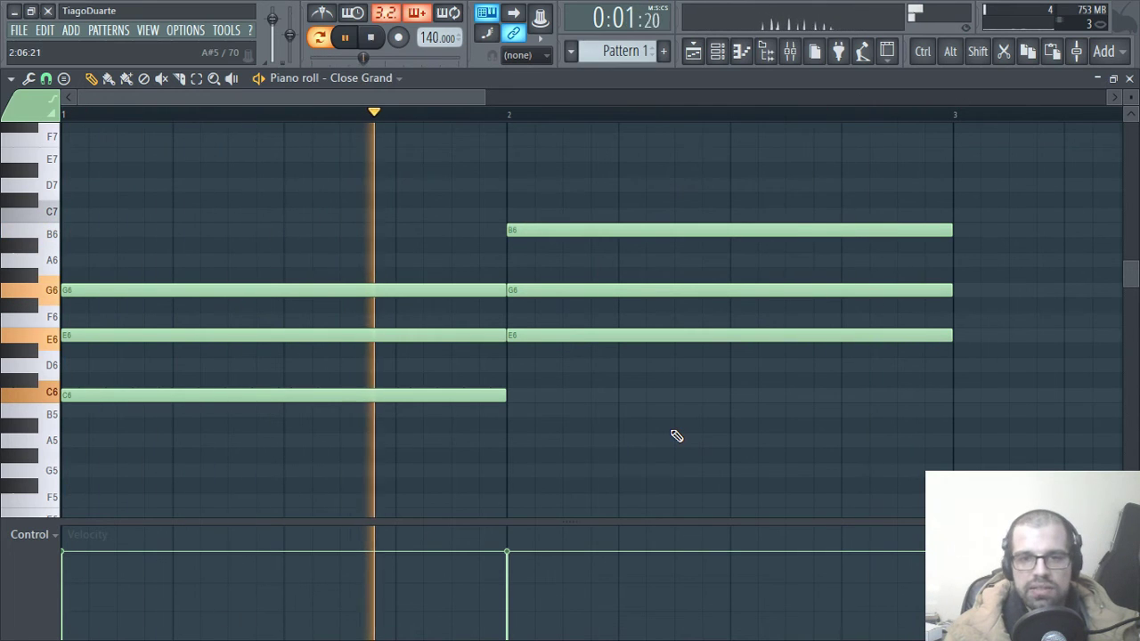
key("space")
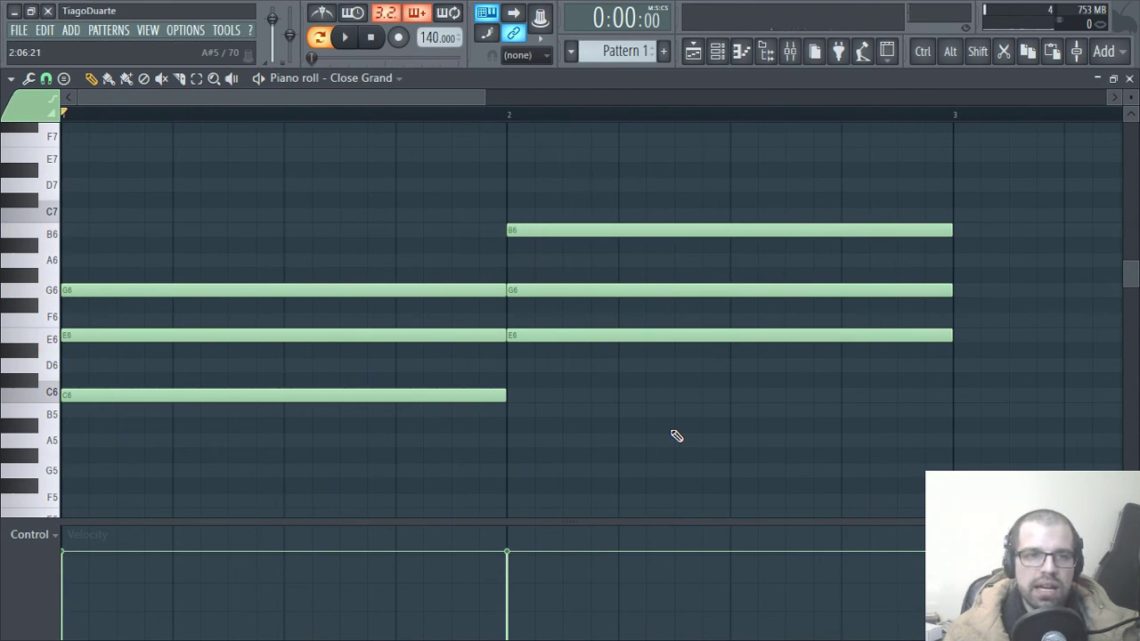
Copy the C major chord to bar 3 with root G6 and the E minor chord to bar 4 with root B6
scroll(661, 425, "down", 4)
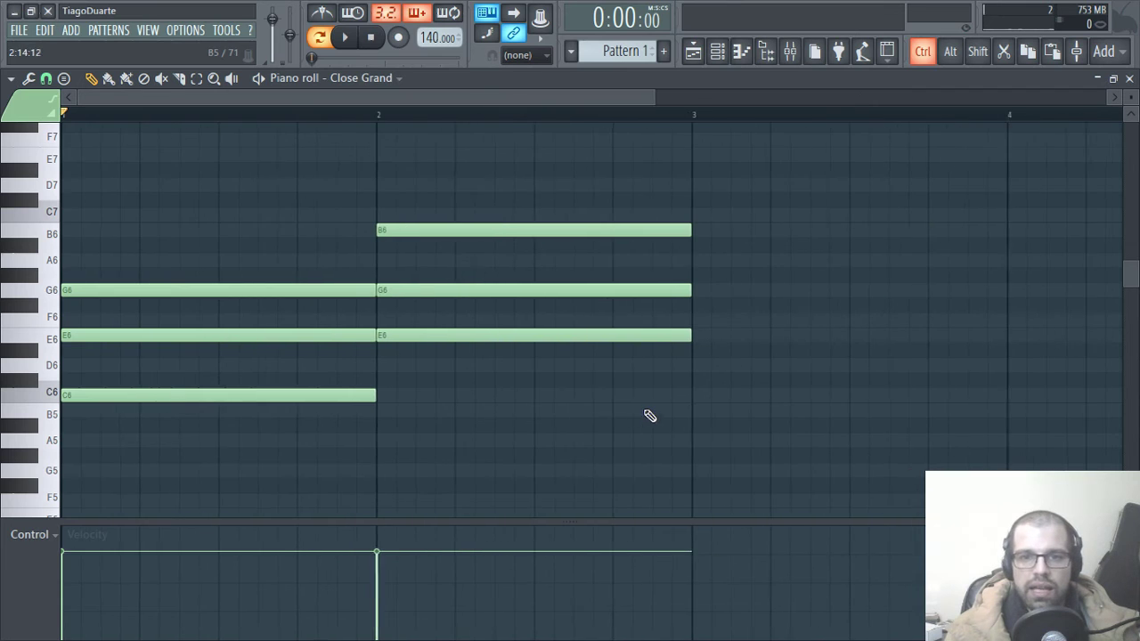
left_click_drag(155, 395, 621, 275)
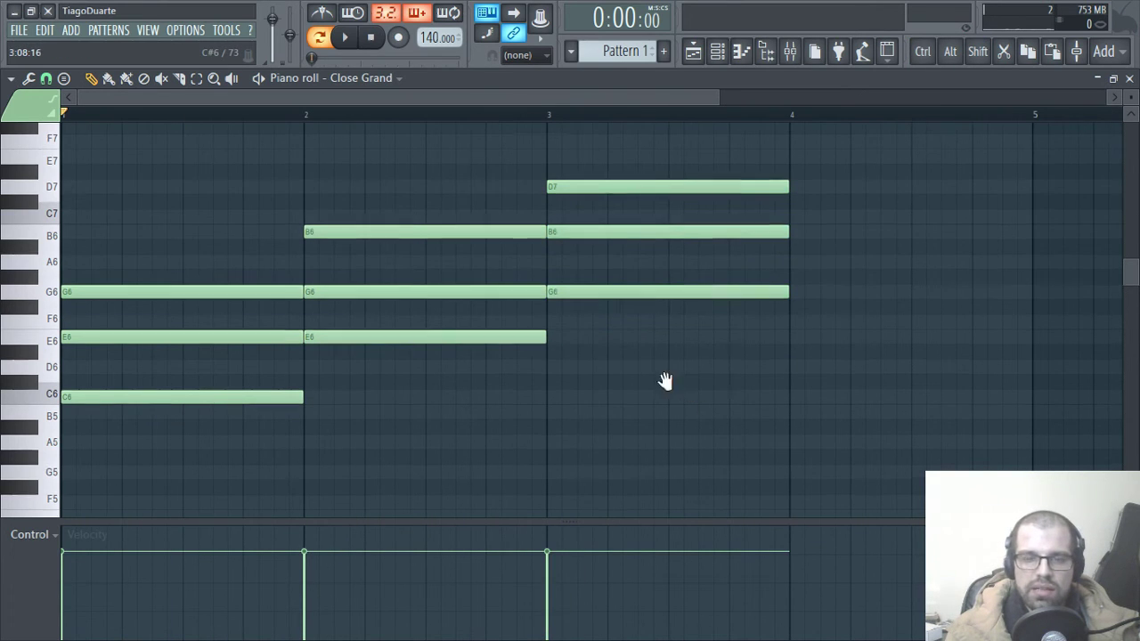
scroll(664, 382, "up", 2)
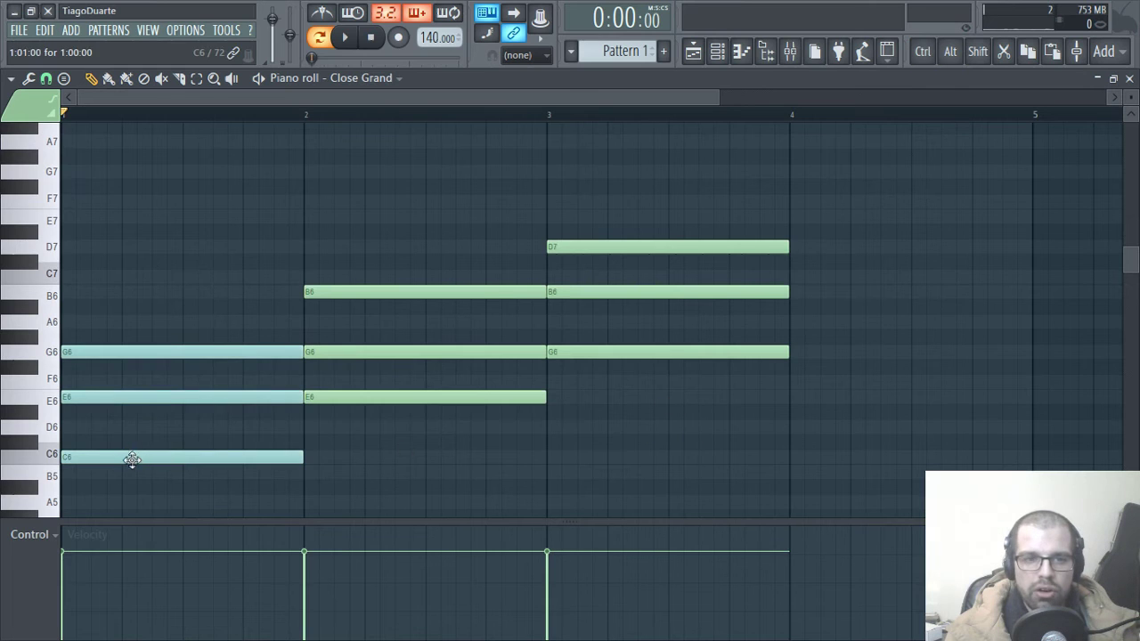
left_click_drag(339, 394, 819, 298)
scroll(899, 377, "down", 2)
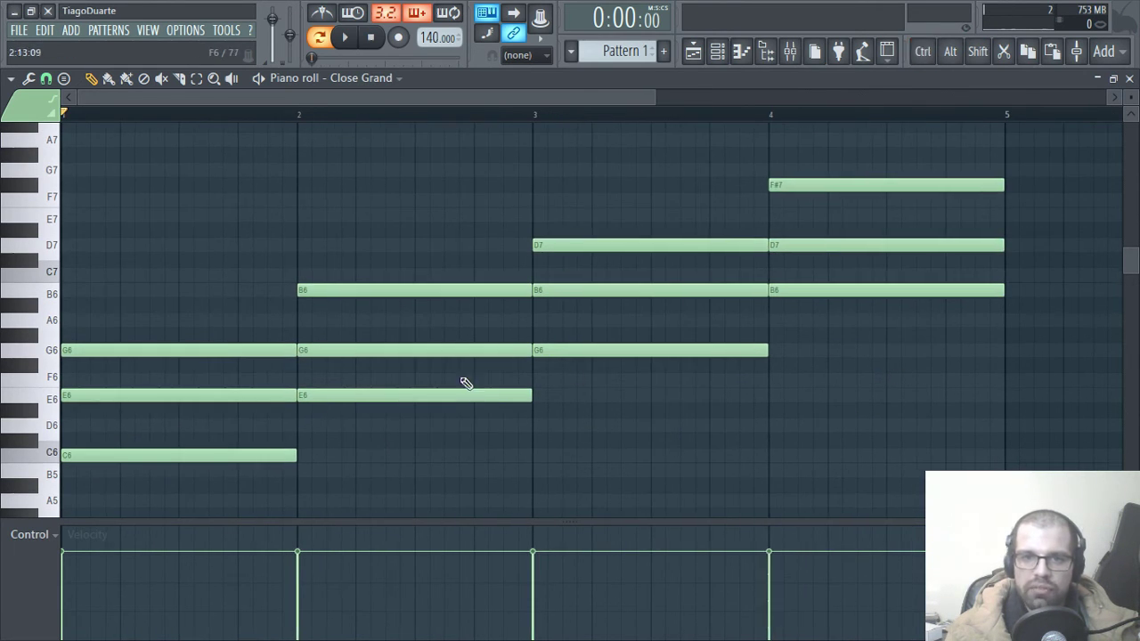
Highlight the major chords in bars 1 and 3, then the minor chords in bars 2 and 4, and play the four-bar progression
left_click(290, 389)
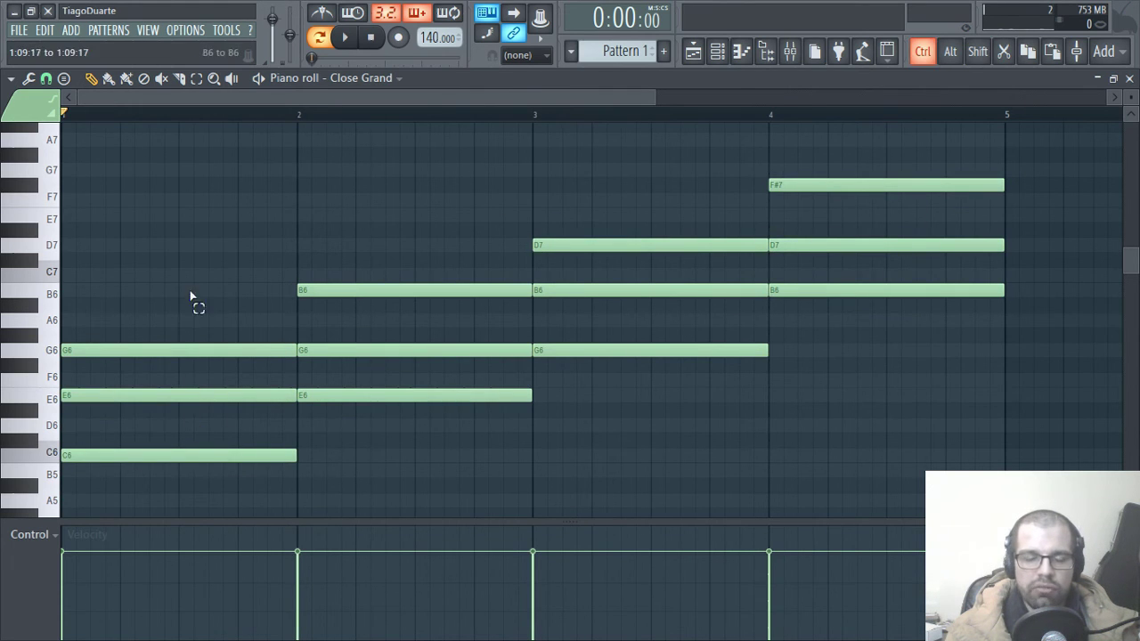
left_click_drag(190, 295, 234, 470)
left_click_drag(598, 164, 670, 389)
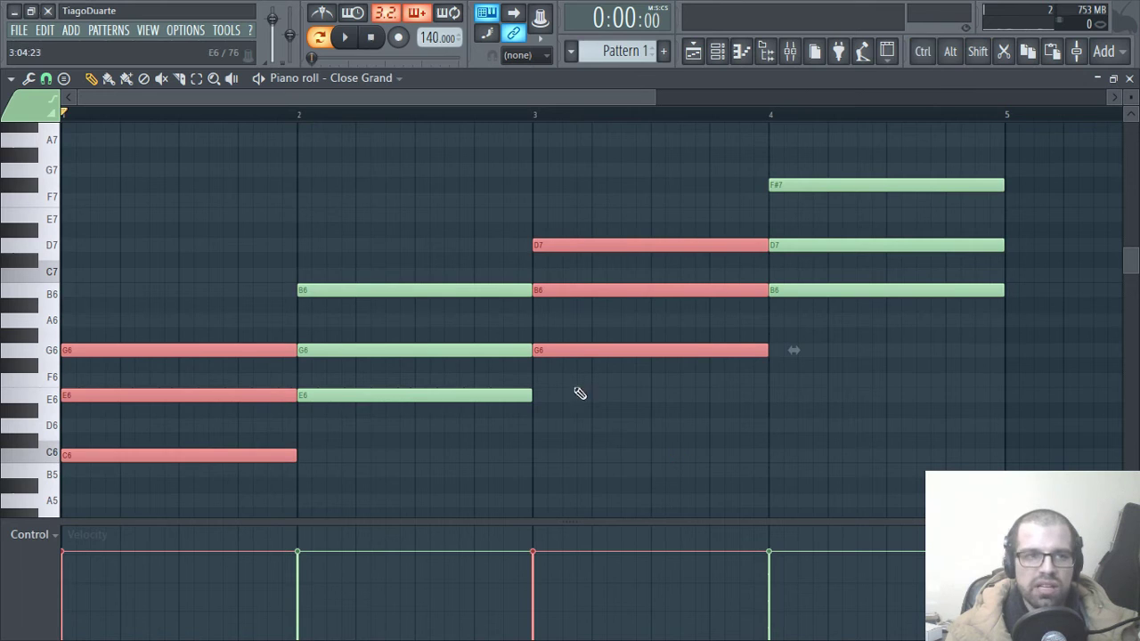
left_click_drag(401, 229, 465, 415)
left_click_drag(830, 175, 903, 471)
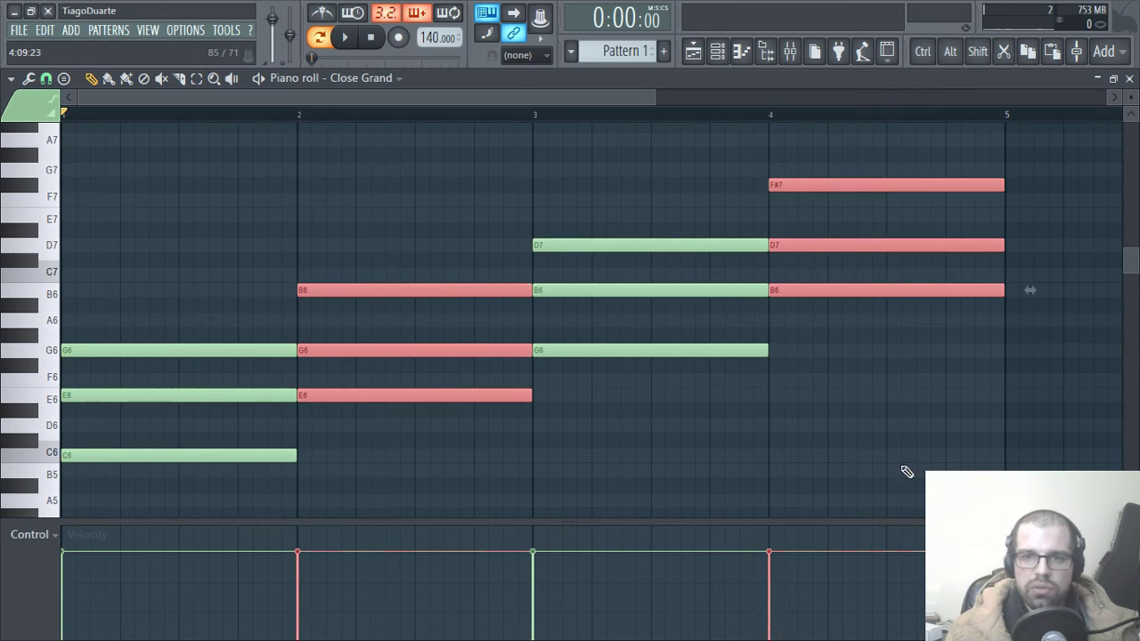
left_click(905, 470)
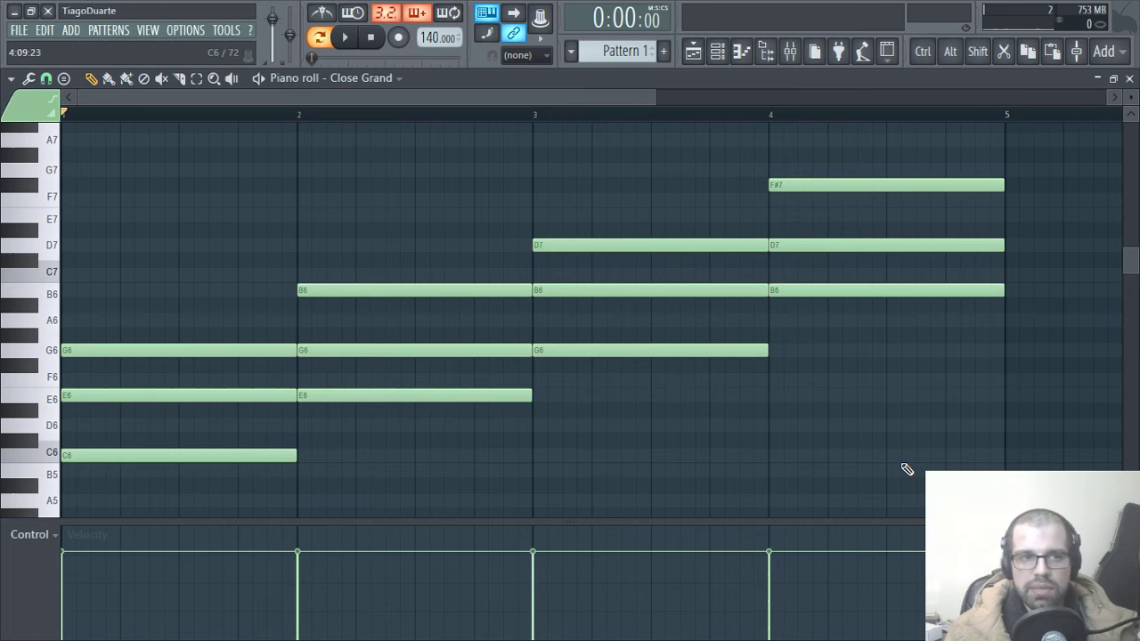
key("space")
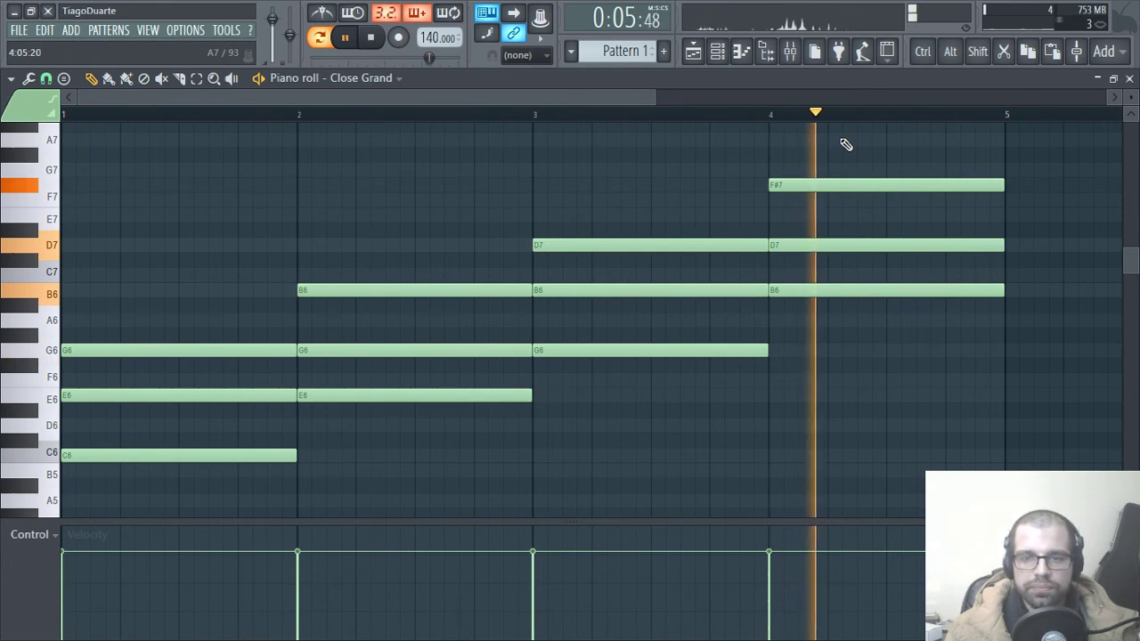
key("space")
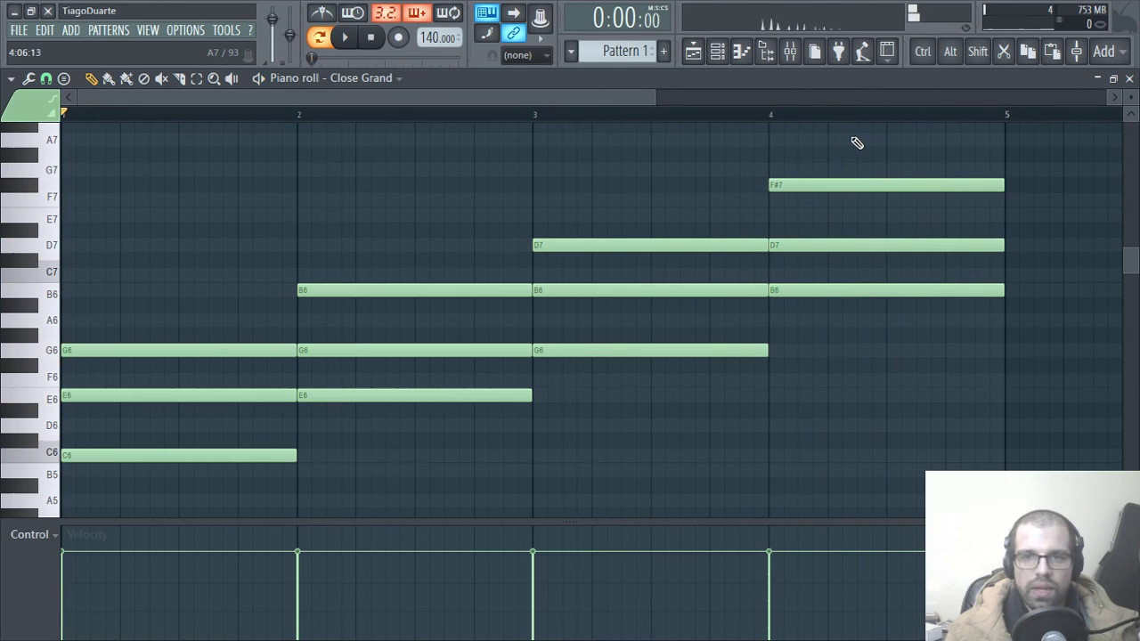
Delete the four chords from the pattern and stamp a Major 7th chord with root C6 in bar 1
mouse_move(892, 152)
left_mouse_down()
mouse_move(886, 241)
mouse_move(612, 438)
mouse_move(253, 450)
left_mouse_up()
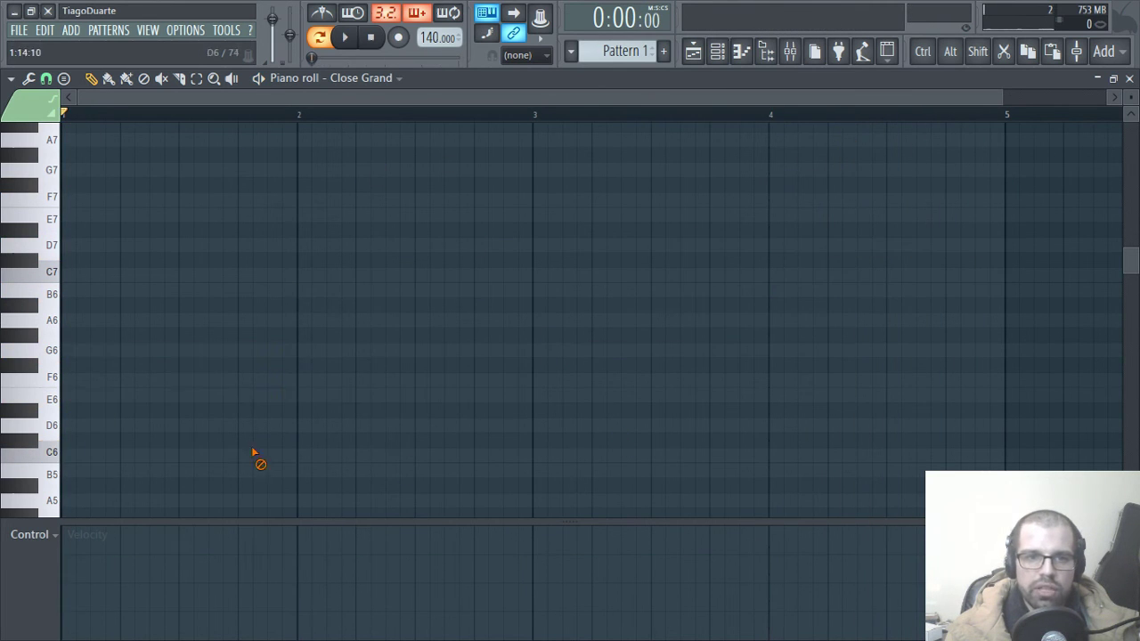
left_click(73, 57)
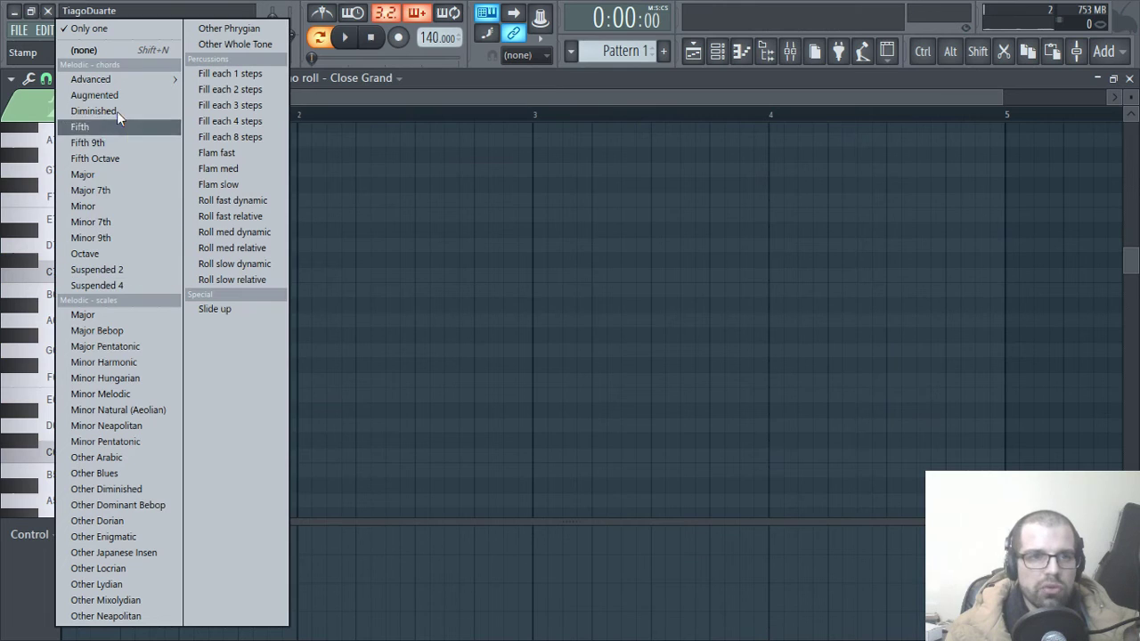
left_click(106, 197)
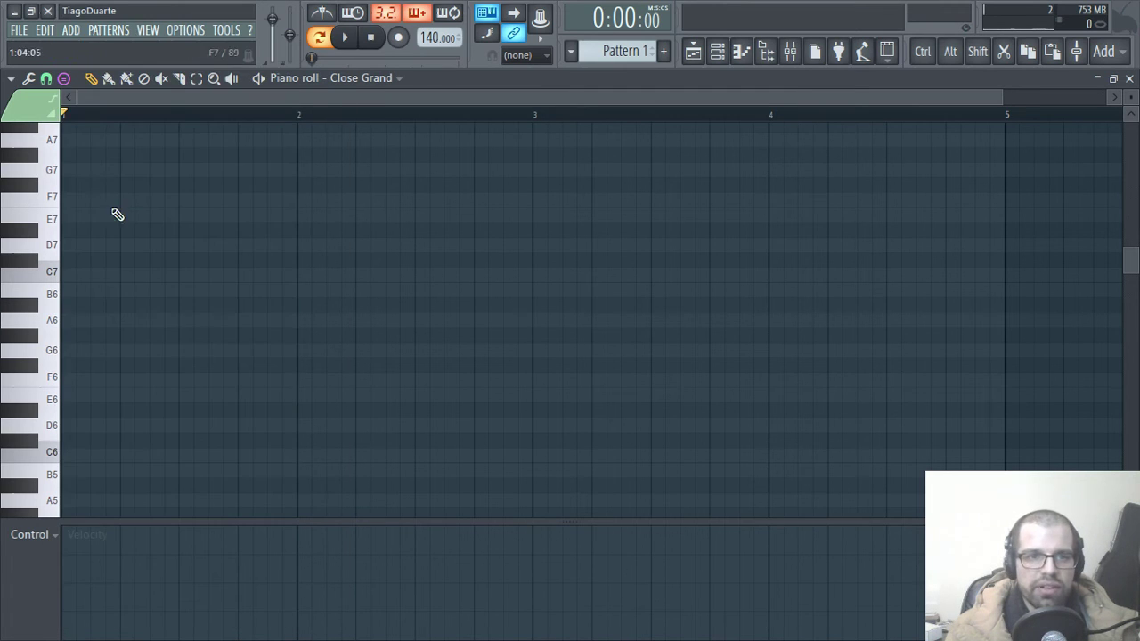
left_click(64, 458)
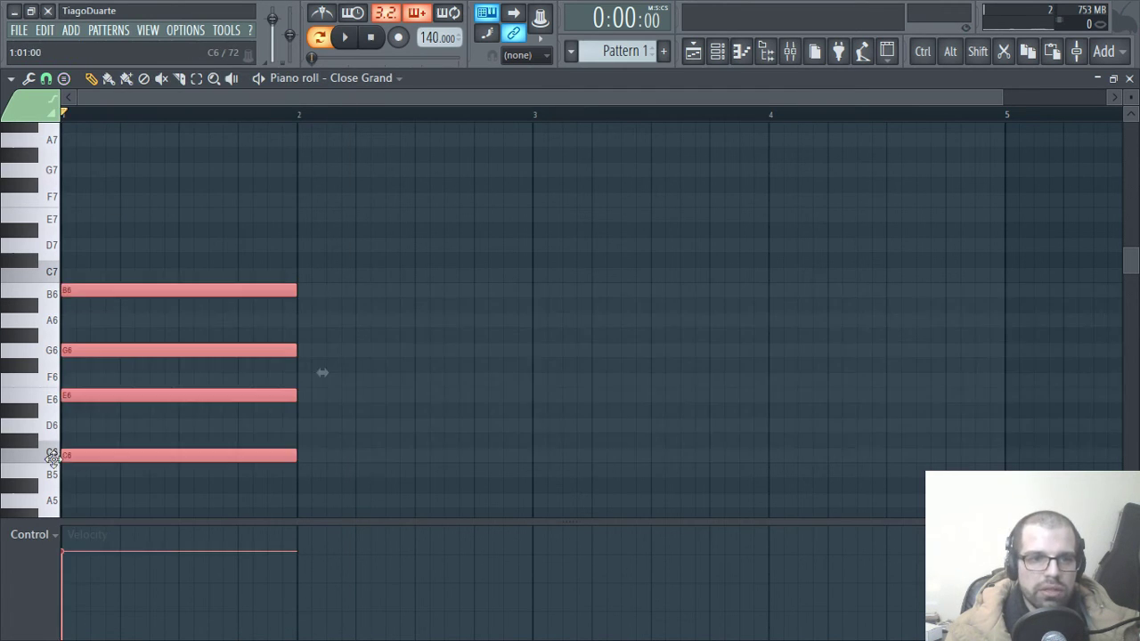
Highlight the Major 7th chord in bar 1 and audition piano keys from C6 upward to count its intervals
scroll(46, 422, "up", 4)
left_click(133, 437, "ctrl")
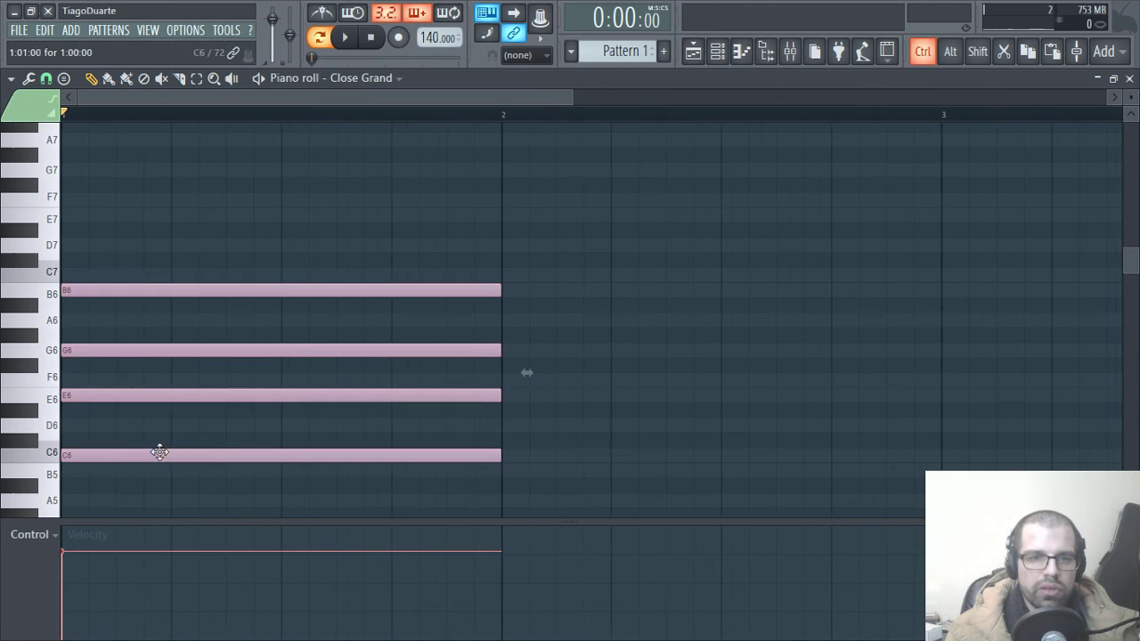
left_click_drag(260, 436, 805, 417)
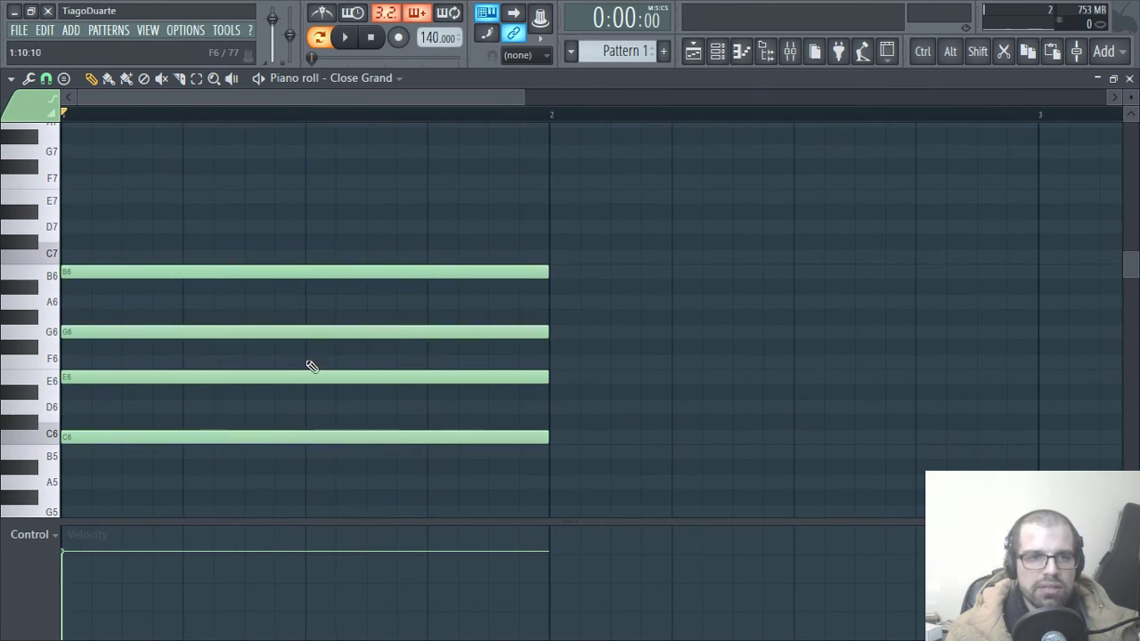
left_click(51, 436)
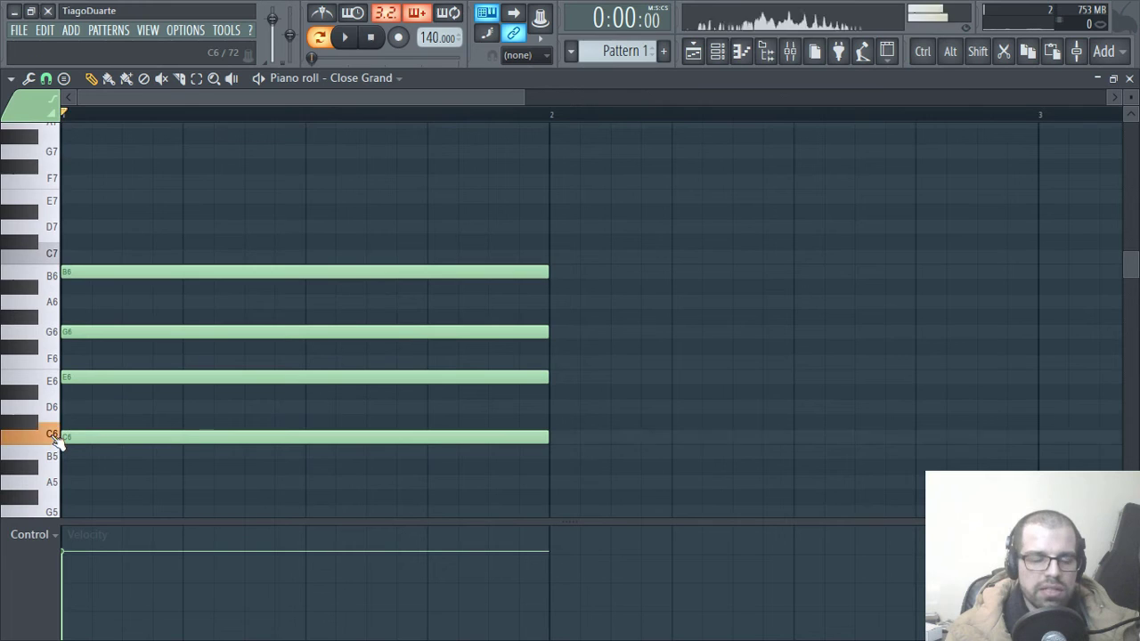
left_click(51, 334)
left_click(43, 303)
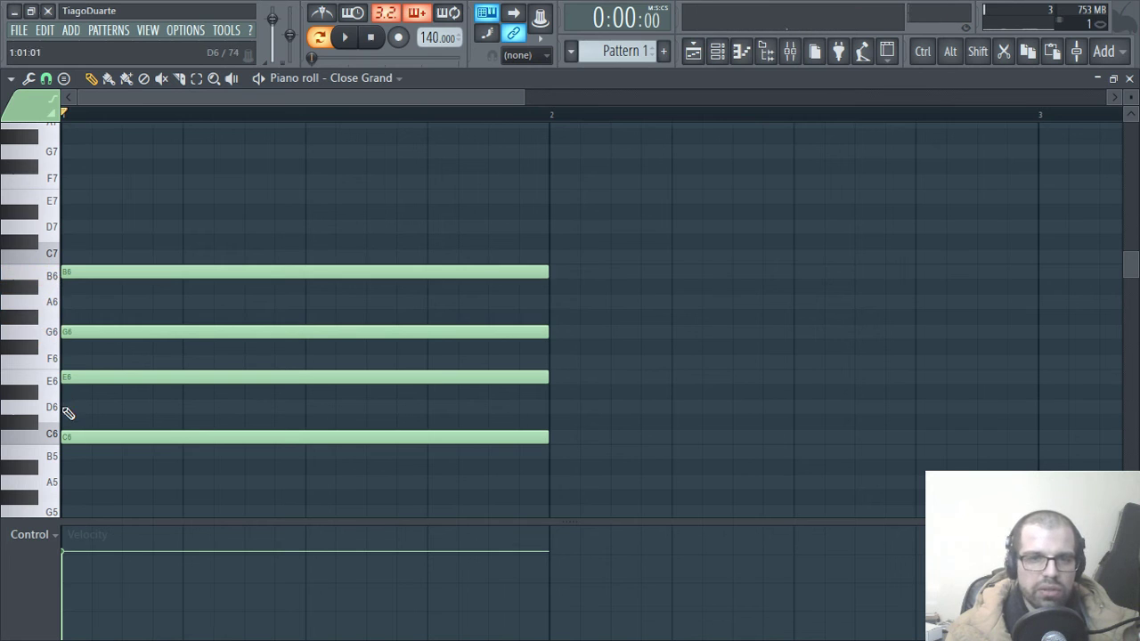
Audition the chord's four notes one by one on the piano keys: C6, E6, G6 and B6
scroll(305, 417, "down", 3)
left_click_drag(368, 401, 539, 403)
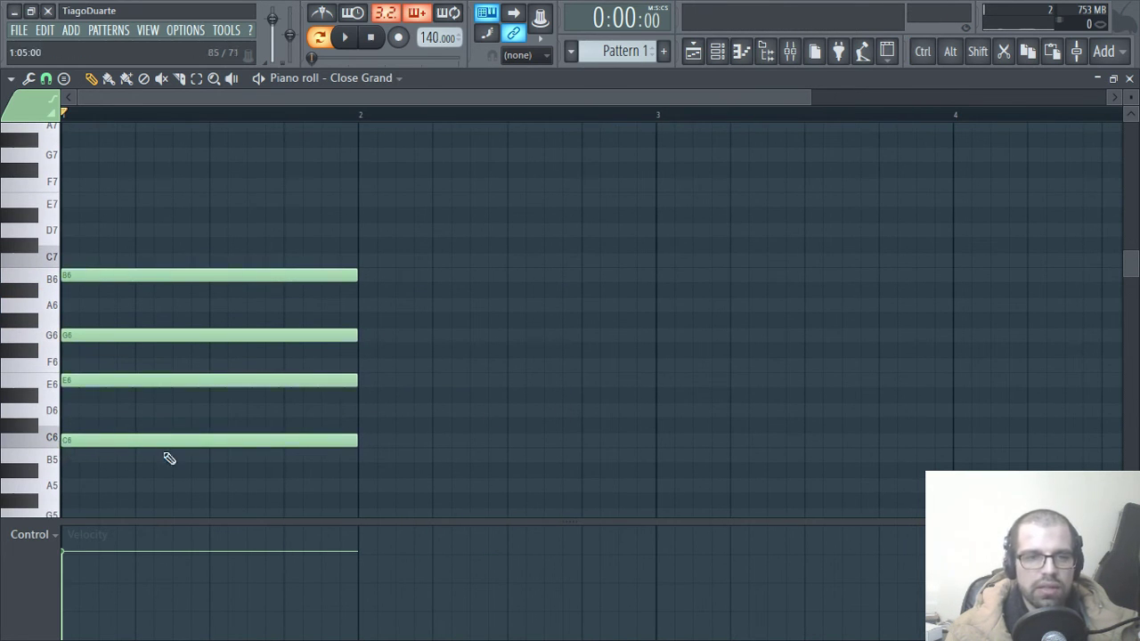
left_click(47, 439)
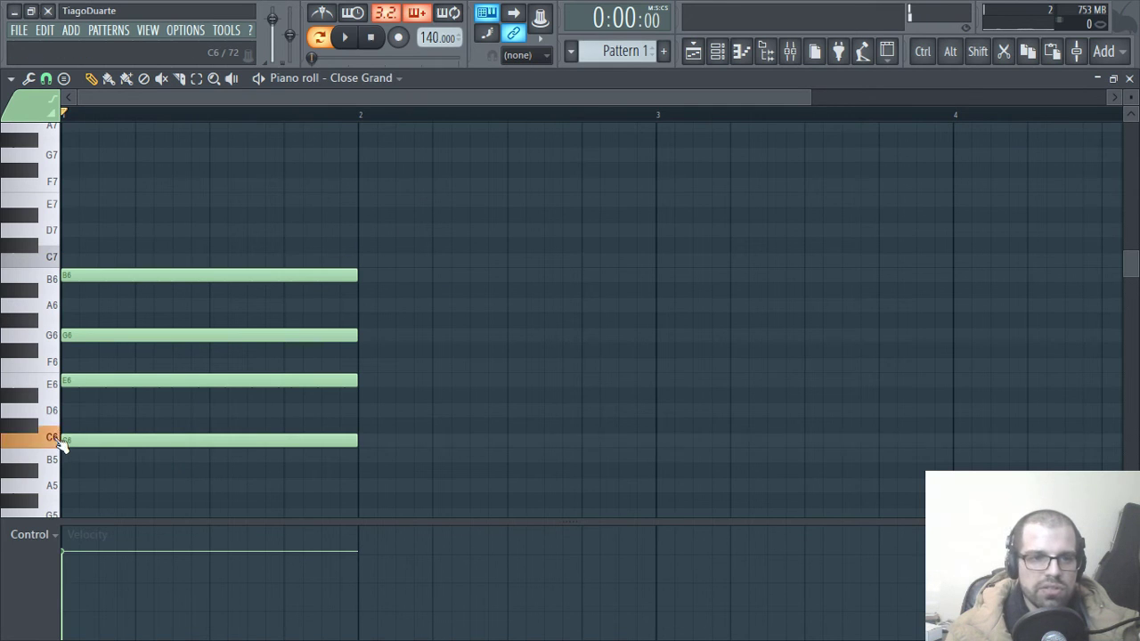
left_click(55, 385)
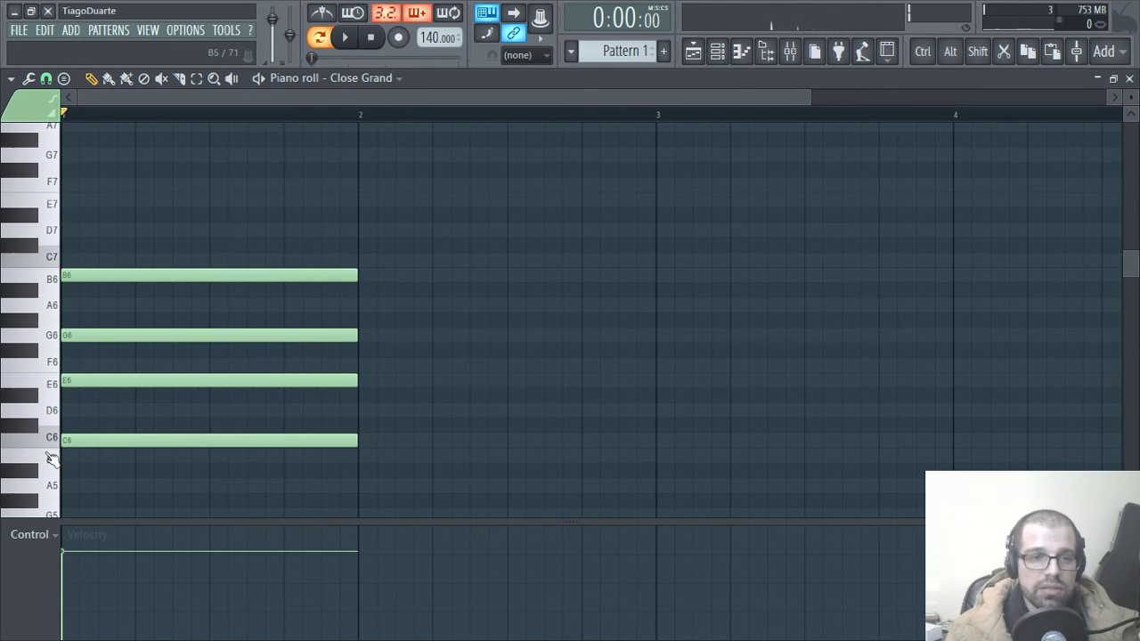
left_click(53, 385)
left_click(53, 336)
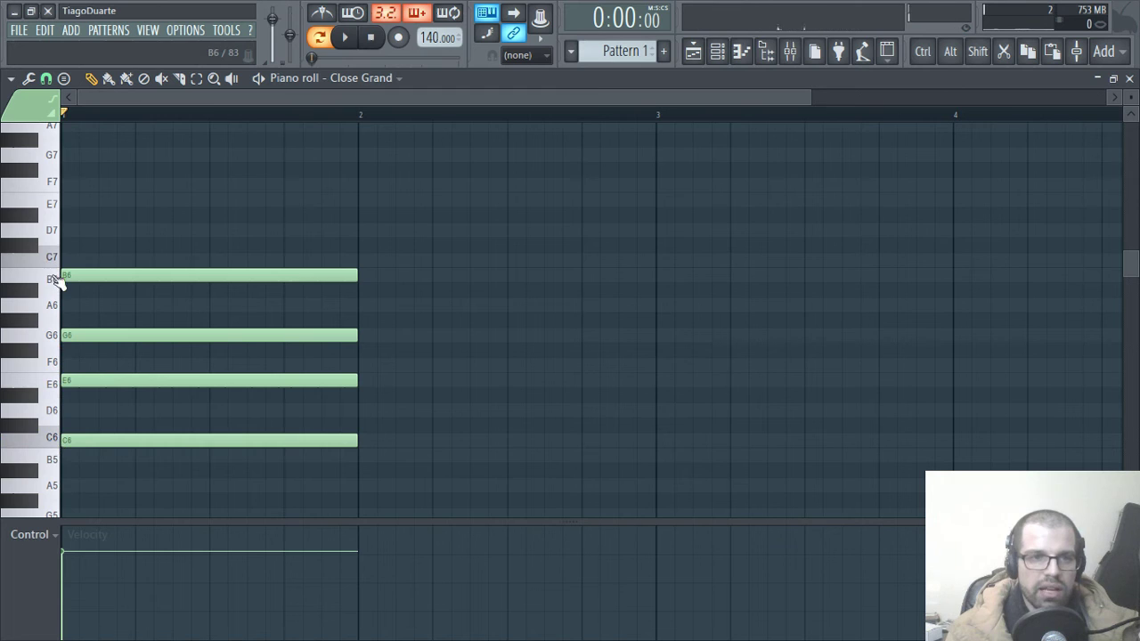
left_click(56, 281)
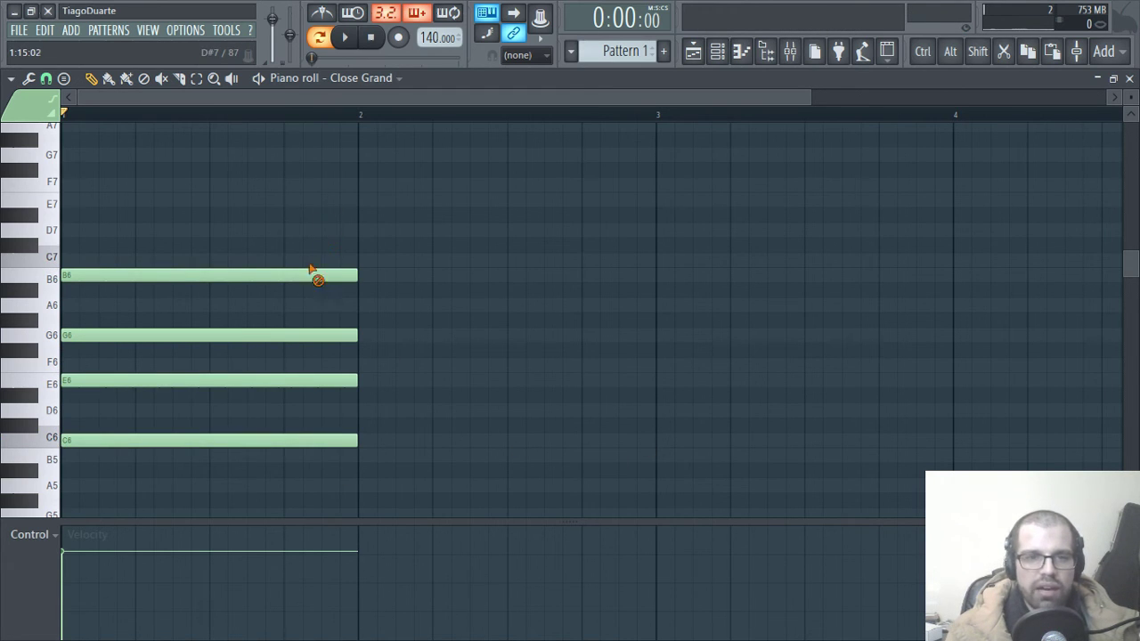
Delete the stamped chord and rebuild it by hand in bar 1 with one-bar notes C6, E6, G6 and B6
right_click(311, 269)
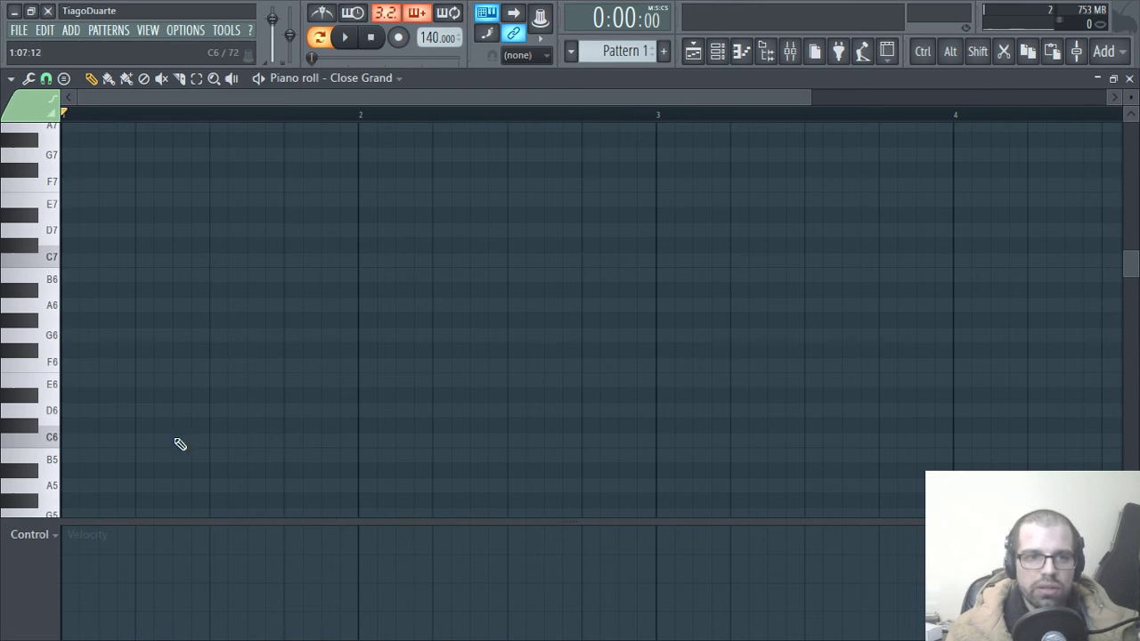
left_click_drag(113, 445, 62, 272)
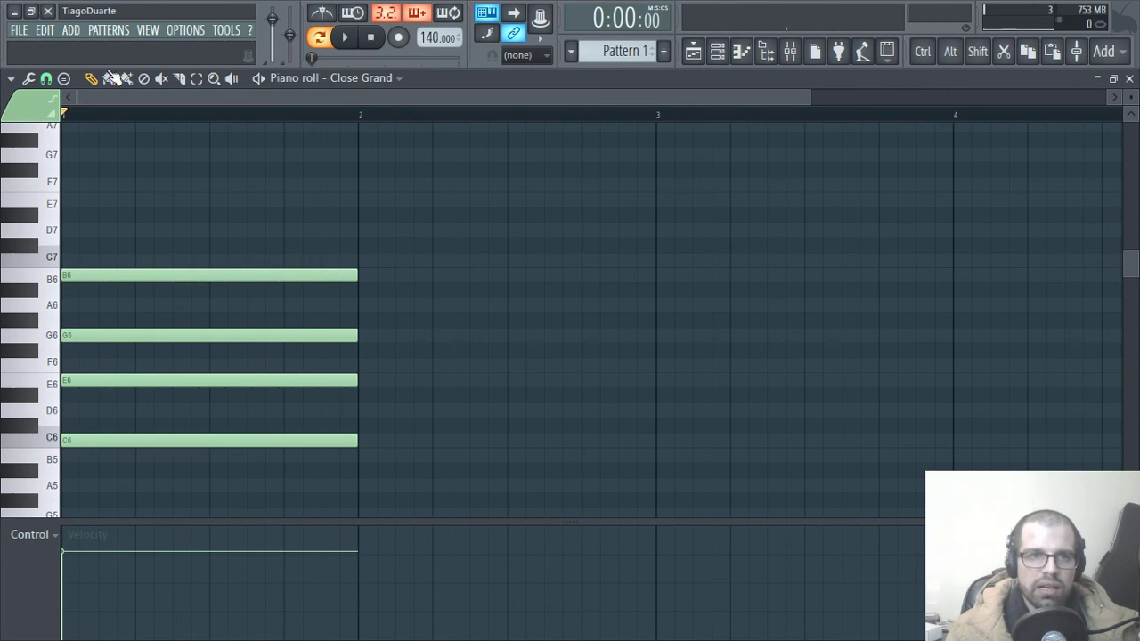
Stamp a Major 7th chord with root C6 in bar 2 to compare with the hand-drawn one, and delete it
left_click(46, 78)
left_click(64, 78)
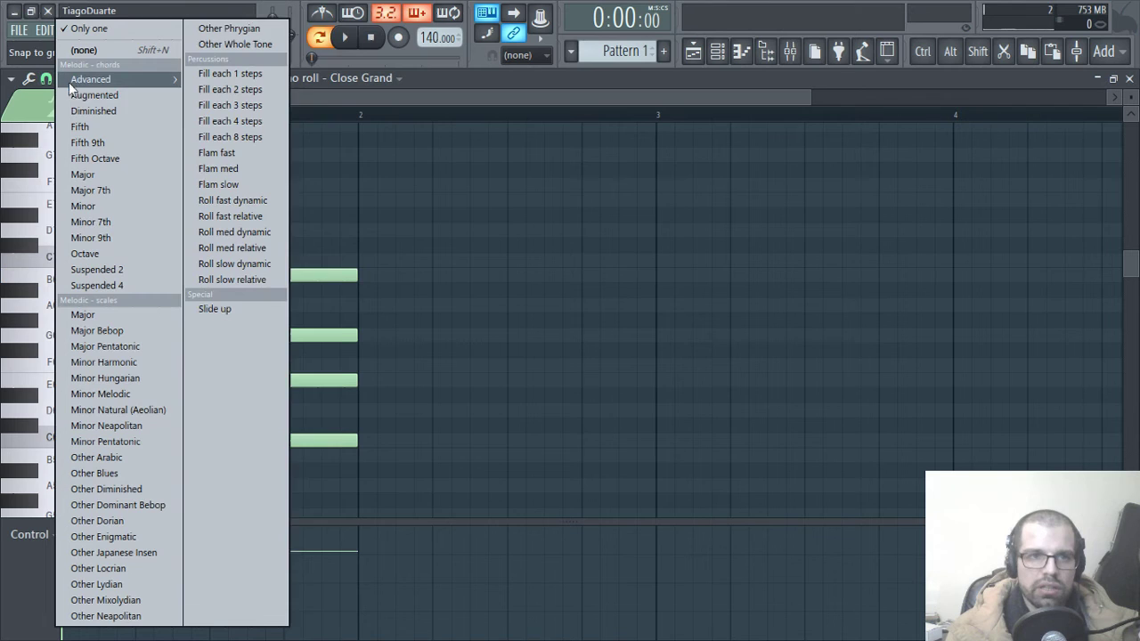
left_click(98, 194)
left_click_drag(426, 440, 346, 436)
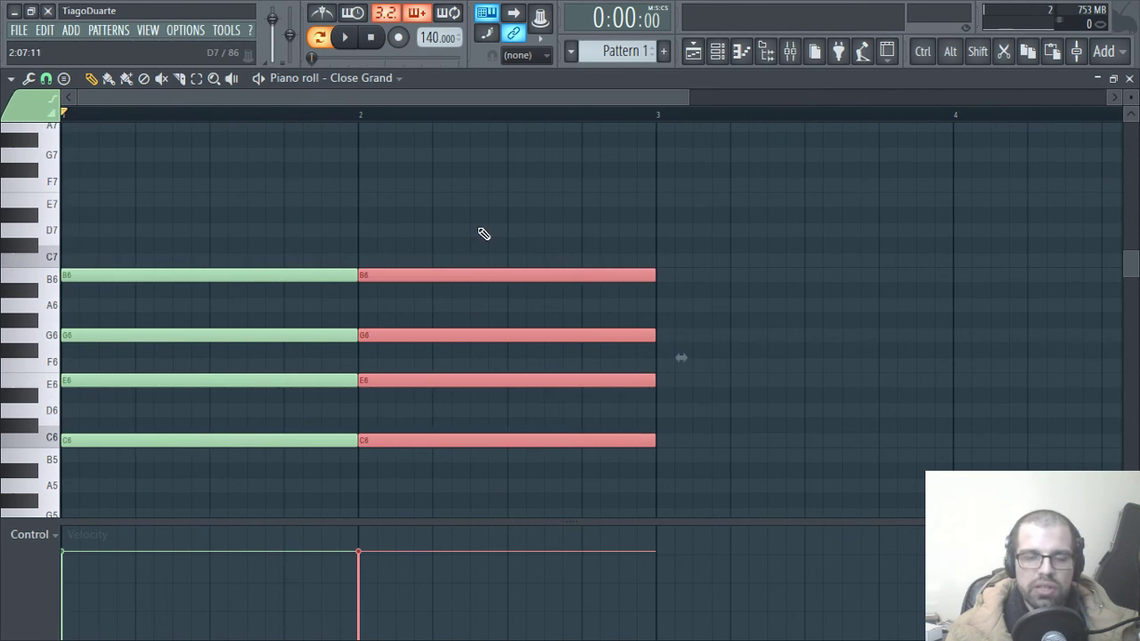
scroll(472, 249, "down", 2, "ctrl")
left_click(605, 307)
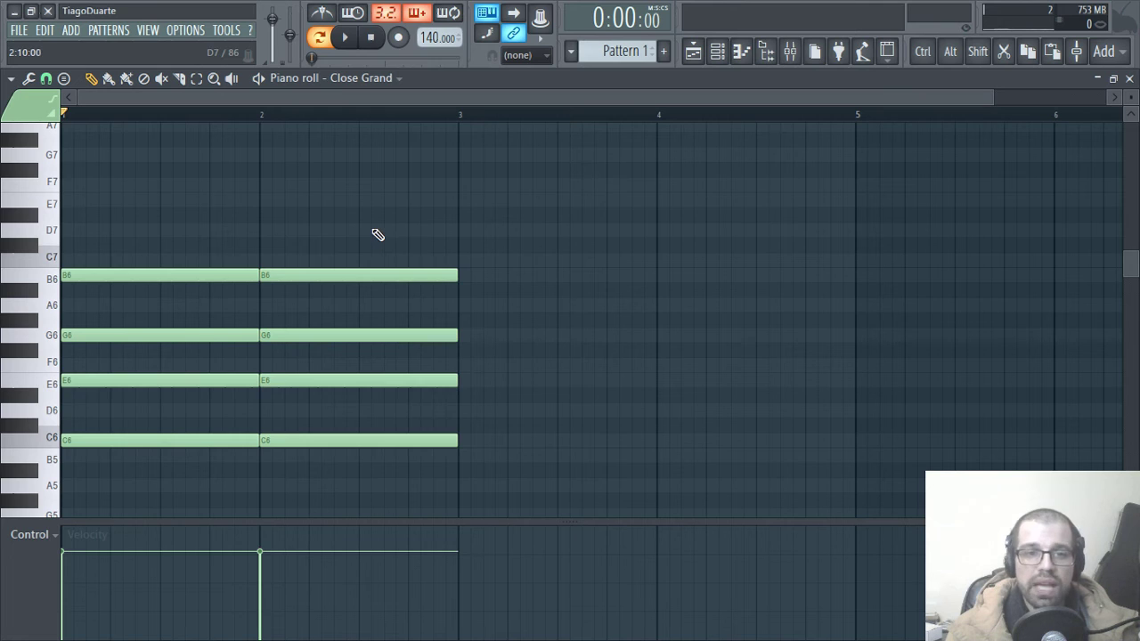
left_click_drag(373, 230, 385, 452)
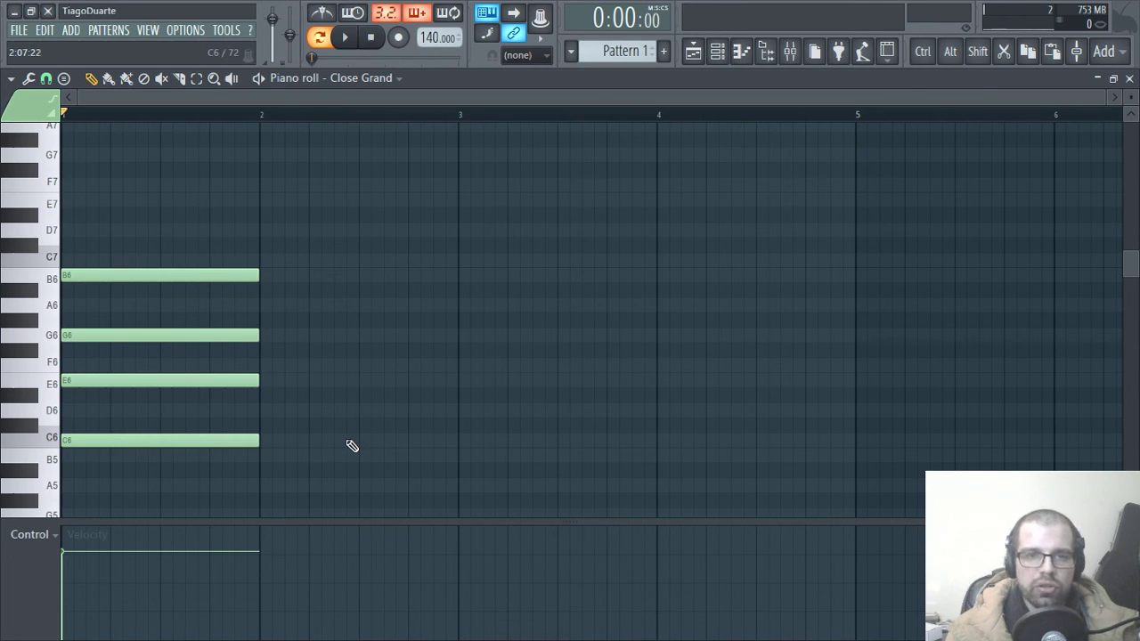
Build a C minor 7th chord by hand in bar 2 with one-bar notes C6, D#6, G6 and A#6
scroll(303, 452, "up", 3)
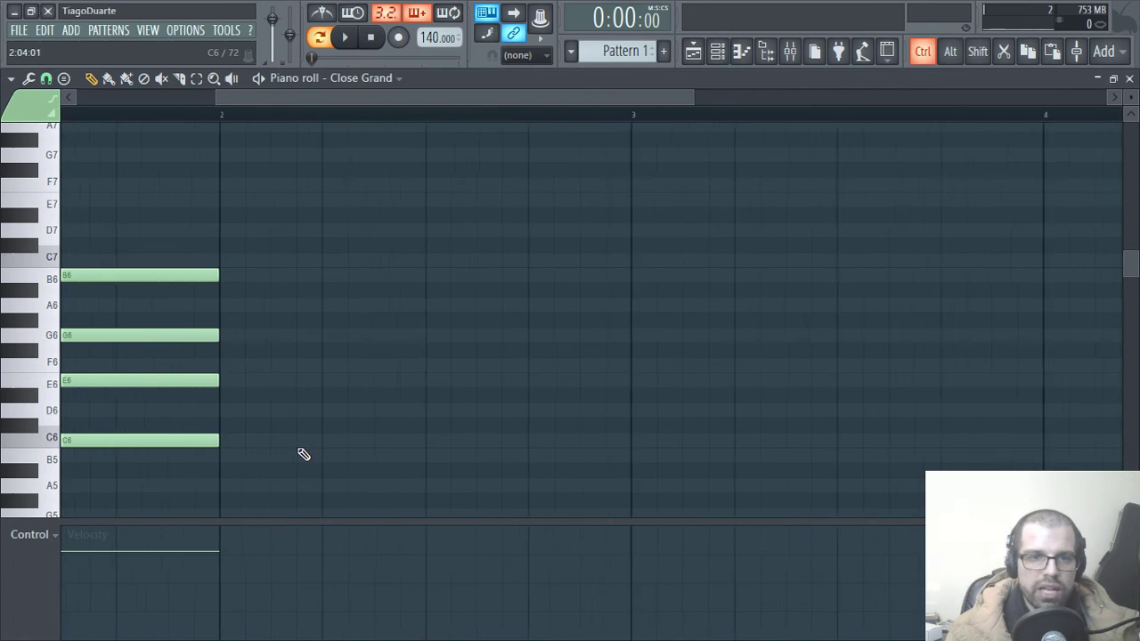
left_click_drag(303, 452, 1025, 418)
left_click(546, 469)
left_click_drag(546, 469, 521, 469)
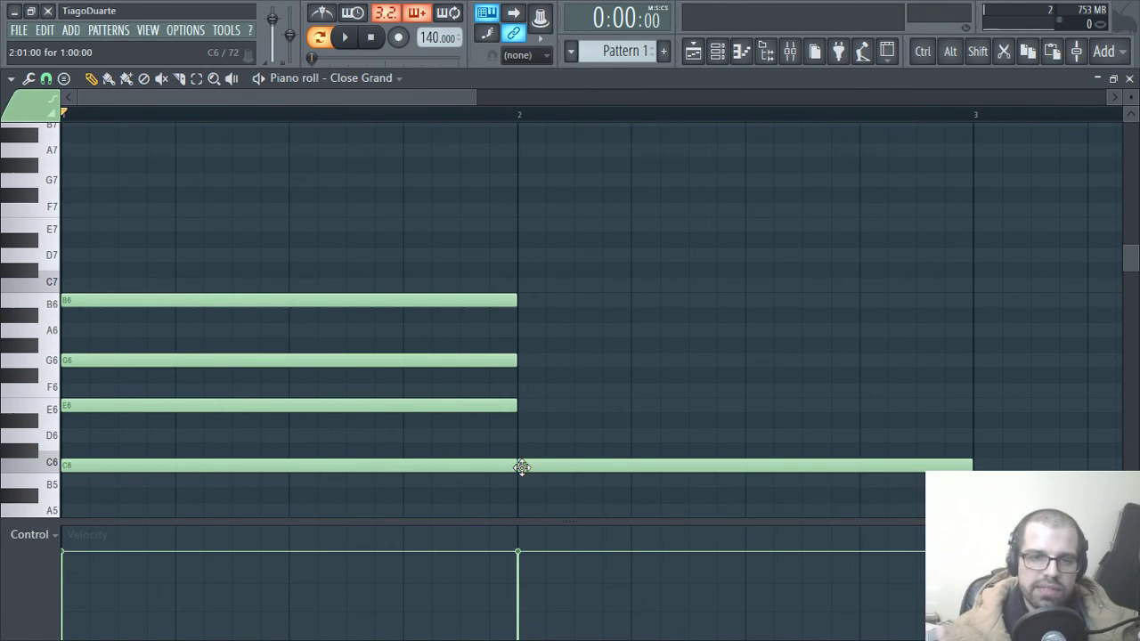
left_click_drag(521, 451, 526, 360)
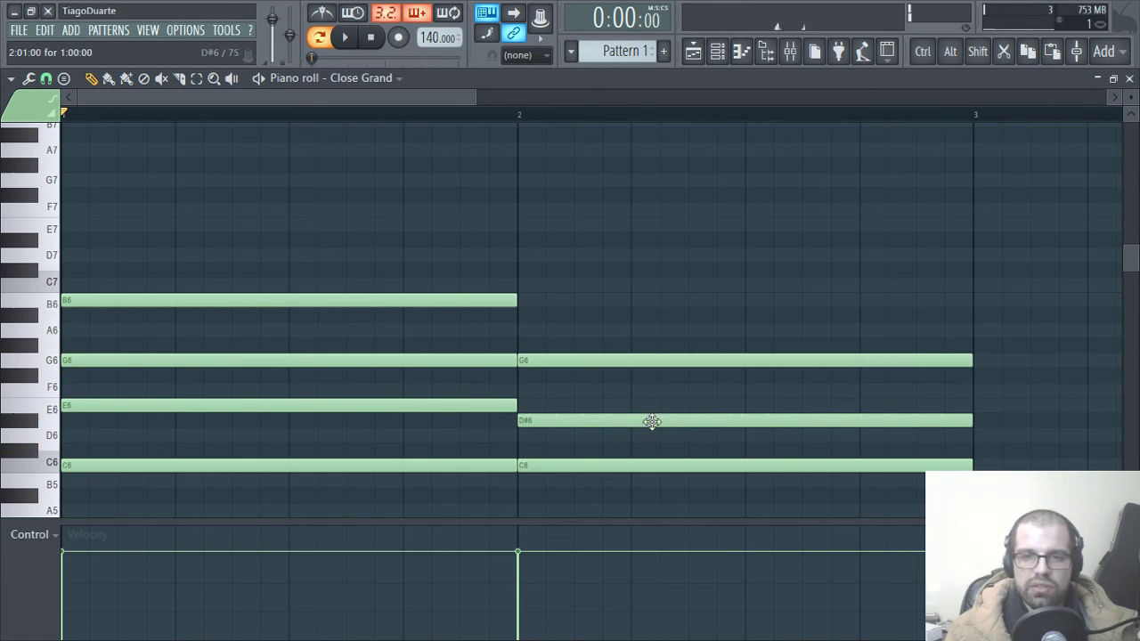
left_click_drag(670, 300, 654, 519)
left_click(684, 512)
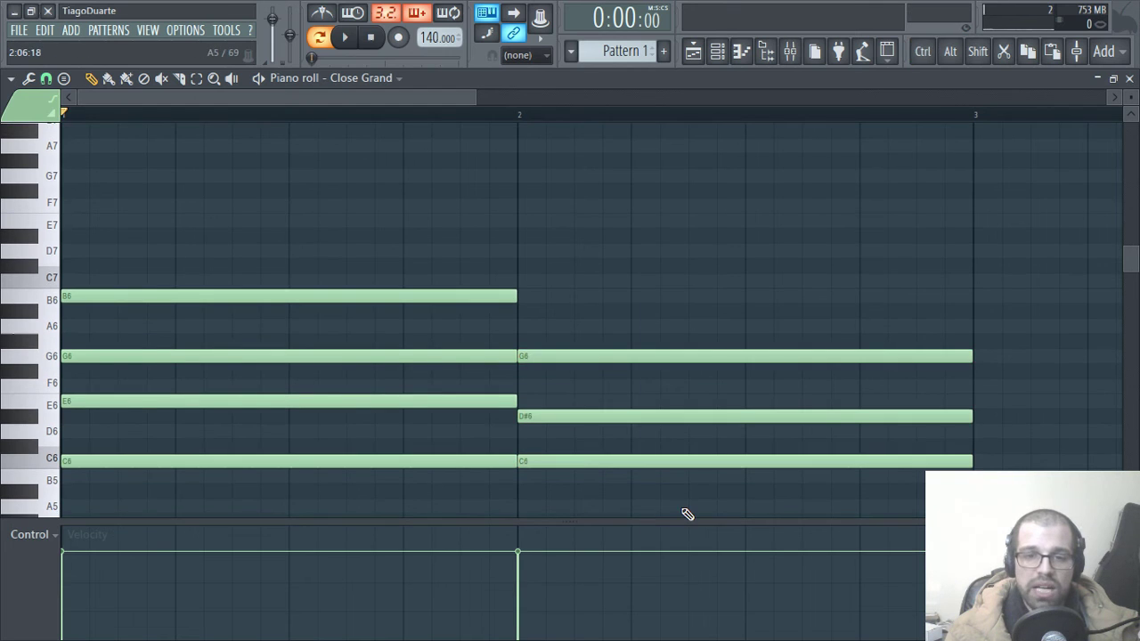
left_click_drag(684, 287, 682, 479)
left_click(643, 499)
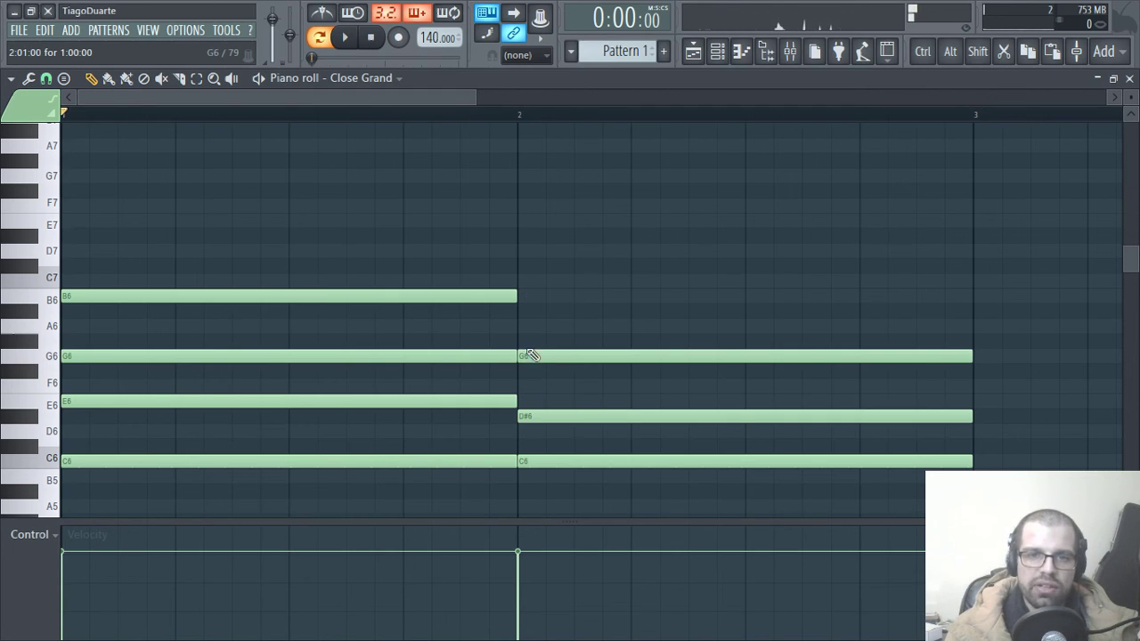
left_click_drag(522, 355, 522, 311)
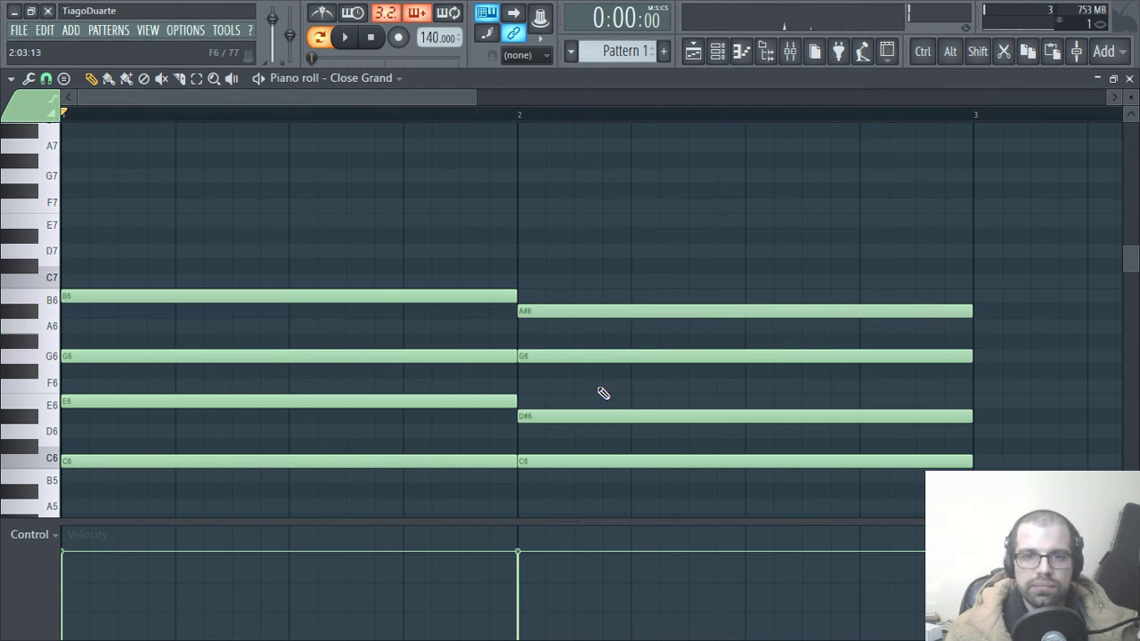
Stamp a Minor 7th chord with root C6 in bar 3 to compare with the hand-drawn one, and delete it
scroll(1015, 396, "down", 3)
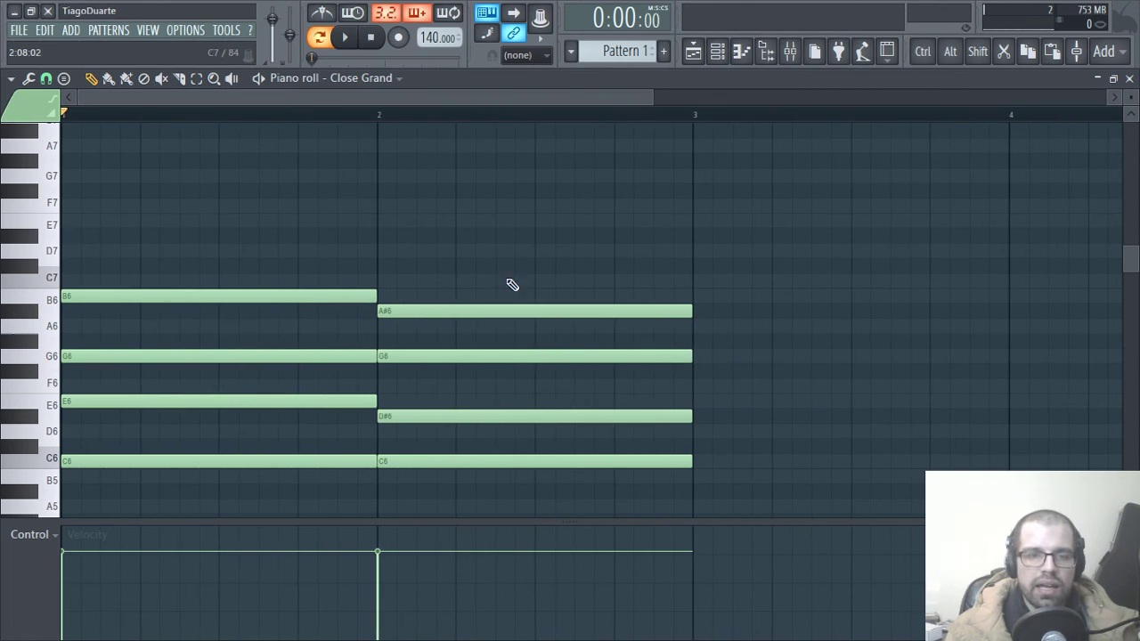
left_click(63, 79)
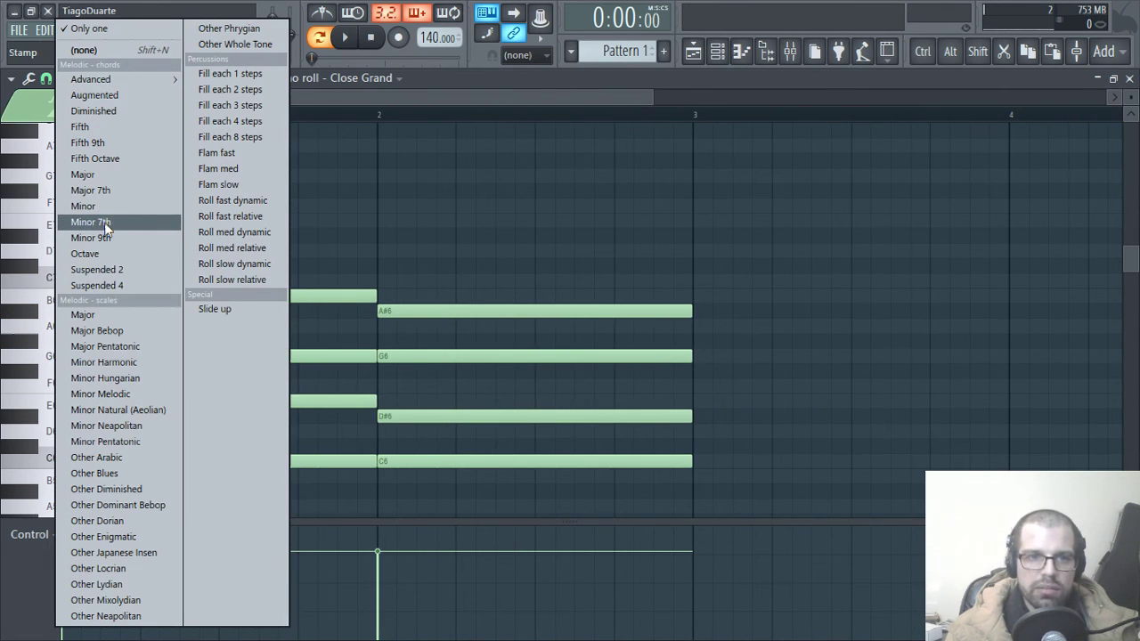
left_click(105, 222)
left_click(797, 443)
left_click_drag(840, 440, 743, 467)
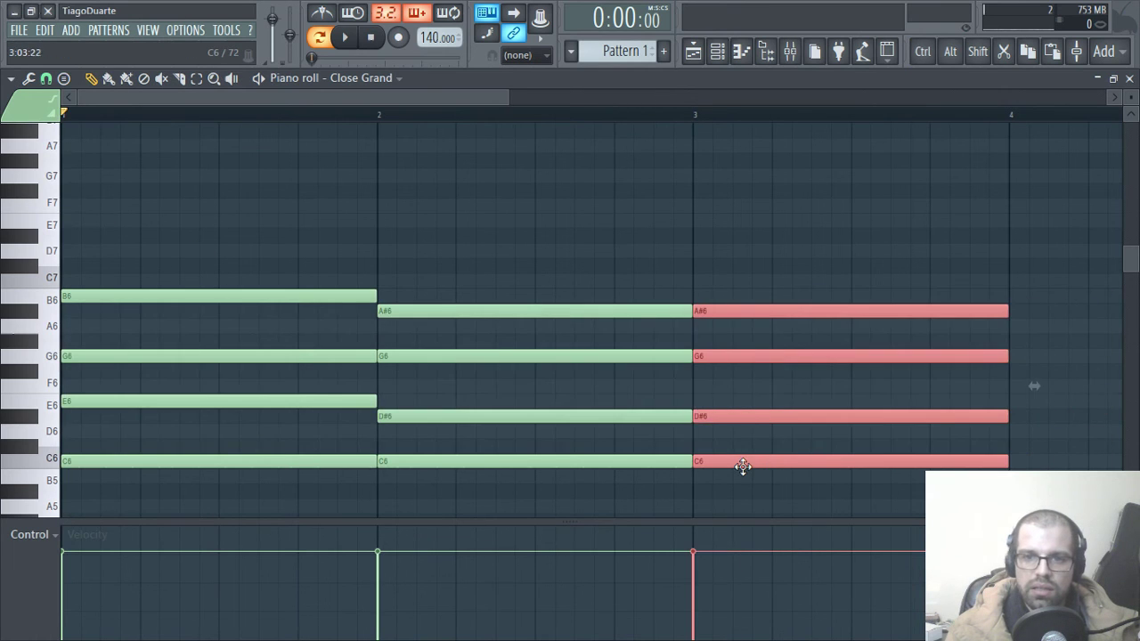
left_click_drag(627, 244, 787, 506)
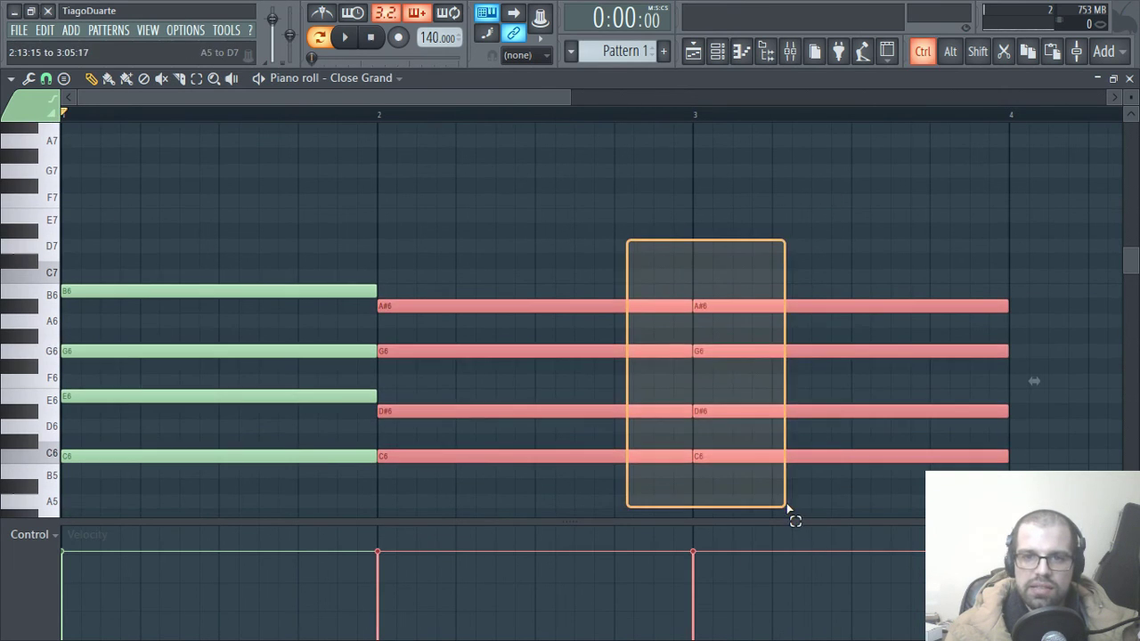
right_click(827, 515)
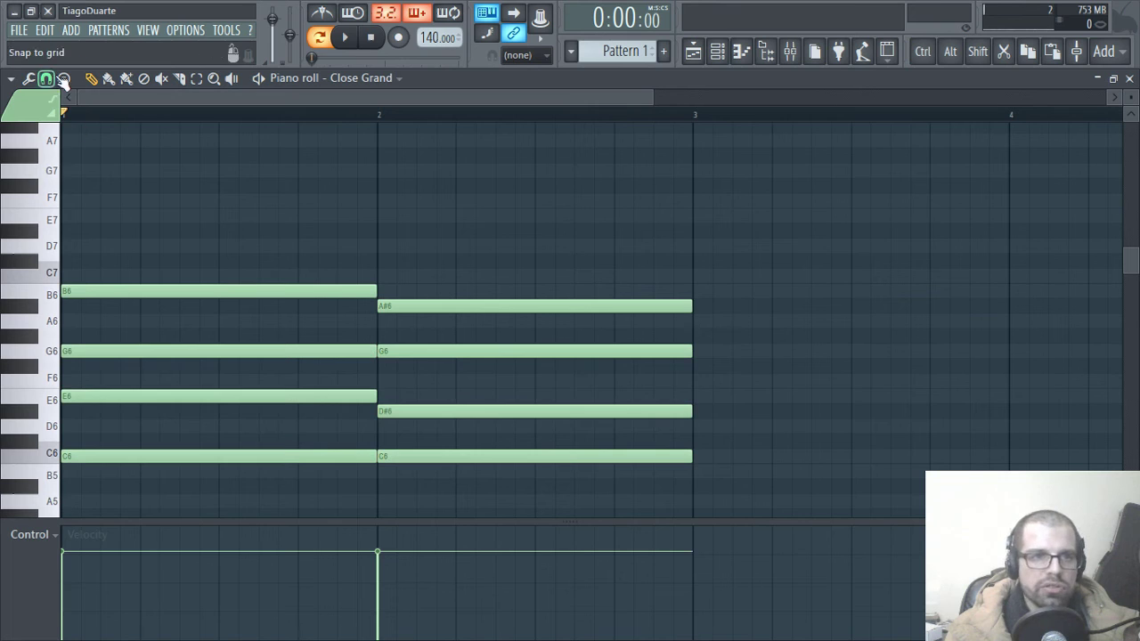
Examine the chord, scale and percussion stamps, including the Advanced chord types, without choosing one
left_click(63, 79)
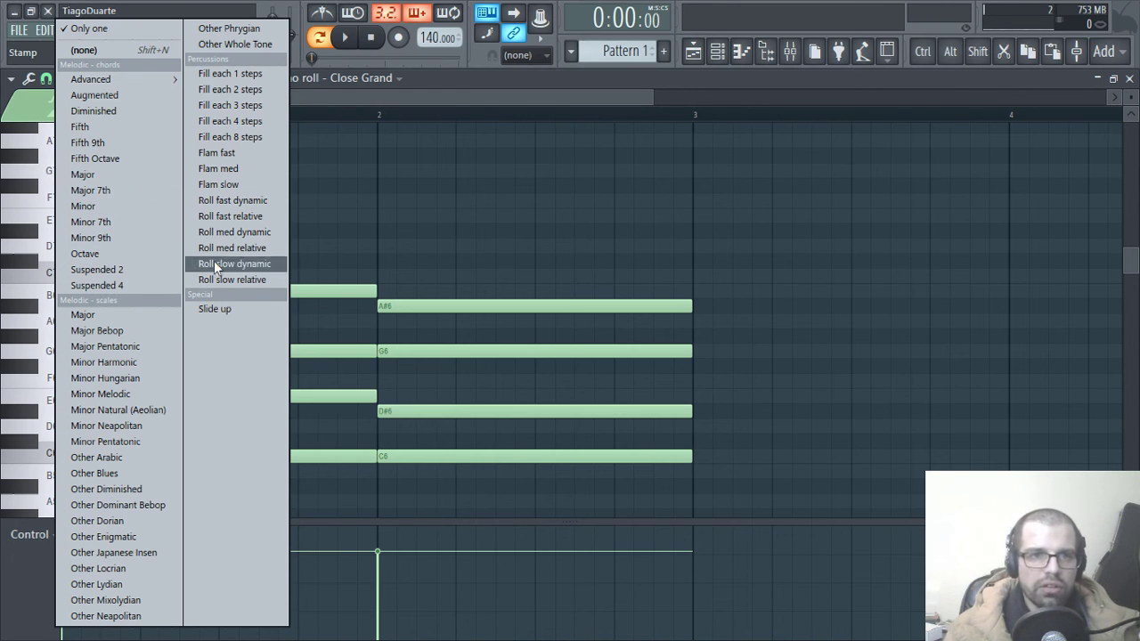
mouse_move(115, 79)
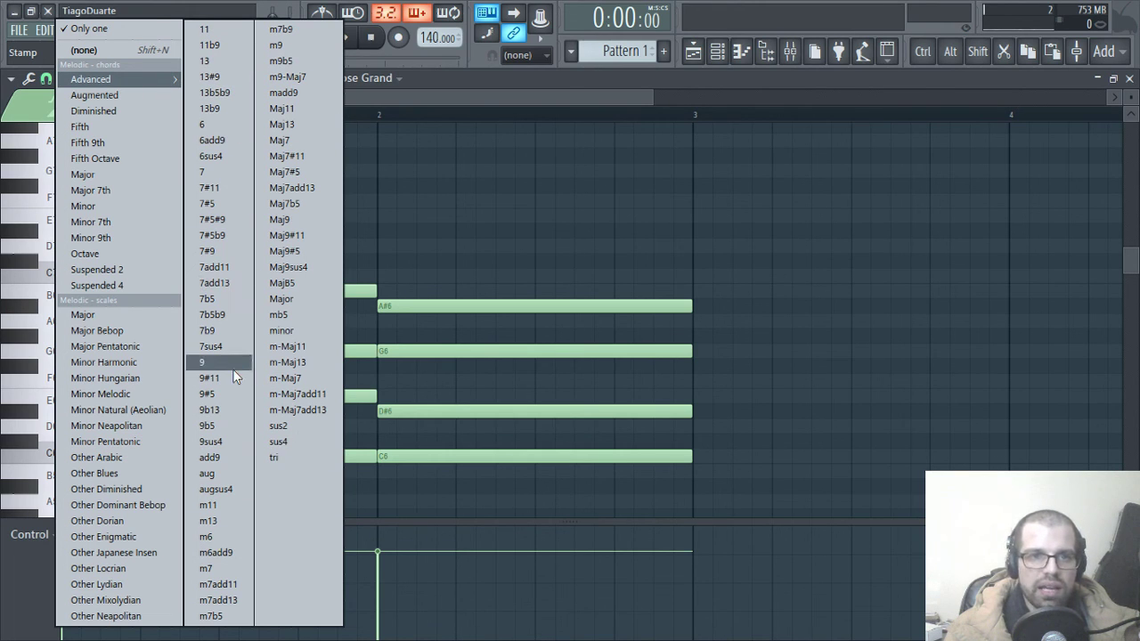
right_click(587, 188)
Play back the two-bar pattern to compare the major 7th and minor 7th chords
scroll(401, 223, "down", 3)
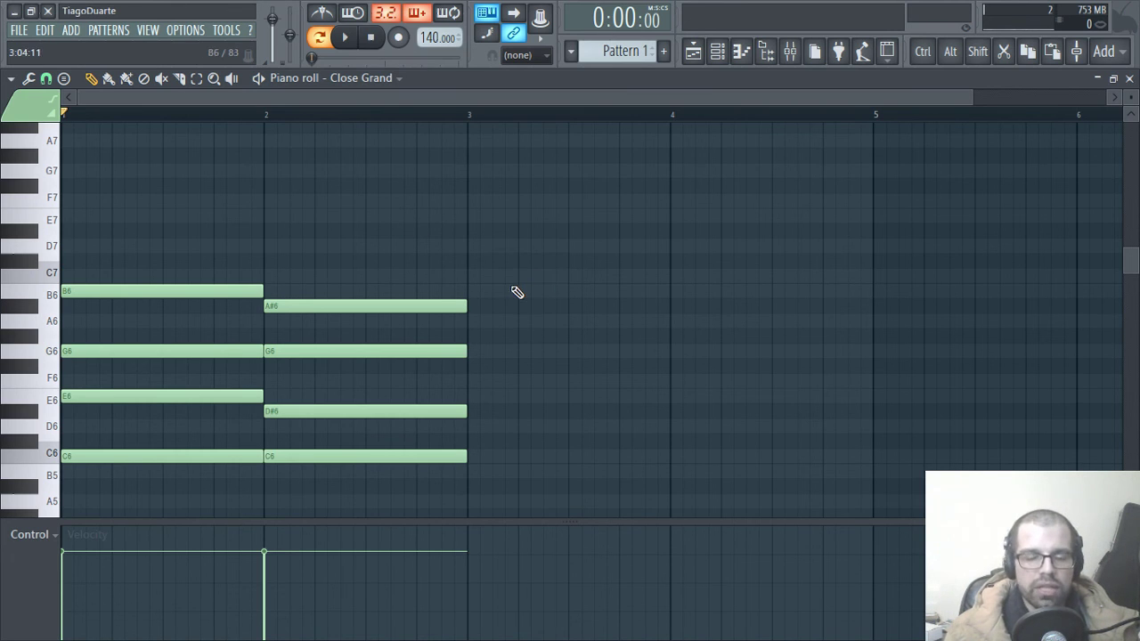
key("space")
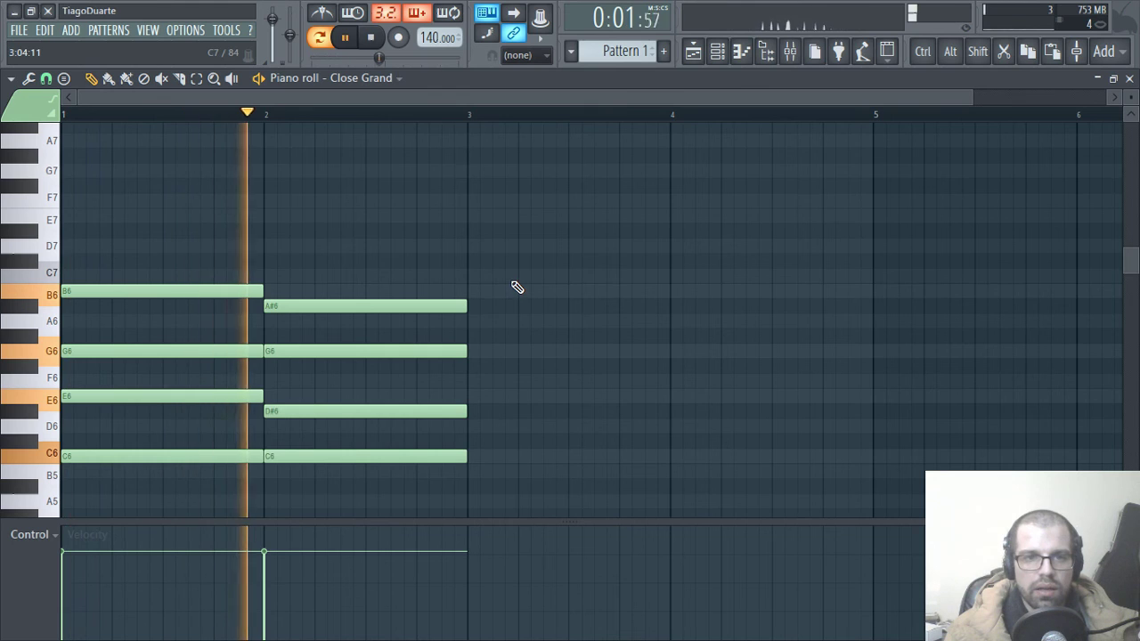
key("space")
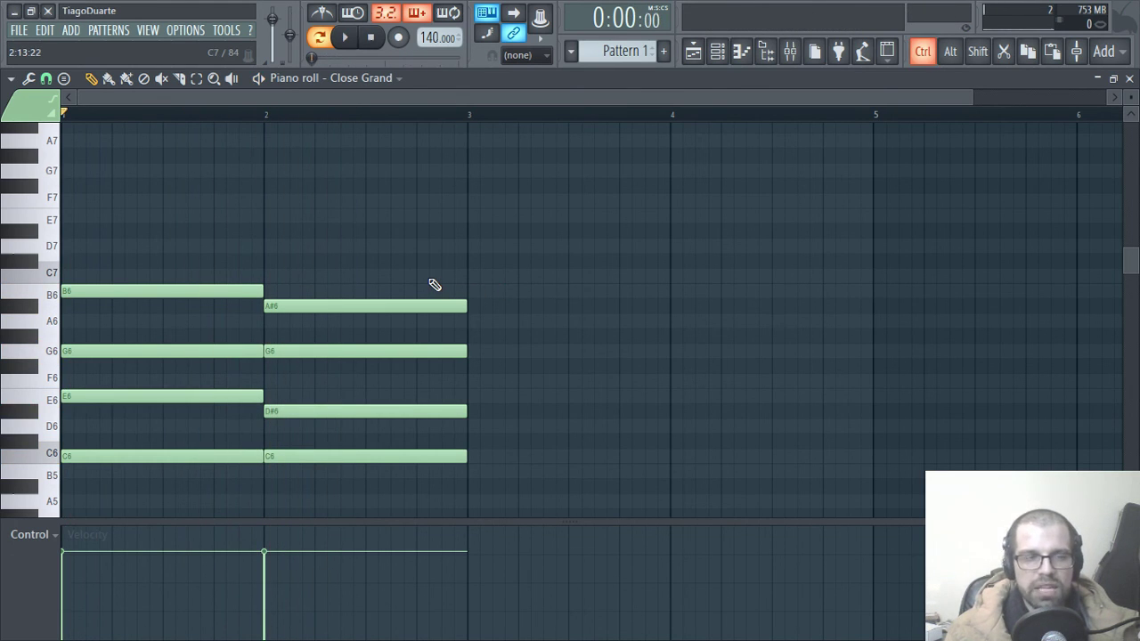
Transpose both seventh chords down one octave so their roots sit on C5, and start playback
scroll(434, 285, "down", 1, "ctrl")
scroll(124, 249, "up", 3, "ctrl")
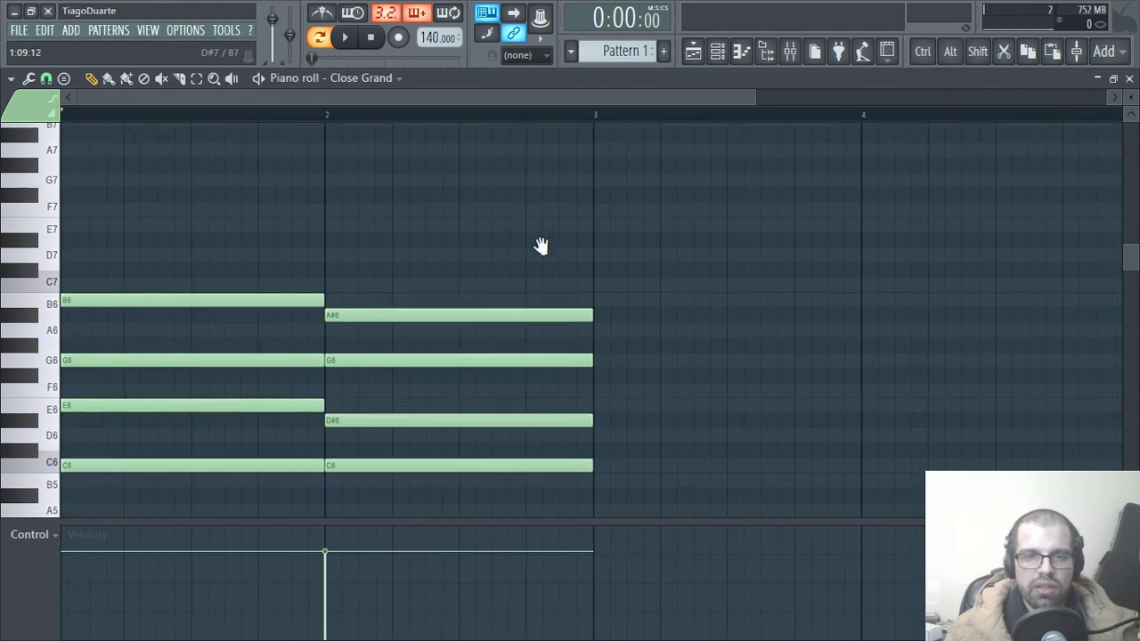
left_click_drag(503, 252, 454, 482, "ctrl")
left_click(737, 465)
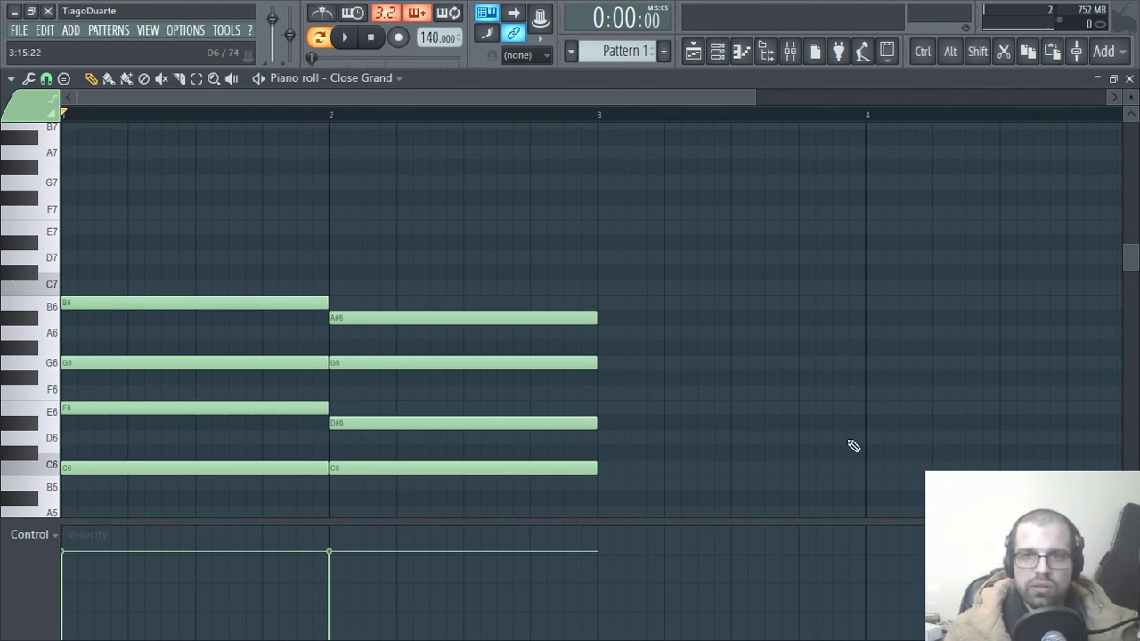
scroll(853, 427, "down", 2)
key("ctrl+Down")
scroll(712, 285, "down", 2)
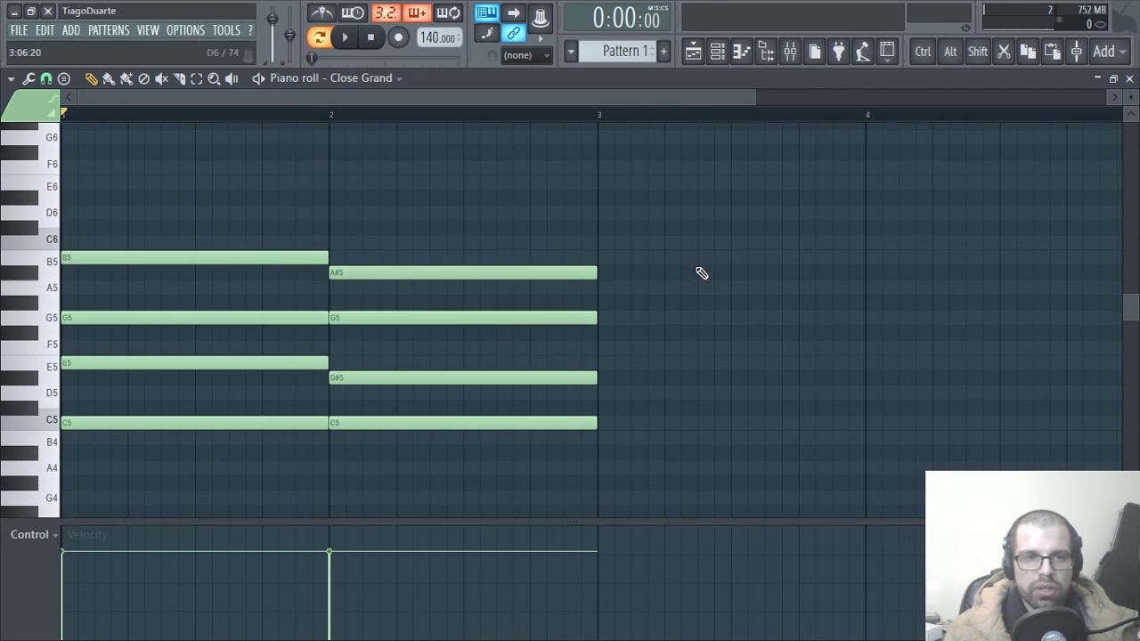
key("space")
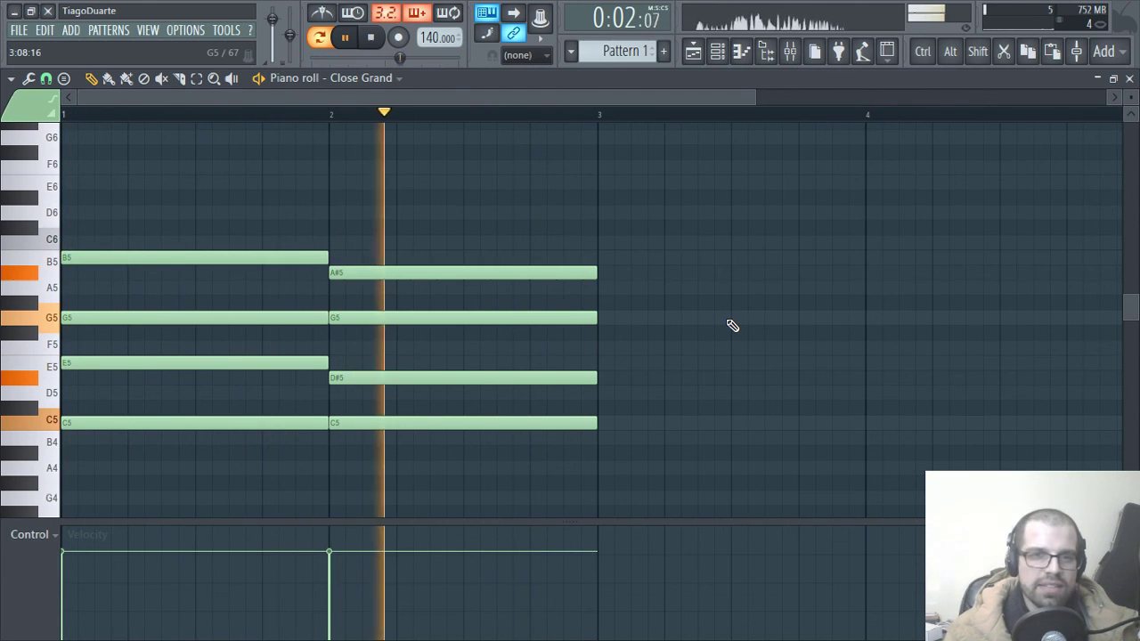
Delete the A#5 and B5 sevenths during playback to hear plain triads, undo the deletions and stop playback
right_click(399, 273)
right_click(285, 258)
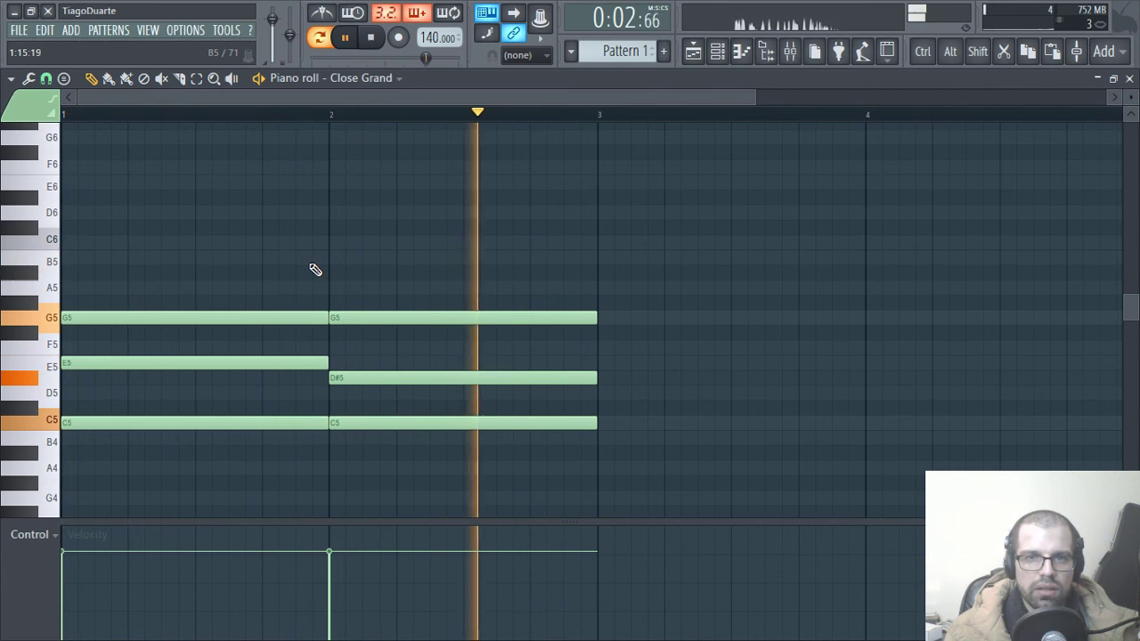
key("ctrl+z")
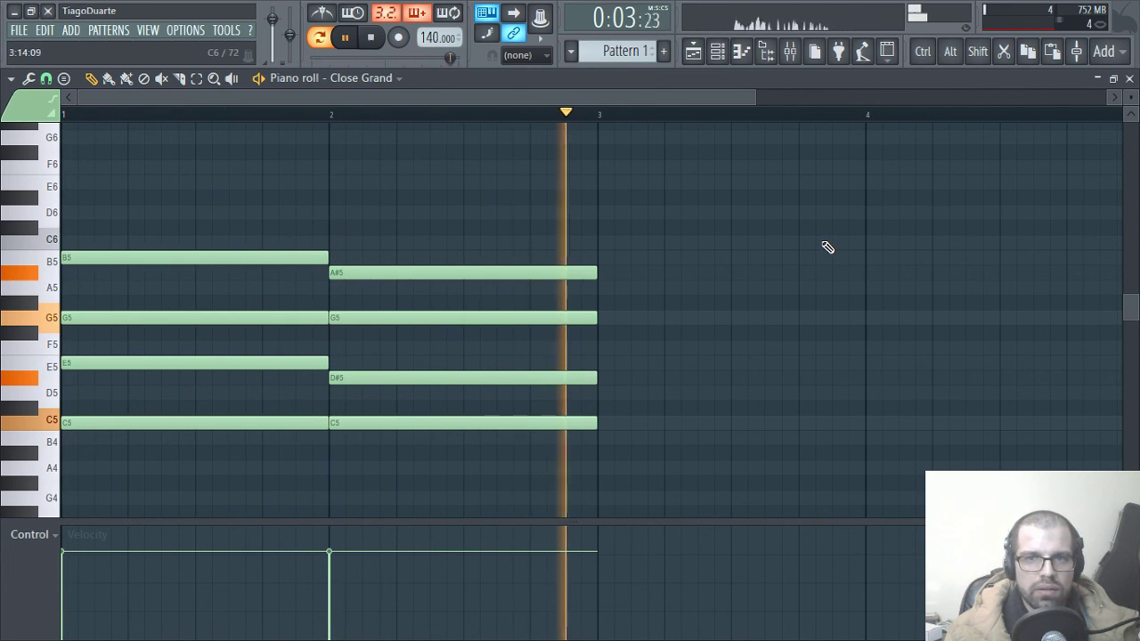
key("space")
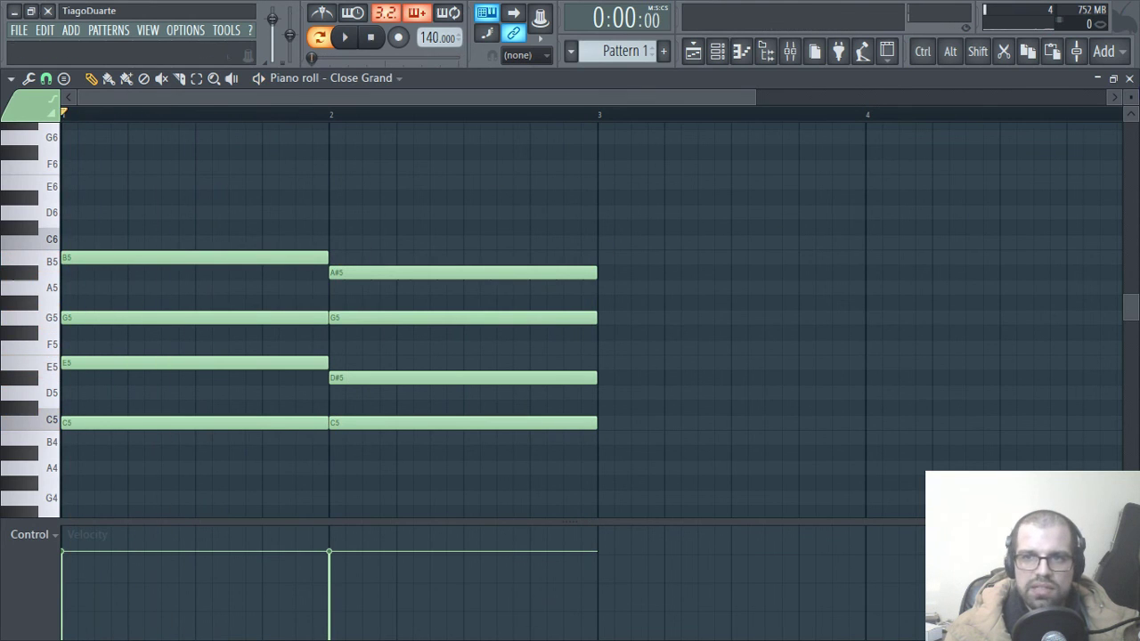
Close the piano roll, replace the Close Grand instrument with 3x Osc and move its window clear of the channel rack
left_click(1128, 79)
right_click(134, 122)
mouse_move(251, 235)
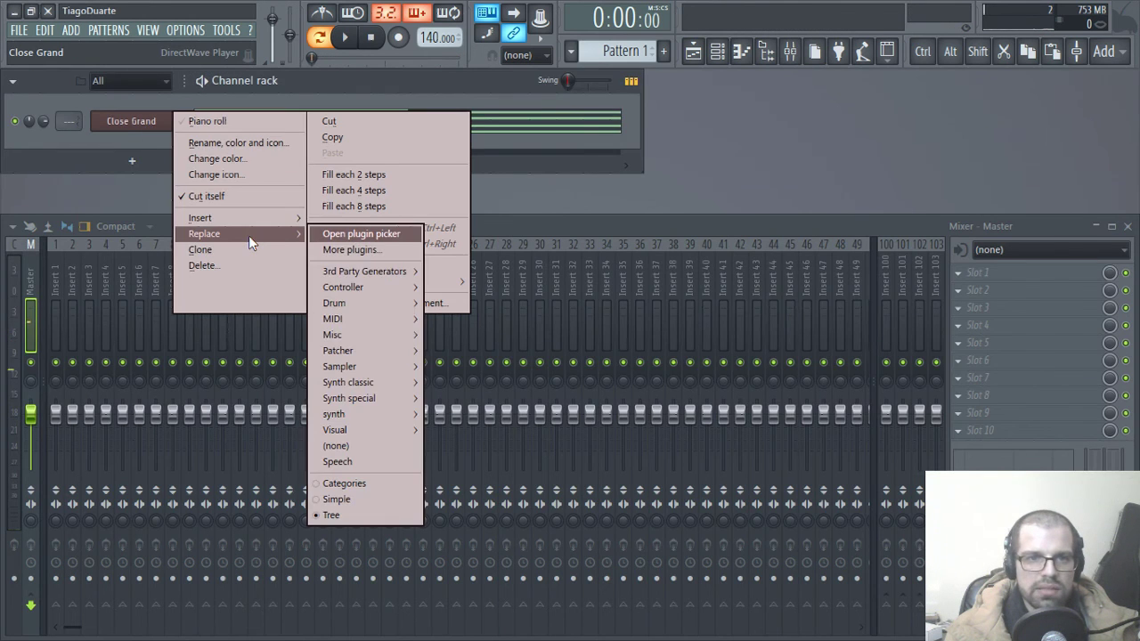
mouse_move(368, 382)
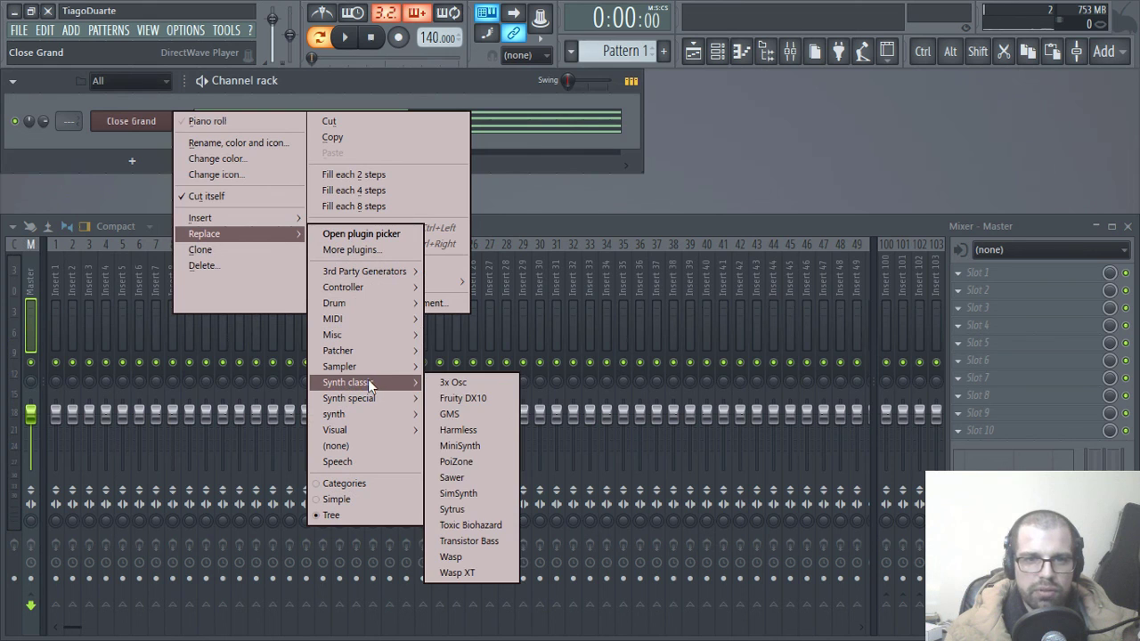
left_click(476, 383)
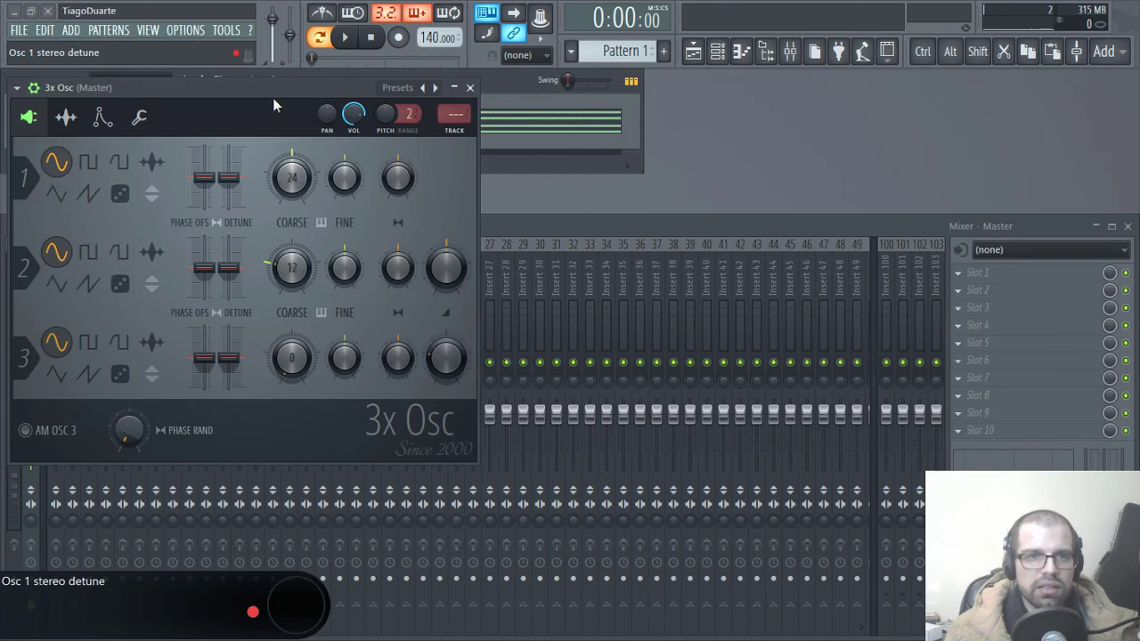
left_click_drag(273, 98, 473, 162)
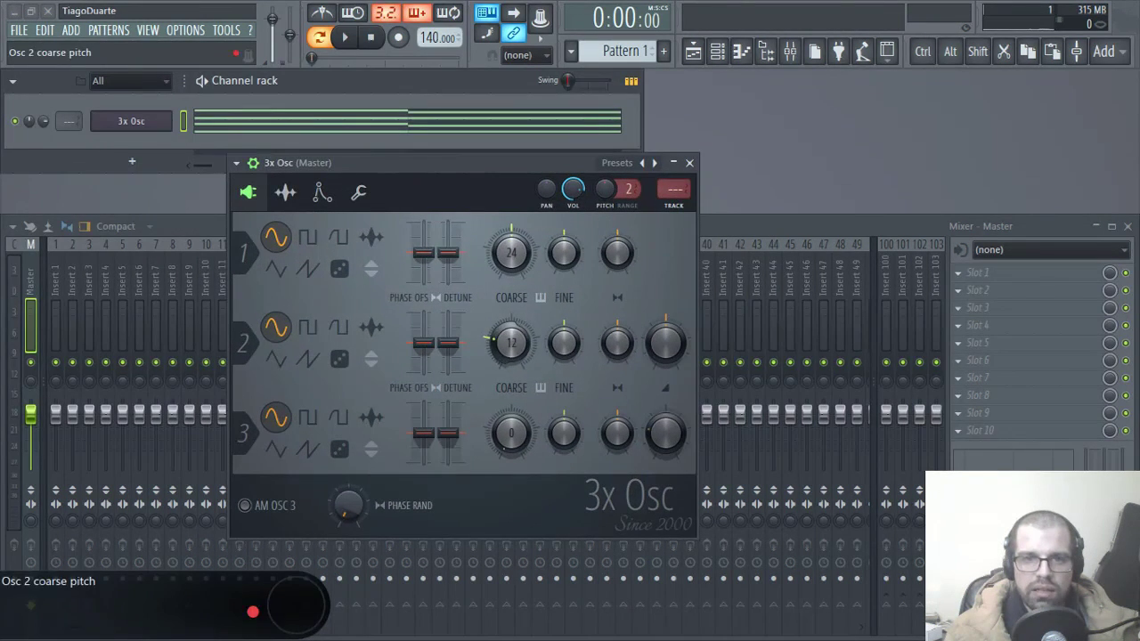
Give oscillator 2 a triangle shape and oscillator 3 a square shape with coarse 24 and a lower mix level
left_click_drag(510, 343, 510, 376)
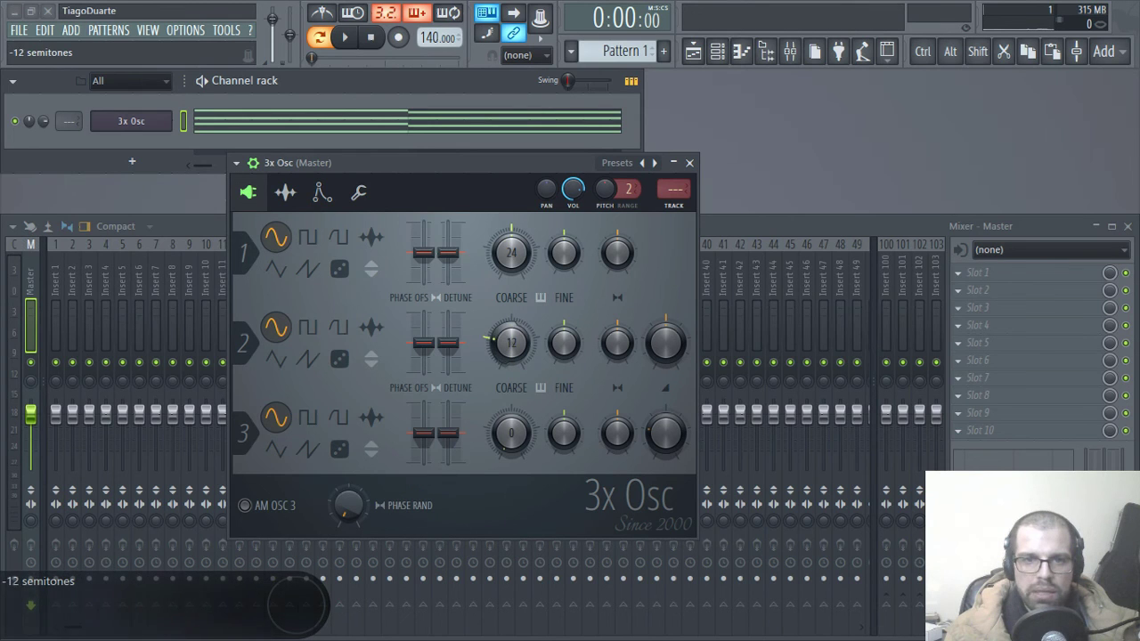
left_click(277, 360)
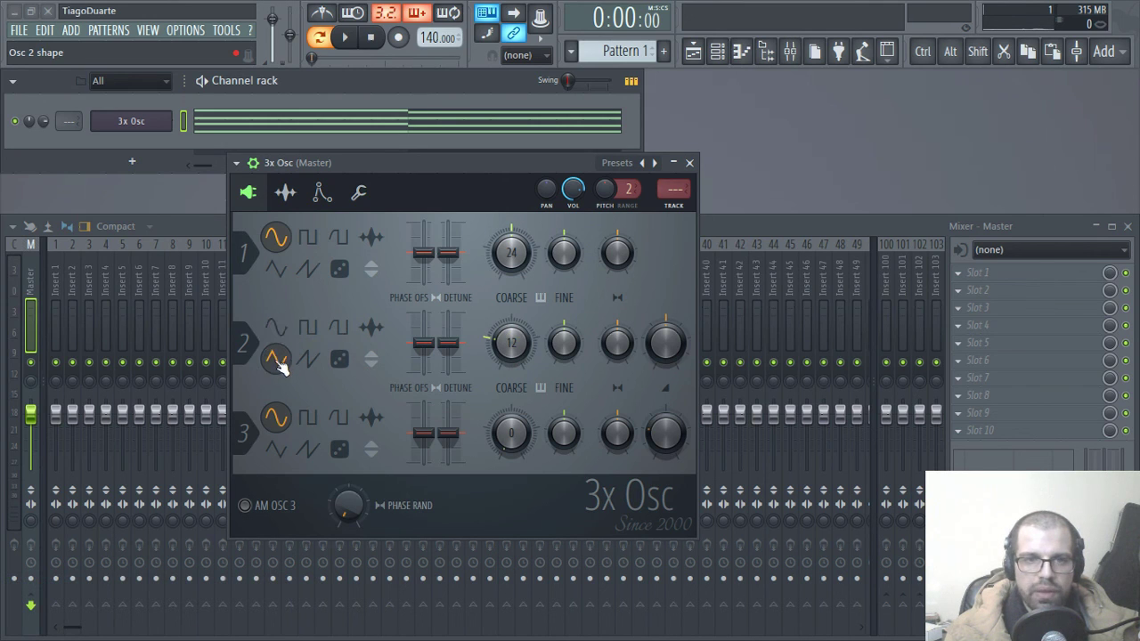
left_click(312, 421)
left_click_drag(510, 433, 510, 452)
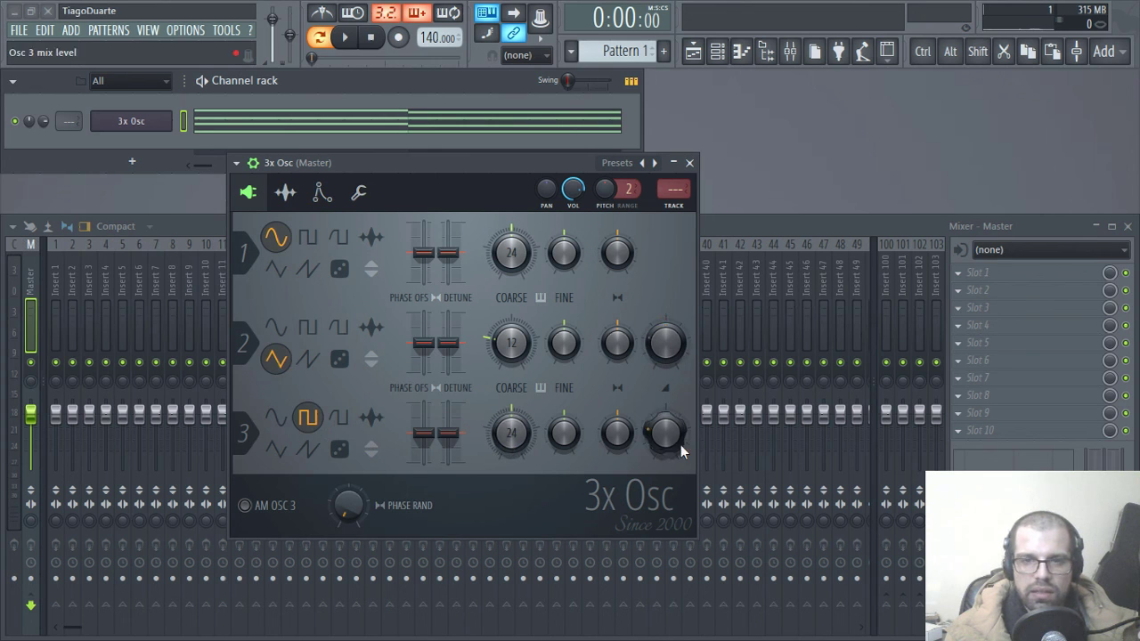
left_click_drag(681, 444, 680, 473)
Show the 3x Osc envelope settings and lower the channel volume to 35% while auditioning the pattern
left_click(322, 191)
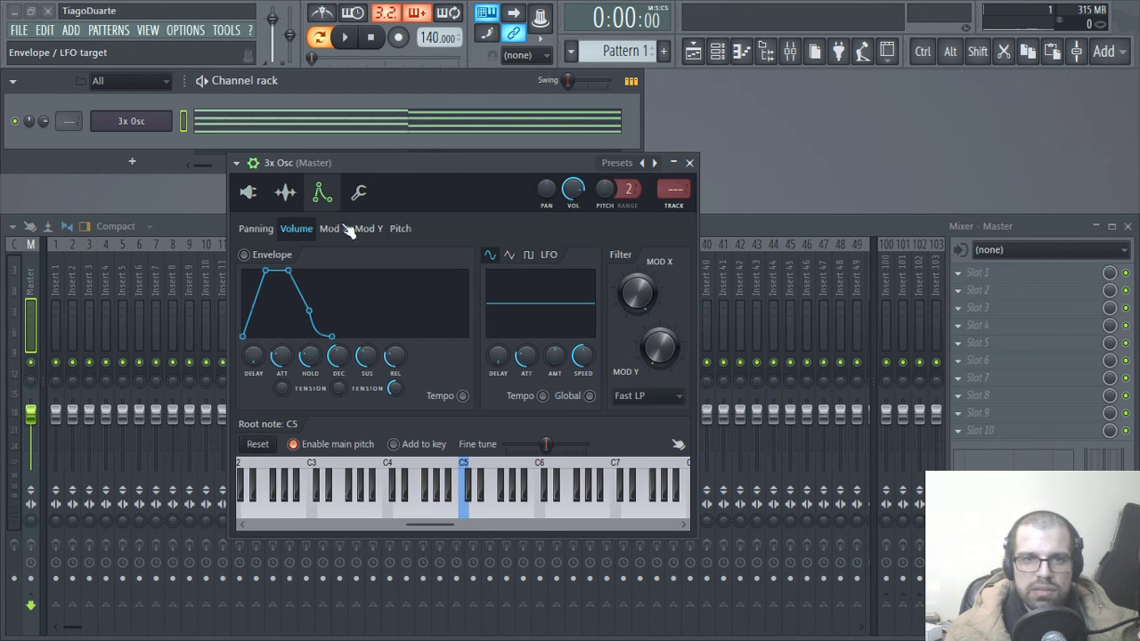
key("space")
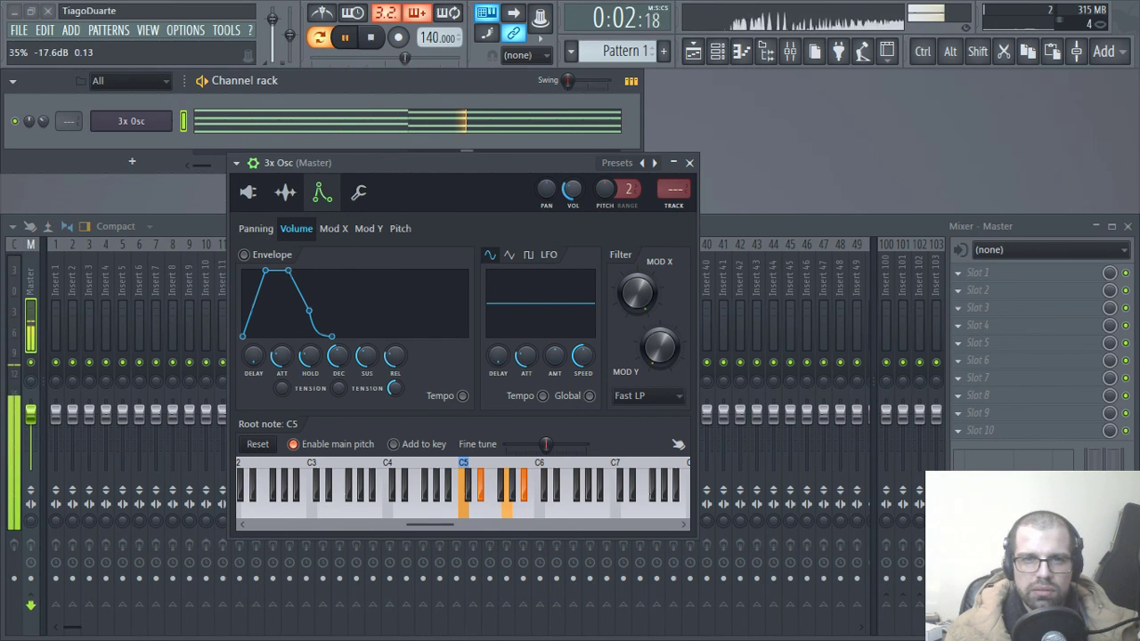
key("space")
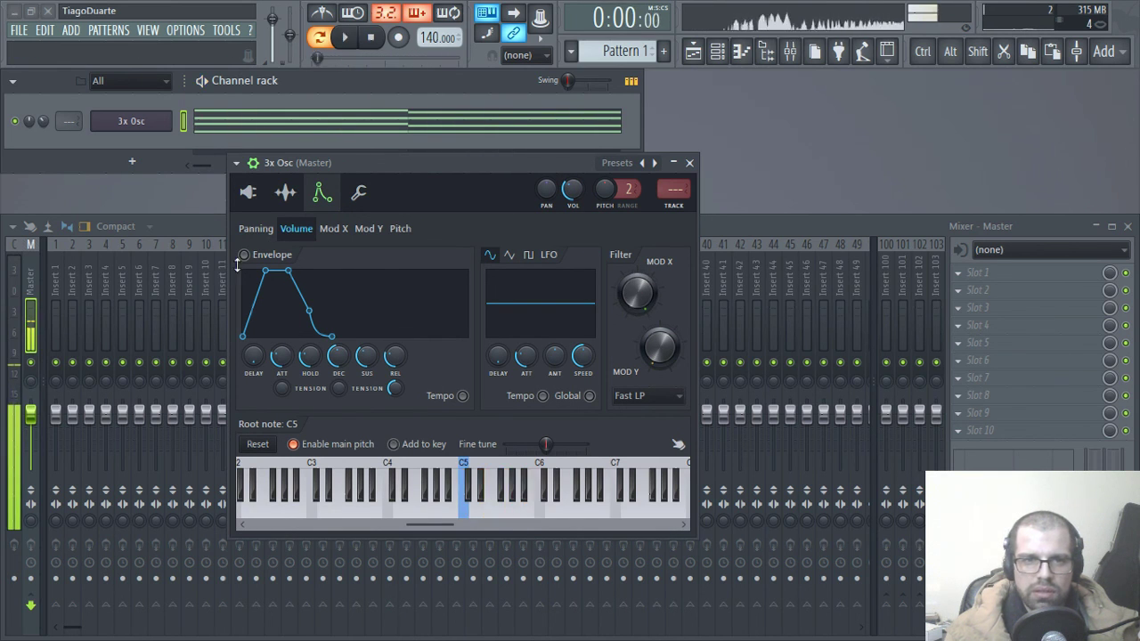
Enable the volume envelope with a short attack, no hold, sustain or release and maximum decay, and audition it
left_click(243, 255)
left_click_drag(282, 356, 347, 364)
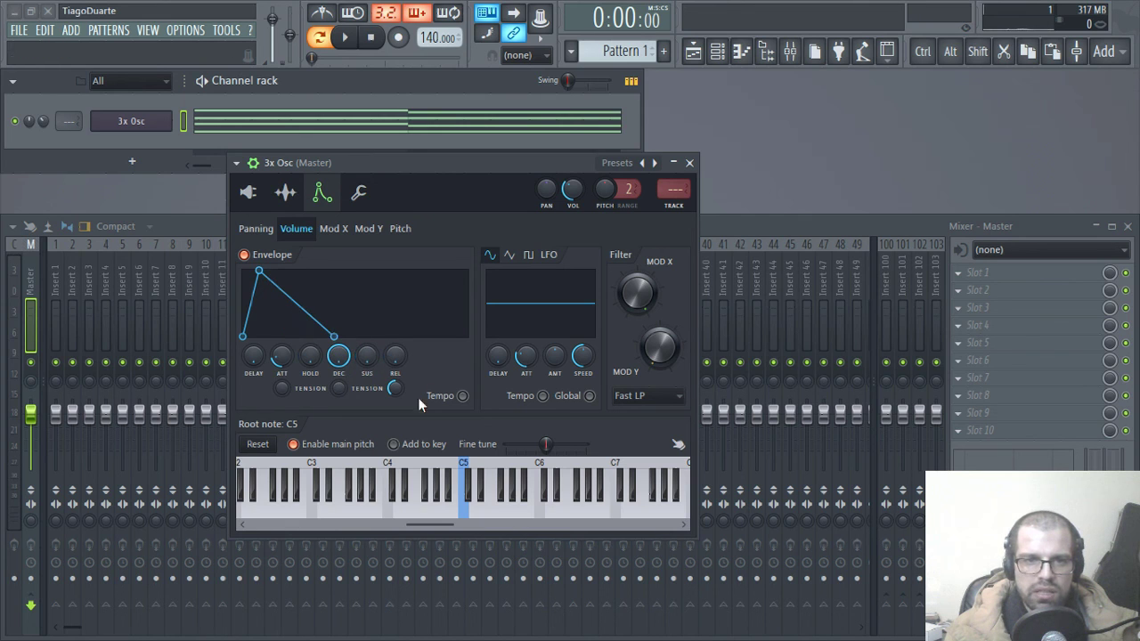
key("space")
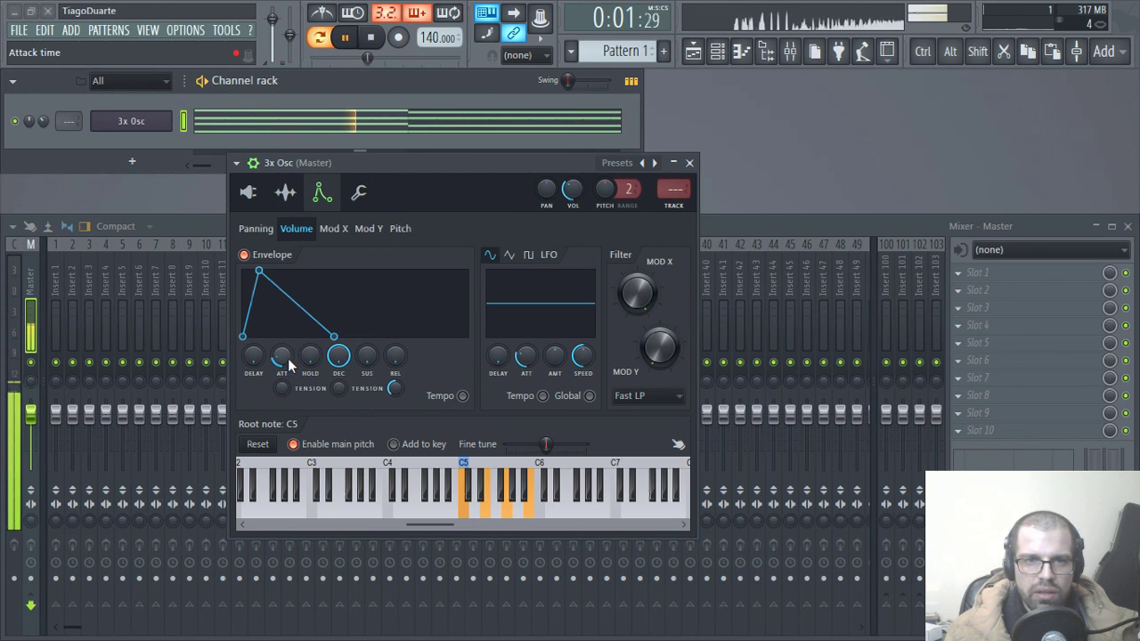
key("space")
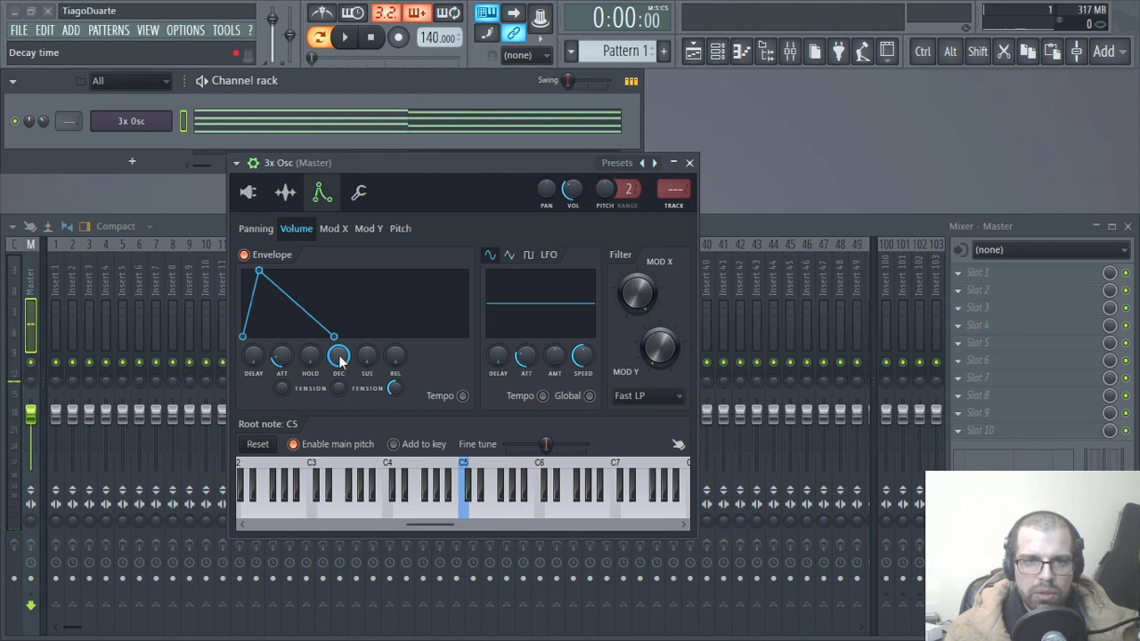
Try a shorter decay, a longer release and maximum hold on the volume envelope while playing the pattern
left_click_drag(345, 356, 344, 367)
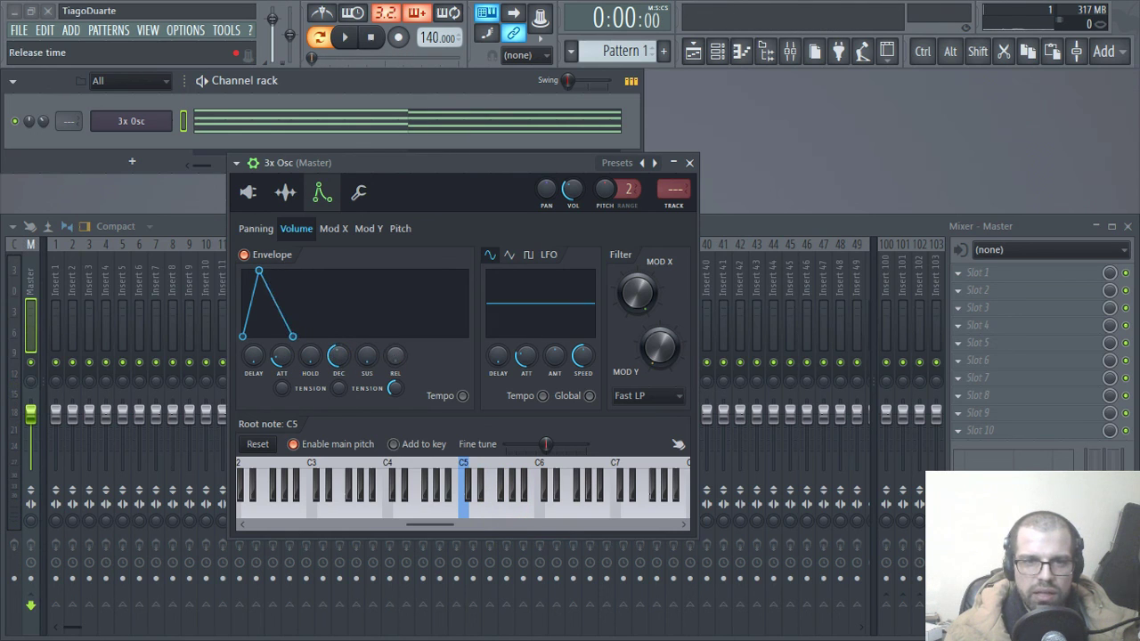
key("space")
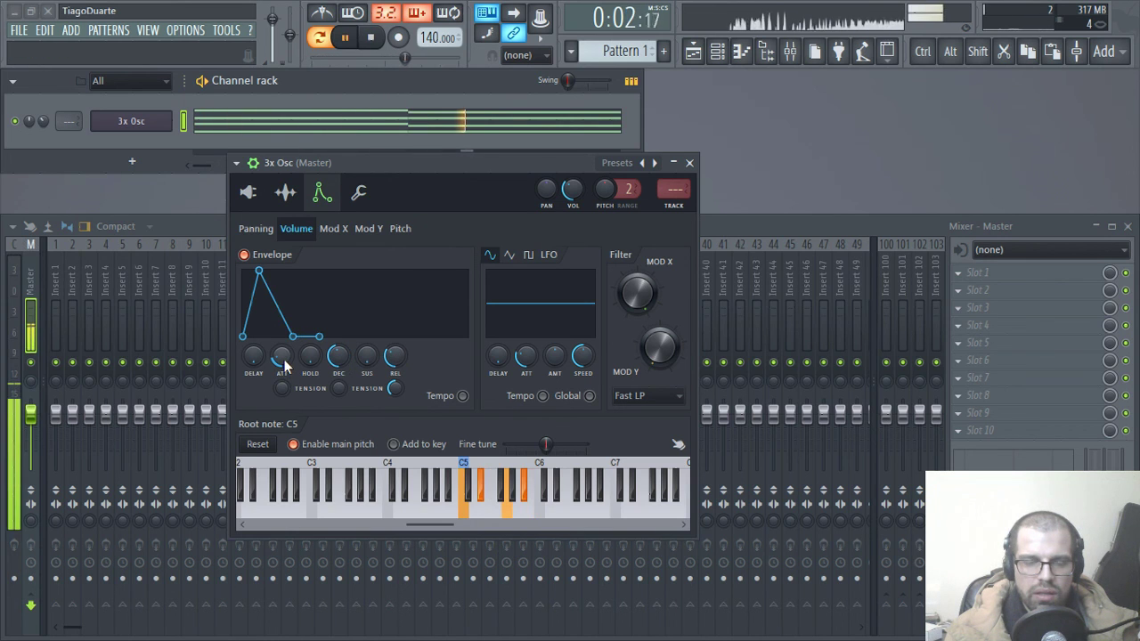
left_click_drag(310, 367, 311, 332)
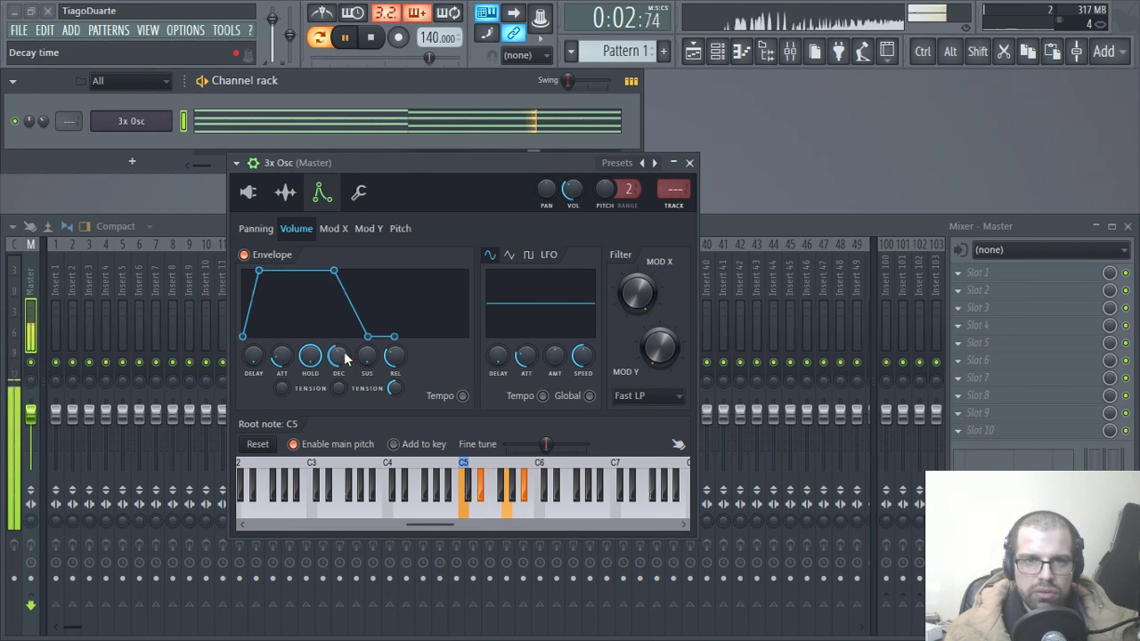
key("space")
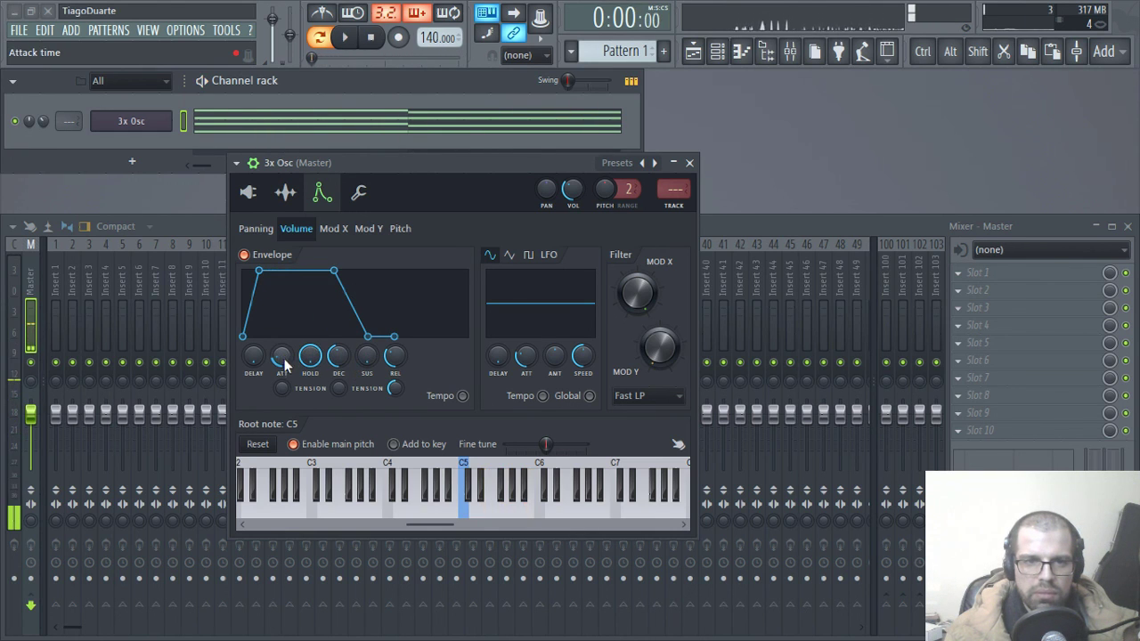
Shorten the volume envelope's release and set its hold and decay to moderate lengths, auditioning the pattern between adjustments
left_click_drag(339, 357, 393, 365)
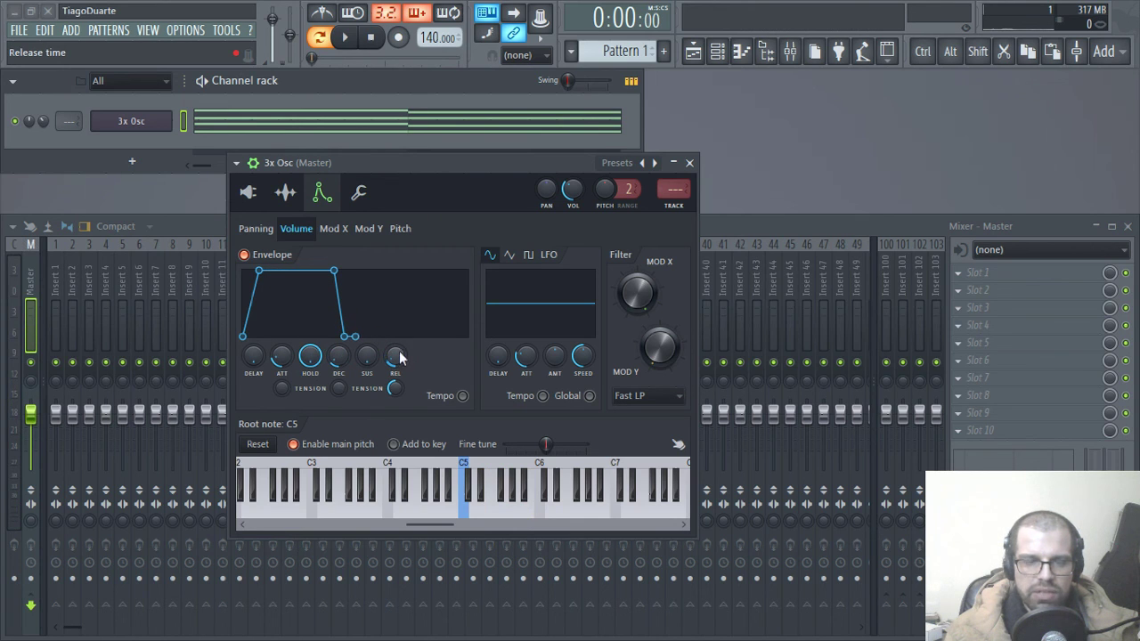
key("space")
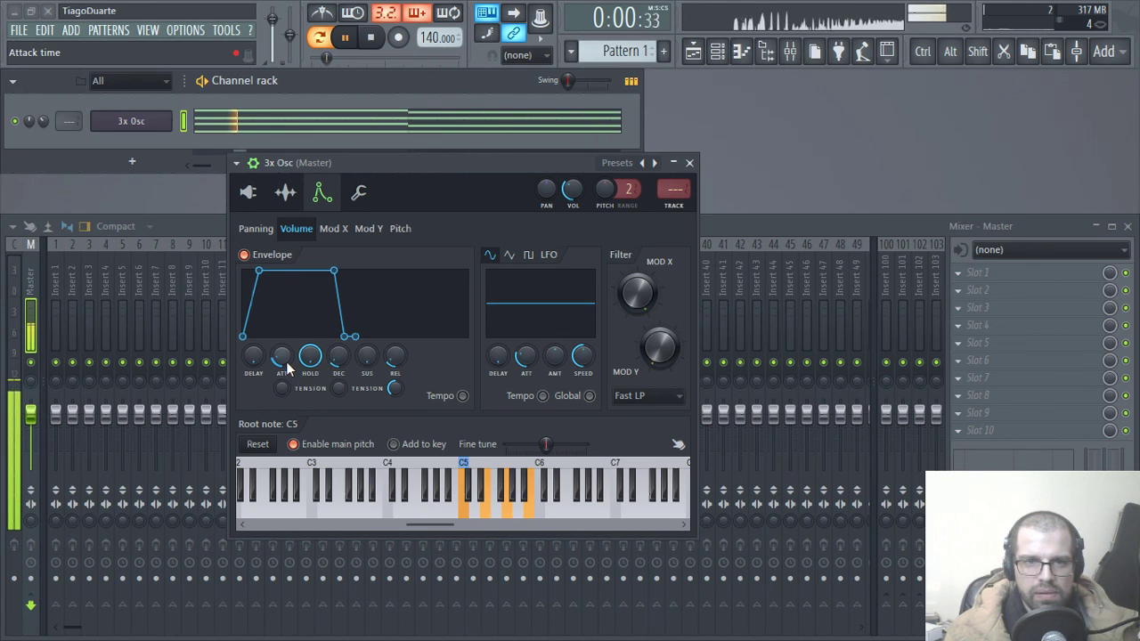
key("space")
left_click_drag(310, 357, 310, 383)
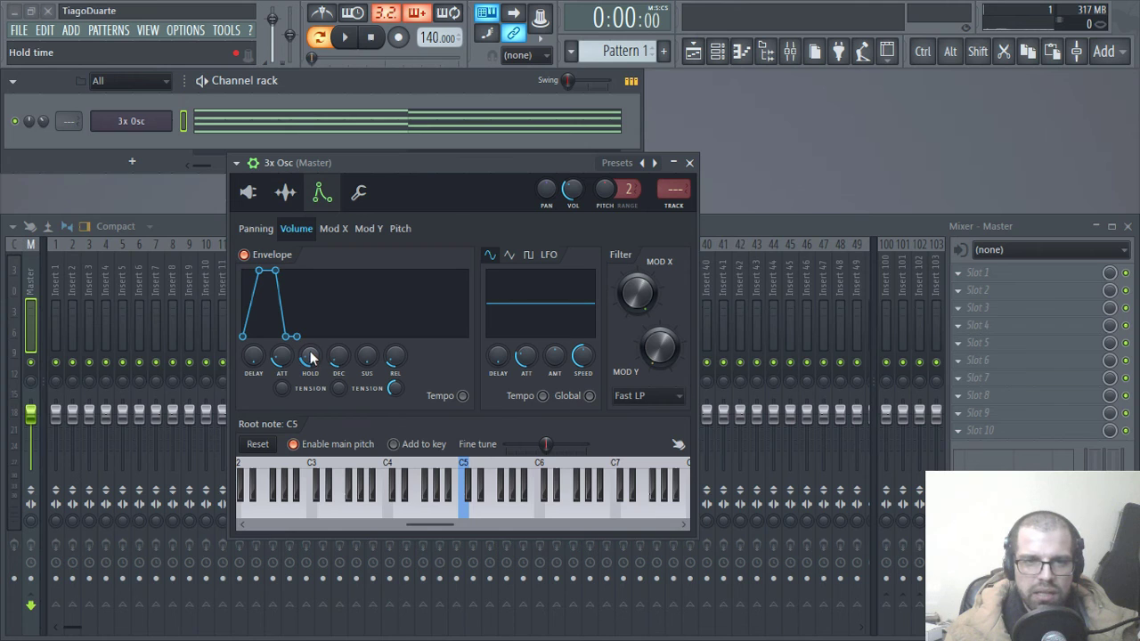
key("space")
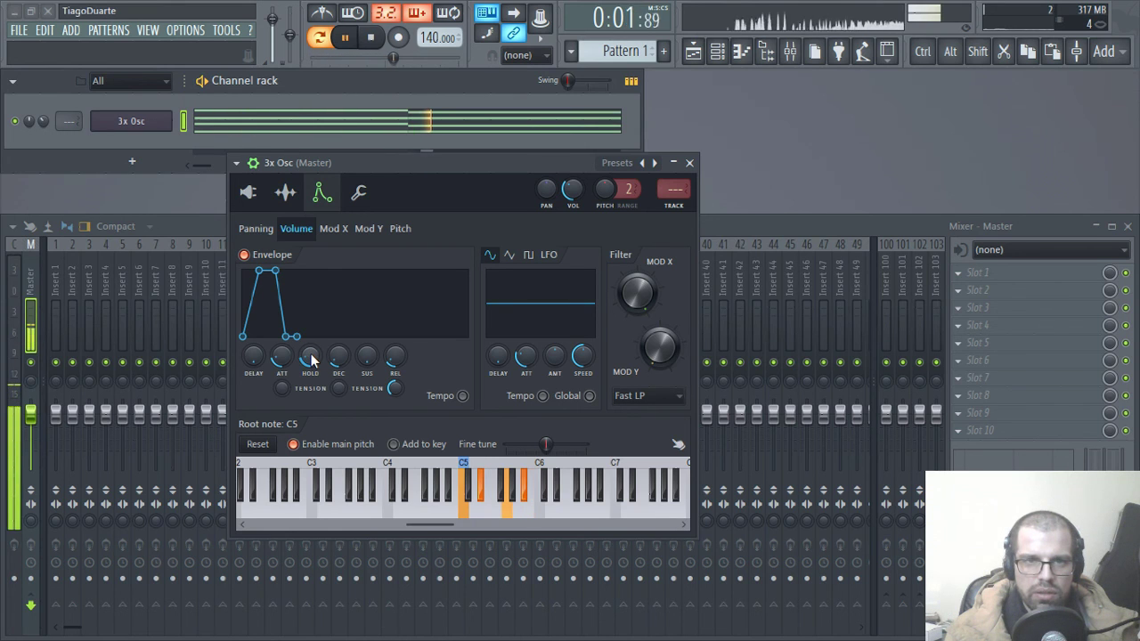
left_click_drag(312, 359, 348, 365)
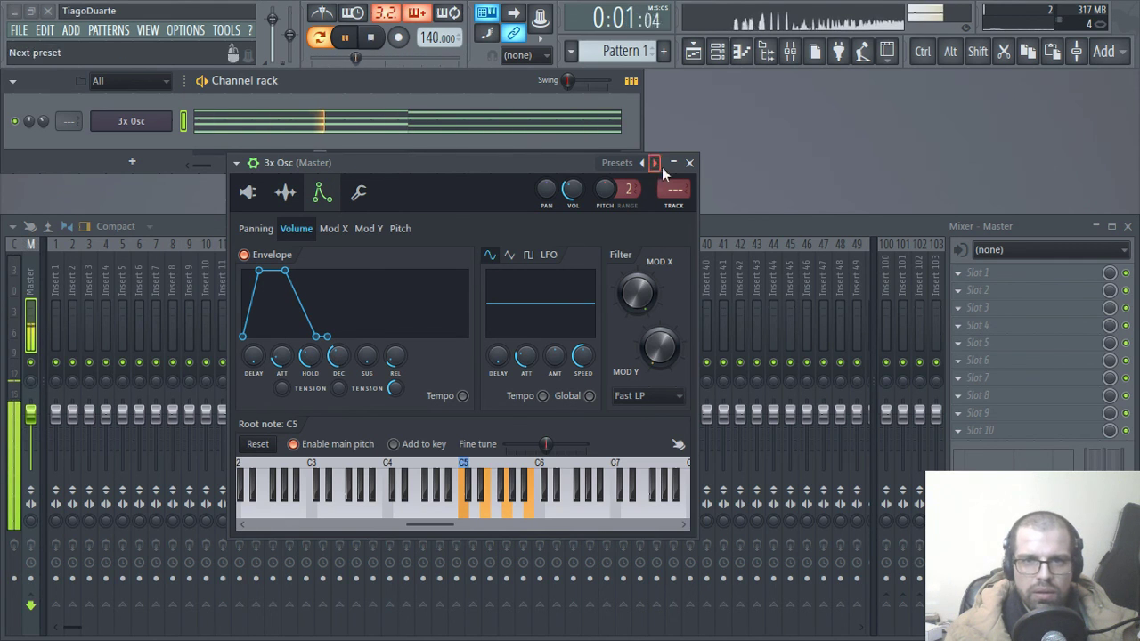
Detune oscillator 2 slightly upward and oscillator 3 slightly downward during playback, and close the 3x Osc window
left_click(249, 192)
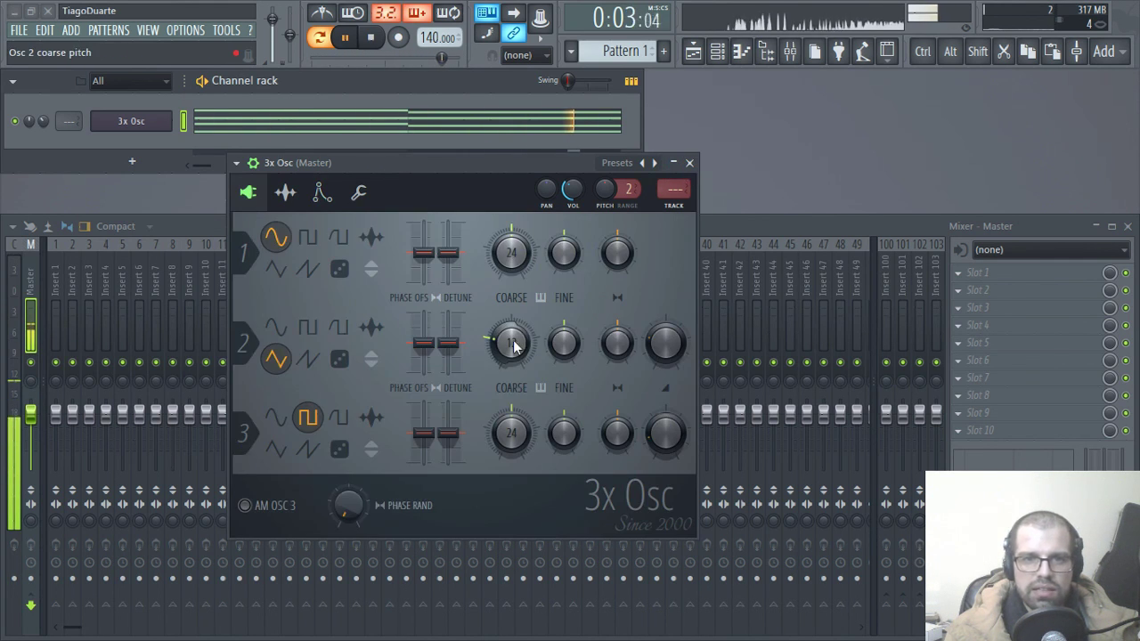
left_click_drag(448, 343, 448, 337)
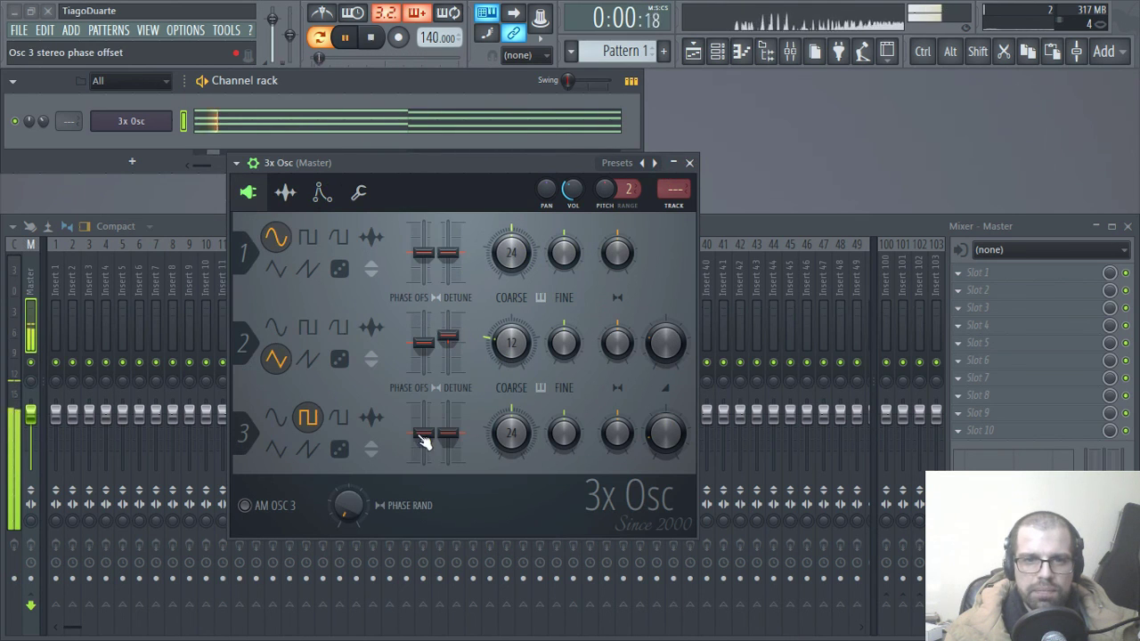
left_click_drag(424, 435, 448, 441)
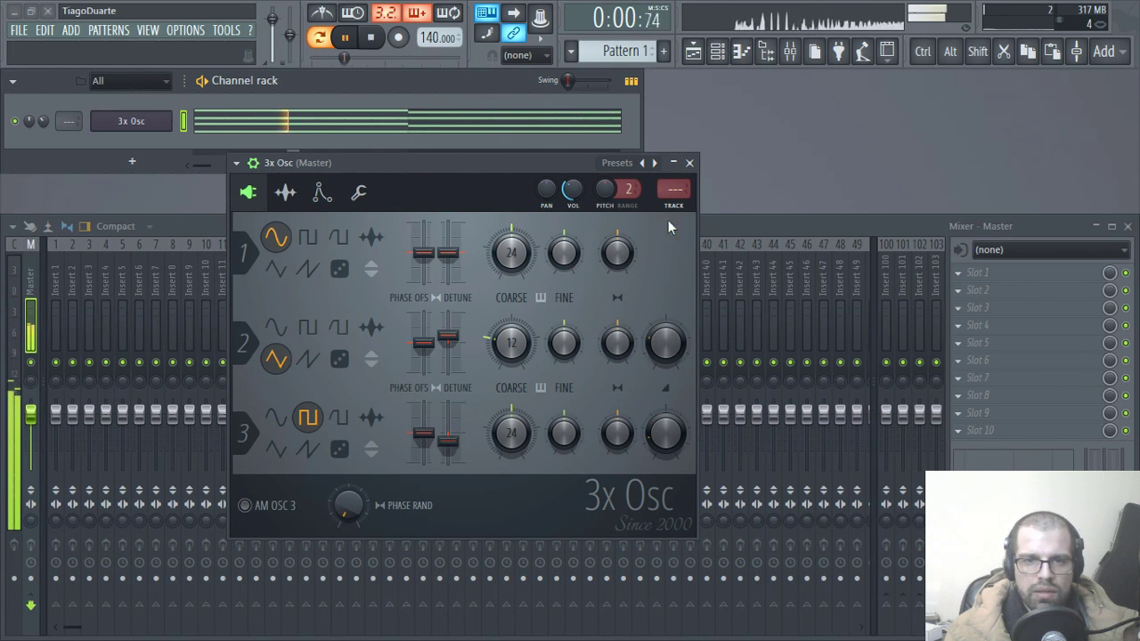
left_click(689, 163)
Reopen the piano roll for 3x Osc, undo a trial note deletion and delete the A#5 and B5 sevenths to hear triads
left_click(376, 125)
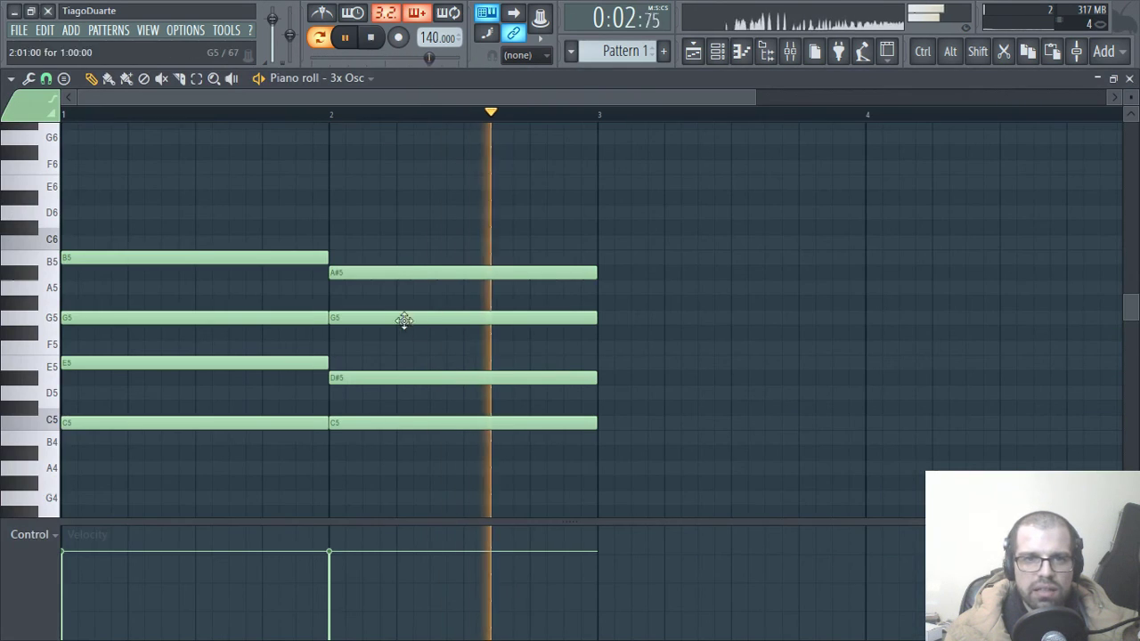
right_click(410, 317)
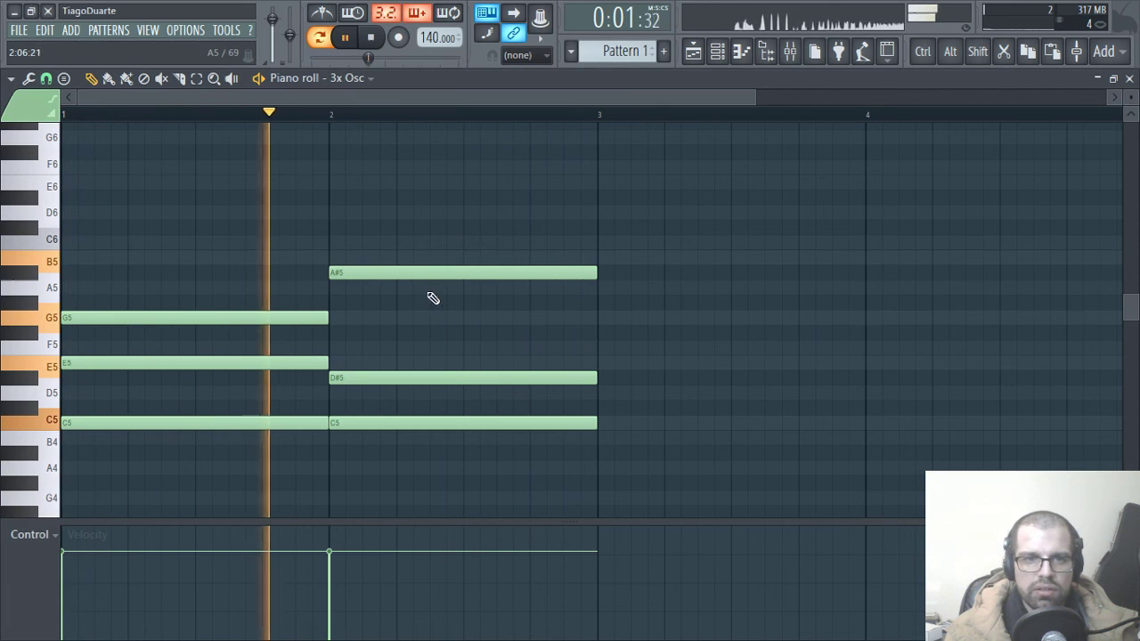
key("ctrl+z")
right_click(383, 273)
right_click(267, 258)
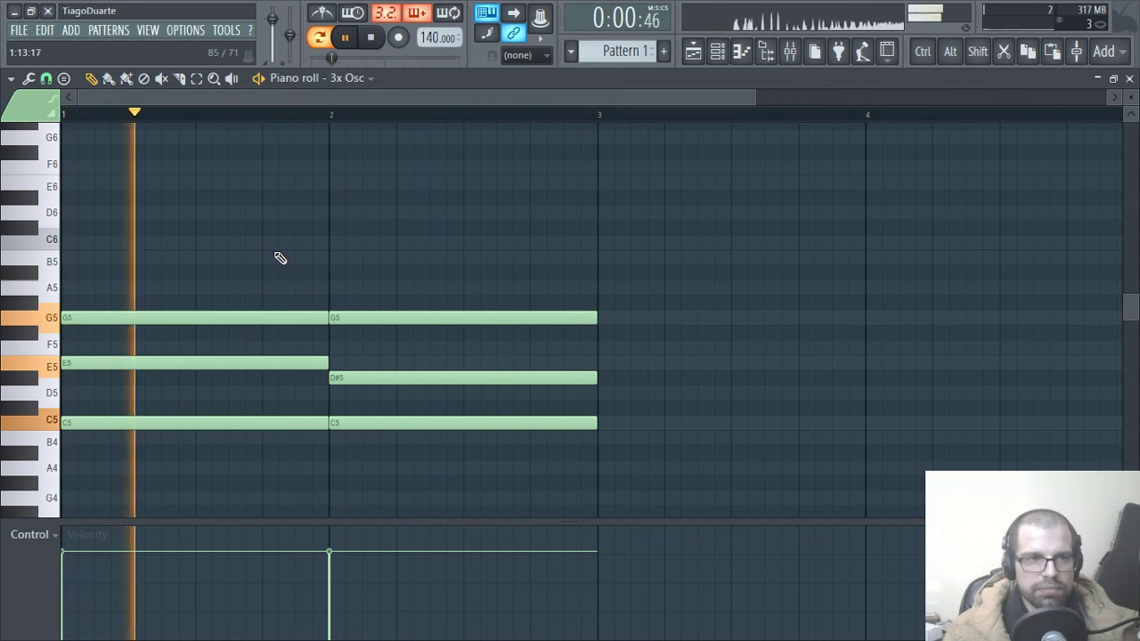
Stop playback, undo the deletion of the B5 and A#5 sevenths, and play the two seventh chords again
key("space")
key("ctrl+z")
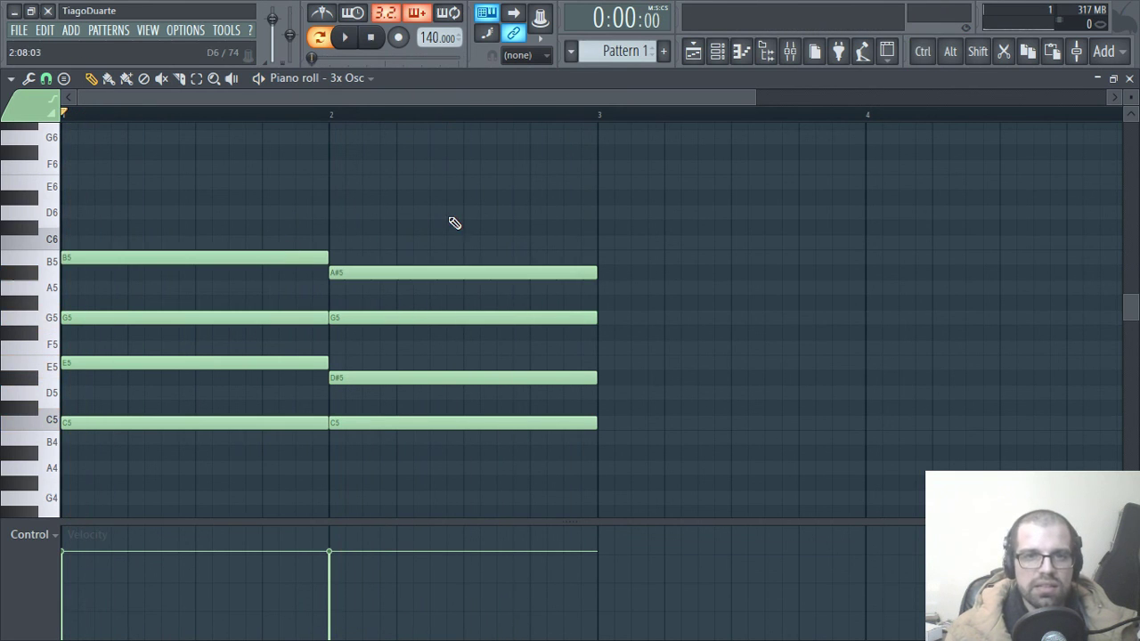
scroll(415, 249, "down", 2)
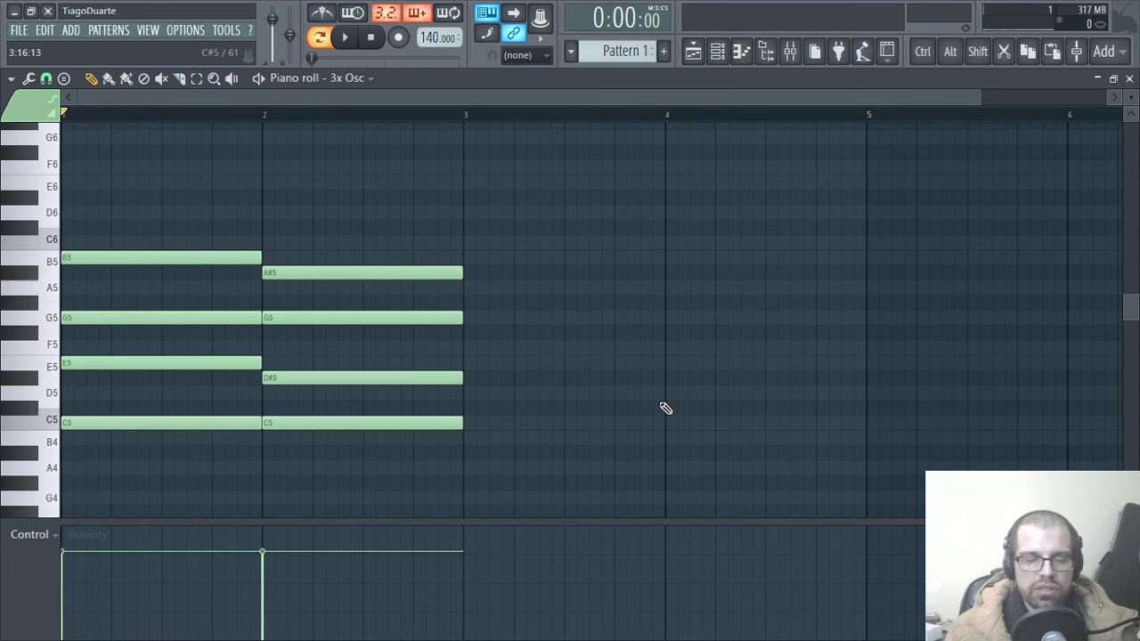
key("space")
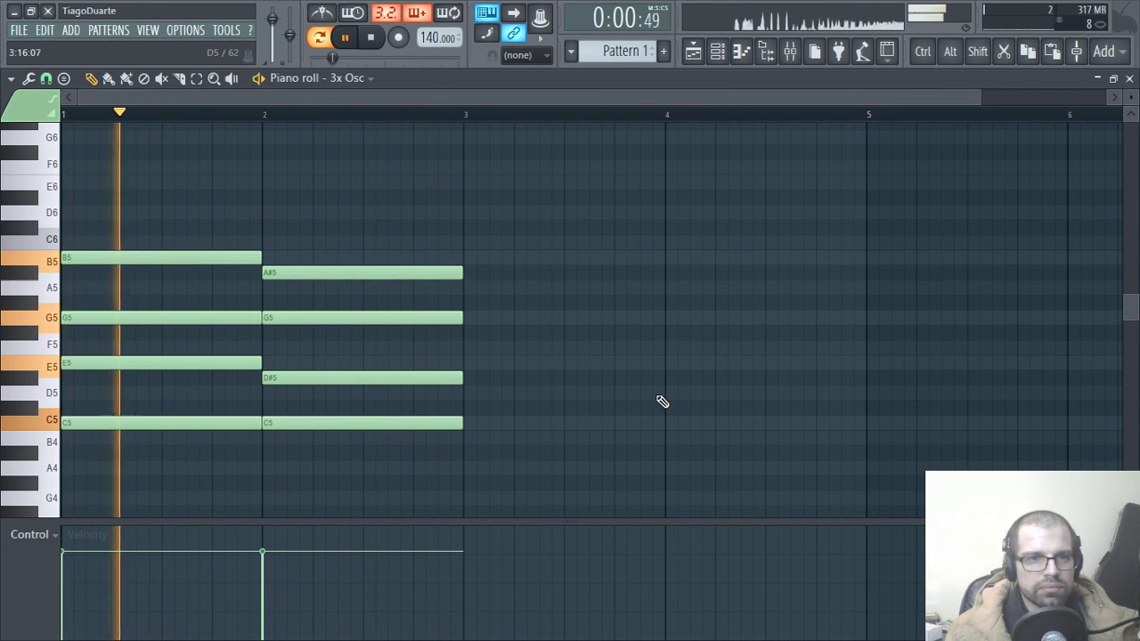
Stop playback and delete all the notes of both chords, leaving the 3x Osc piano roll empty
key("space")
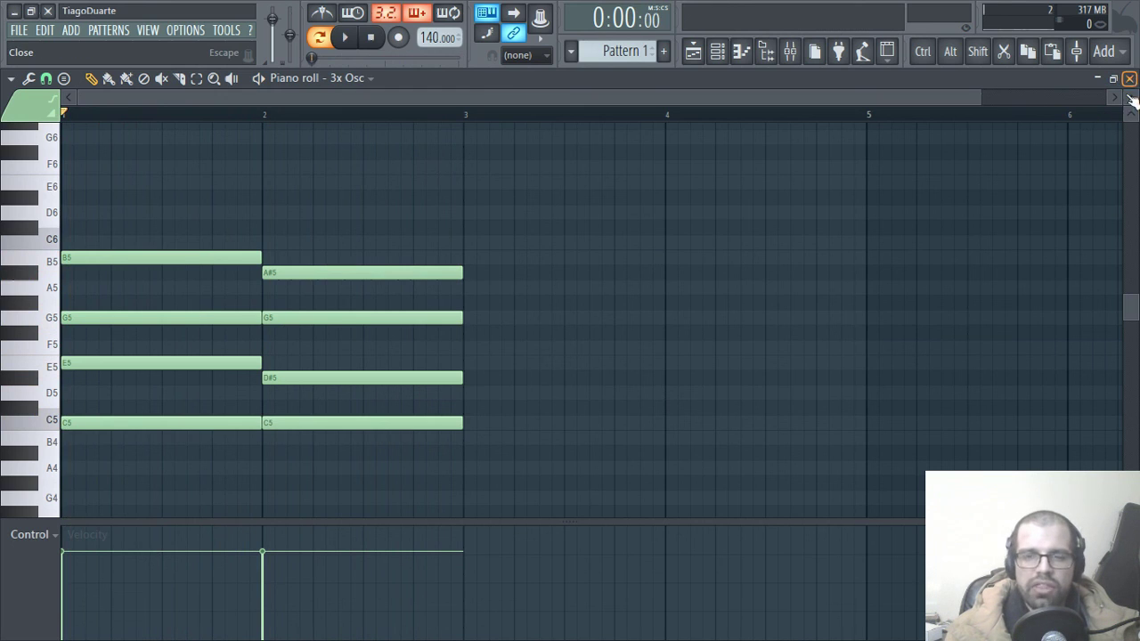
left_click_drag(403, 252, 361, 488)
left_click_drag(288, 223, 285, 400)
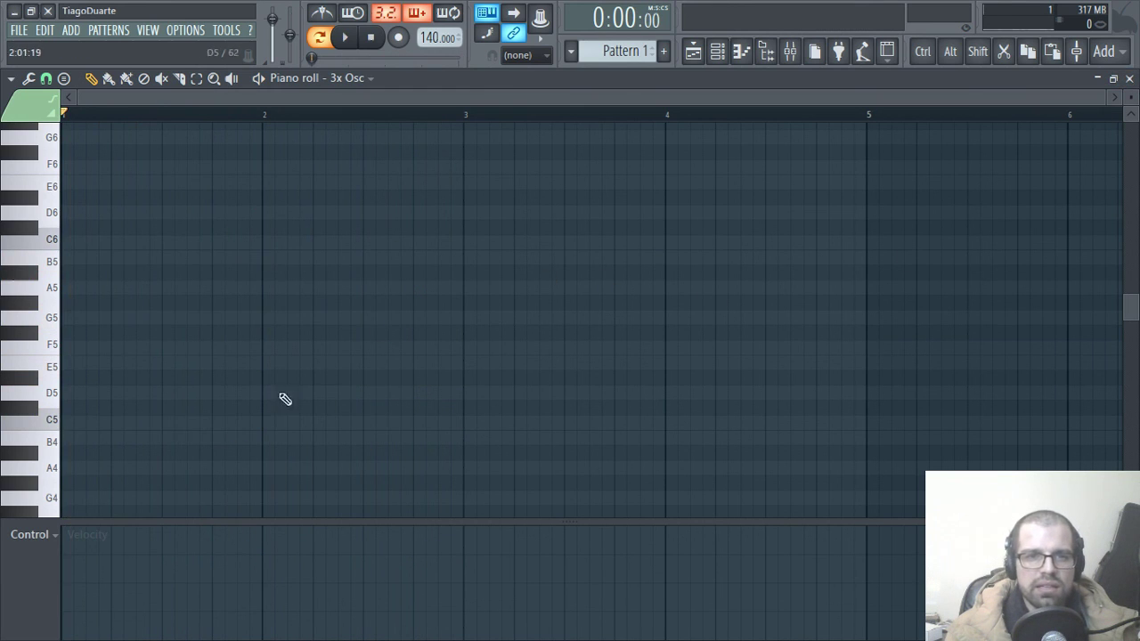
Review the scale highlighting helpers with their root notes, and the stamp list of chords and scales, without choosing any
left_click(11, 79)
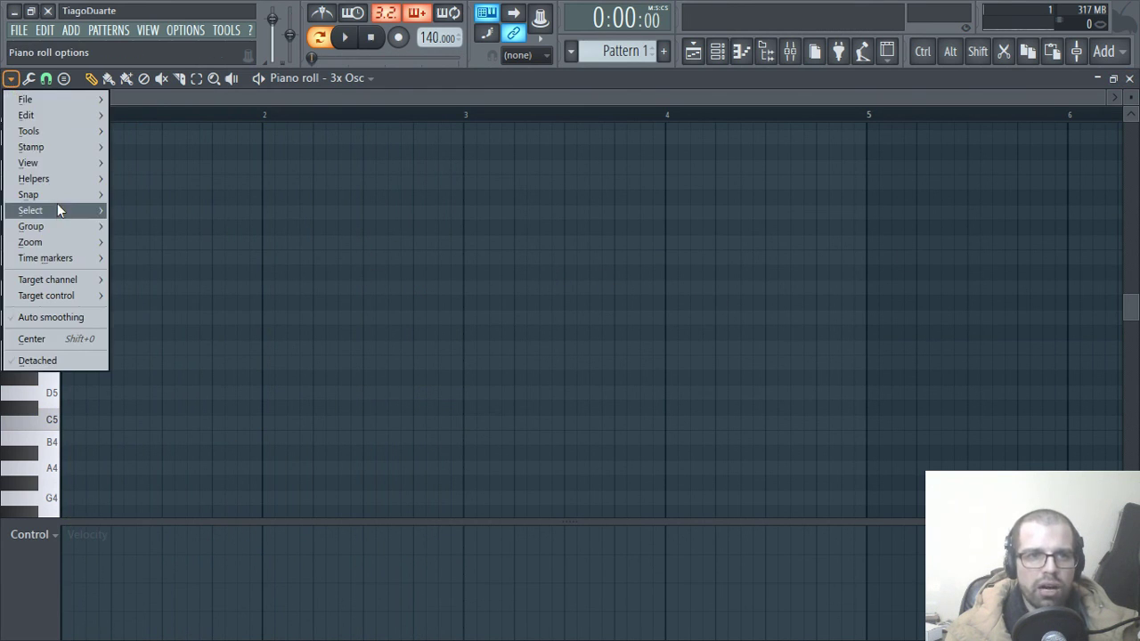
mouse_move(53, 181)
mouse_move(154, 202)
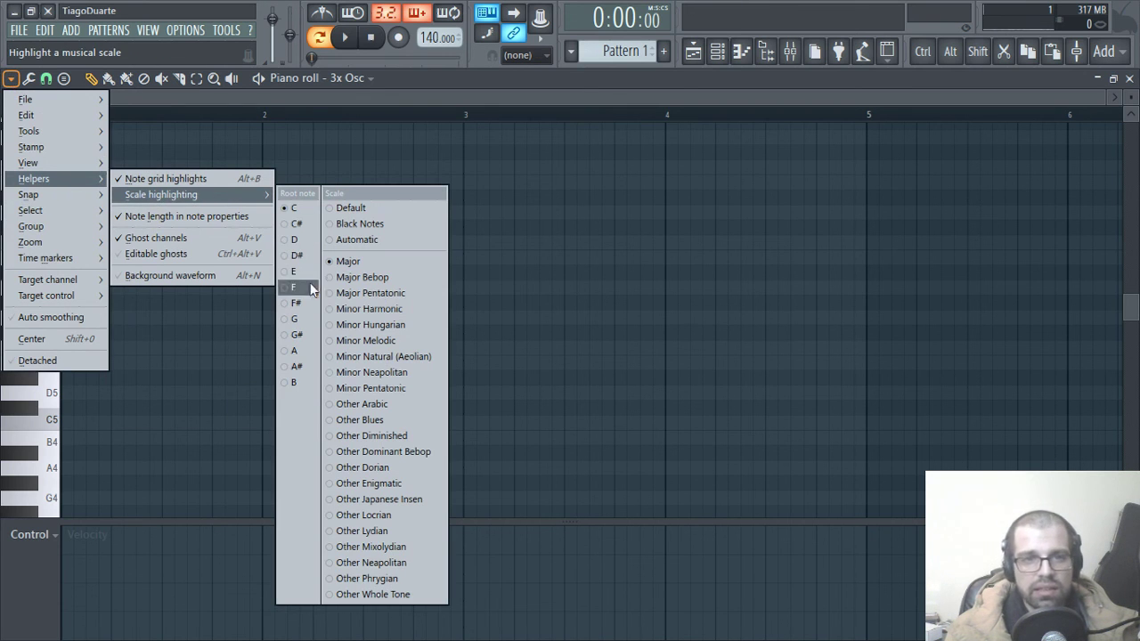
left_click(221, 144)
left_click(66, 82)
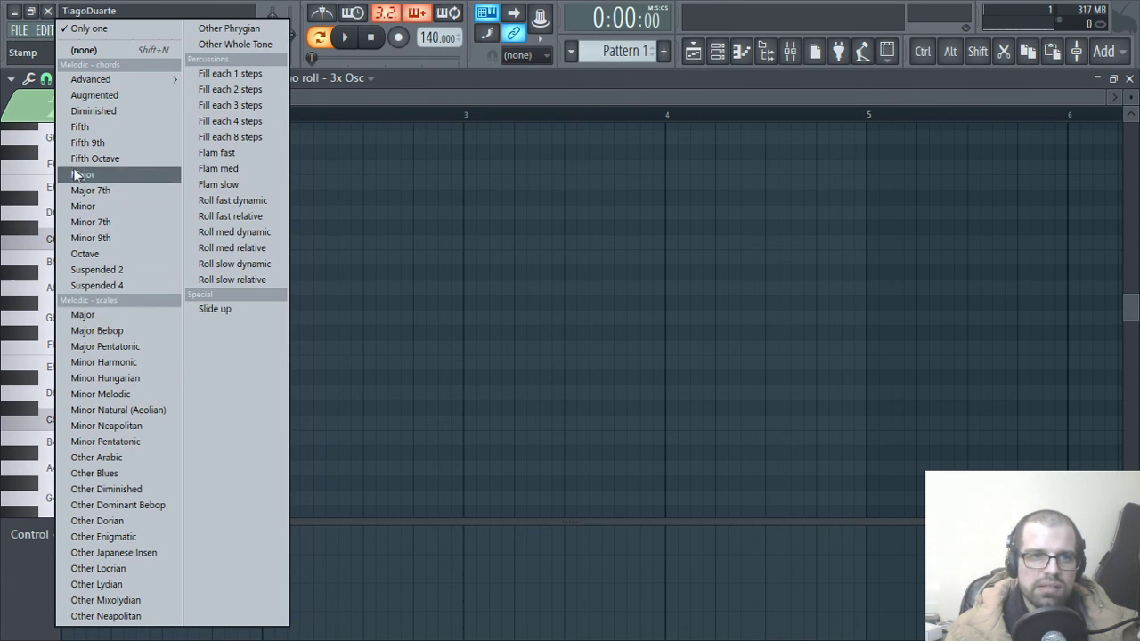
right_click(499, 304)
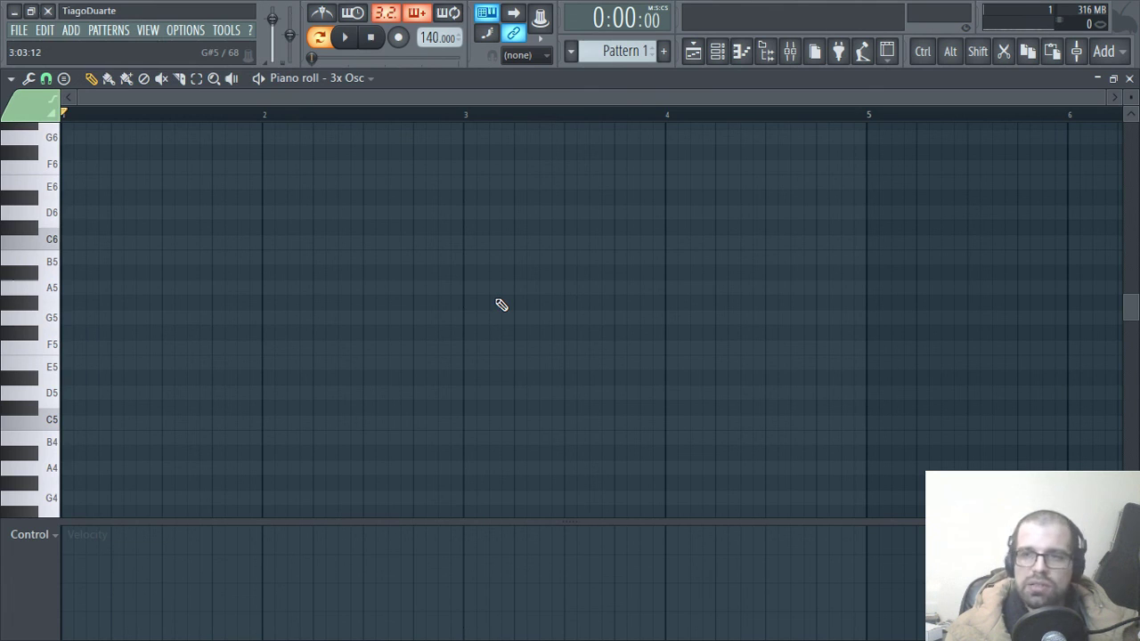
Close the piano roll and reopen it for the 3x Osc channel from the channel rack
scroll(850, 127, "up", 1)
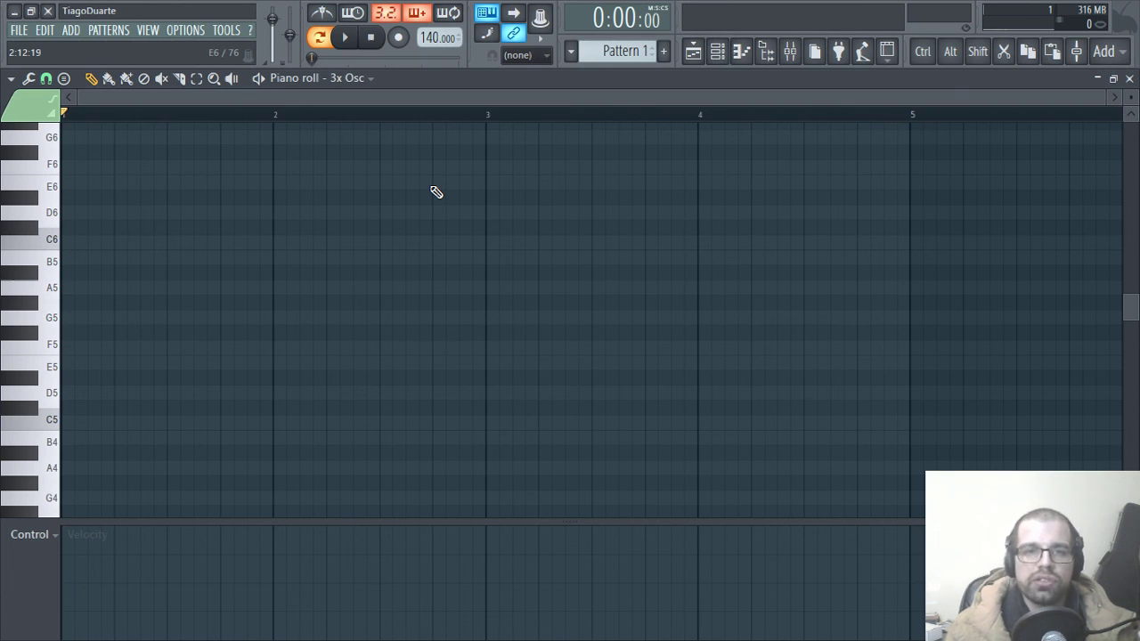
left_click(1129, 78)
right_click(176, 125)
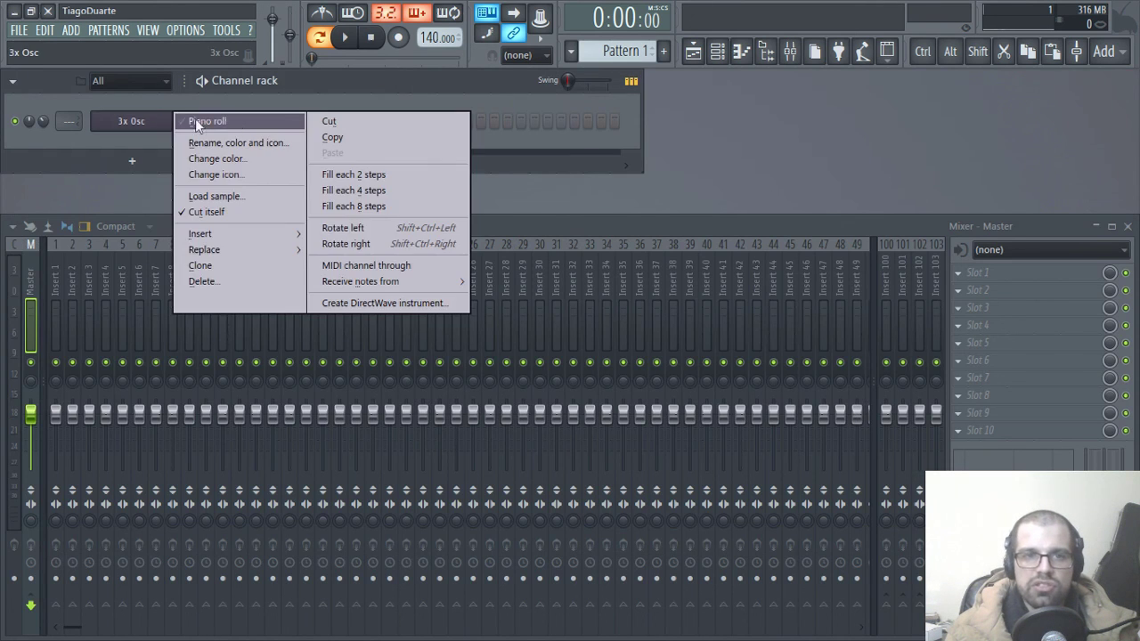
left_click(194, 119)
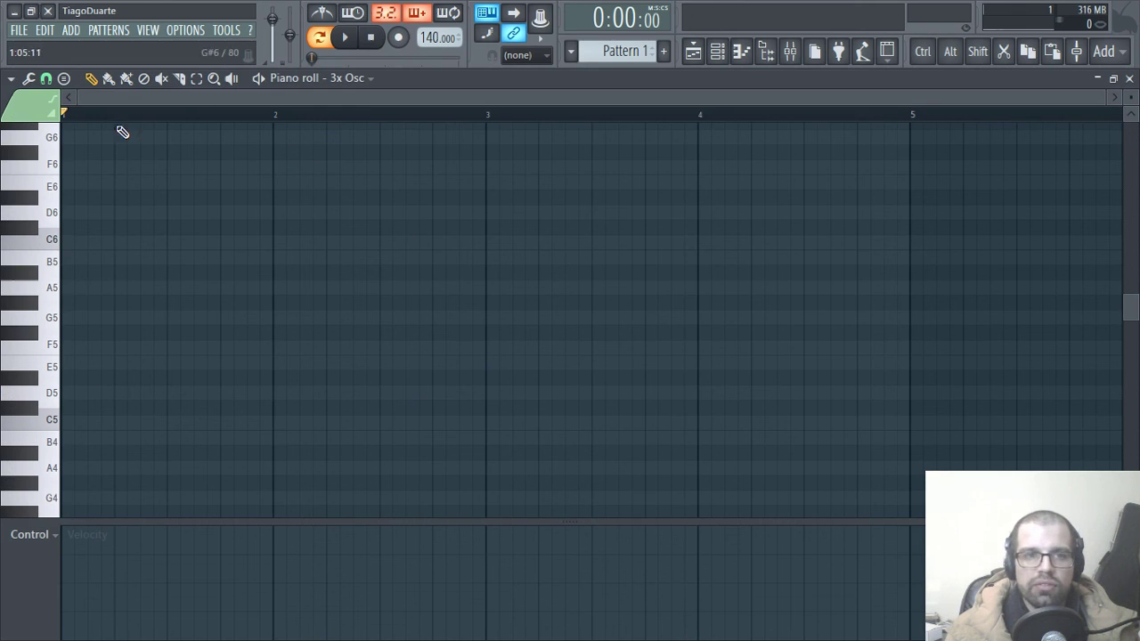